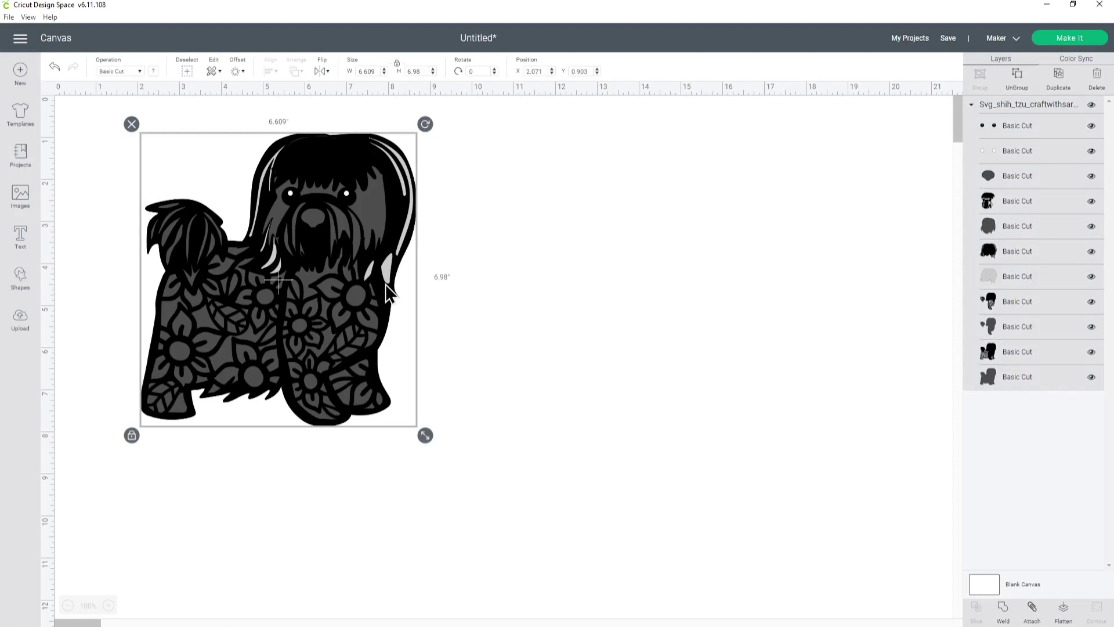
# - Recolour the dark grey backing layers of the whole body, front body with tail, and face to white
pyautogui.click(1019, 381)
pyautogui.click(153, 71)
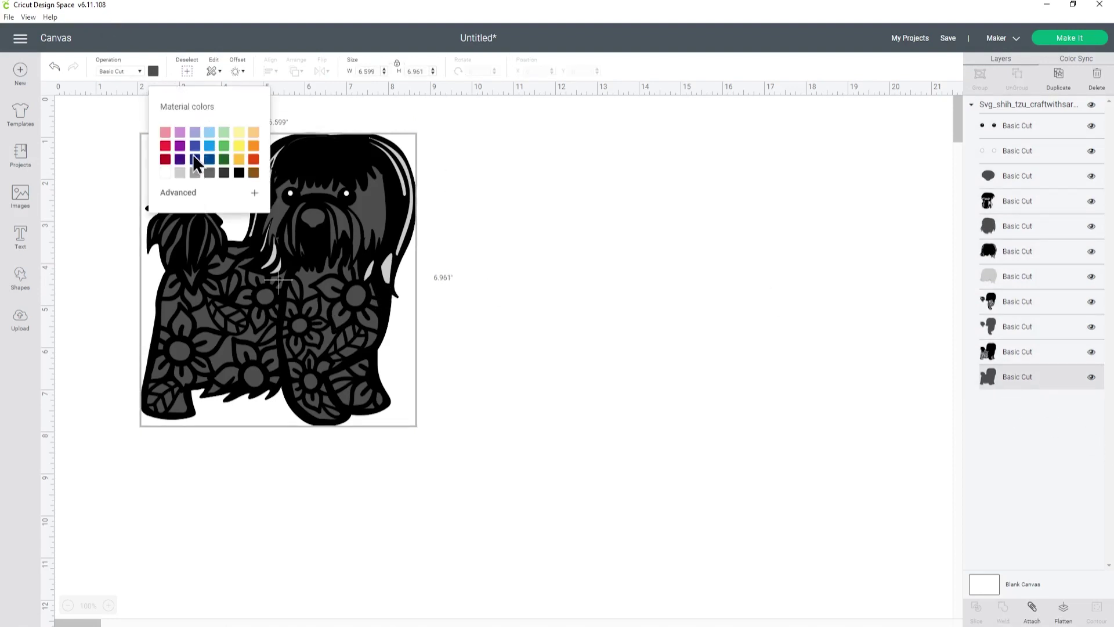
pyautogui.click(166, 183)
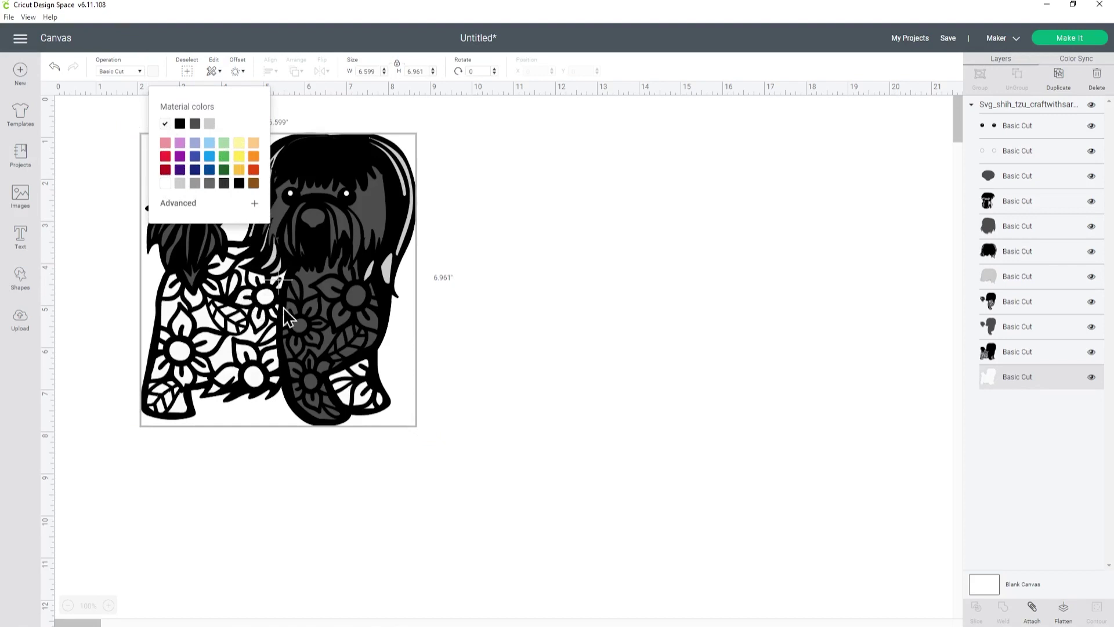
pyautogui.click(1027, 335)
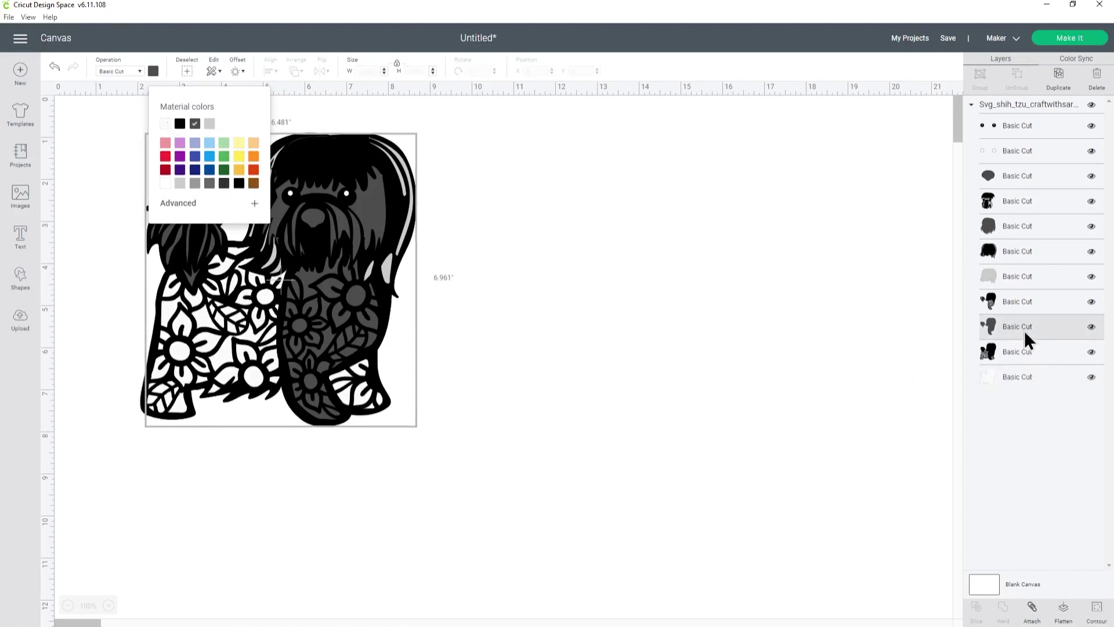
pyautogui.click(167, 124)
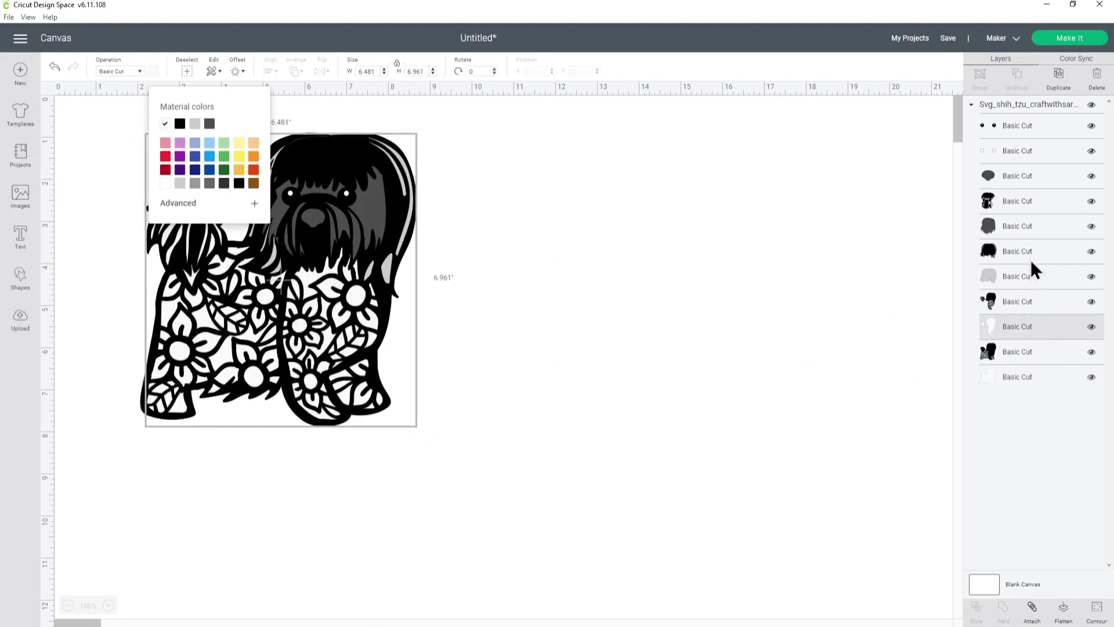
pyautogui.click(1022, 226)
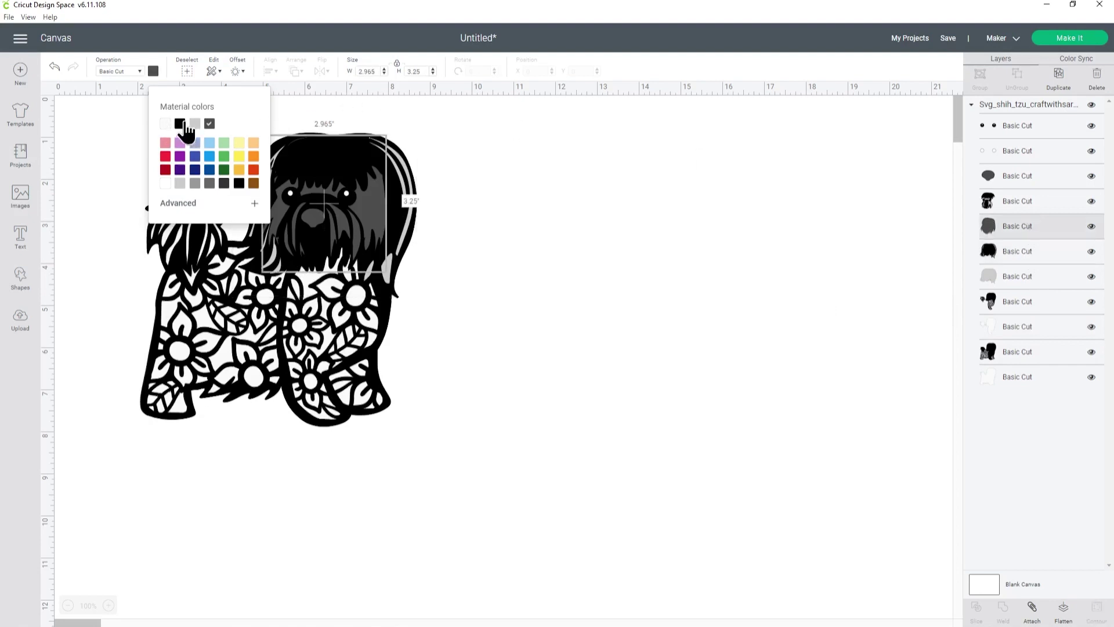
pyautogui.click(166, 125)
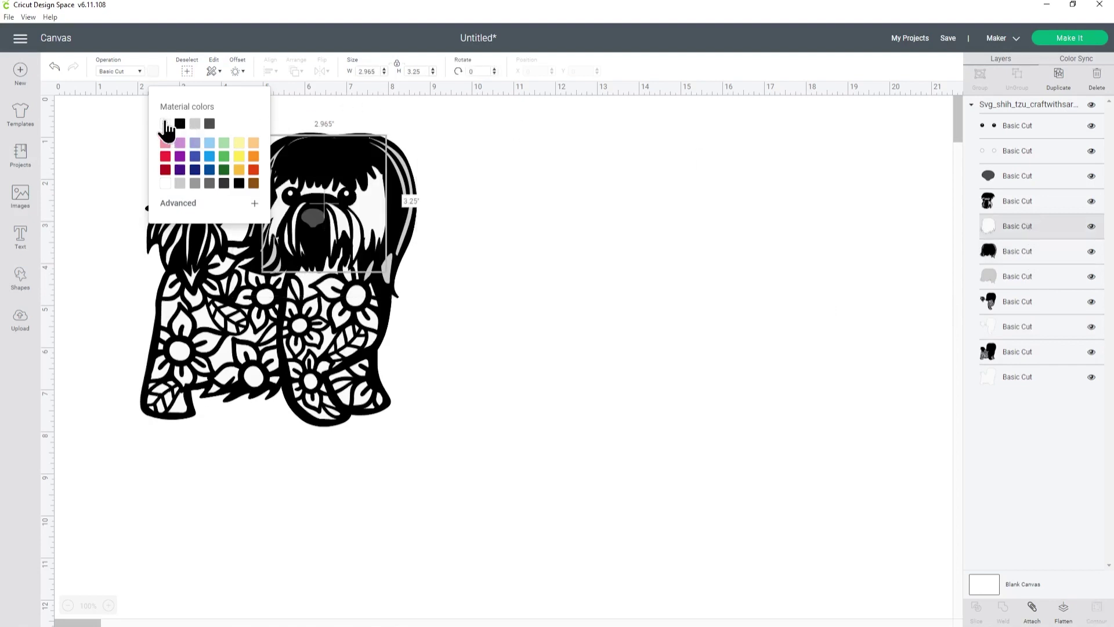
# - Recolour the black detail layers of the rear body, front body with tail, and outer head hair to light grey #e9e5e5
pyautogui.click(1041, 347)
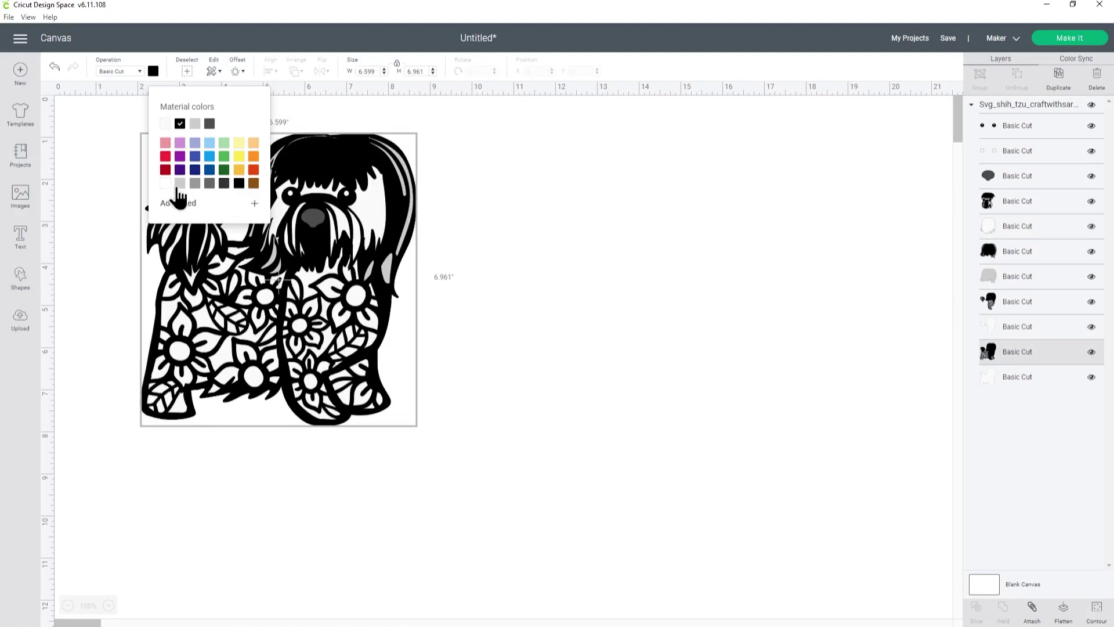
pyautogui.click(198, 208)
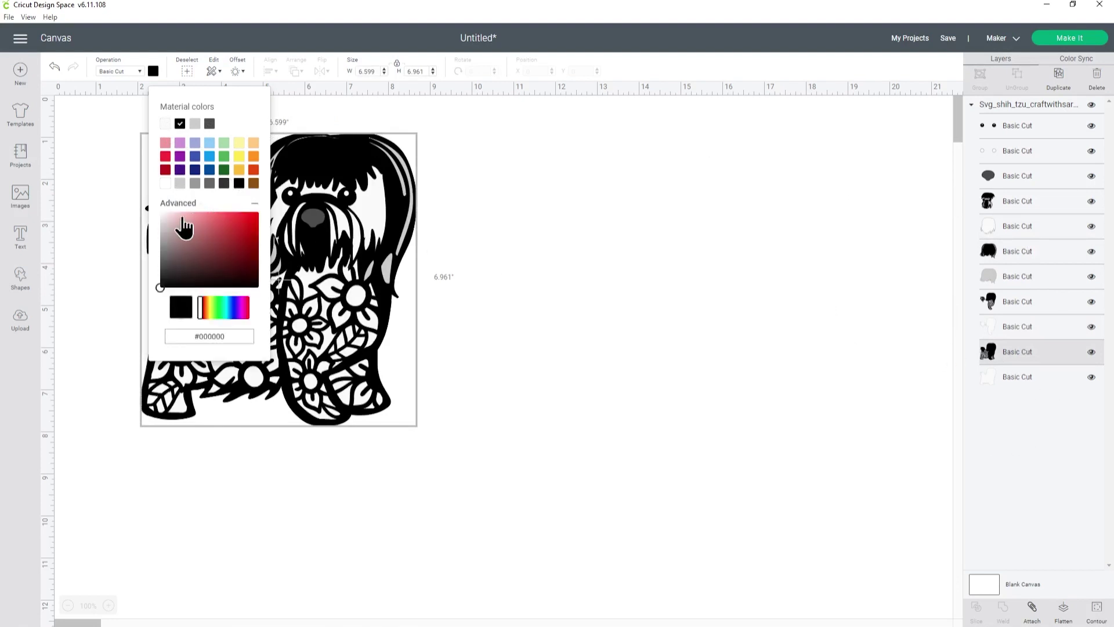
pyautogui.click(161, 222)
pyautogui.moveTo(163, 224); pyautogui.dragTo(163, 221)
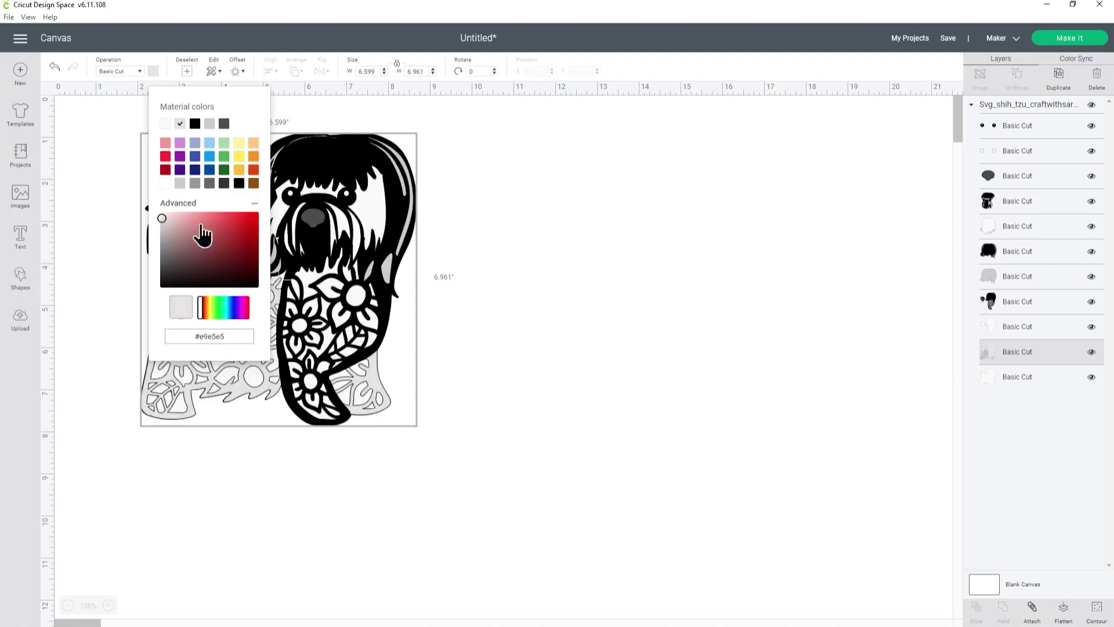
pyautogui.click(1015, 301)
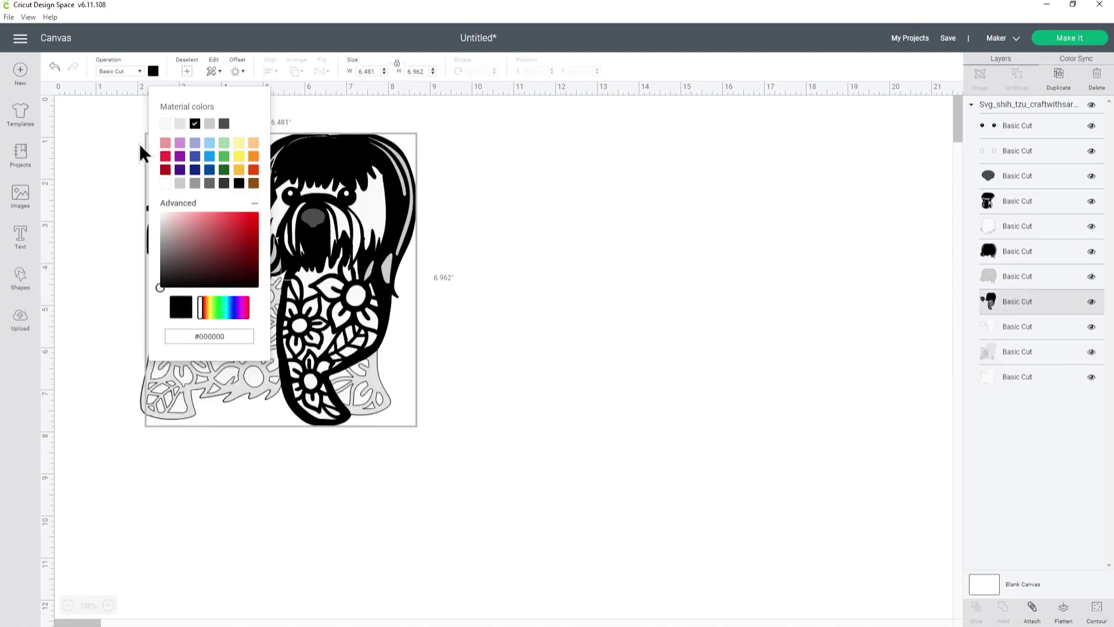
pyautogui.click(180, 123)
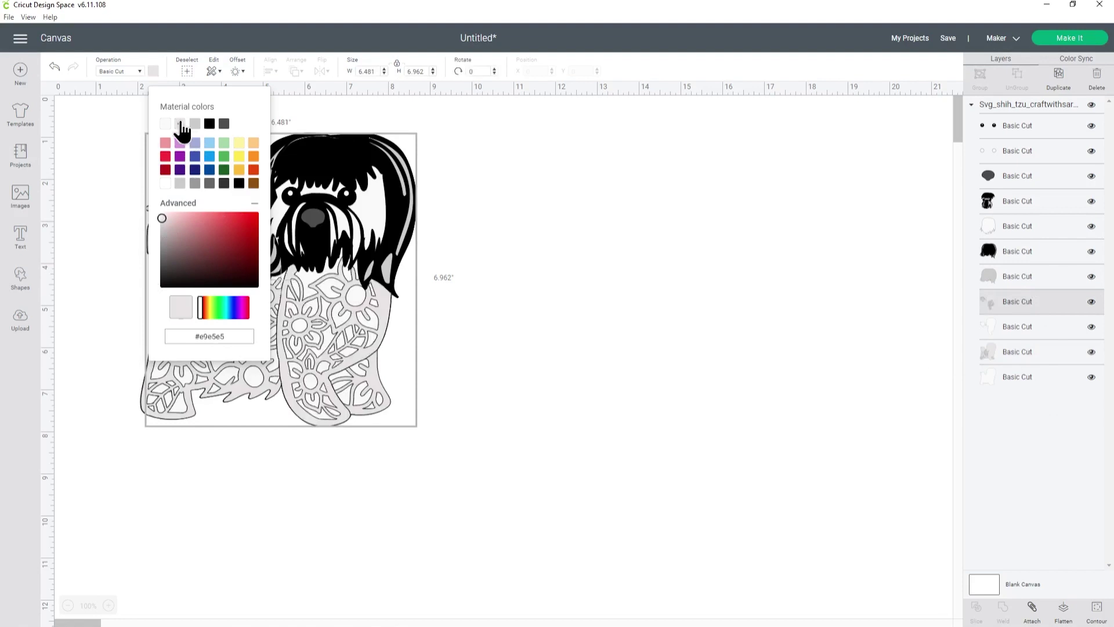
pyautogui.click(1051, 257)
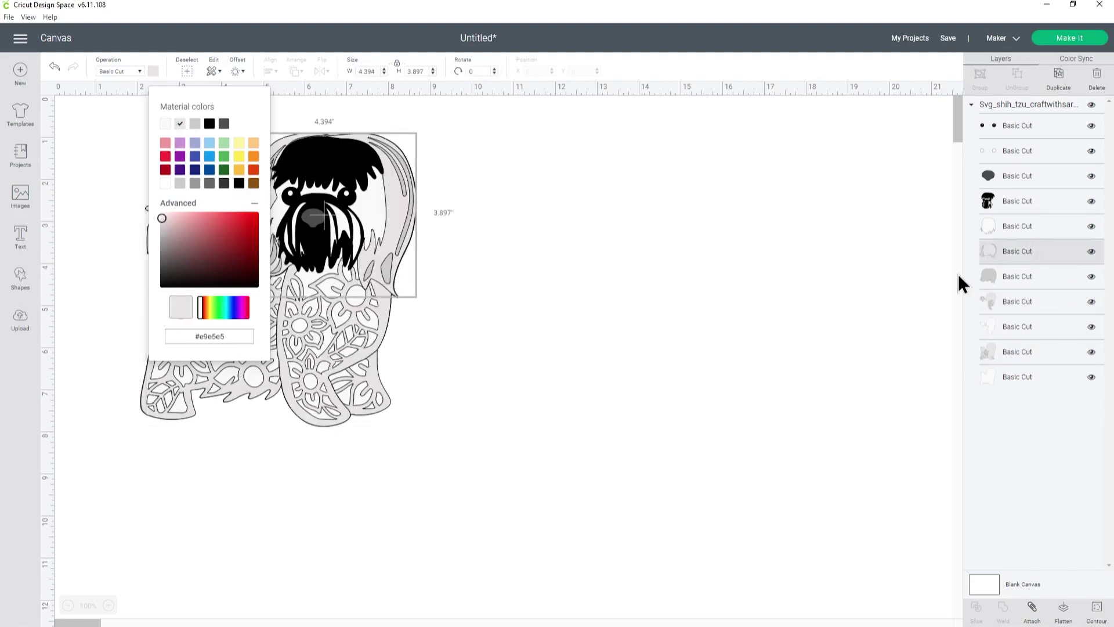
# - Recolour the black face detail layer to grey #cccccc and sync the nose's colour with the black of the eyes
pyautogui.click(1020, 204)
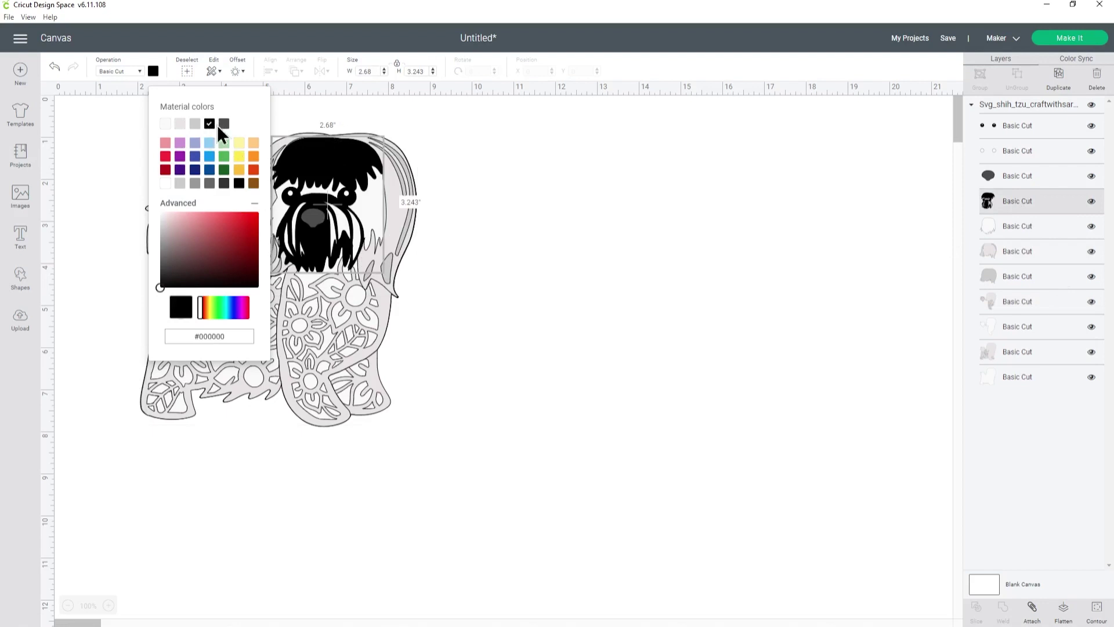
pyautogui.click(195, 124)
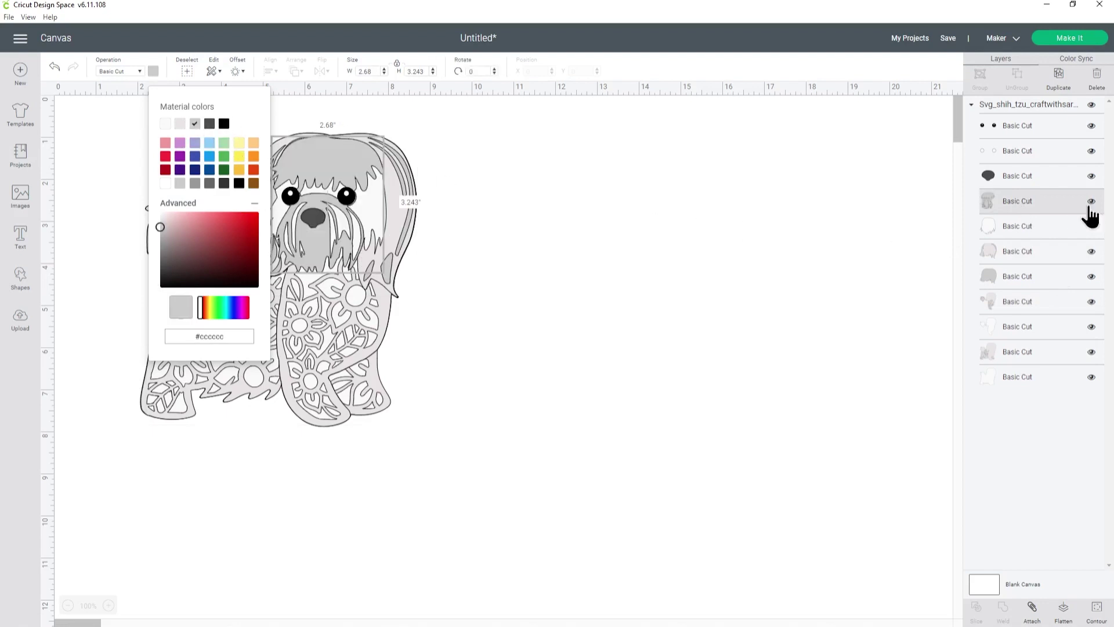
pyautogui.click(1012, 182)
pyautogui.click(1059, 63)
pyautogui.moveTo(988, 199); pyautogui.dragTo(993, 223)
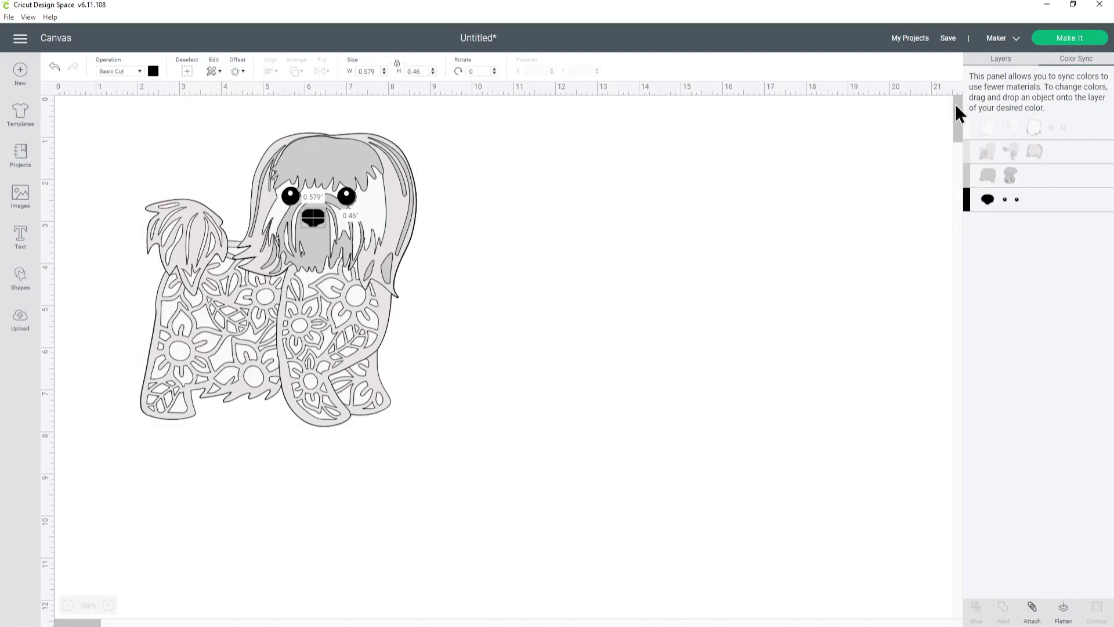
# - Return to the layer list and ungroup the whole Shih Tzu design into separate layers
pyautogui.click(994, 62)
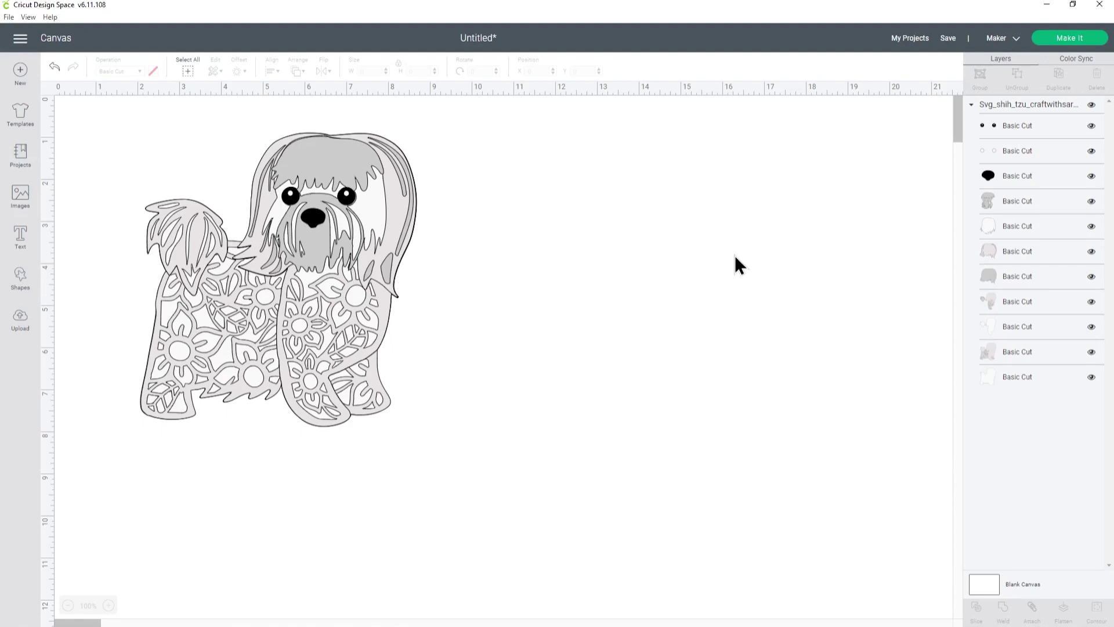
pyautogui.click(996, 350)
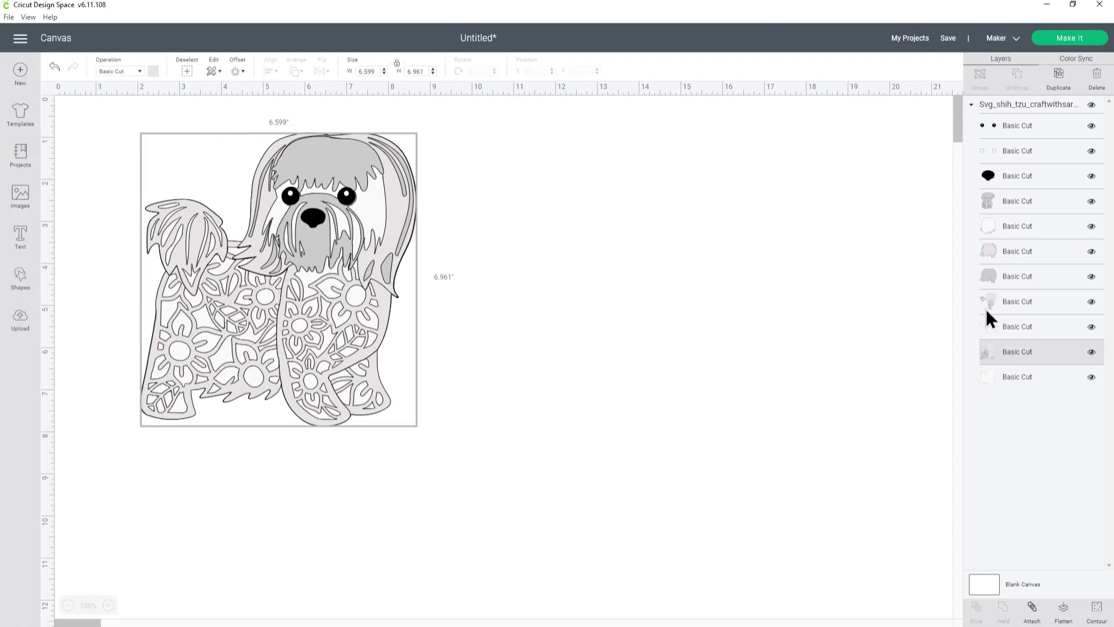
pyautogui.click(992, 107)
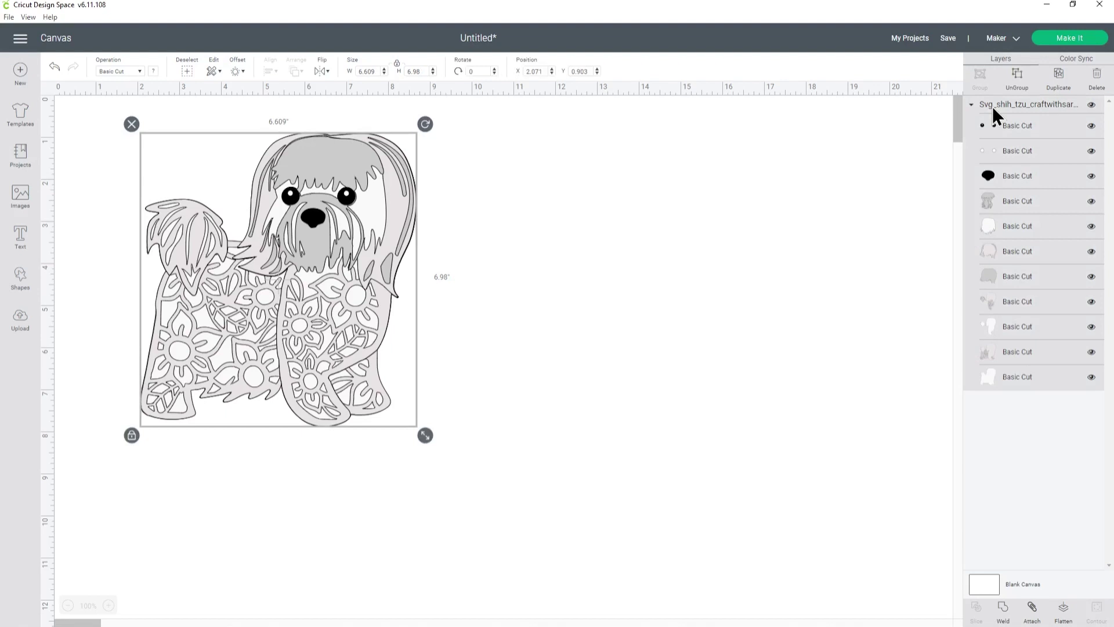
pyautogui.click(1017, 75)
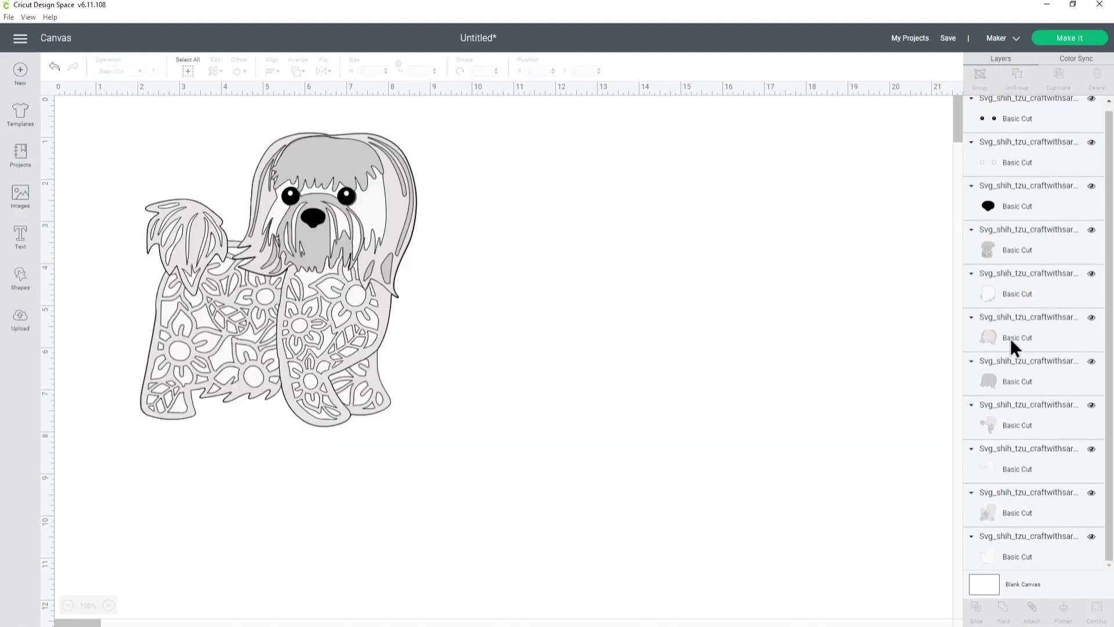
# - Duplicate the light grey rear body detail layer and place the copy on the empty canvas beside the dog
pyautogui.click(1058, 509)
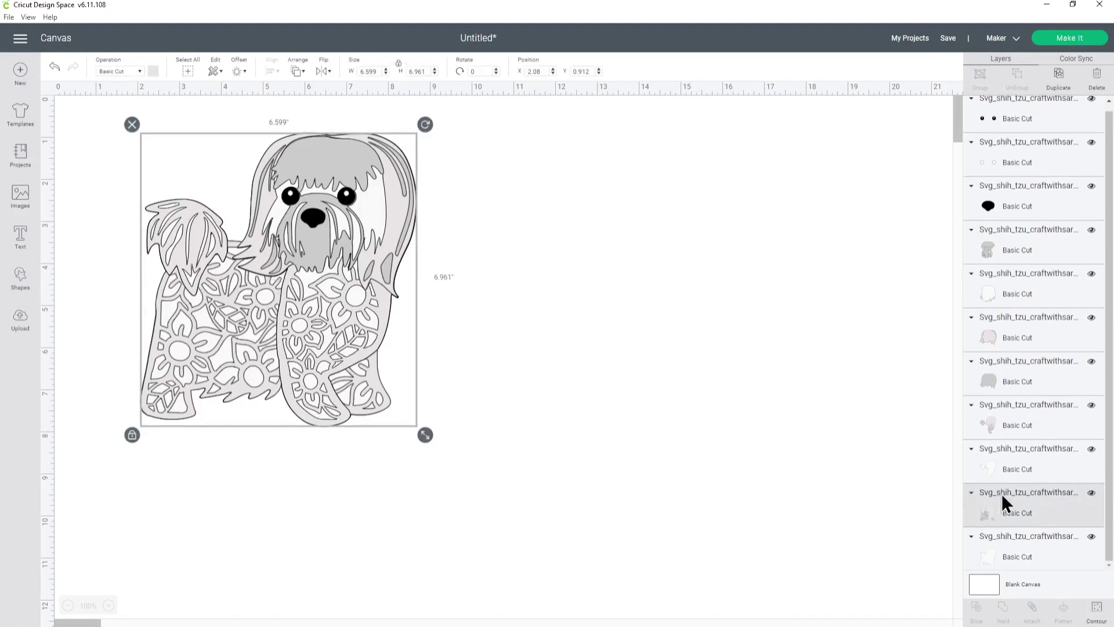
pyautogui.click(1058, 74)
pyautogui.moveTo(332, 277); pyautogui.dragTo(668, 281)
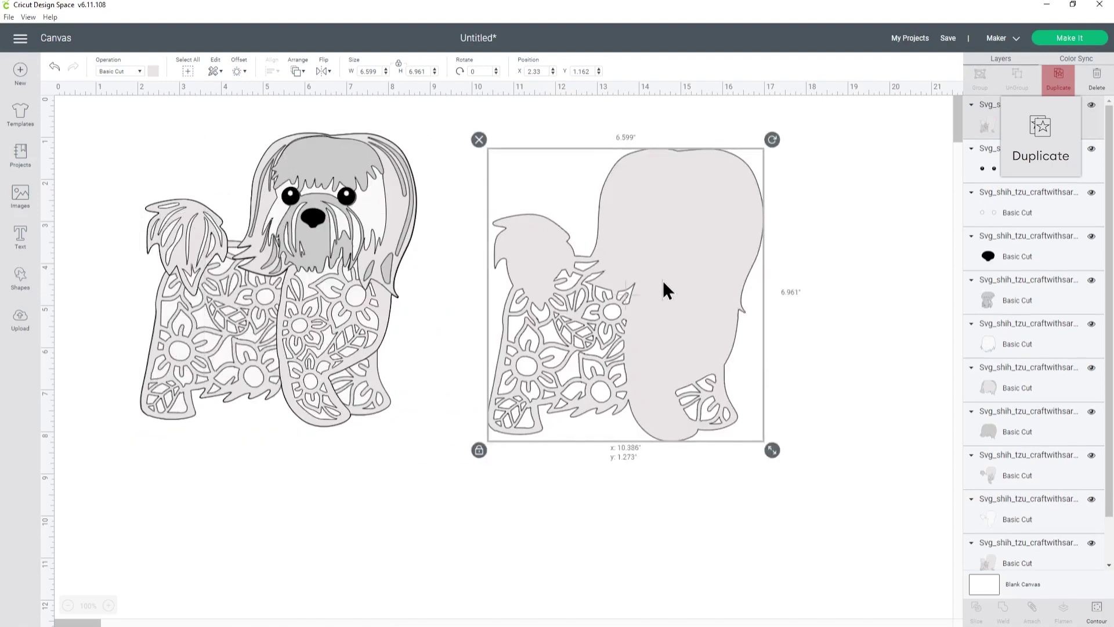
# - Colour the duplicated body layer brown and shift it slightly to about X 10.47, Y 1.18
pyautogui.click(152, 72)
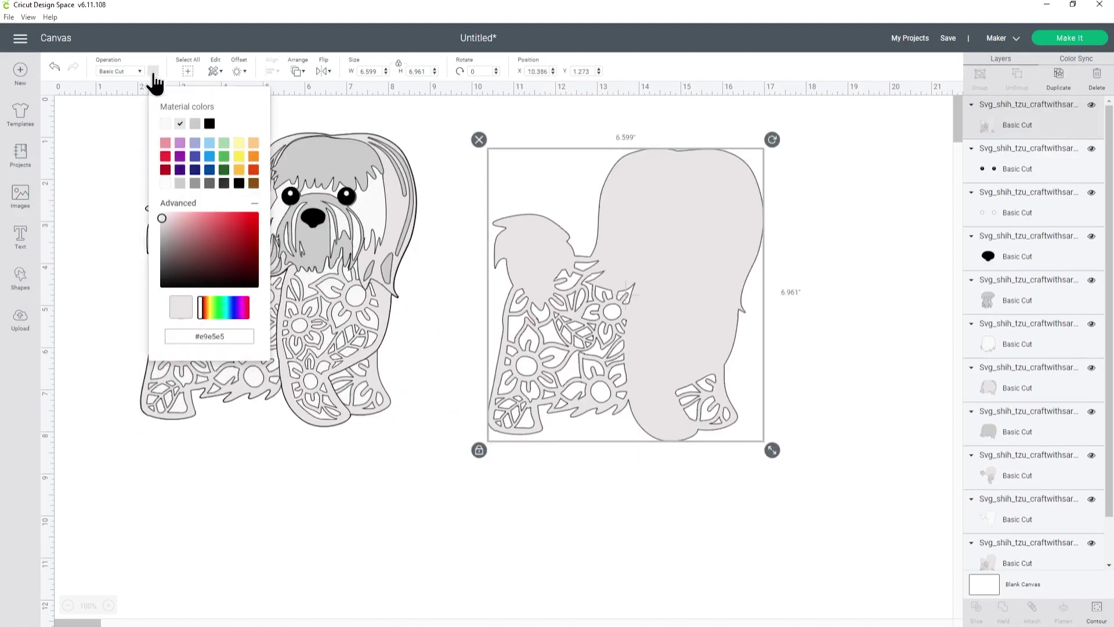
pyautogui.click(253, 183)
pyautogui.moveTo(679, 333)
pyautogui.mouseDown()
pyautogui.moveTo(330, 317)
pyautogui.moveTo(691, 334)
pyautogui.mouseUp()
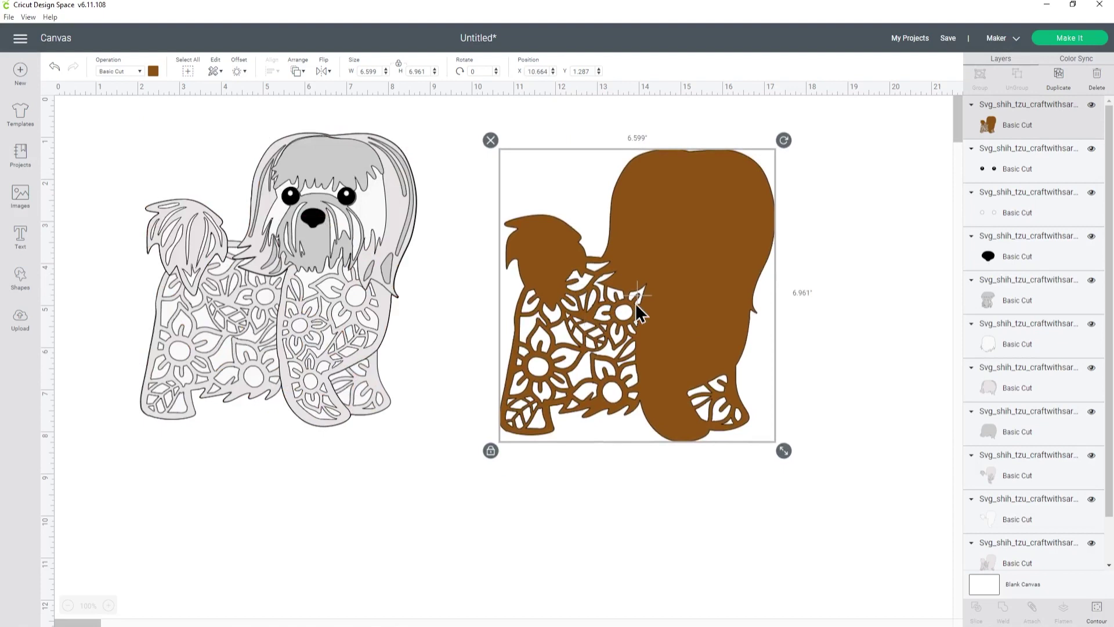
pyautogui.moveTo(667, 312); pyautogui.dragTo(660, 308)
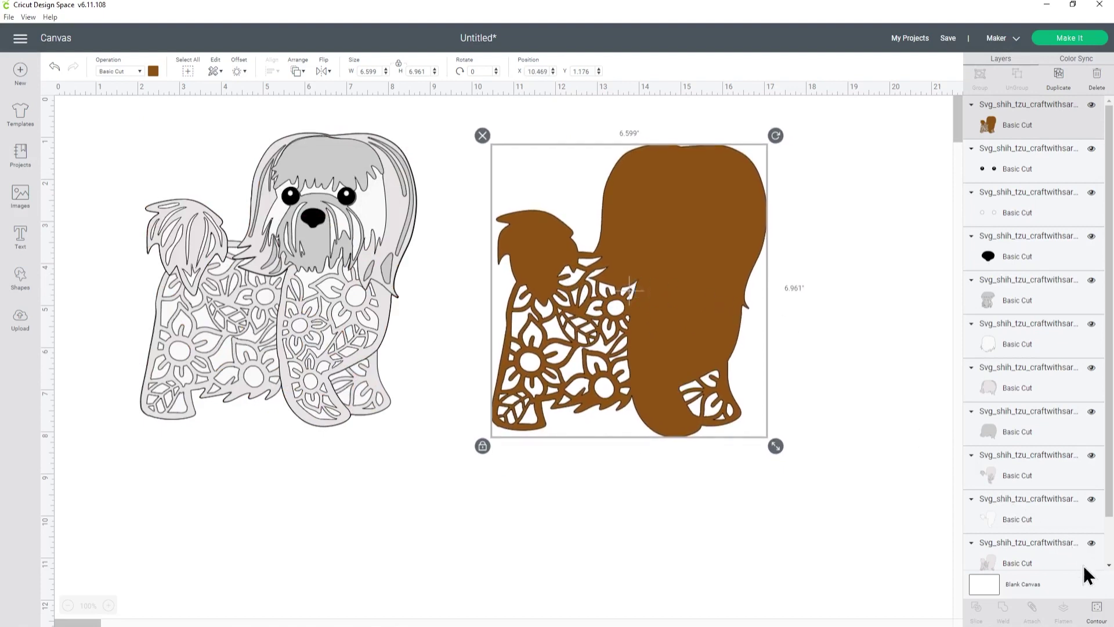
# - Use Contour on the brown copy to hide the cut-outs across the dog's upper back, leaving the lower floral openings
pyautogui.click(1097, 611)
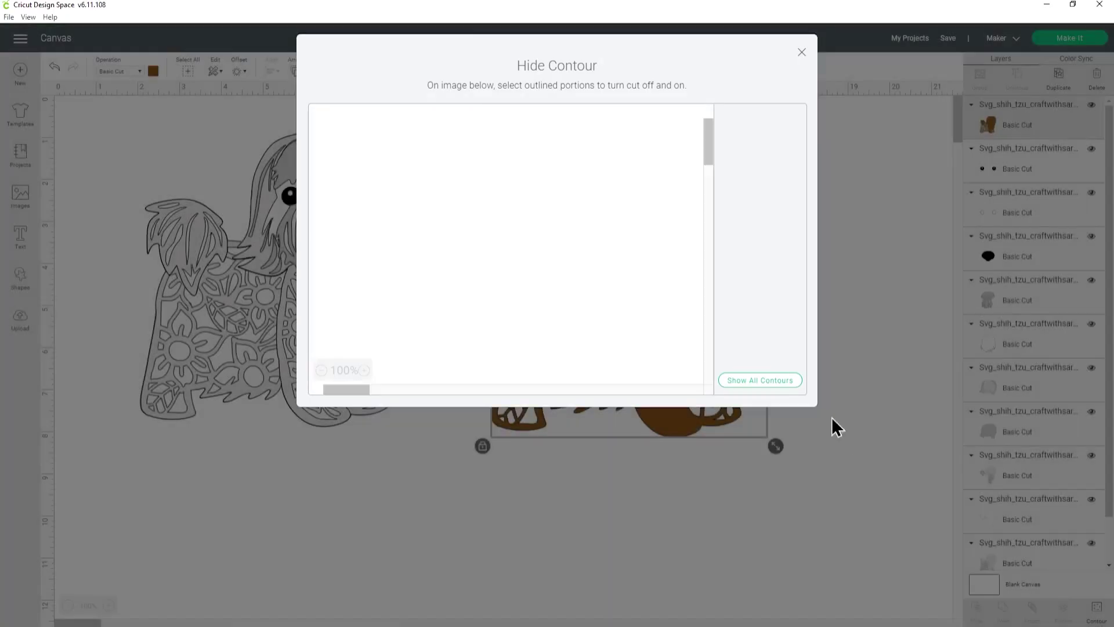
pyautogui.scroll(-3, 548, 236)
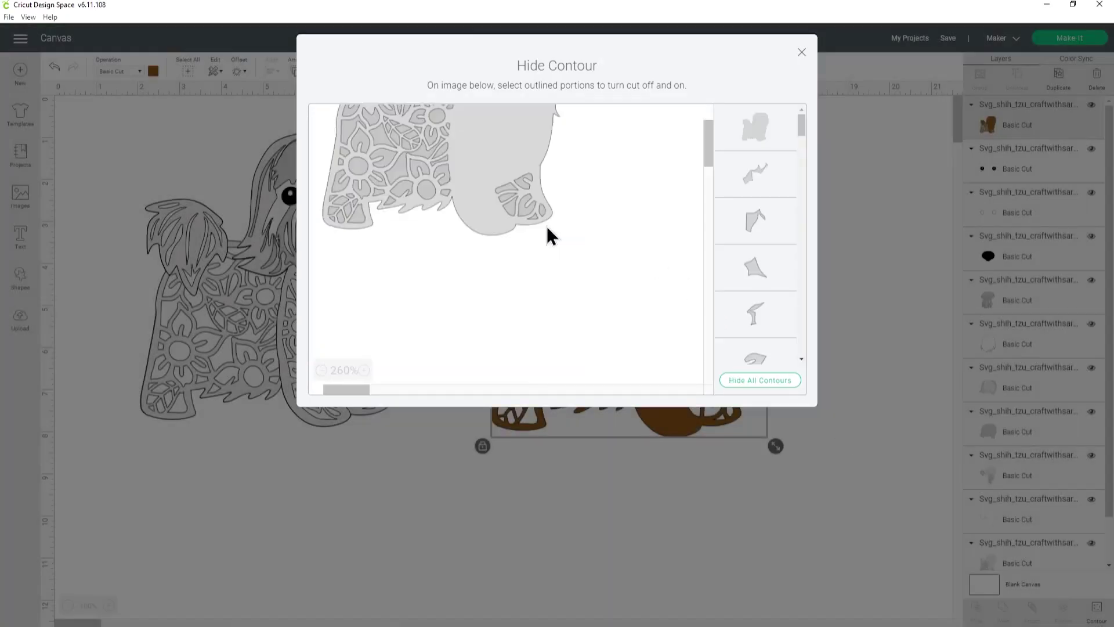
pyautogui.scroll(3, 508, 273)
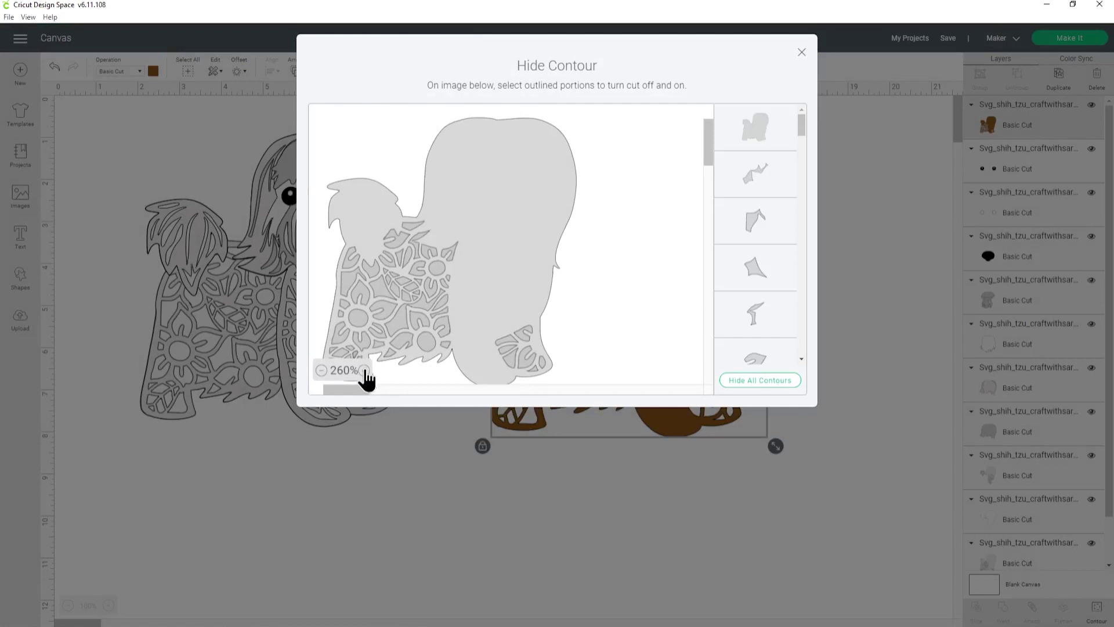
pyautogui.click(365, 372)
pyautogui.click(364, 372)
pyautogui.click(364, 371)
pyautogui.click(365, 371)
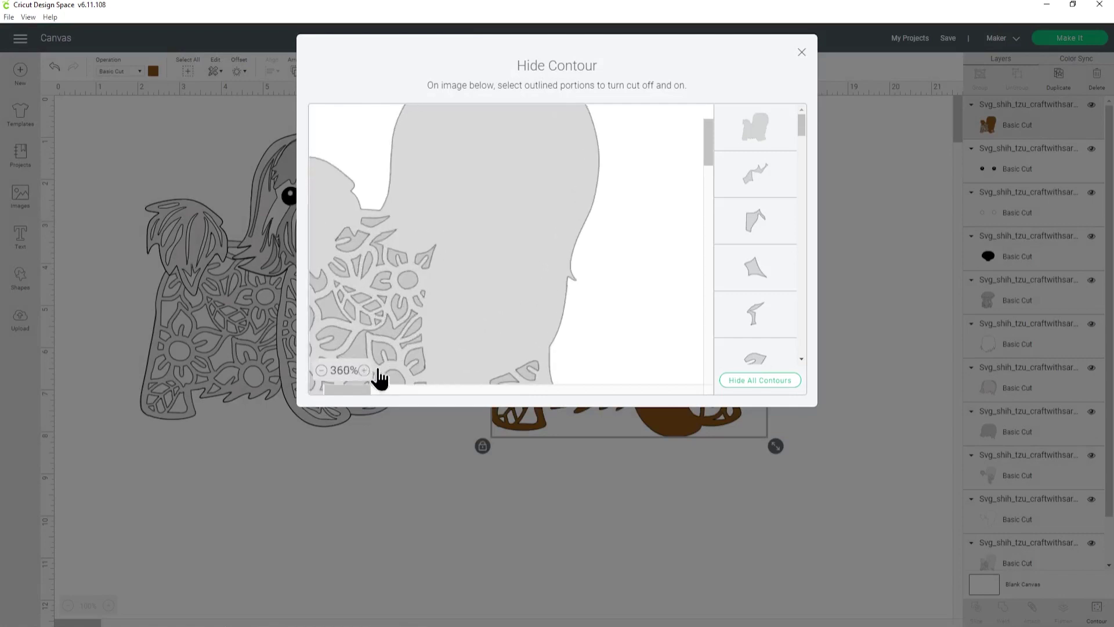
pyautogui.scroll(-3, 376, 307)
pyautogui.scroll(3, 378, 313)
pyautogui.scroll(1, 706, 139)
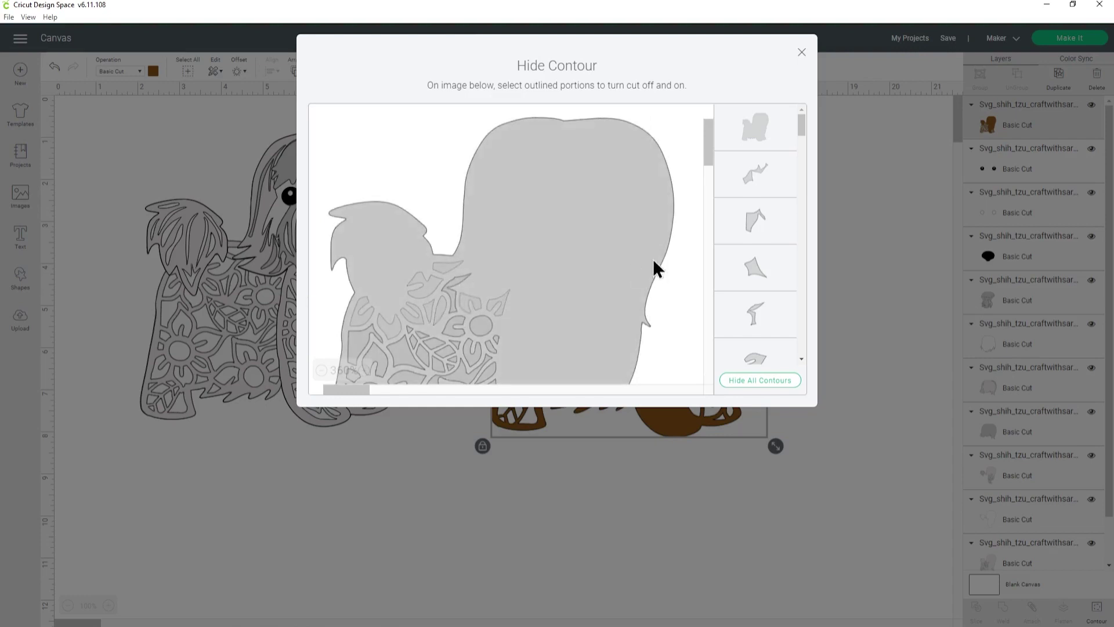
pyautogui.scroll(-1, 755, 227)
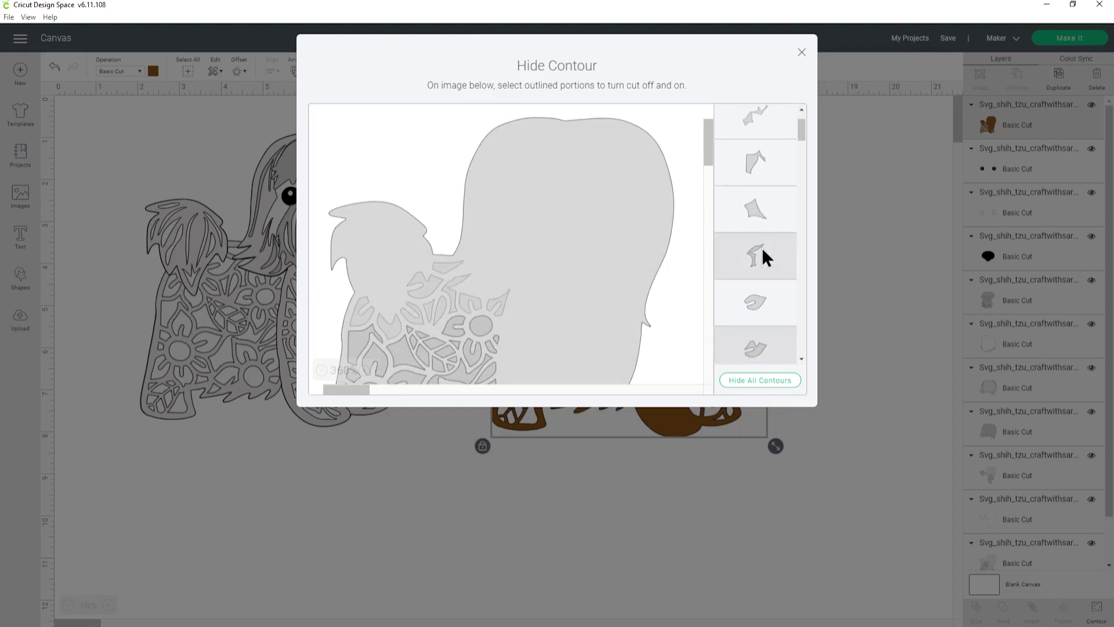
pyautogui.scroll(-5, 761, 247)
pyautogui.scroll(-3, 745, 207)
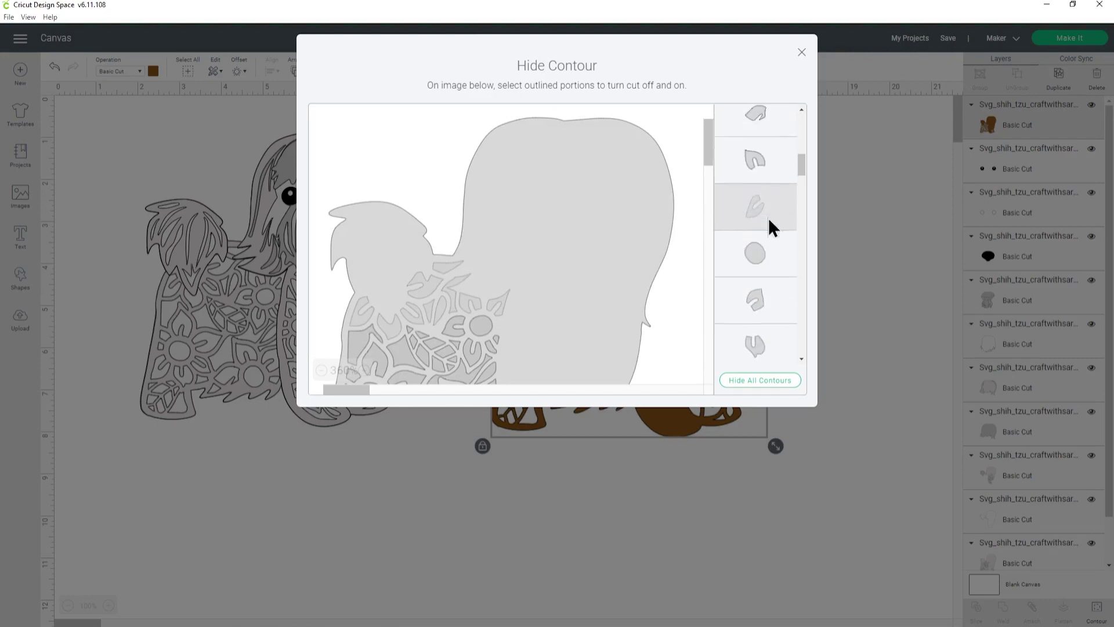
pyautogui.scroll(2, 771, 226)
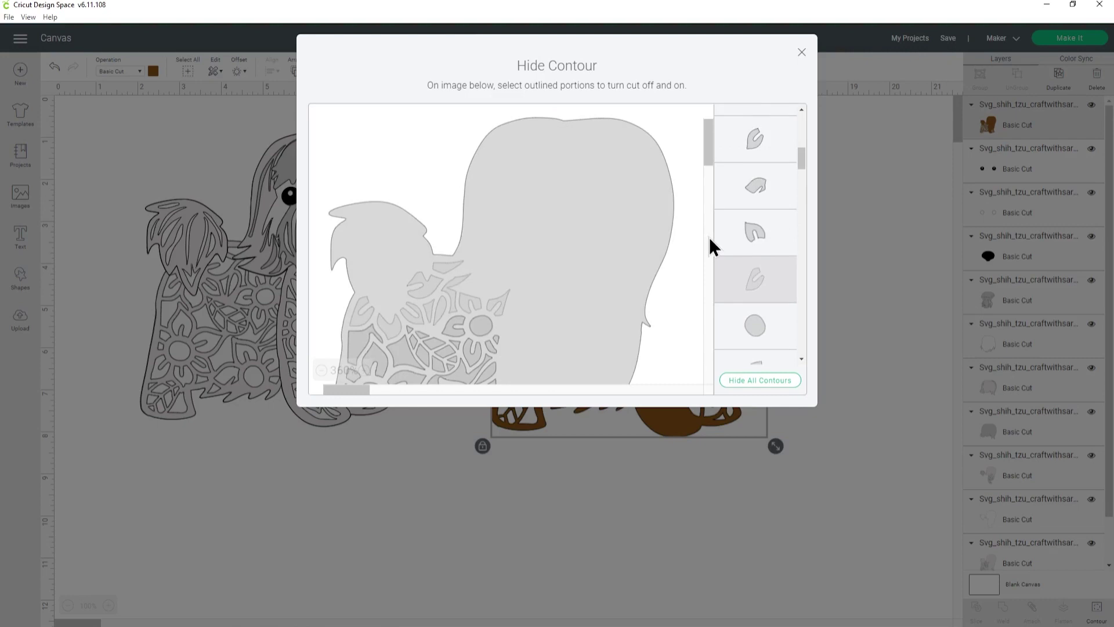
pyautogui.scroll(3, 751, 245)
pyautogui.moveTo(799, 144); pyautogui.dragTo(822, 98)
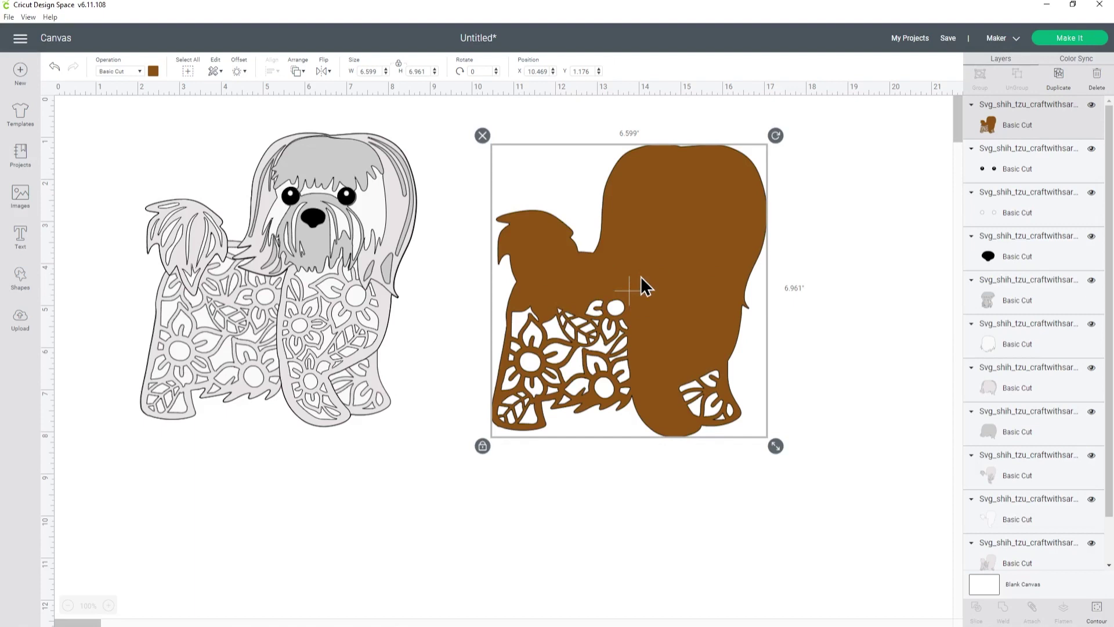
# - Align the brown copy over the original dog at about X 2.08, Y 0.93 and reorder it just above the white body backing layer
pyautogui.moveTo(709, 239); pyautogui.dragTo(359, 228)
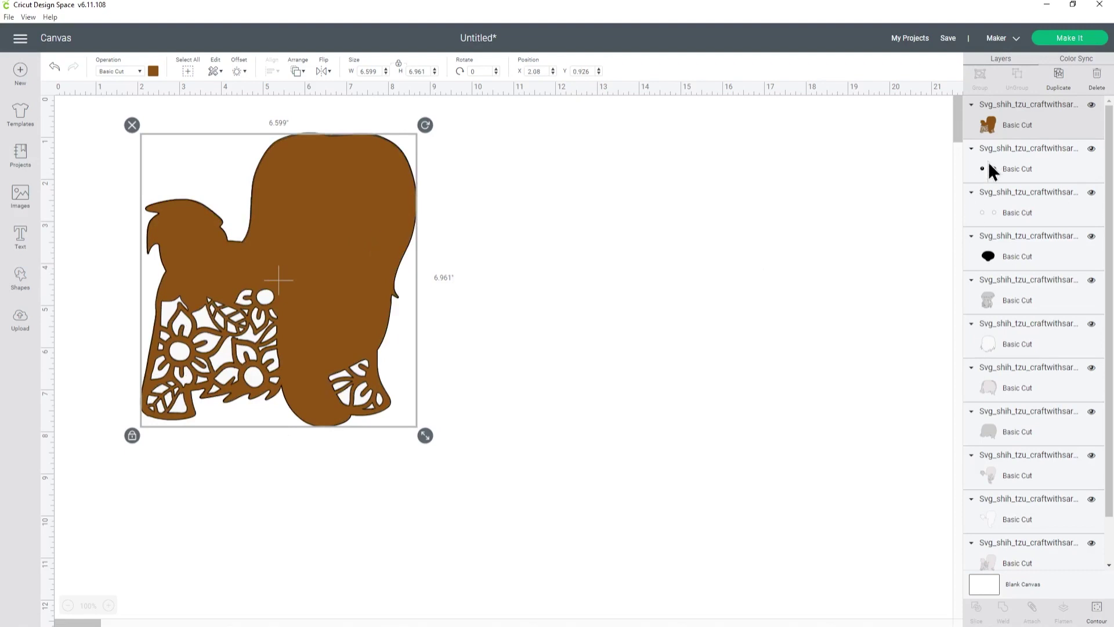
pyautogui.moveTo(1021, 125); pyautogui.dragTo(1014, 505)
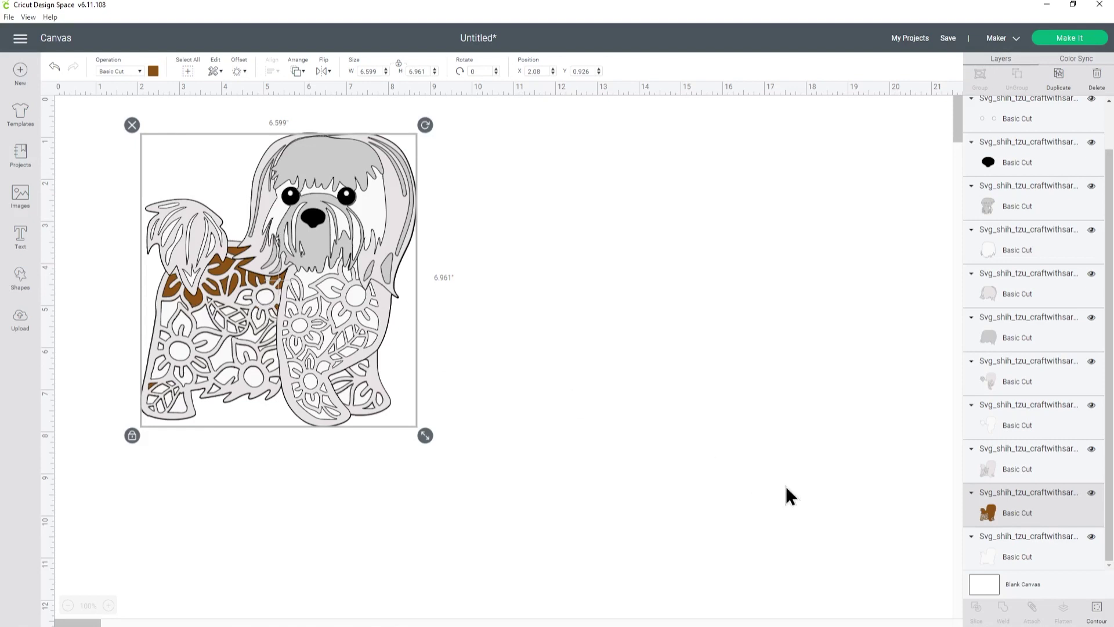
# - Use Contour on the brown body layer to hide the openings of the upper flower beside the chest
pyautogui.click(1097, 612)
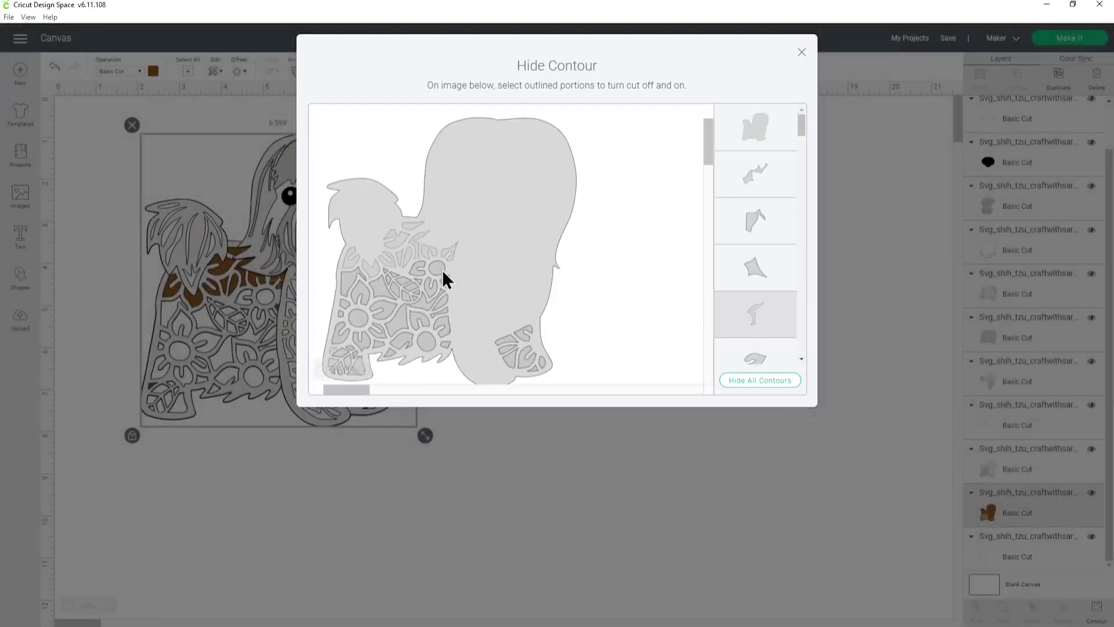
pyautogui.scroll(-5, 751, 215)
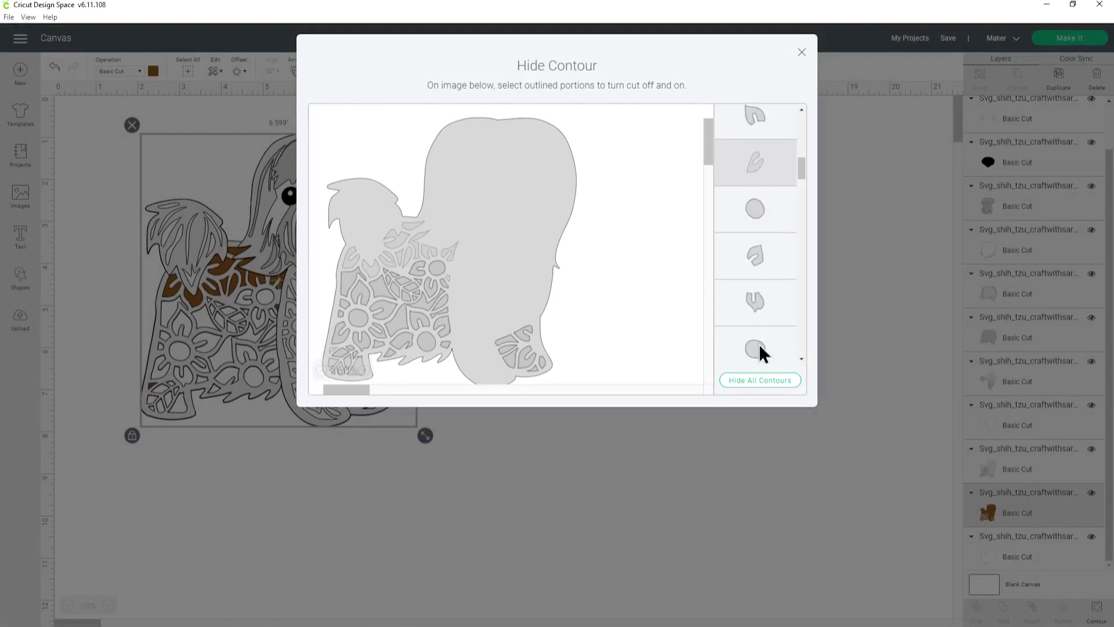
pyautogui.scroll(-5, 756, 312)
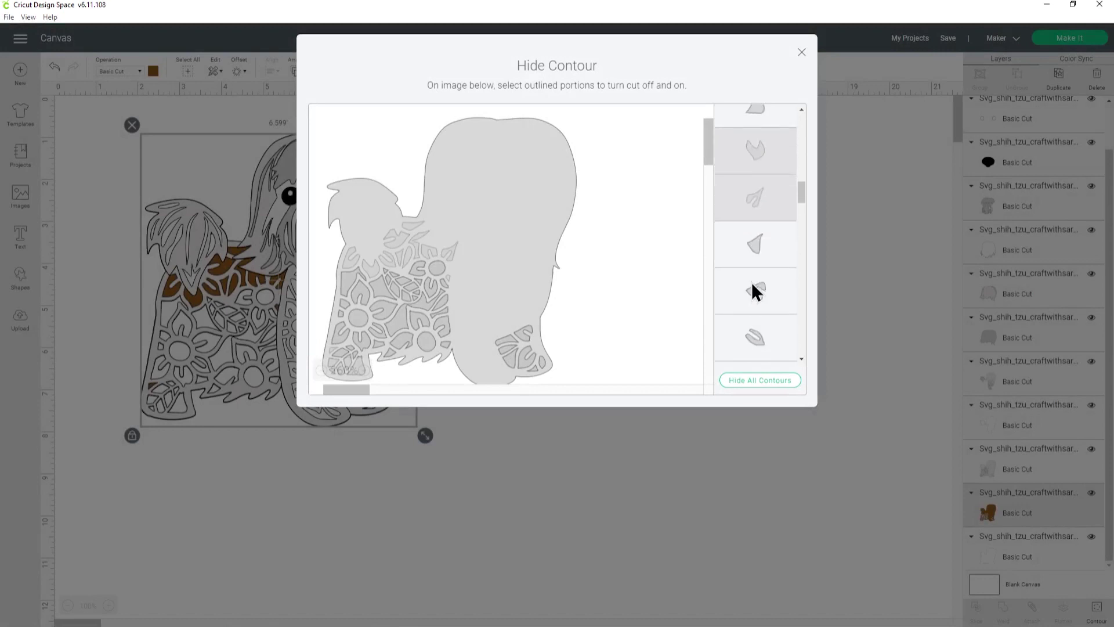
pyautogui.scroll(-3, 751, 276)
pyautogui.click(754, 151)
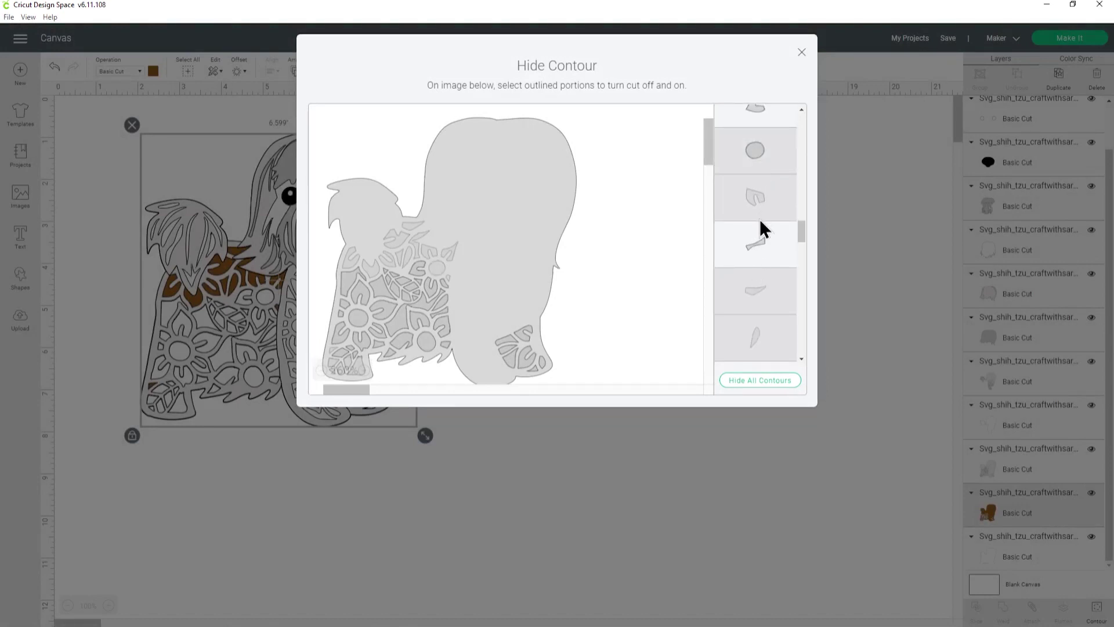
pyautogui.scroll(-3, 760, 226)
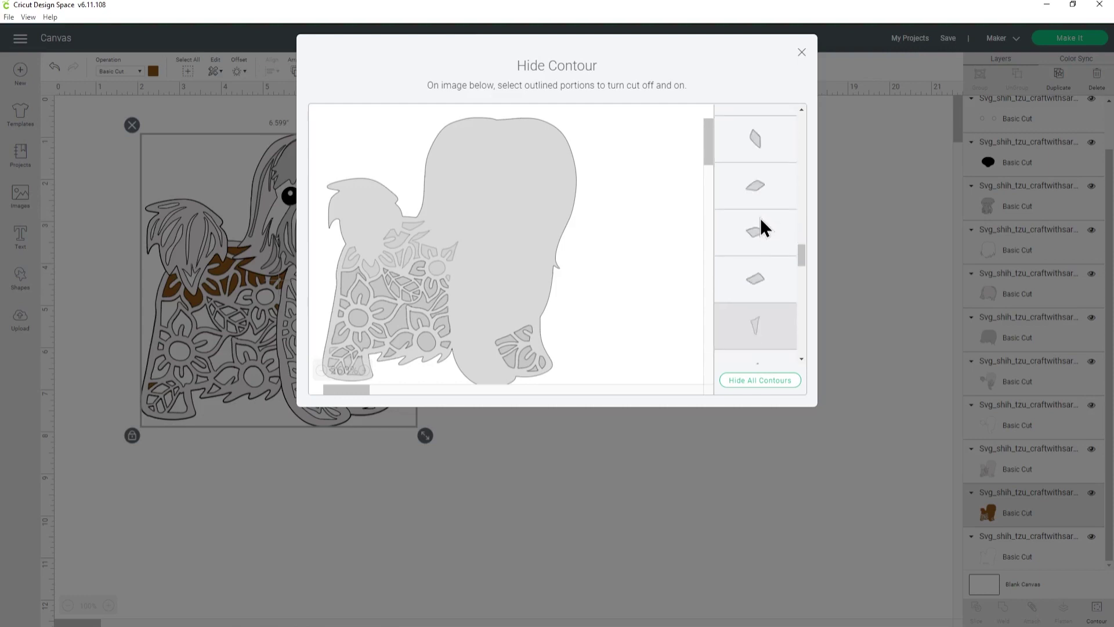
pyautogui.scroll(3, 762, 228)
pyautogui.scroll(2, 765, 233)
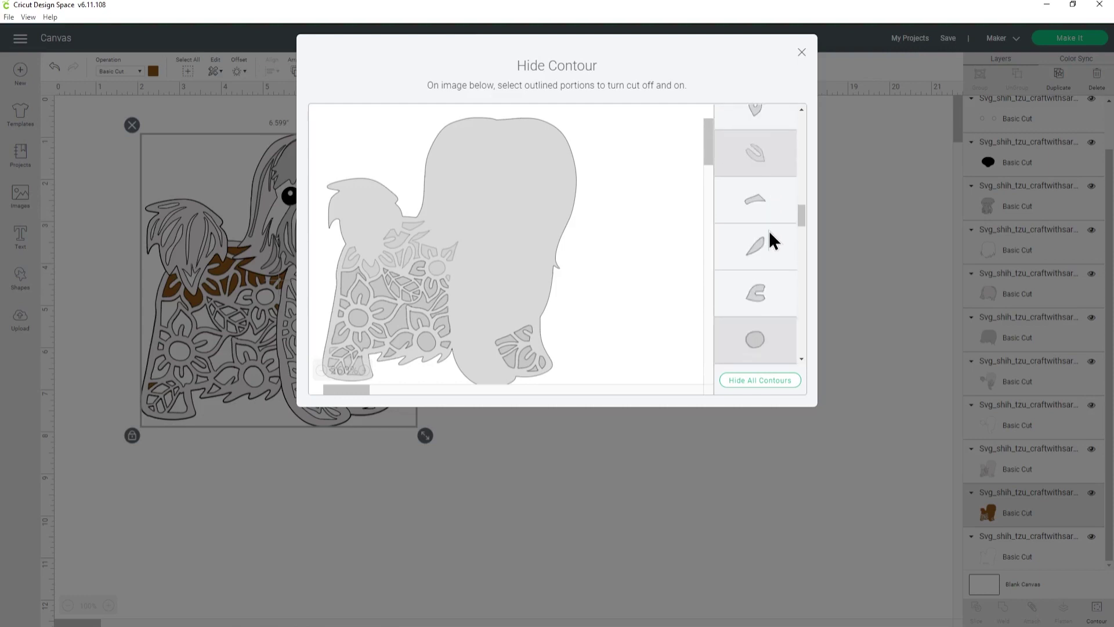
pyautogui.click(771, 277)
pyautogui.scroll(2, 771, 278)
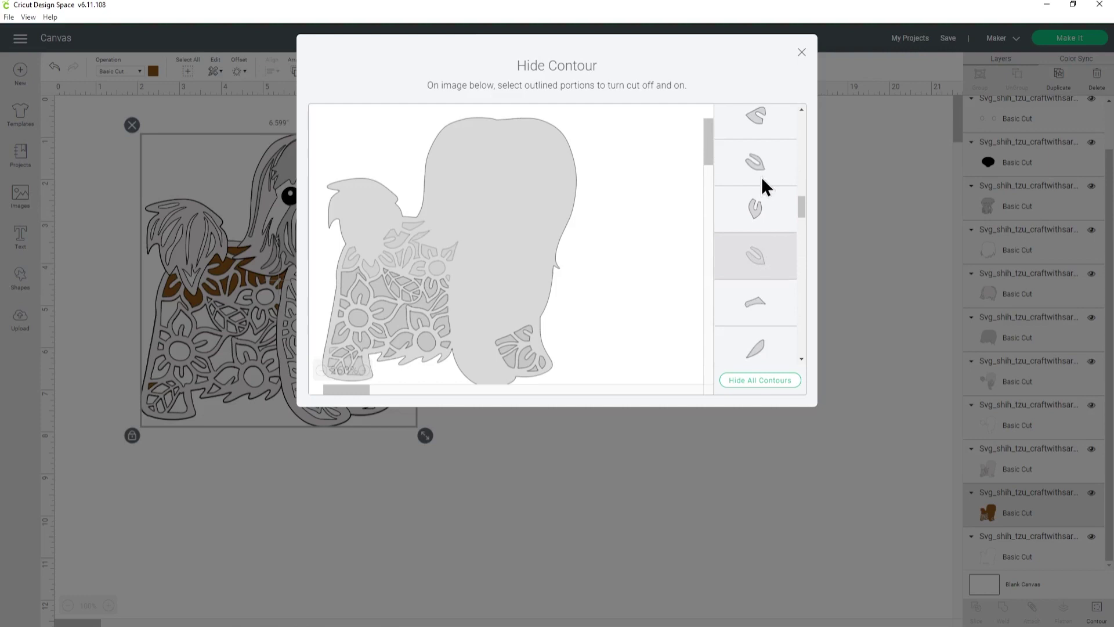
pyautogui.click(762, 224)
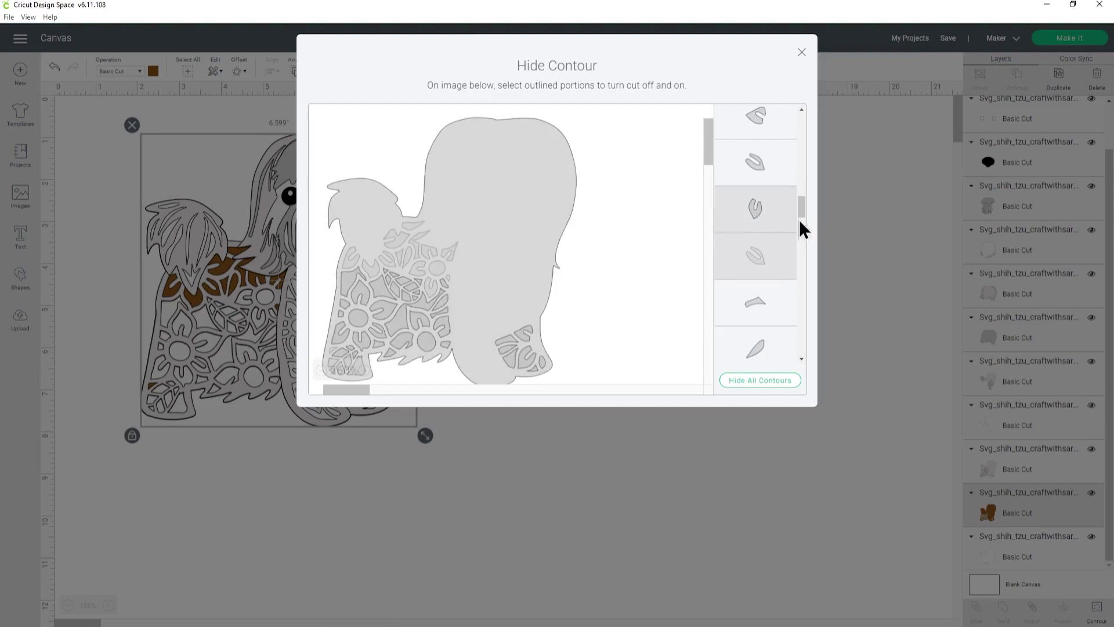
# - Hide the remaining contours of the lower belly flower and its neighbouring petals beside the front leg on the brown layer
pyautogui.scroll(-4, 758, 209)
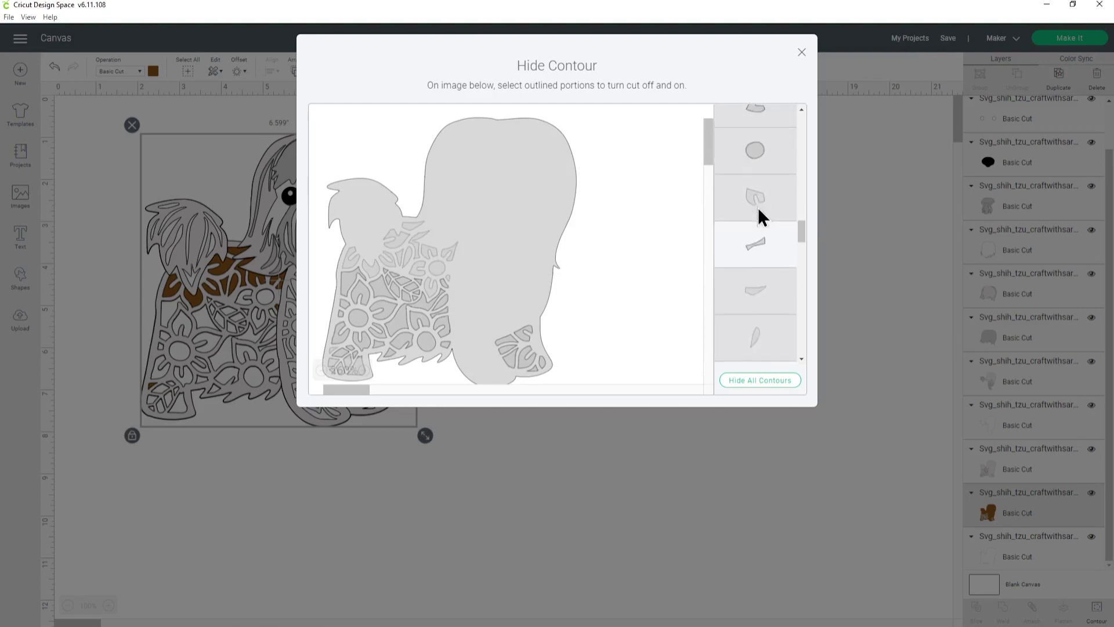
pyautogui.scroll(-3, 758, 207)
pyautogui.scroll(-5, 758, 208)
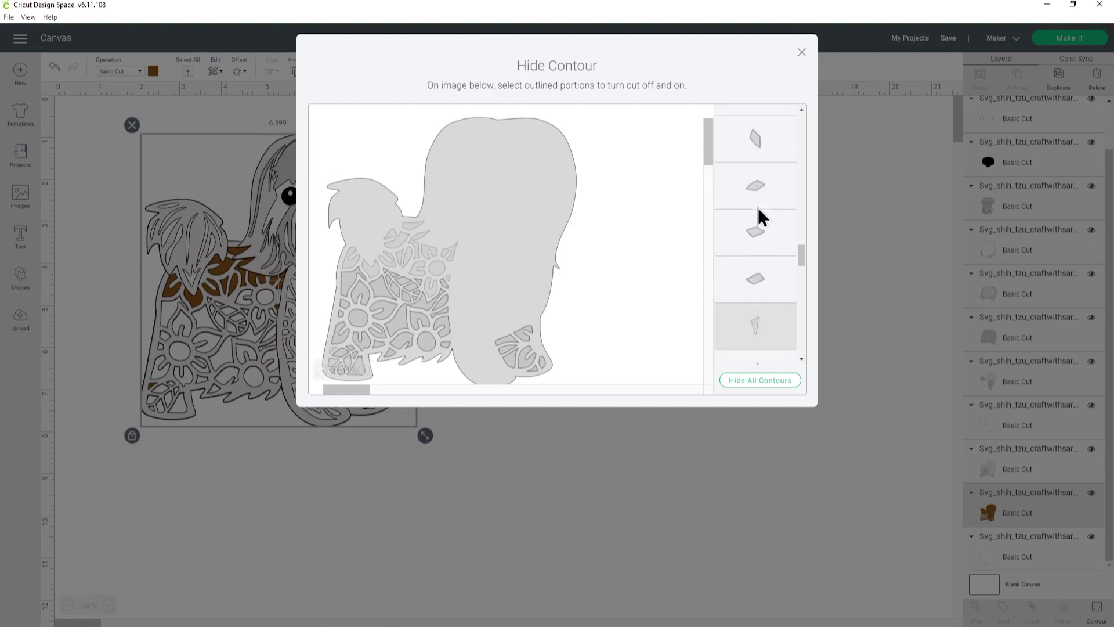
pyautogui.scroll(-4, 759, 209)
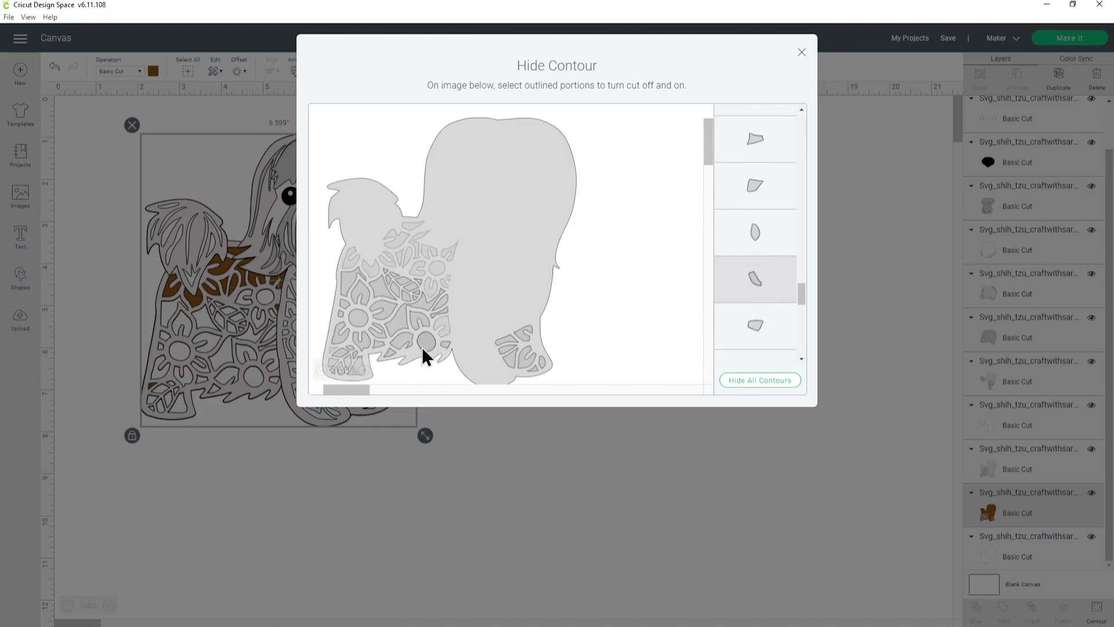
pyautogui.click(443, 348)
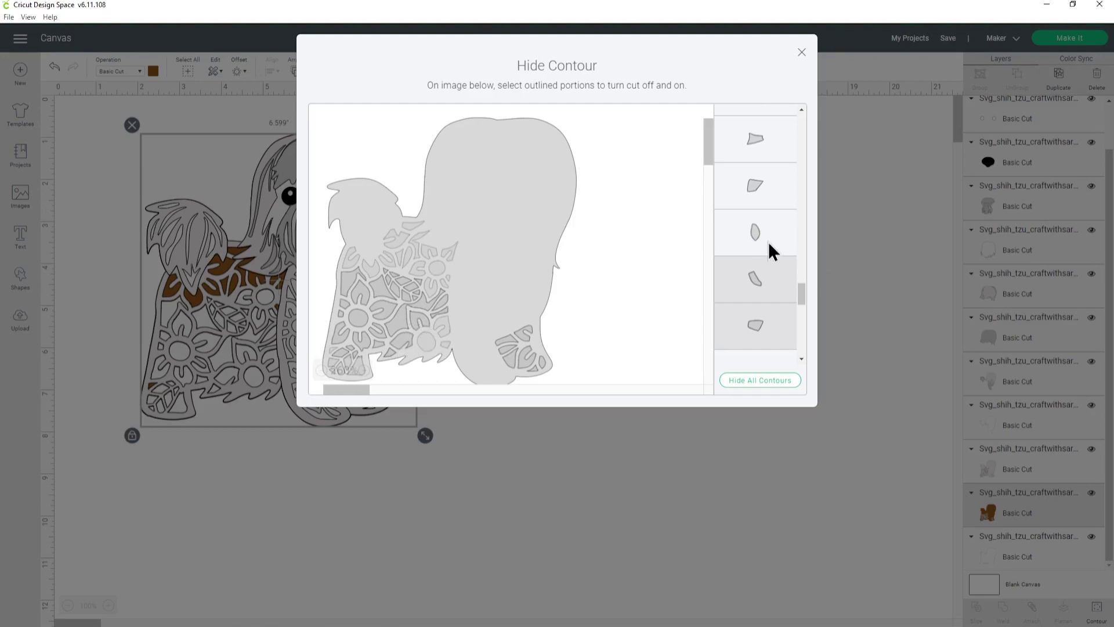
pyautogui.scroll(5, 766, 240)
pyautogui.scroll(3, 765, 247)
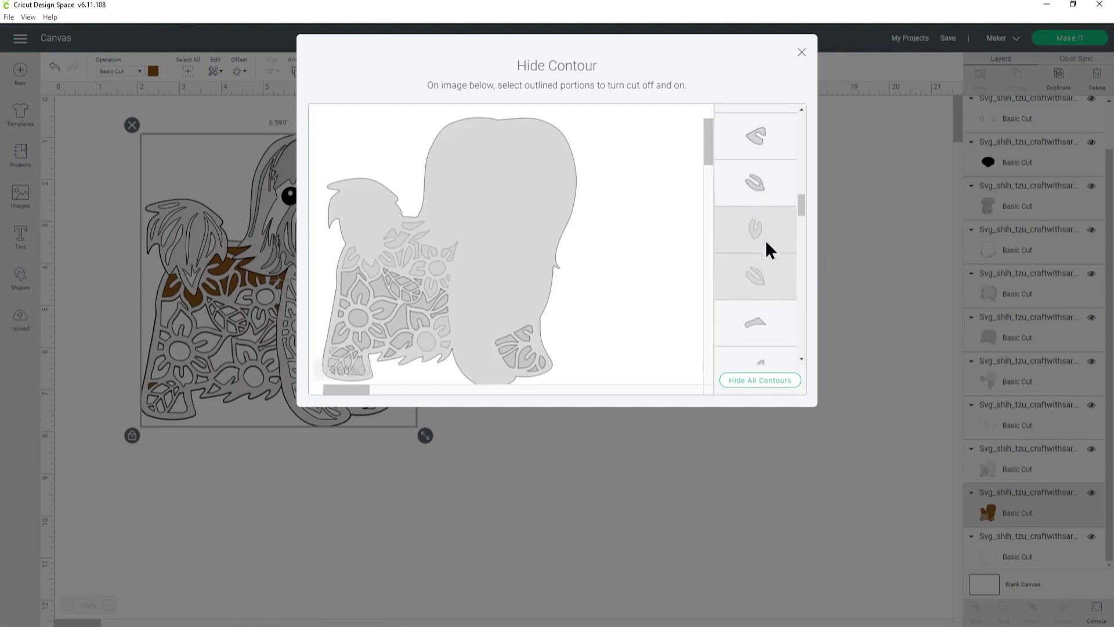
pyautogui.scroll(2, 761, 238)
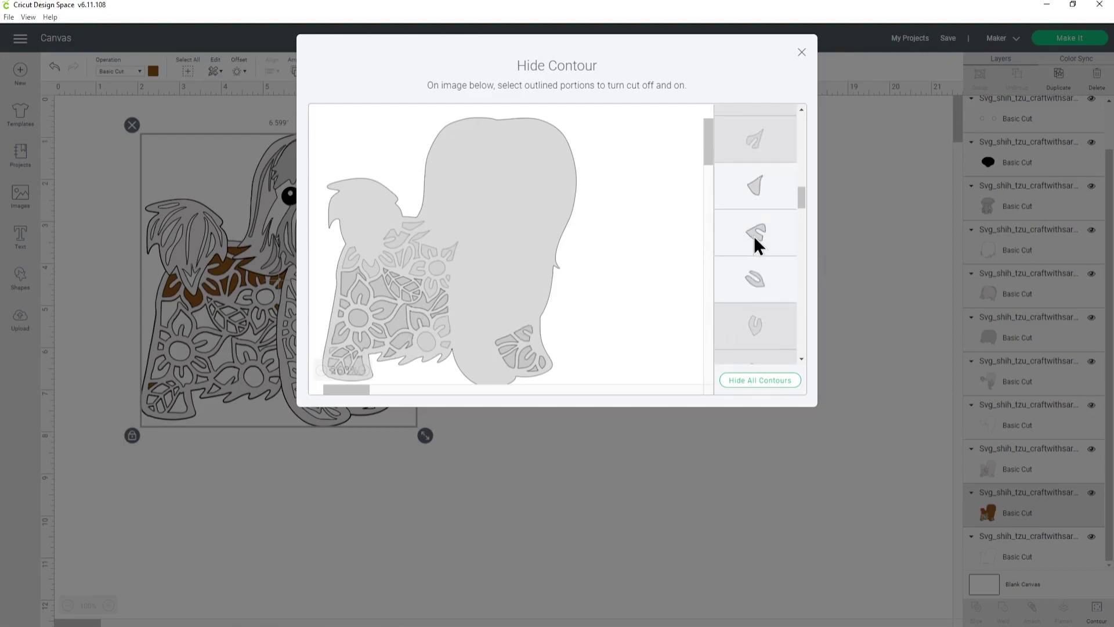
pyautogui.scroll(4, 754, 235)
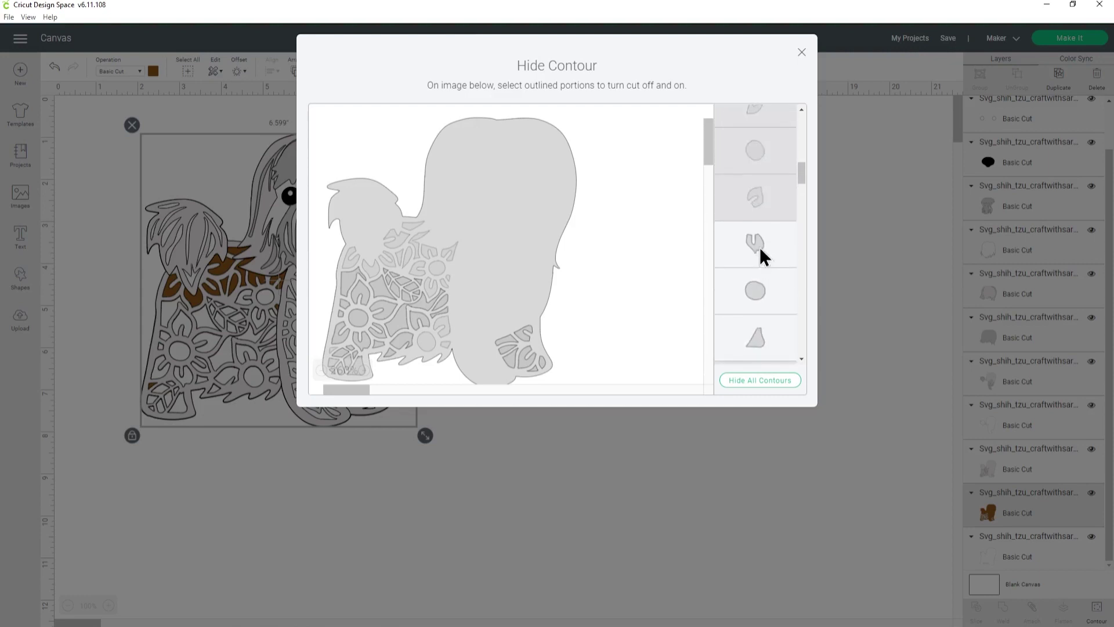
pyautogui.scroll(2, 768, 246)
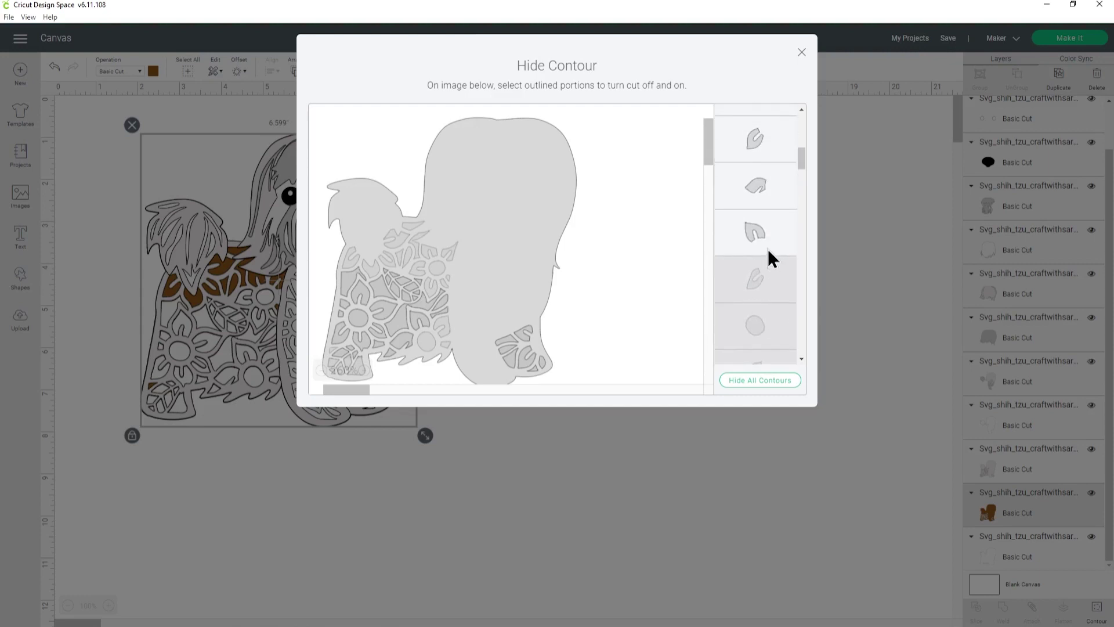
pyautogui.click(763, 192)
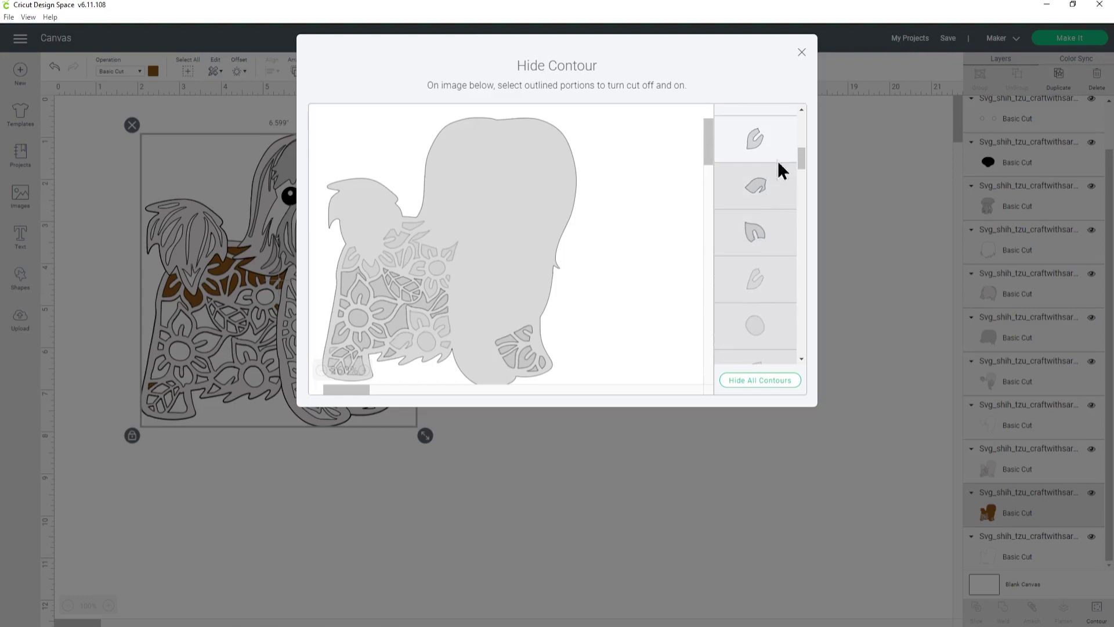
pyautogui.click(801, 53)
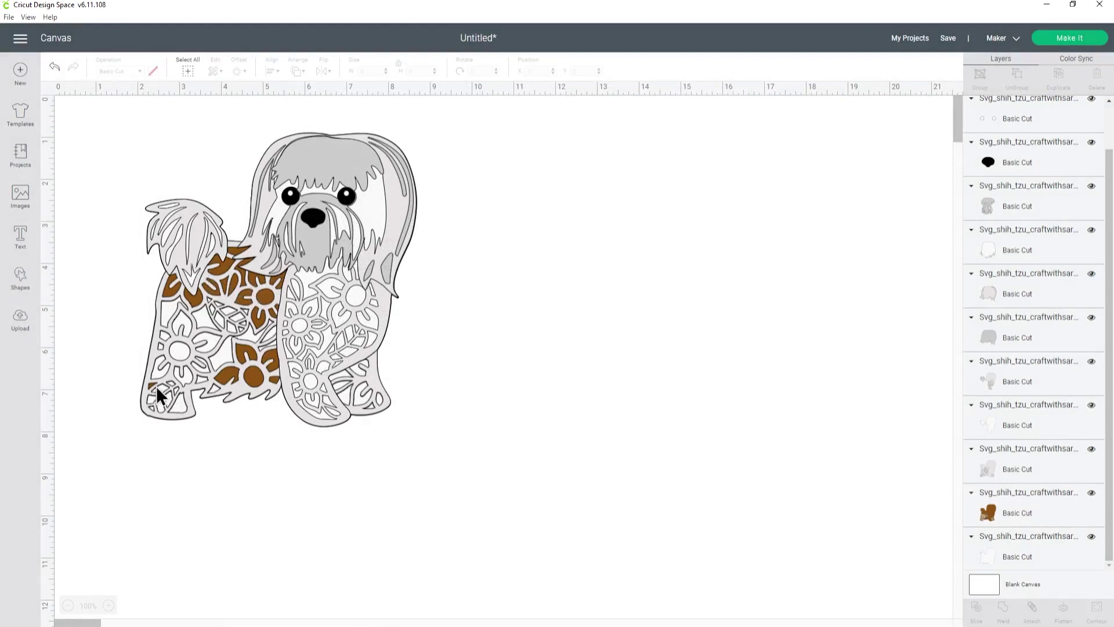
# - Reopen the brown body layer's contours and restore the rear paw cut-out to remove the stray brown spot
pyautogui.click(1040, 498)
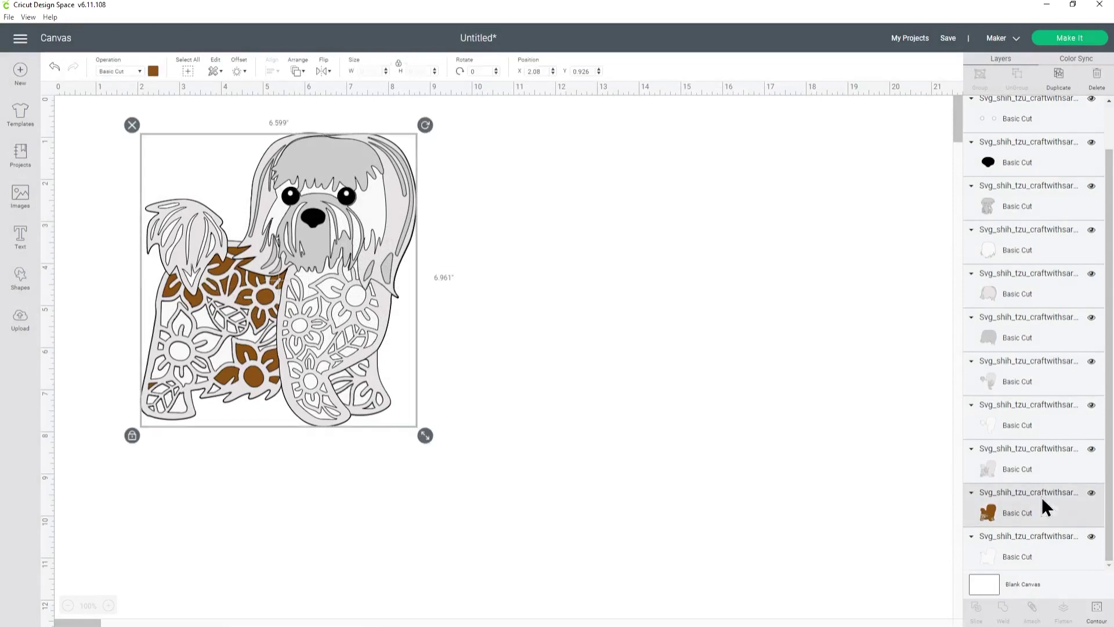
pyautogui.click(1105, 617)
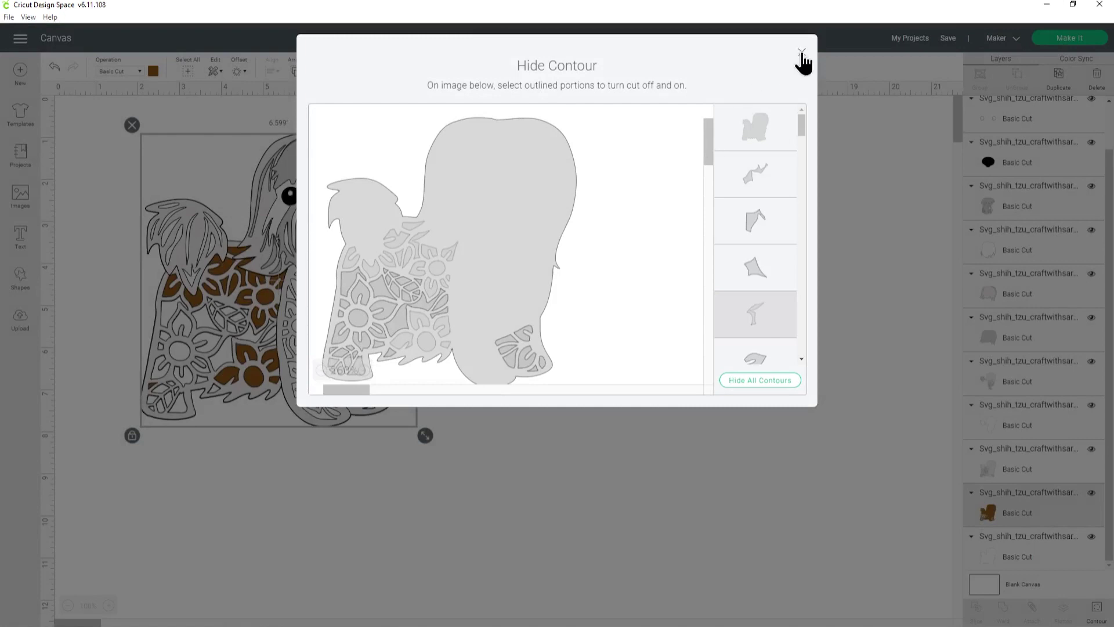
pyautogui.click(802, 53)
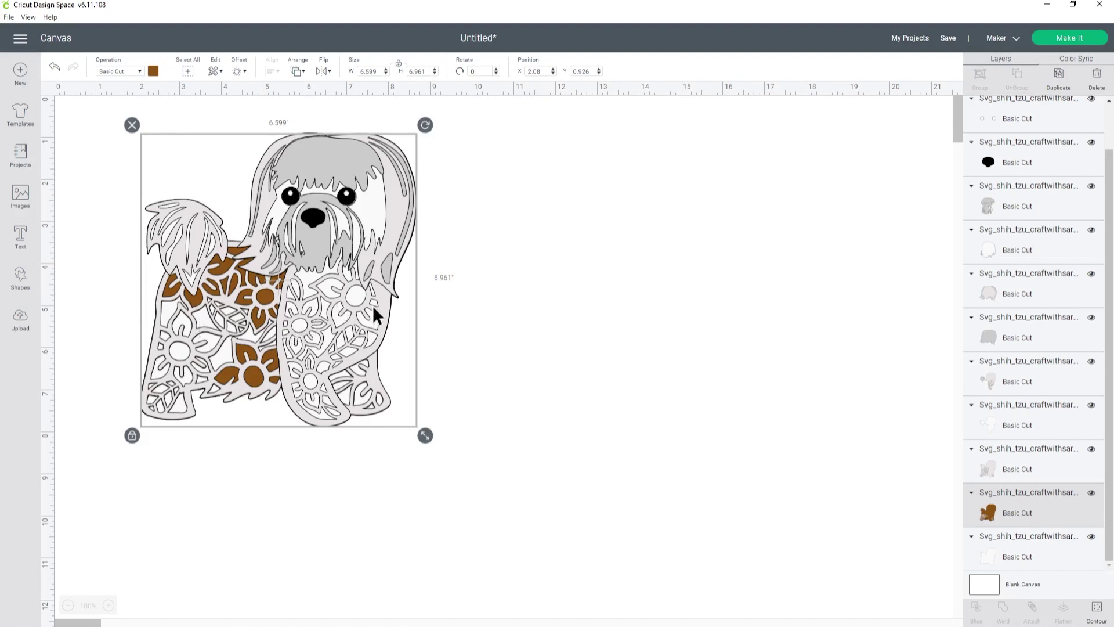
# - Duplicate the light grey head, tail and front leg layer and place the copy beside the dog at about X 9.63, Y 1.03
pyautogui.click(1035, 372)
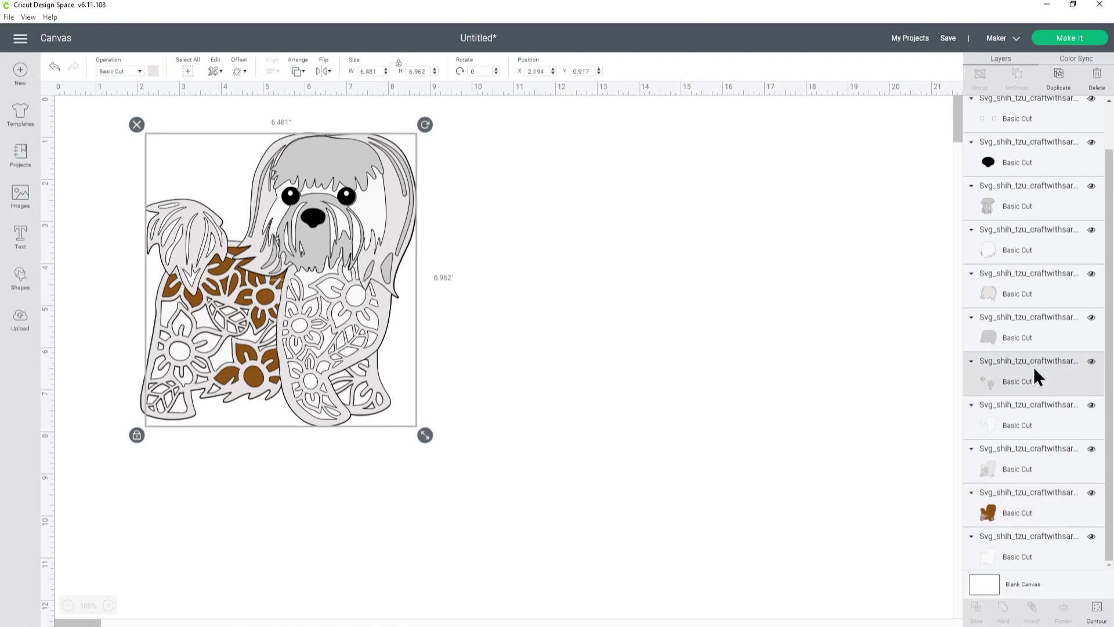
pyautogui.click(1059, 78)
pyautogui.moveTo(366, 215); pyautogui.dragTo(620, 208)
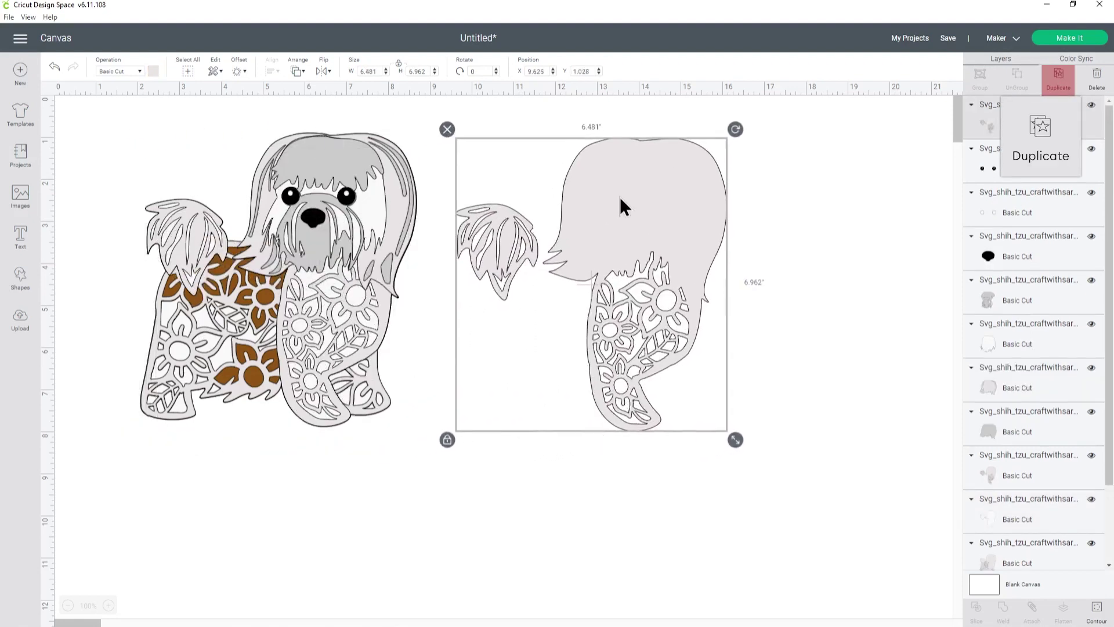
# - Colour the duplicated head, tail and leg layer brown and shift it to about X 10.99, Y 1.15
pyautogui.click(154, 70)
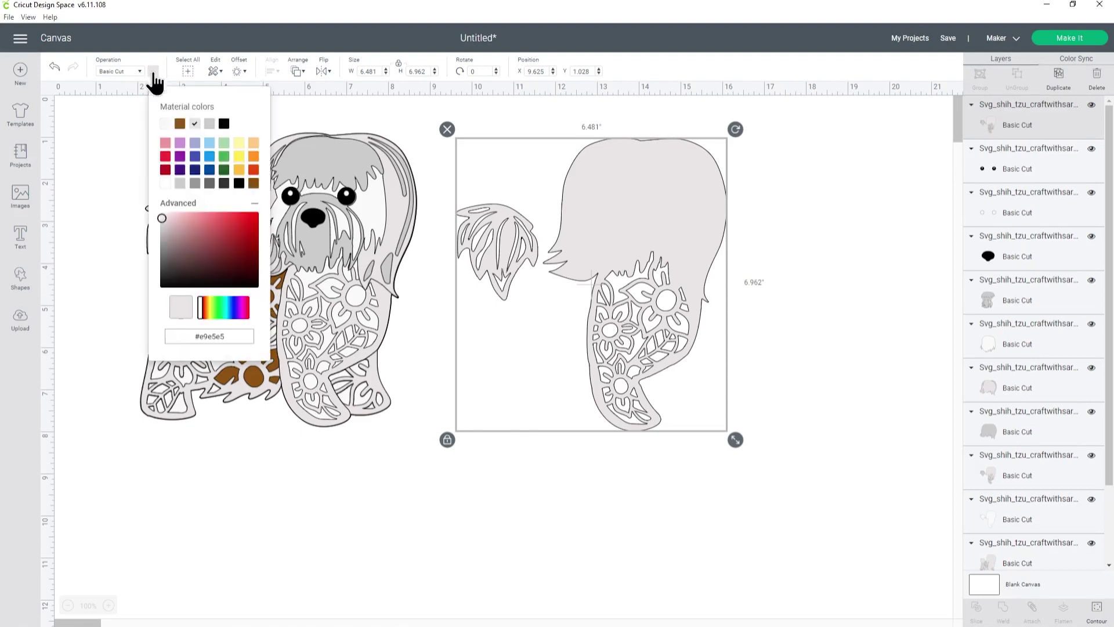
pyautogui.click(184, 124)
pyautogui.moveTo(663, 238); pyautogui.dragTo(699, 242)
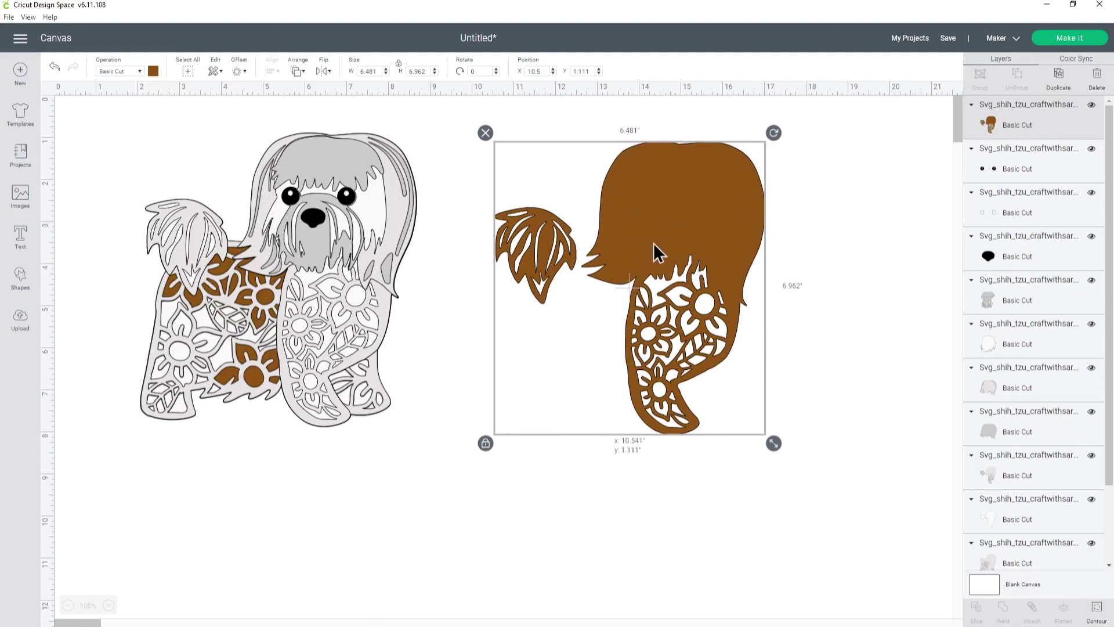
pyautogui.moveTo(654, 243); pyautogui.dragTo(670, 245)
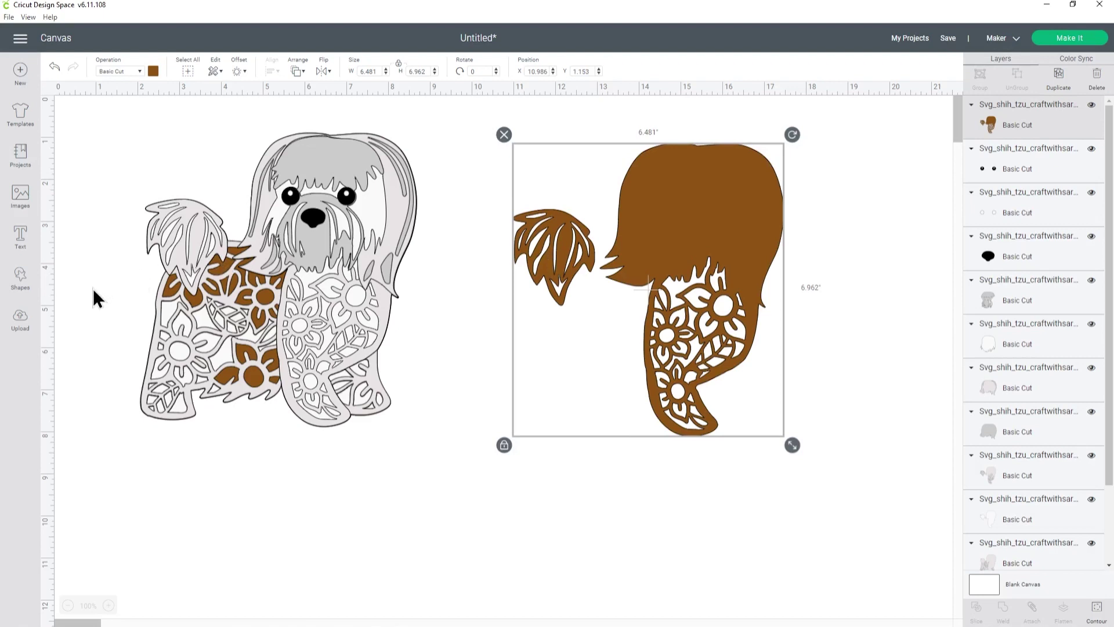
# - Insert a circle shape and place it over the brown tail at about X 10, Y 2.07
pyautogui.click(26, 287)
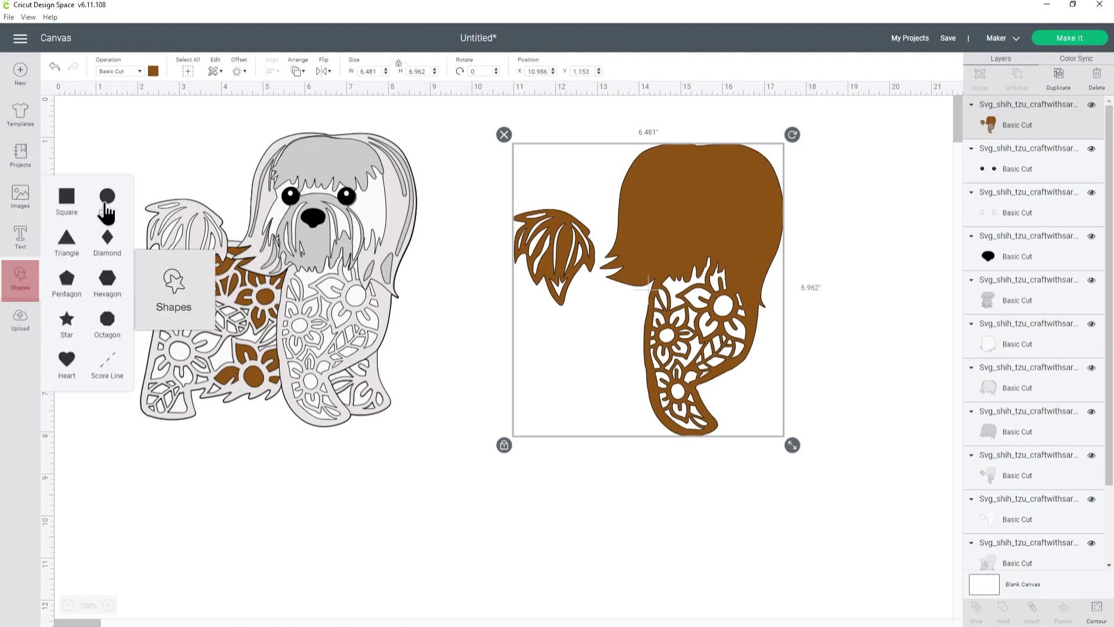
pyautogui.click(108, 209)
pyautogui.moveTo(172, 217); pyautogui.dragTo(564, 273)
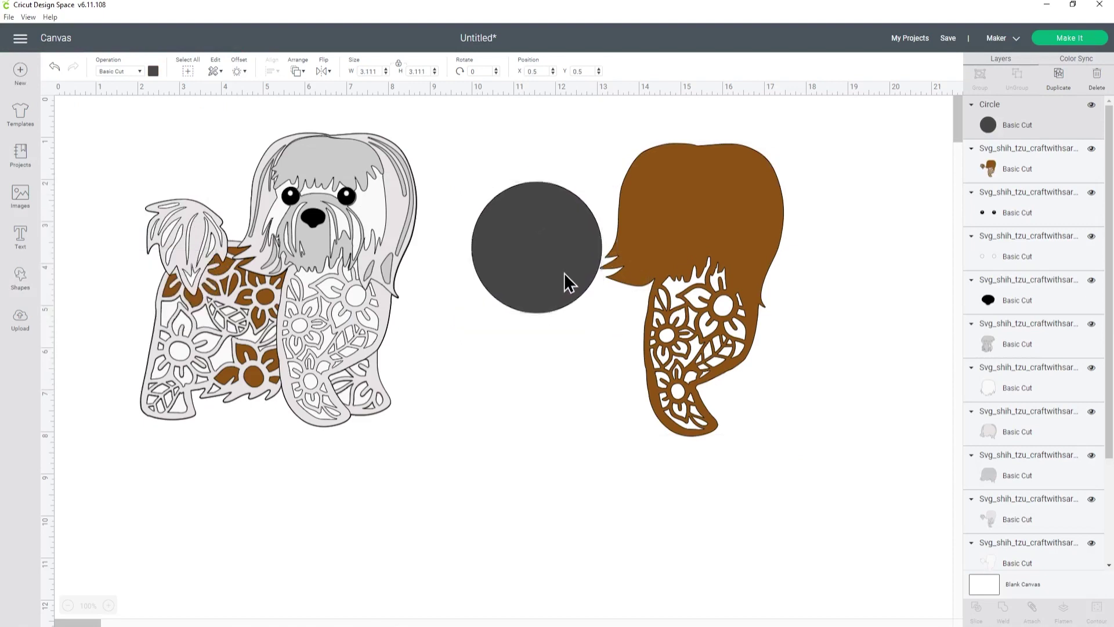
# - Slice the brown head, tail and leg layer with the circle to separate the tail
pyautogui.click(572, 333)
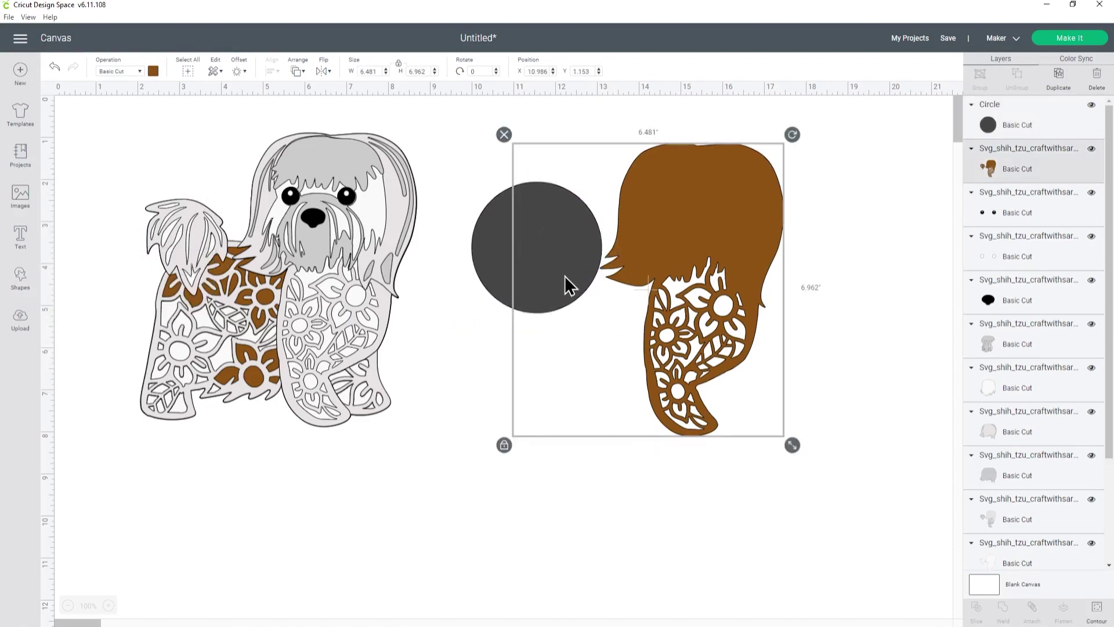
pyautogui.click(1028, 125)
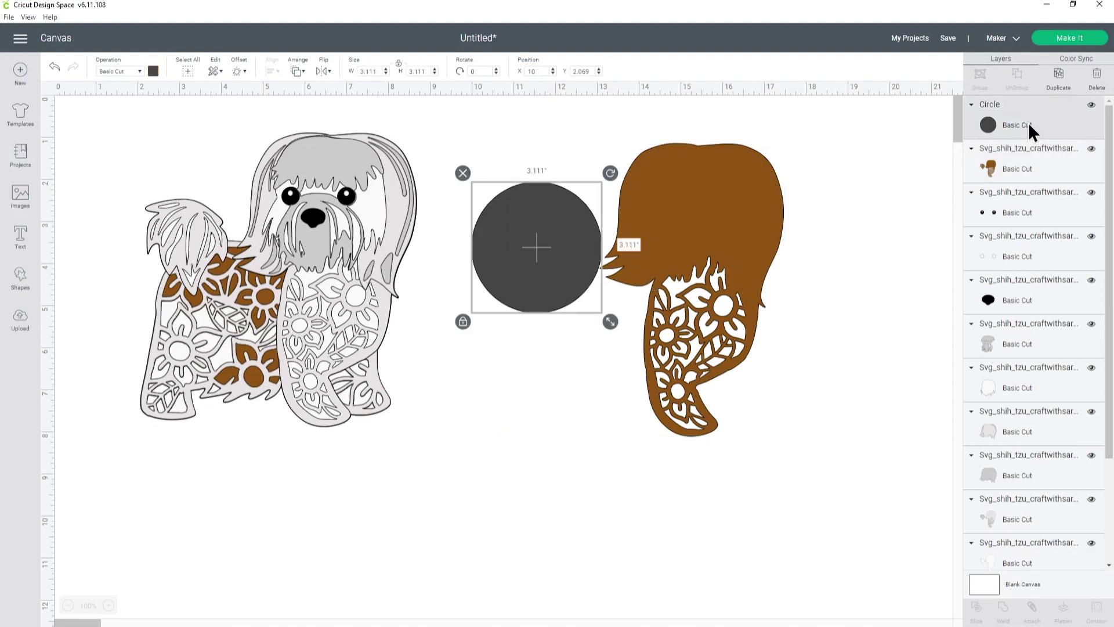
pyautogui.keyDown('shift'); pyautogui.click(1019, 168); pyautogui.keyUp('shift')
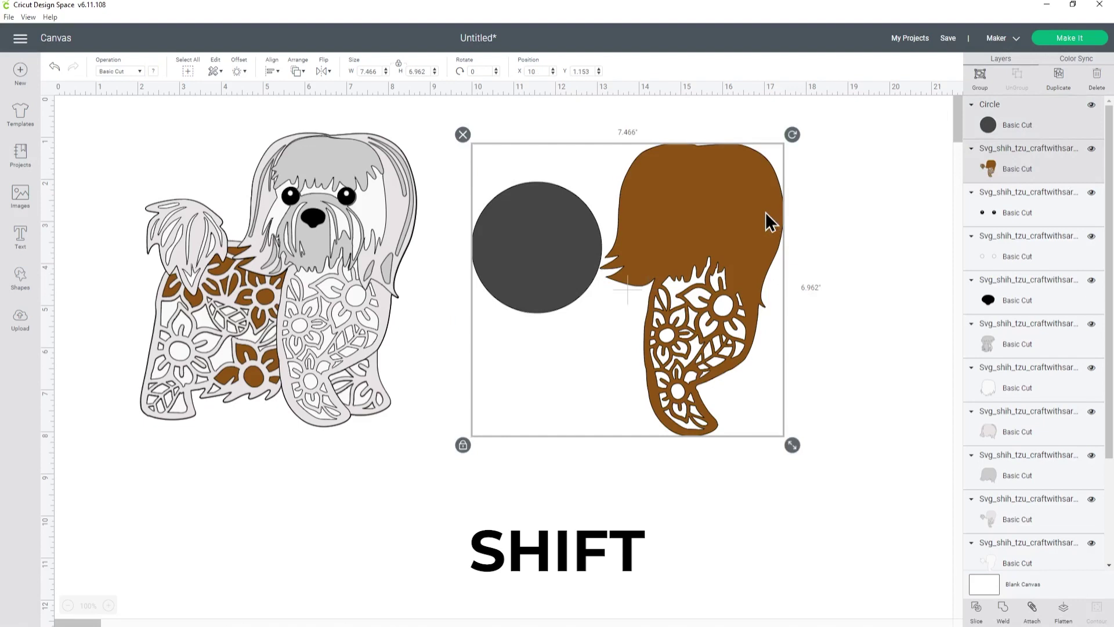
pyautogui.click(976, 610)
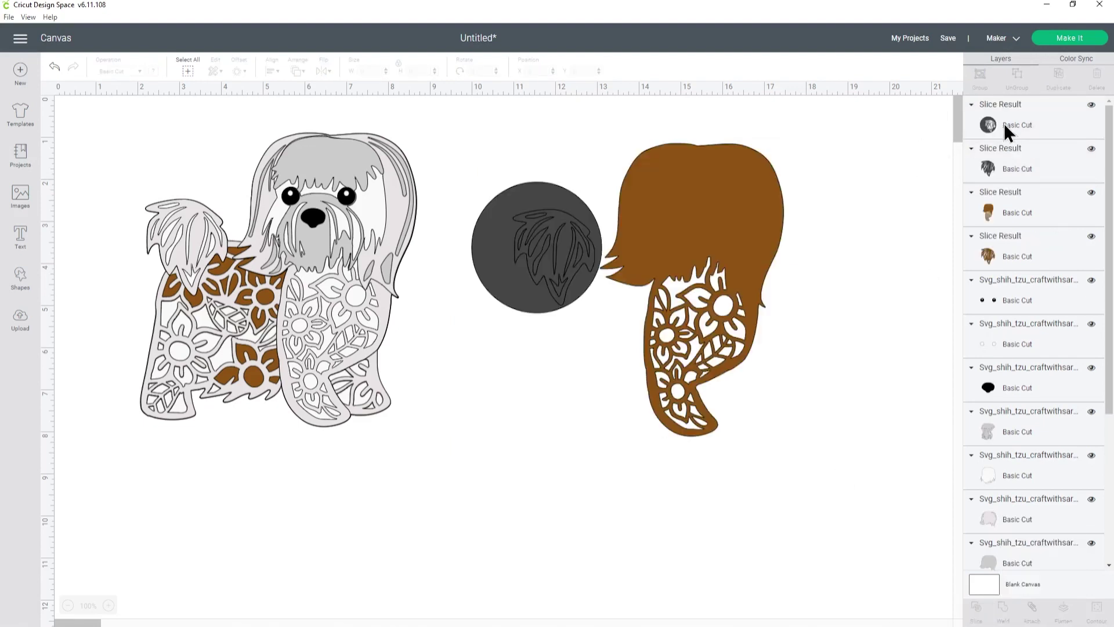
# - Delete the circle remnants and the brown tail slice, and shift the remaining head and leg piece to about X 12.86, Y 1.13
pyautogui.click(1007, 124)
pyautogui.press('Delete')
pyautogui.click(1006, 124)
pyautogui.press('Delete')
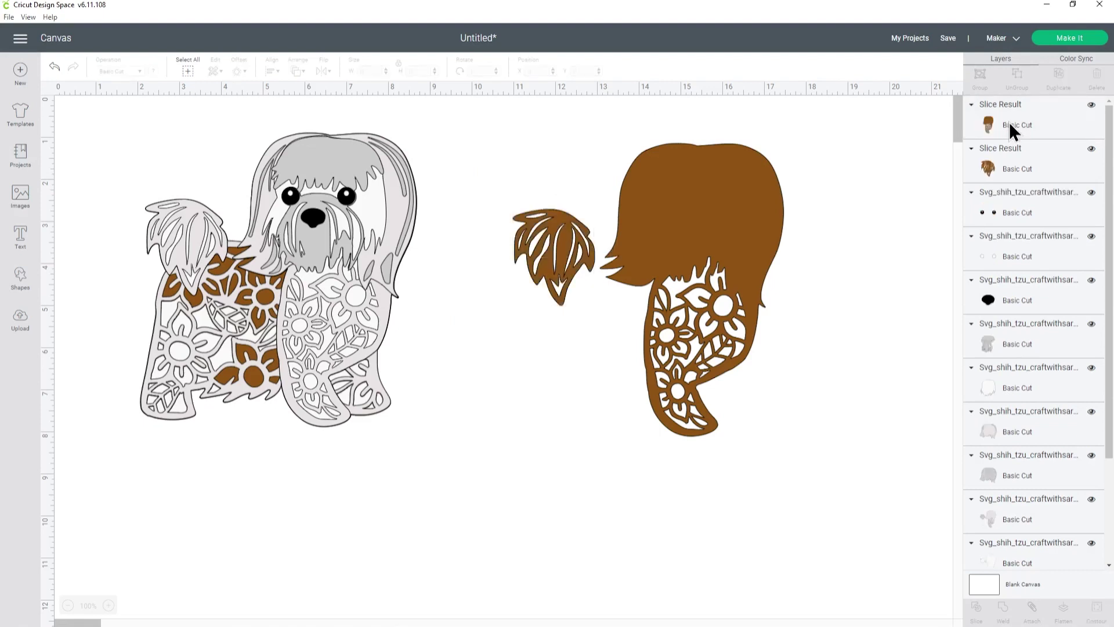
pyautogui.click(998, 166)
pyautogui.press('Delete')
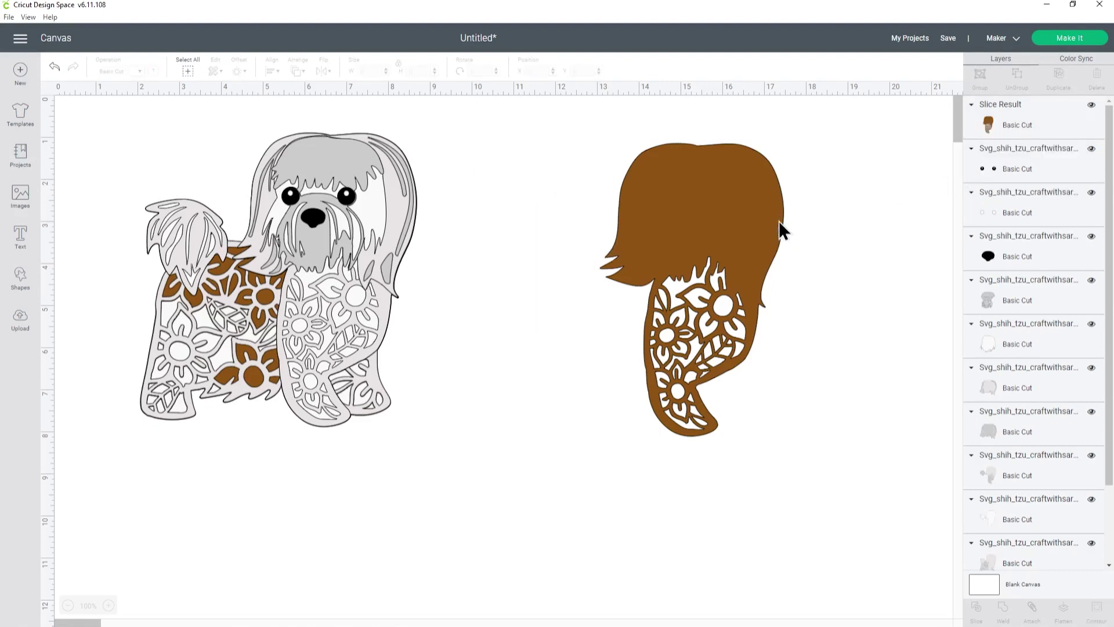
pyautogui.moveTo(780, 223); pyautogui.dragTo(755, 221)
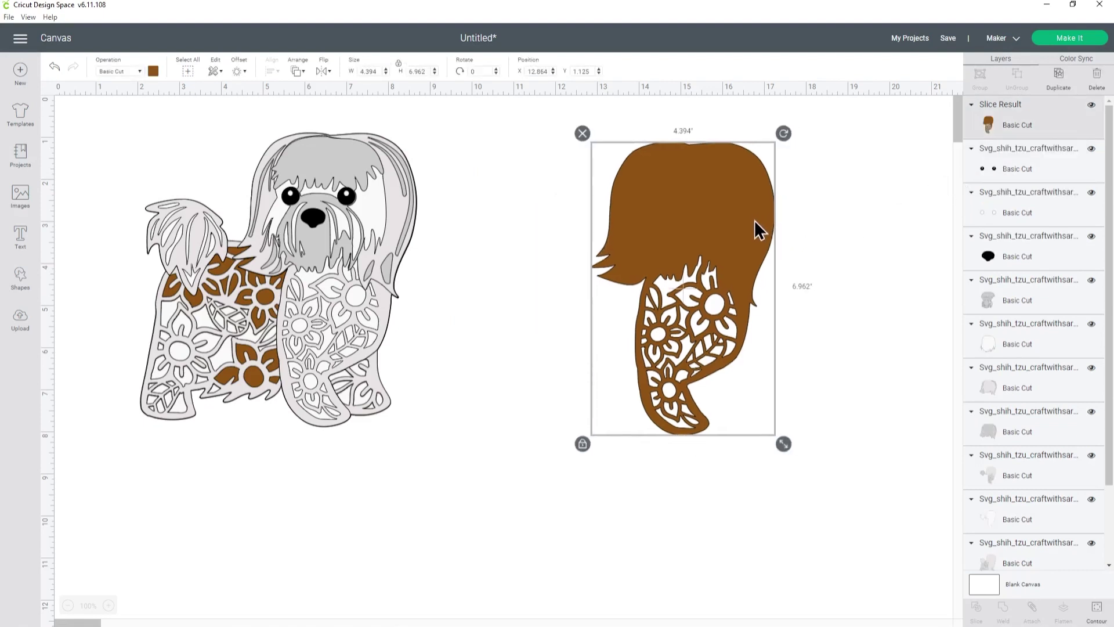
# - Hide the upper leg's flower contours on the brown piece, place it over the dog and move its layer beneath the light grey head layer
pyautogui.click(1097, 608)
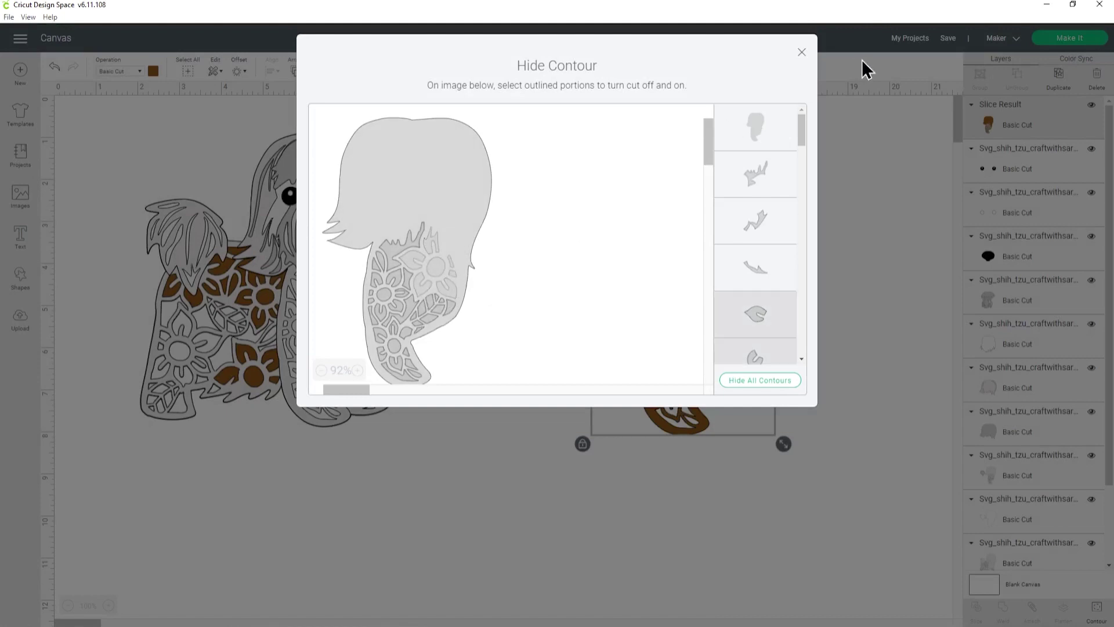
pyautogui.click(802, 53)
pyautogui.moveTo(690, 183); pyautogui.dragTo(326, 163)
pyautogui.moveTo(1017, 117); pyautogui.dragTo(1016, 471)
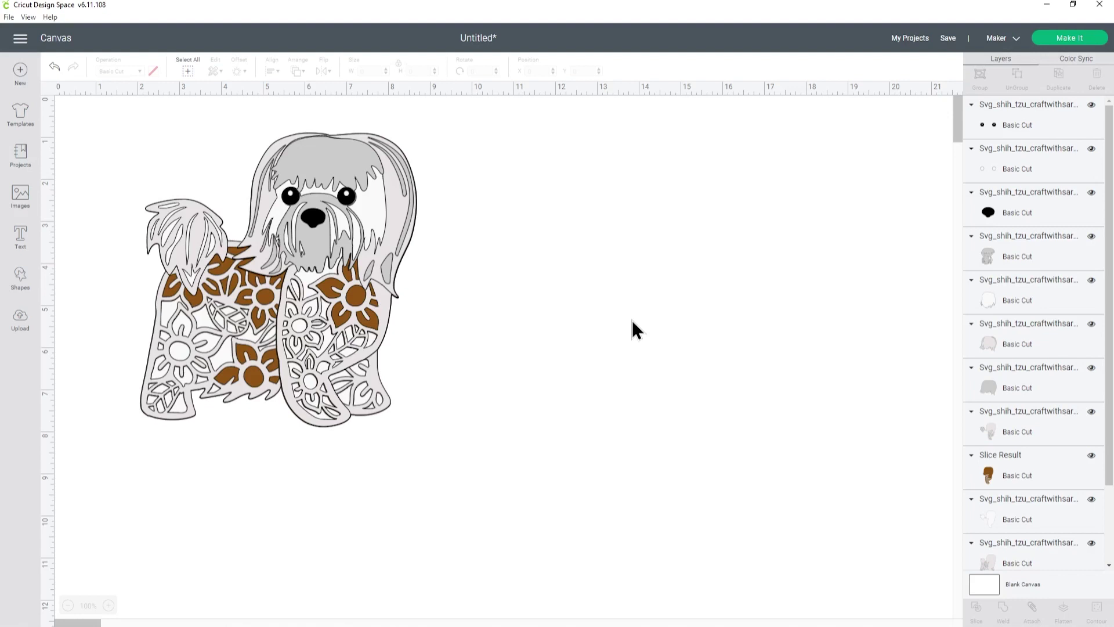
# - Shift the brown full-body layer off the dog horizontally to X 10.18
pyautogui.scroll(-2, 1014, 343)
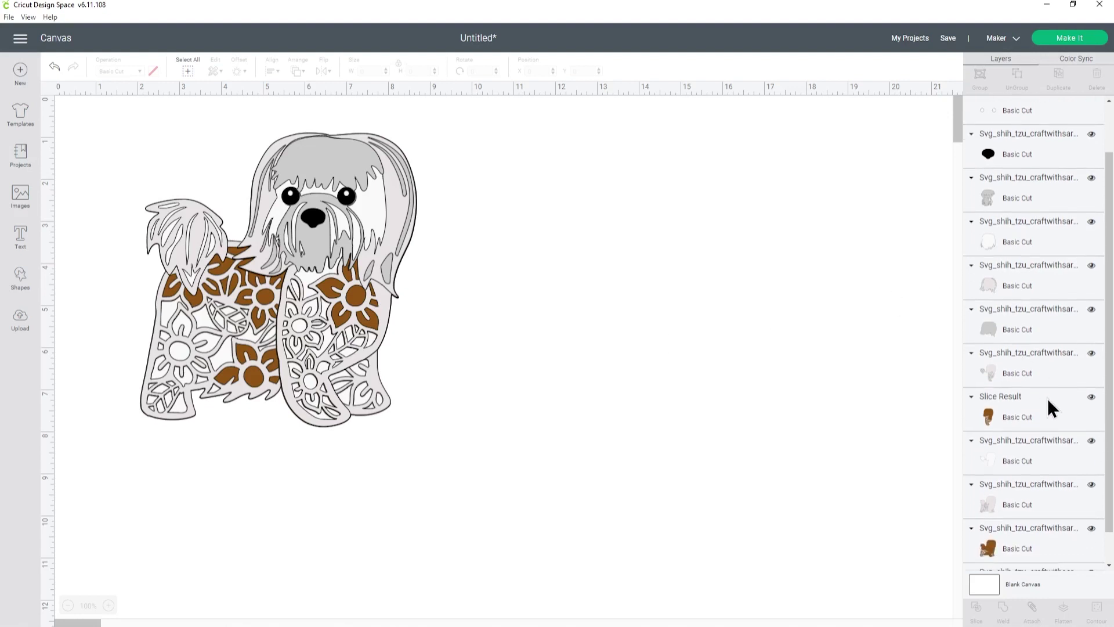
pyautogui.scroll(-1, 1053, 429)
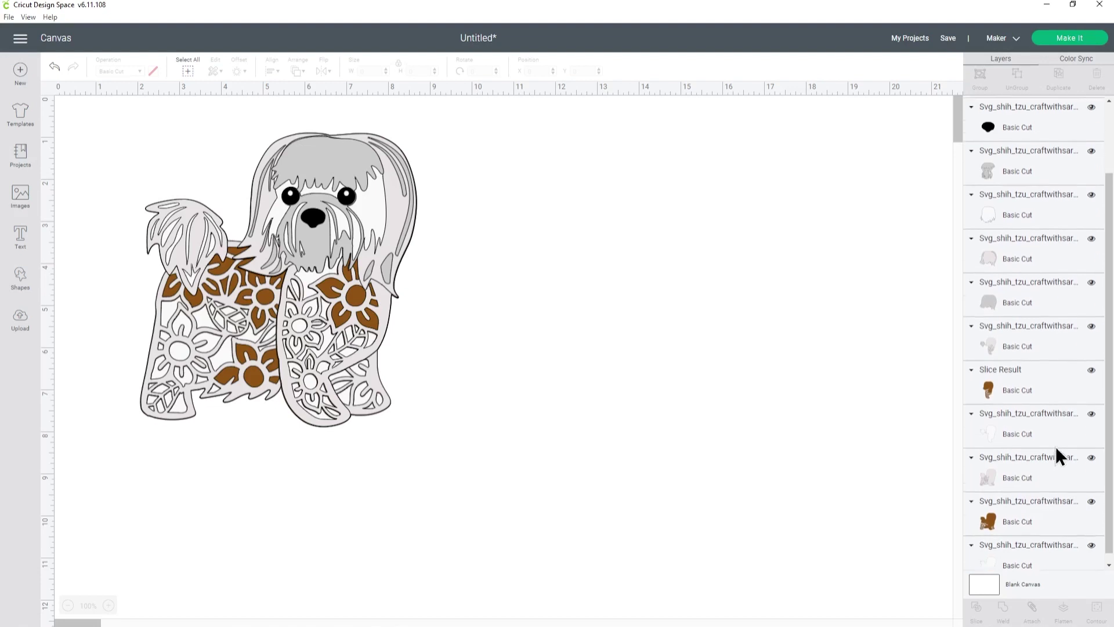
pyautogui.click(1013, 499)
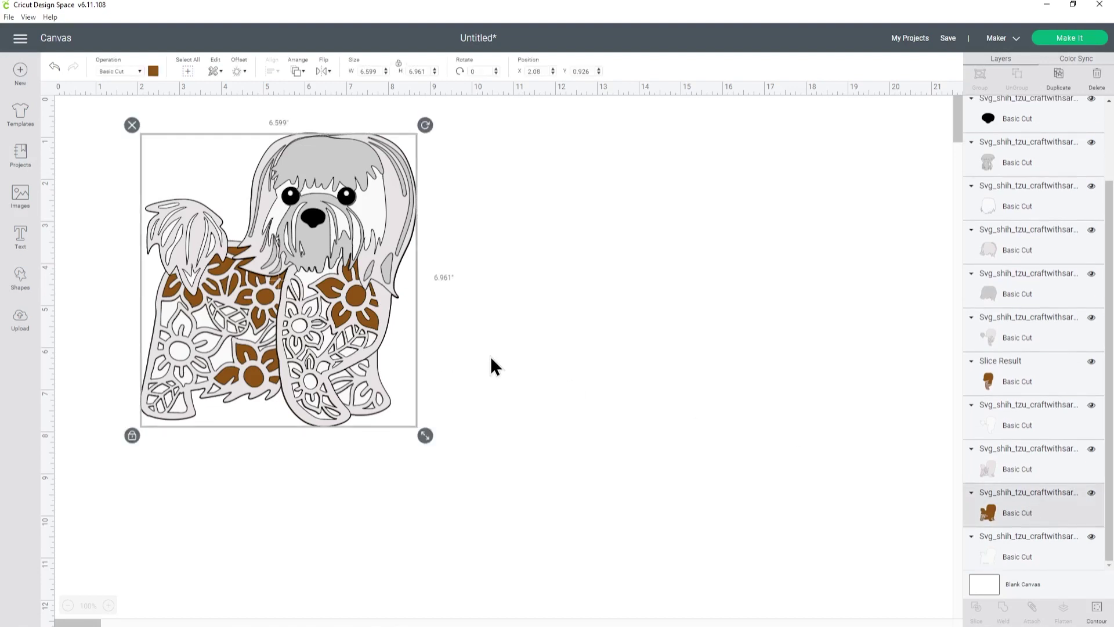
pyautogui.press('Right')
pyautogui.press('Right')
pyautogui.press('Right')
pyautogui.press('Right')
pyautogui.press('Right')
pyautogui.press('Right')
pyautogui.press('Right')
pyautogui.press('Right')
pyautogui.press('Right')
pyautogui.press('Right')
pyautogui.press('Right')
pyautogui.press('Right')
pyautogui.press('Right')
pyautogui.press('Right')
pyautogui.press('Right')
pyautogui.press('Right')
pyautogui.press('Right')
pyautogui.press('Right')
pyautogui.press('Right')
pyautogui.press('Right')
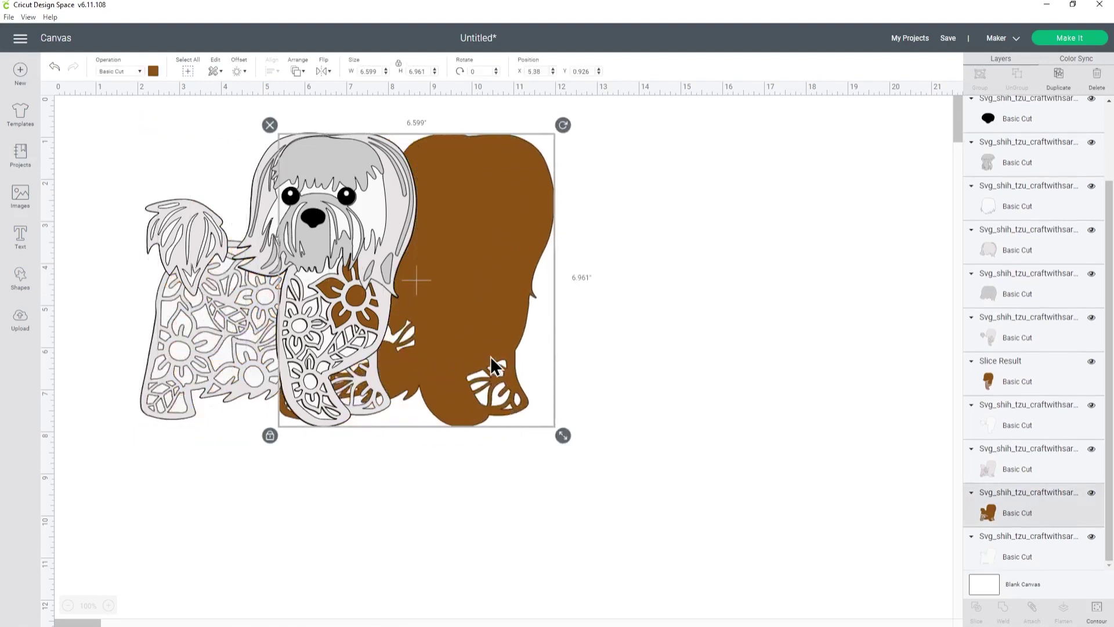
pyautogui.press('Right')
pyautogui.press('Right')
pyautogui.press('Right')
pyautogui.press('Right')
pyautogui.press('Right')
pyautogui.press('Right')
pyautogui.press('Right')
pyautogui.press('Right')
pyautogui.press('Right')
pyautogui.press('Right')
pyautogui.press('Right')
pyautogui.press('Right')
pyautogui.press('Right')
pyautogui.press('Right')
pyautogui.press('Right')
pyautogui.press('Right')
pyautogui.press('Right')
pyautogui.press('Right')
pyautogui.press('Right')
pyautogui.press('Right')
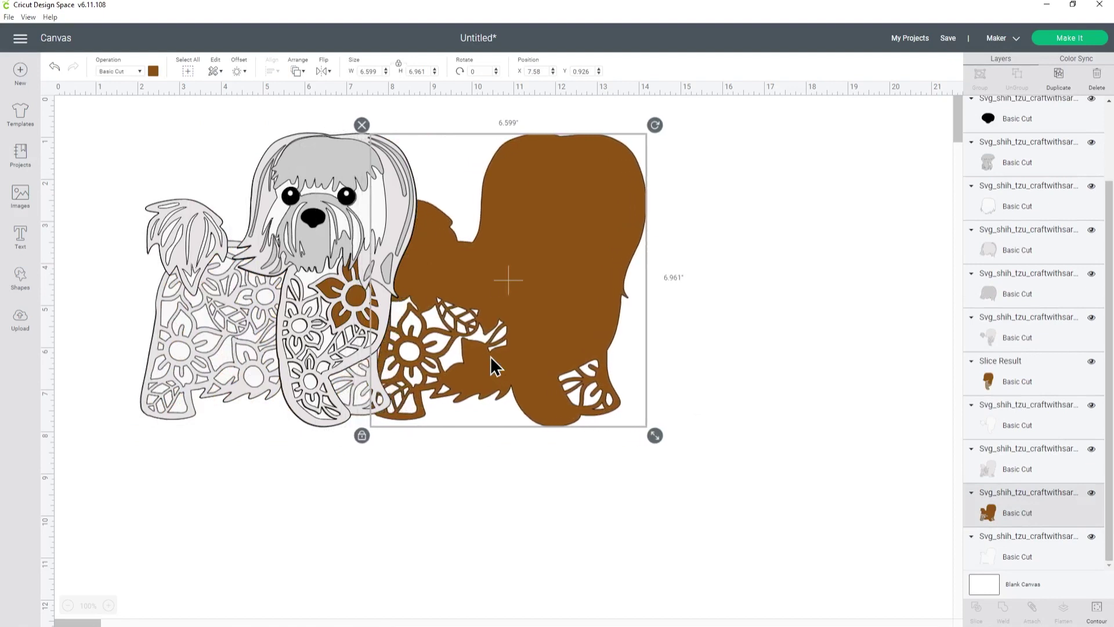
pyautogui.press('Right')
pyautogui.press('Right')
pyautogui.press('Right')
pyautogui.press('Right')
pyautogui.press('Right')
pyautogui.press('Right')
pyautogui.press('Right')
pyautogui.press('Right')
pyautogui.press('Right')
pyautogui.press('Right')
pyautogui.press('Right')
pyautogui.press('Right')
pyautogui.press('Right')
pyautogui.press('Right')
pyautogui.press('Right')
pyautogui.press('Right')
pyautogui.press('Right')
pyautogui.press('Right')
pyautogui.press('Right')
pyautogui.press('Right')
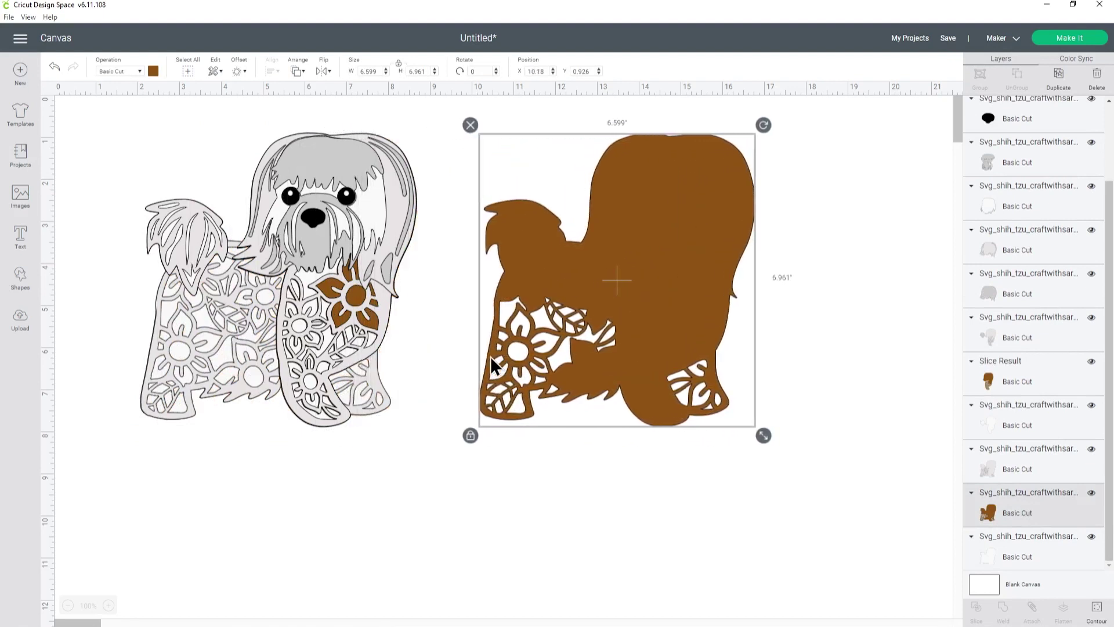
# - Duplicate the light grey full-body layer and place the copy over the brown body at about X 10.16, Y 0.93
pyautogui.click(1027, 469)
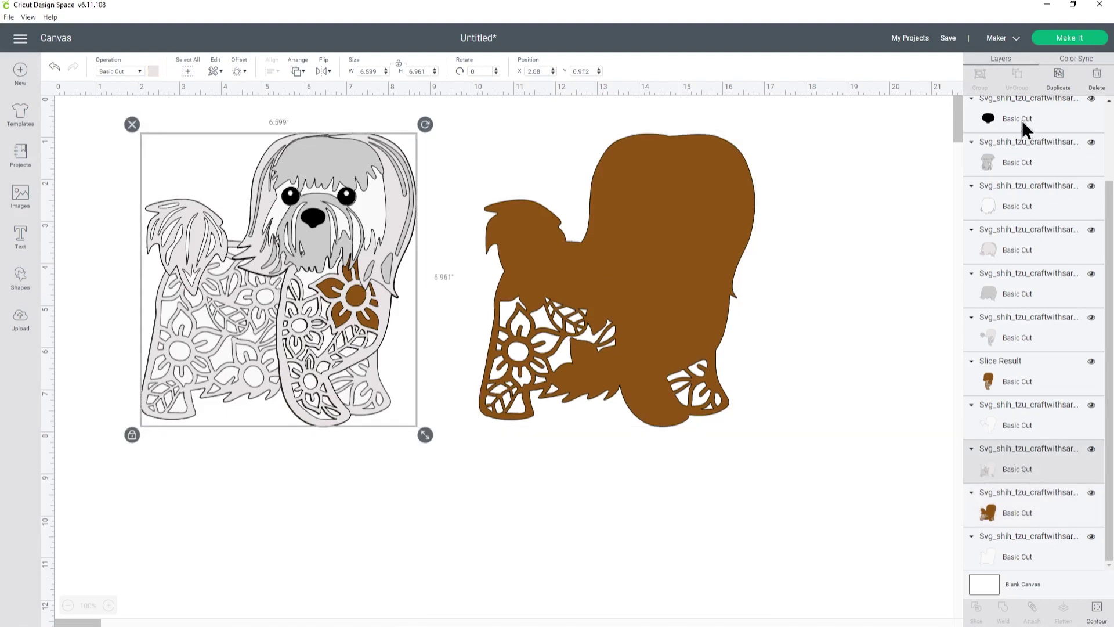
pyautogui.click(1059, 75)
pyautogui.moveTo(398, 205); pyautogui.dragTo(703, 195)
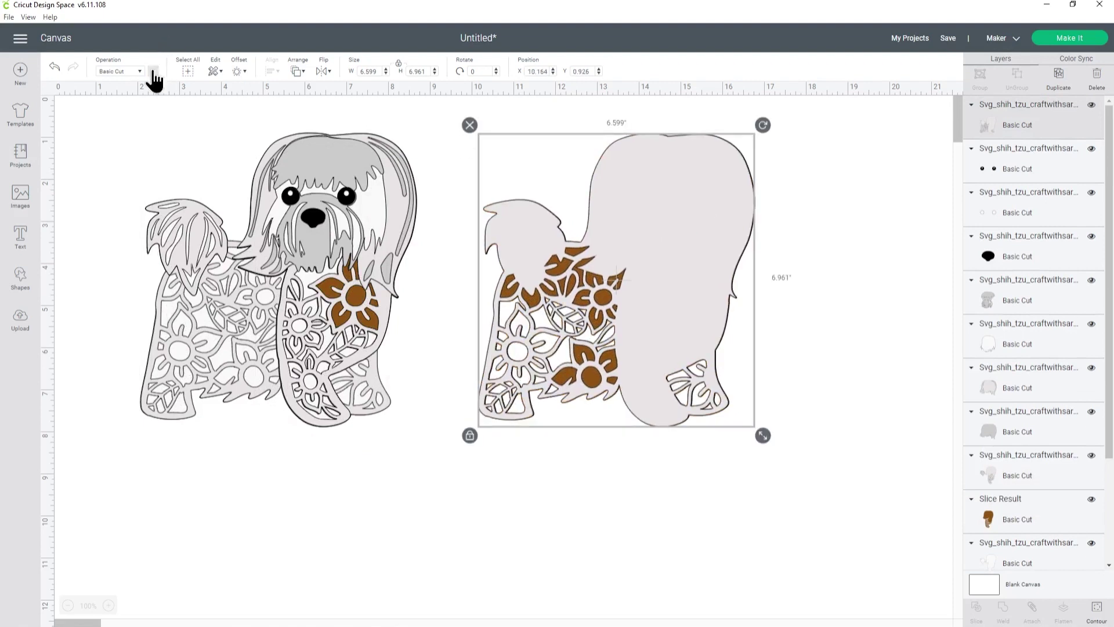
# - Recolour the duplicated full-body layer to a darker shade of brown than the existing brown
pyautogui.click(153, 71)
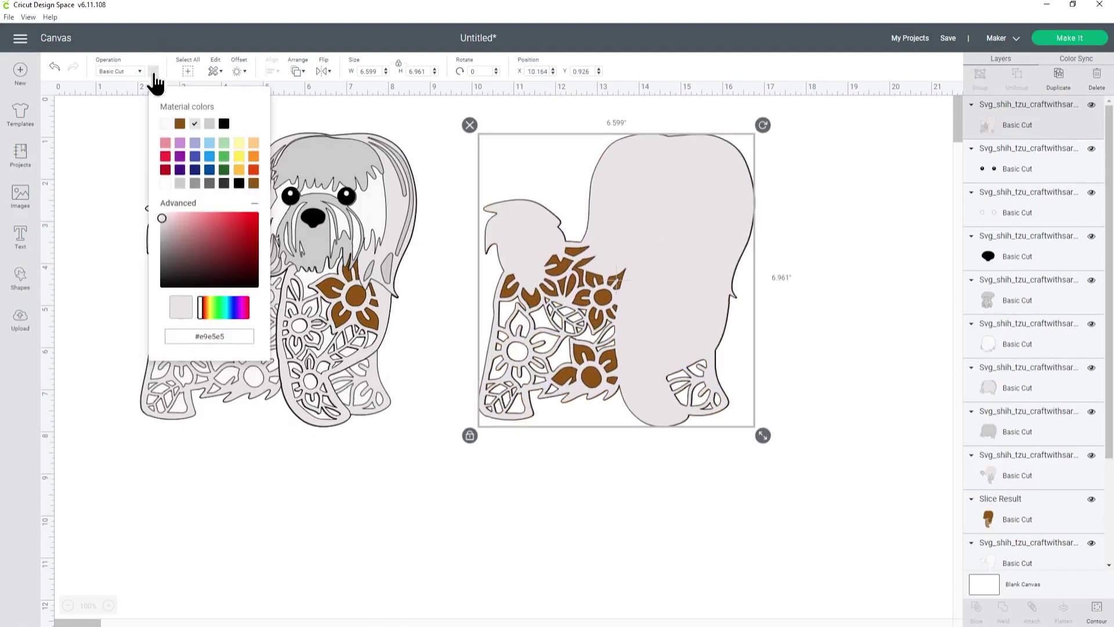
pyautogui.click(180, 124)
pyautogui.moveTo(248, 251); pyautogui.dragTo(234, 248)
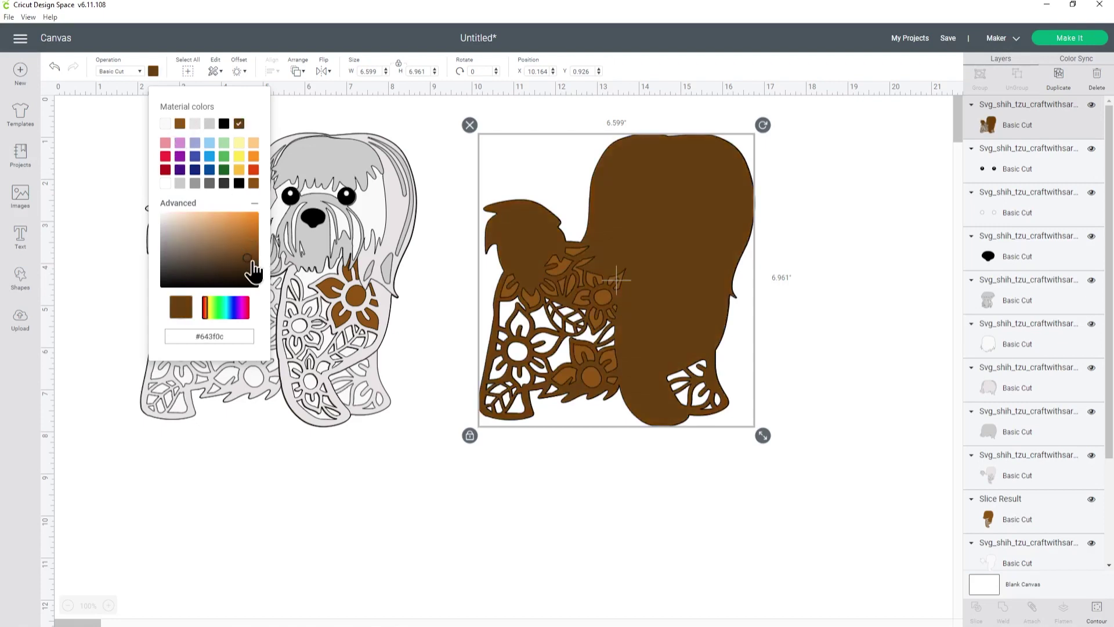
pyautogui.click(789, 270)
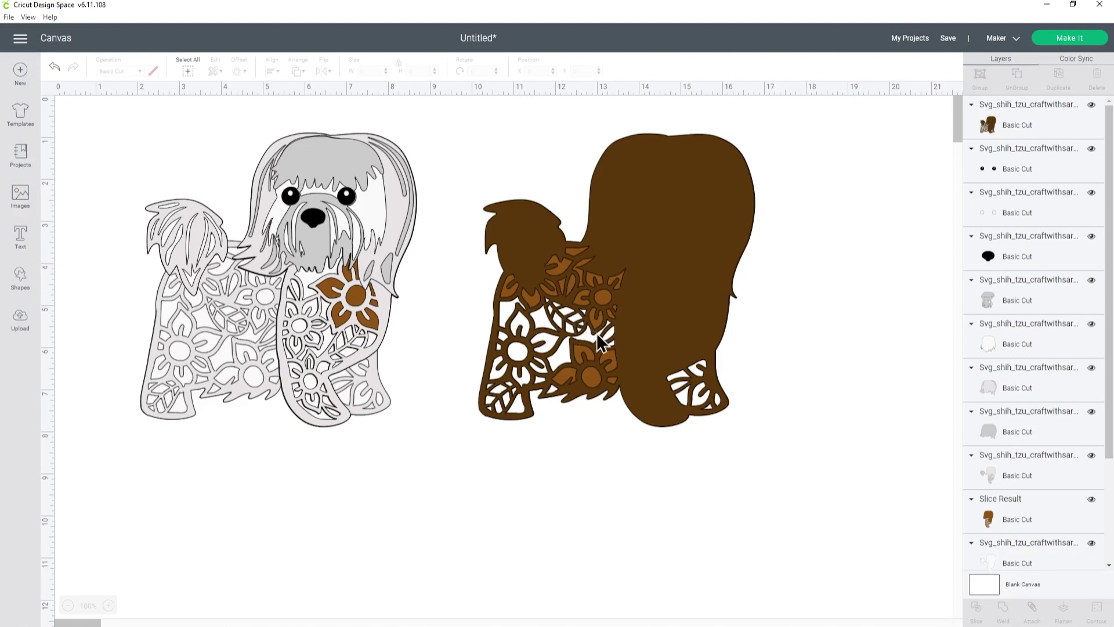
# - Insert a circle, shrink it to about 0.589 in and place it on the body's rear edge at about X 10.15, Y 4.81
pyautogui.click(108, 605)
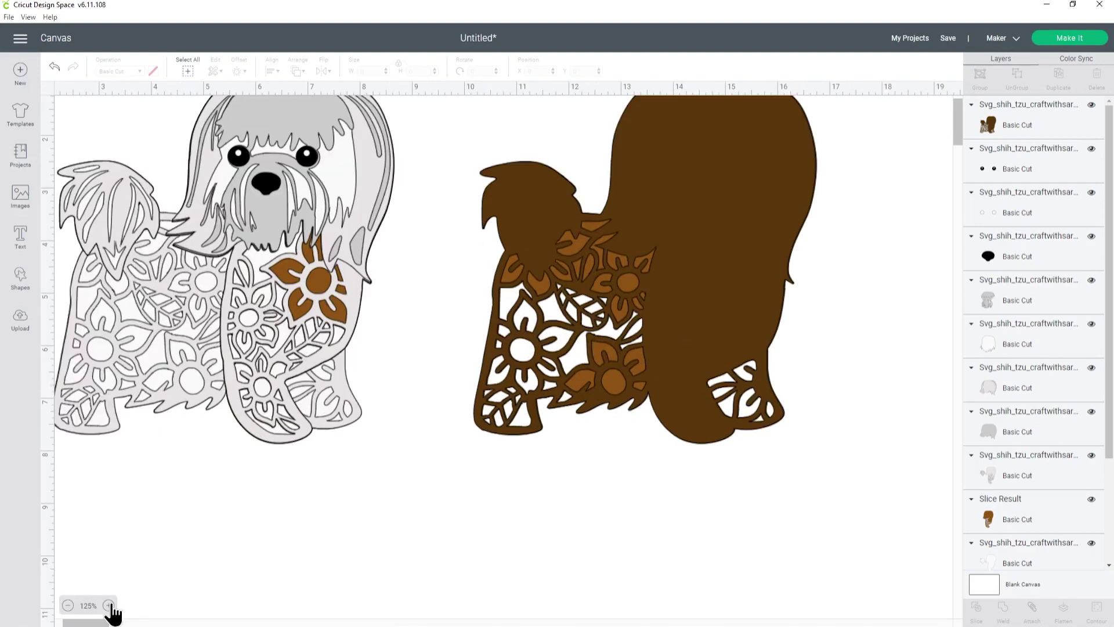
pyautogui.click(109, 605)
pyautogui.click(108, 605)
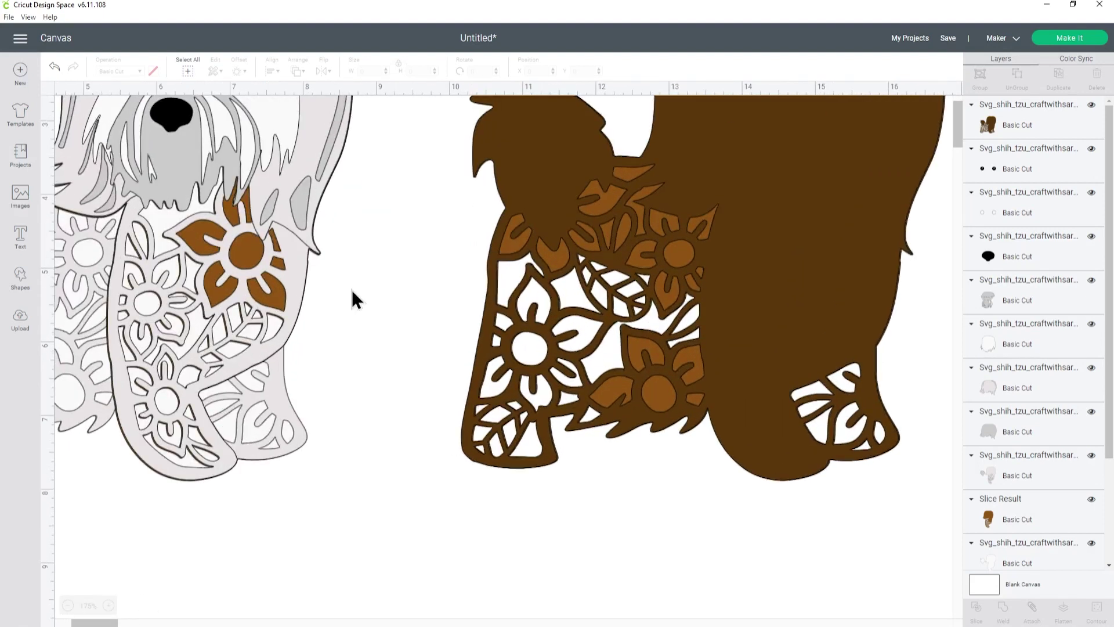
pyautogui.click(20, 281)
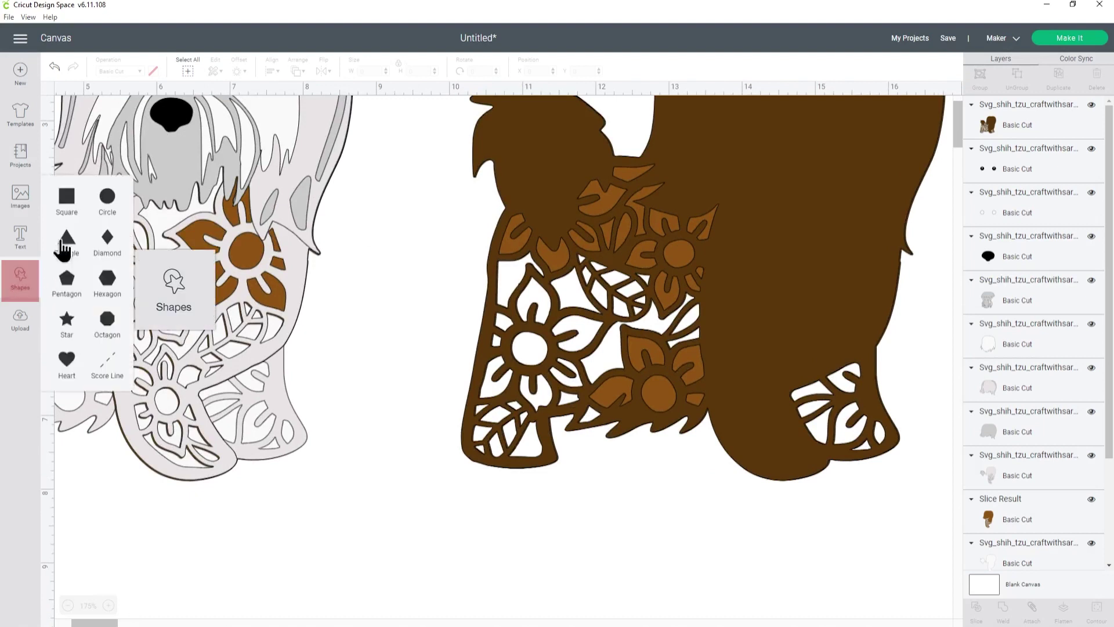
pyautogui.click(108, 200)
pyautogui.moveTo(325, 276); pyautogui.dragTo(504, 364)
pyautogui.moveTo(583, 514); pyautogui.dragTo(498, 241)
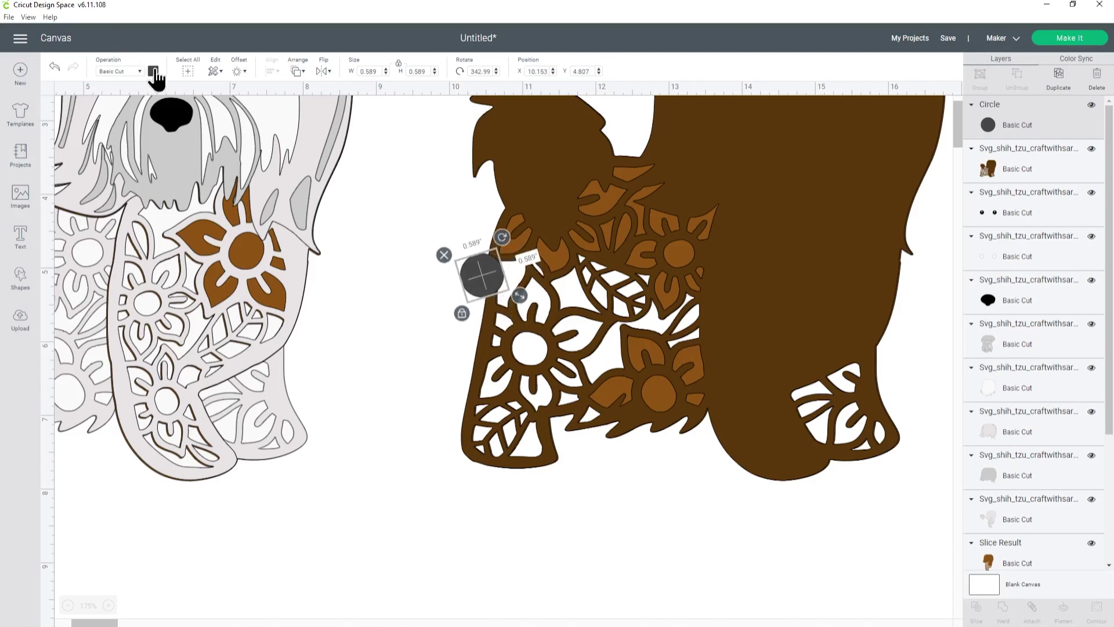
# - Recolour the small circle light yellow so it contrasts with the dark brown layer
pyautogui.click(154, 71)
pyautogui.click(245, 141)
pyautogui.click(365, 266)
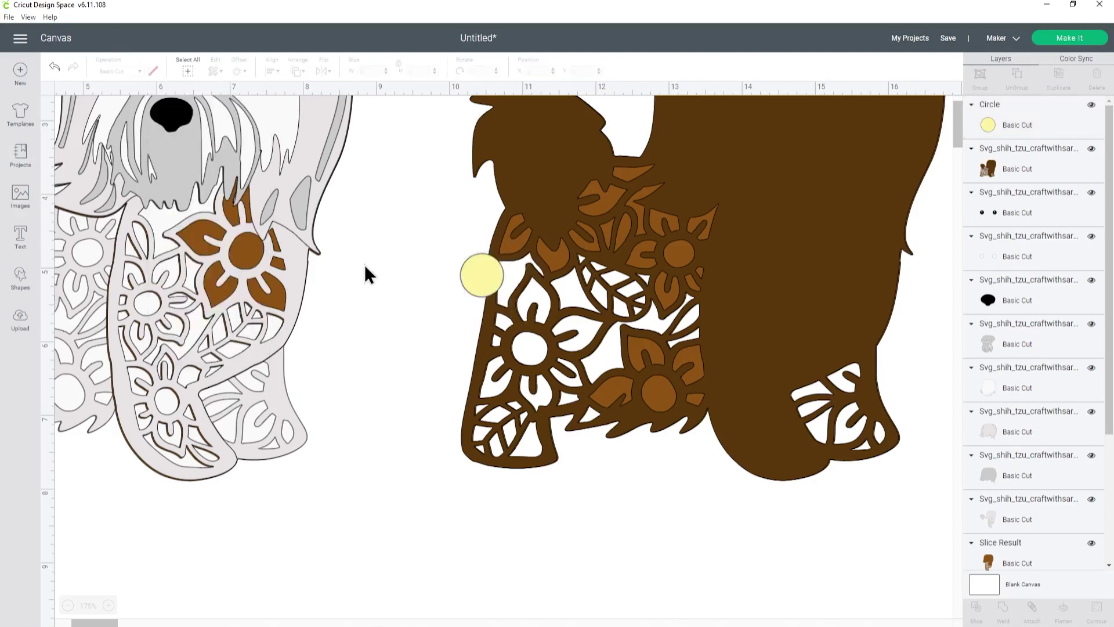
# - Duplicate the yellow circle twice and line the copies up across the rear leg's outline, the first at about X 10.77, Y 4.99
pyautogui.click(109, 607)
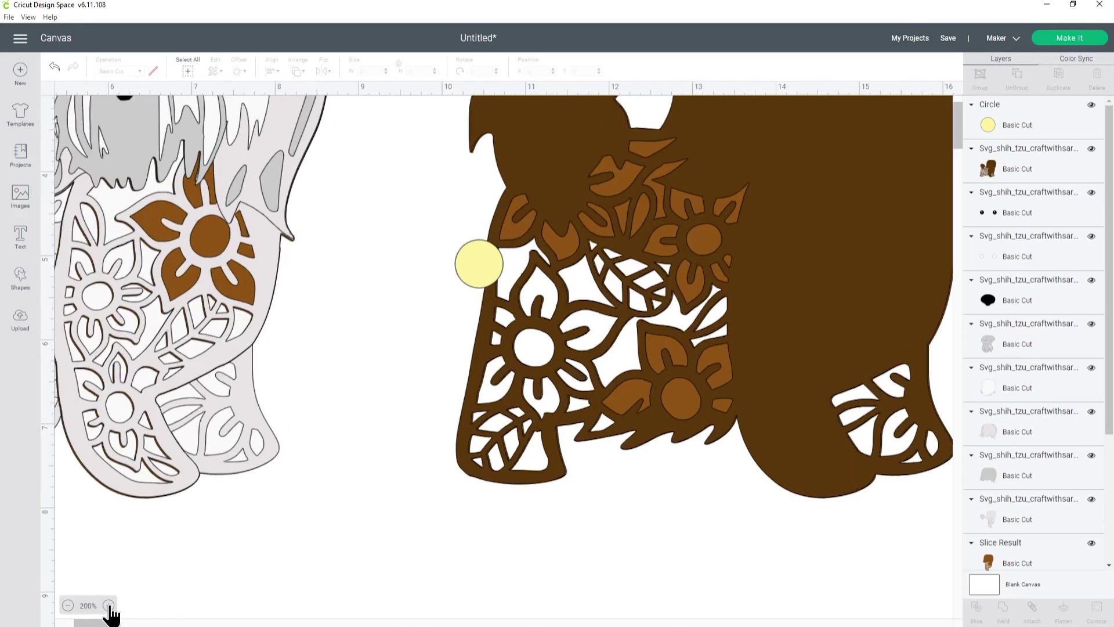
pyautogui.click(109, 606)
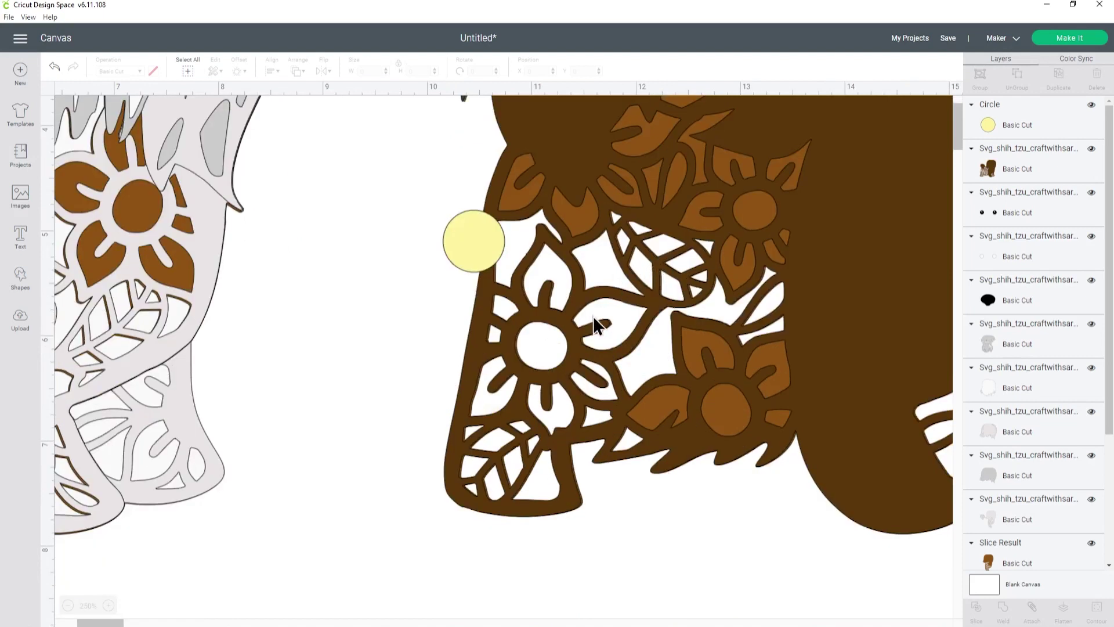
pyautogui.click(476, 236)
pyautogui.rightClick(476, 236)
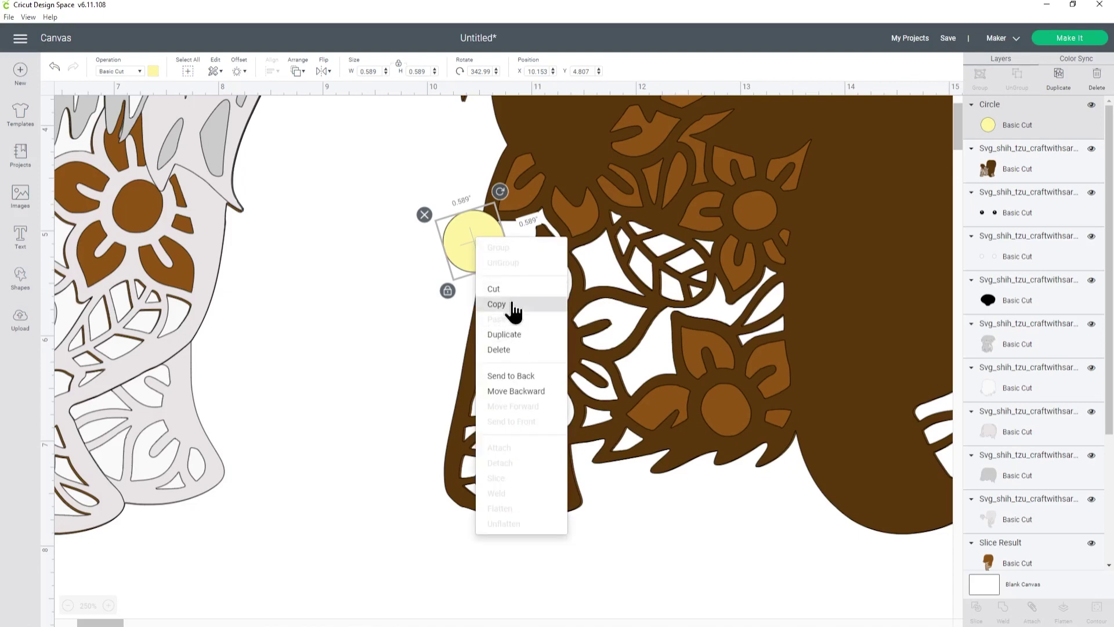
pyautogui.click(514, 334)
pyautogui.moveTo(484, 245); pyautogui.dragTo(523, 240)
pyautogui.rightClick(547, 245)
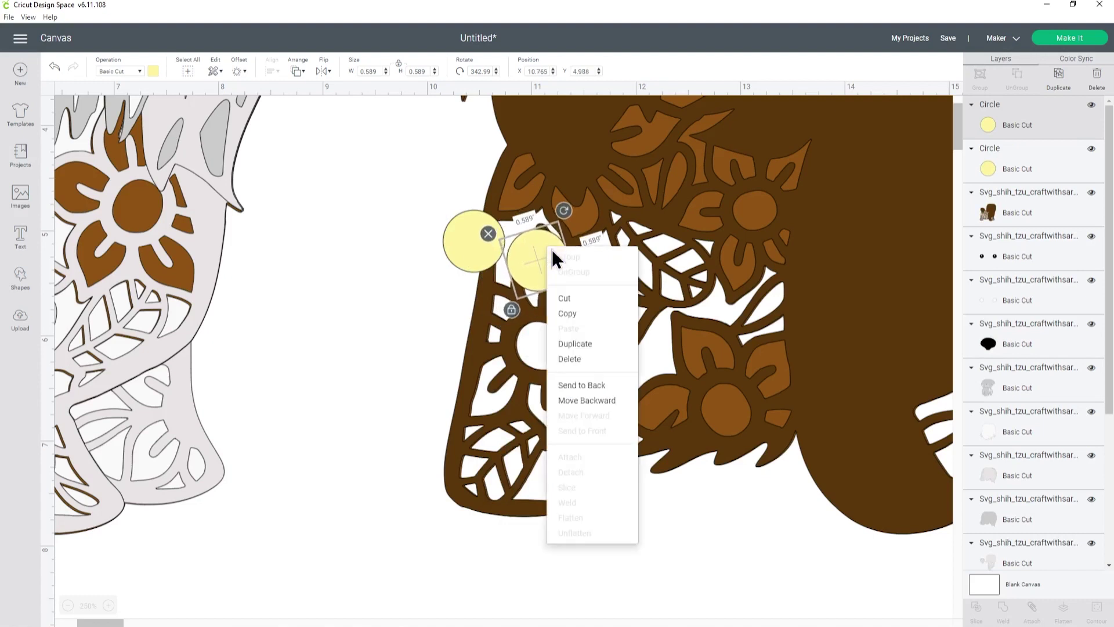
pyautogui.click(593, 351)
pyautogui.moveTo(560, 280); pyautogui.dragTo(574, 267)
pyautogui.click(361, 254)
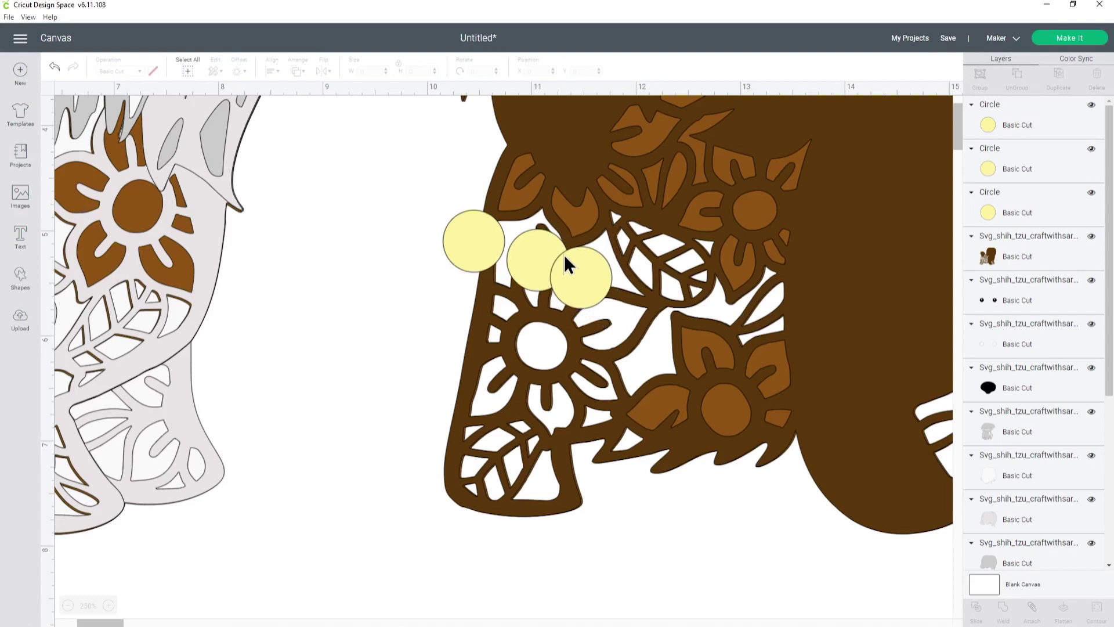
# - Duplicate the yellow circle again, shrink the copy to about 0.356 in and place it beside the leaf at about X 11.74, Y 4.87
pyautogui.click(580, 291)
pyautogui.rightClick(581, 291)
pyautogui.click(627, 398)
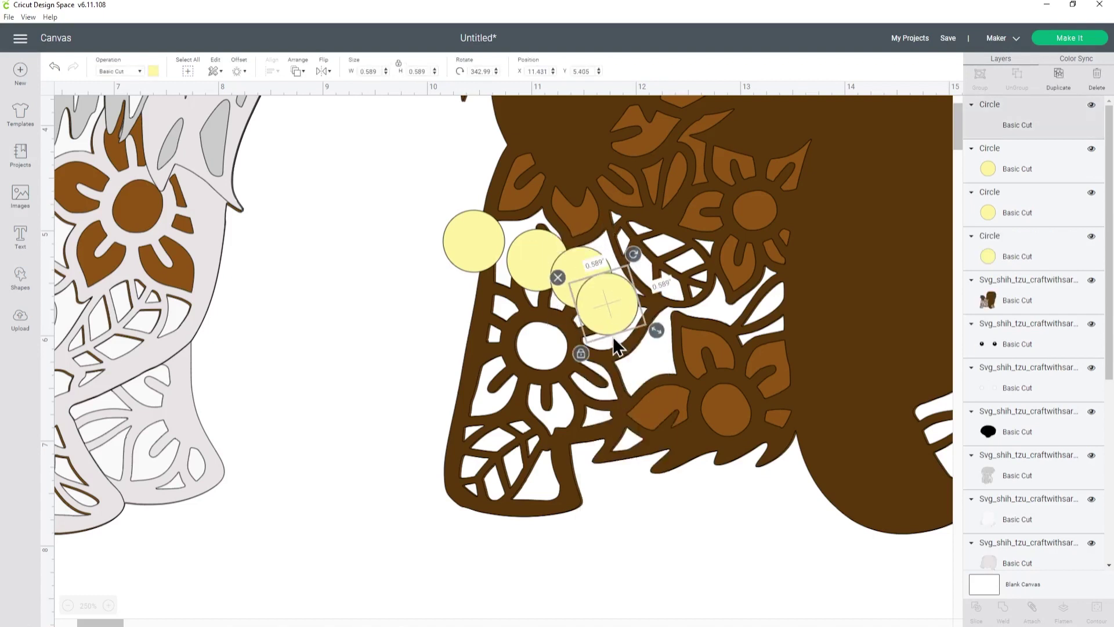
pyautogui.moveTo(649, 327); pyautogui.dragTo(633, 230)
pyautogui.click(650, 247)
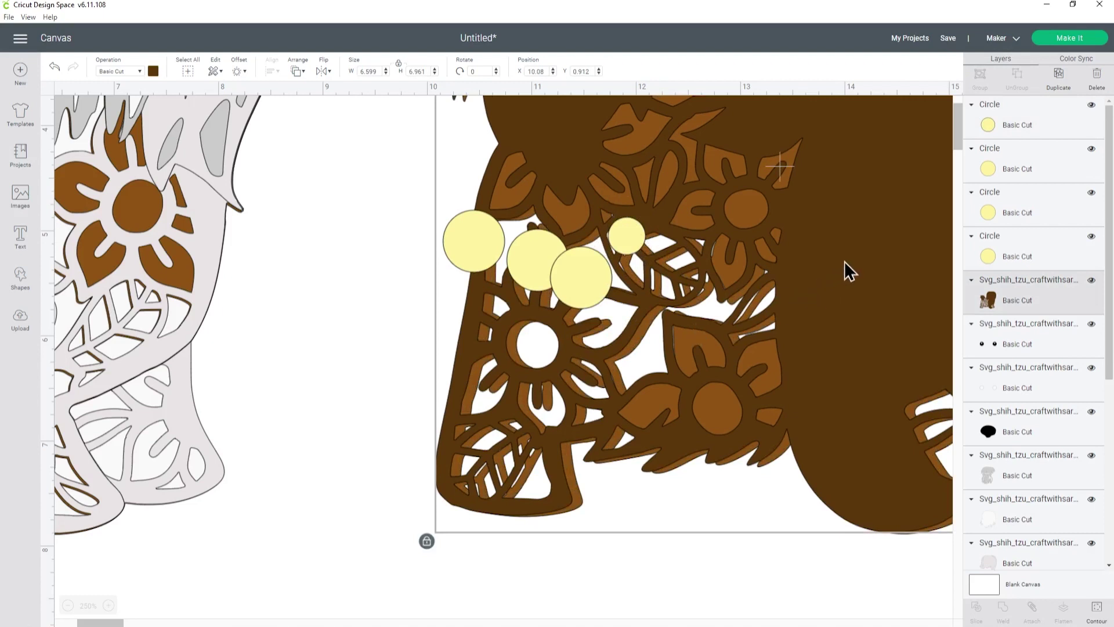
pyautogui.click(55, 67)
# - Unlock the smallest circle's proportions, reshape it into an oval of about 0.145 × 0.267 in and place it at about X 11.72, Y 4.85
pyautogui.click(630, 240)
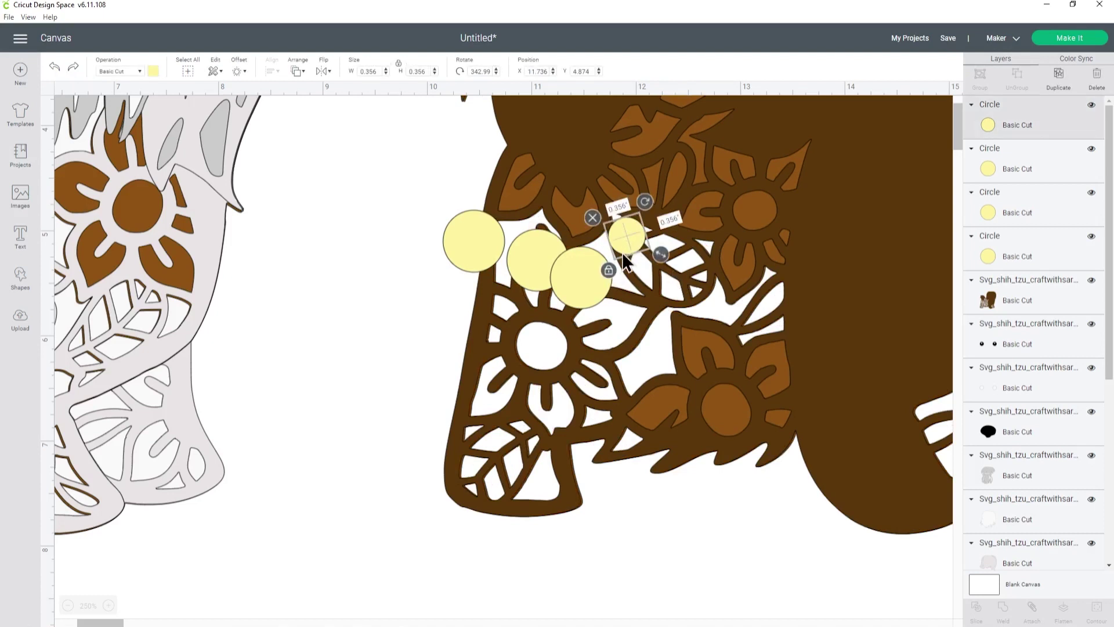
pyautogui.click(608, 269)
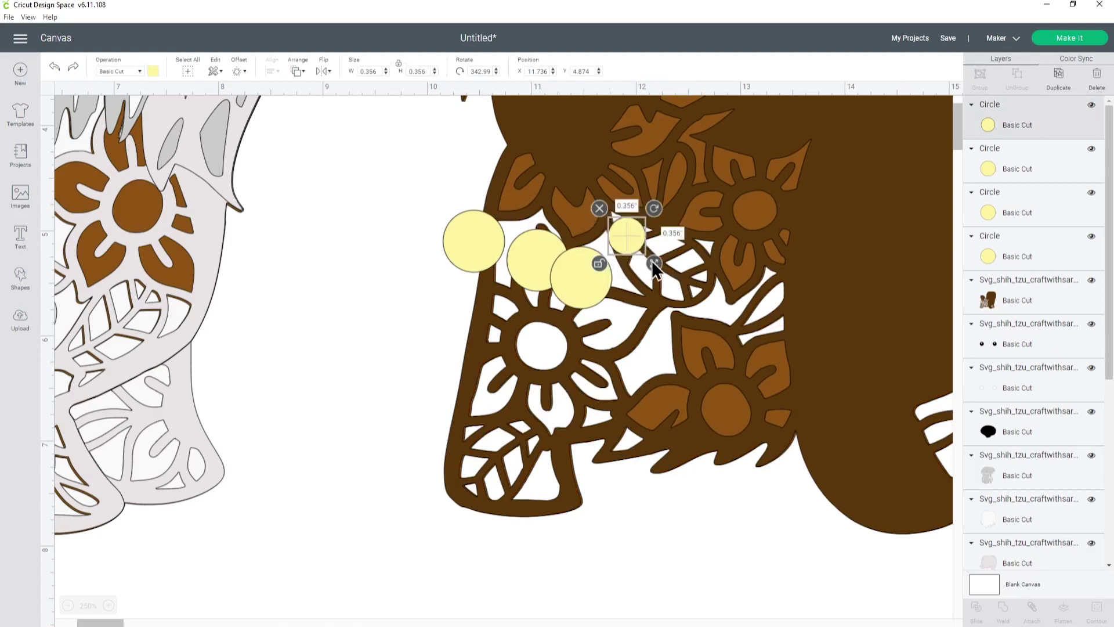
pyautogui.moveTo(656, 256); pyautogui.dragTo(630, 252)
pyautogui.moveTo(638, 207); pyautogui.dragTo(621, 227)
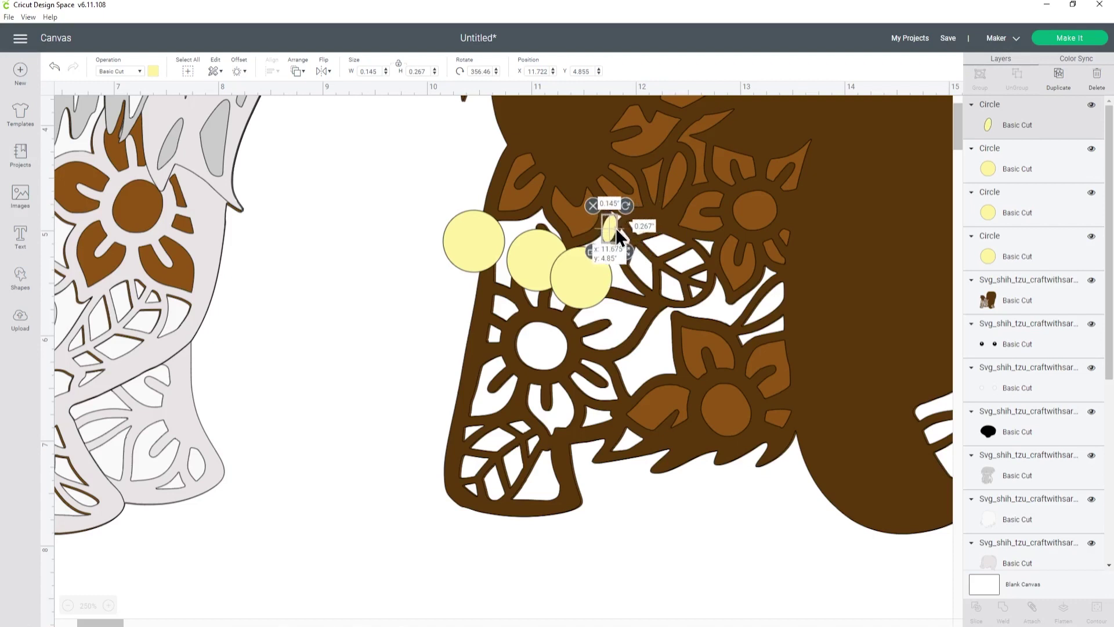
pyautogui.click(305, 162)
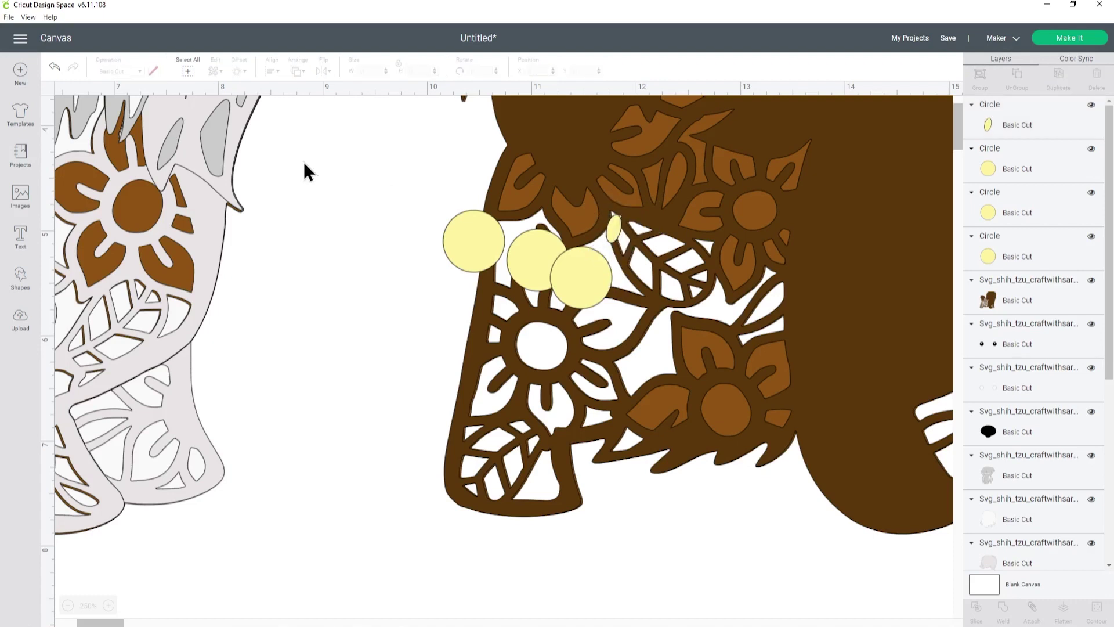
# - Duplicate the small yellow oval, then resize and rotate the copy to cover the outline above the leaf
pyautogui.click(615, 228)
pyautogui.rightClick(615, 228)
pyautogui.click(676, 318)
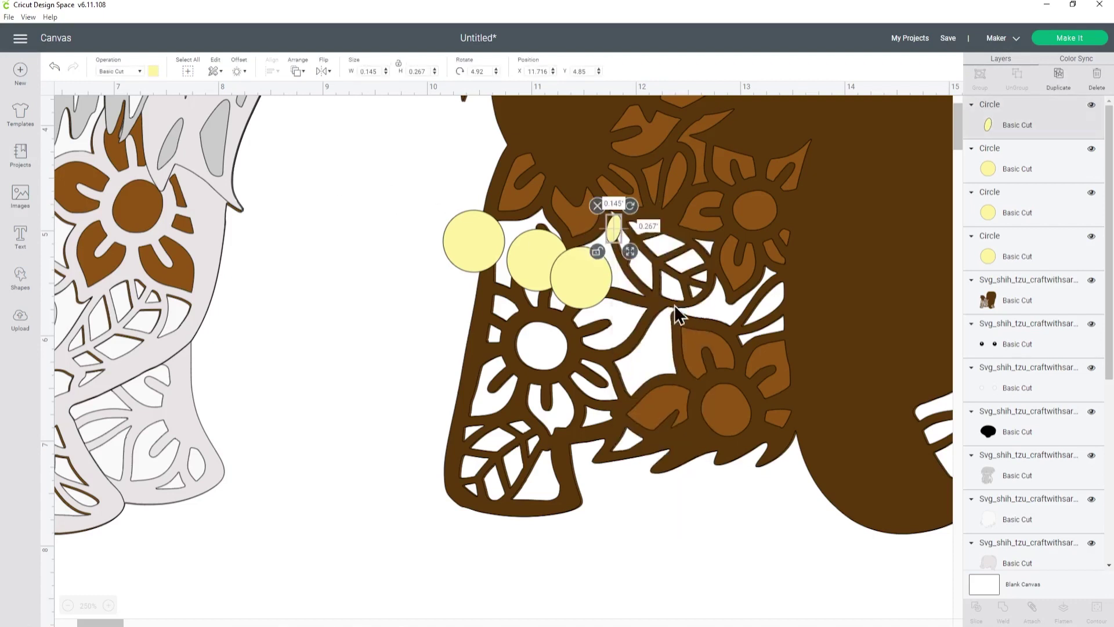
pyautogui.moveTo(658, 232); pyautogui.dragTo(662, 286)
pyautogui.moveTo(636, 246); pyautogui.dragTo(623, 222)
pyautogui.click(372, 203)
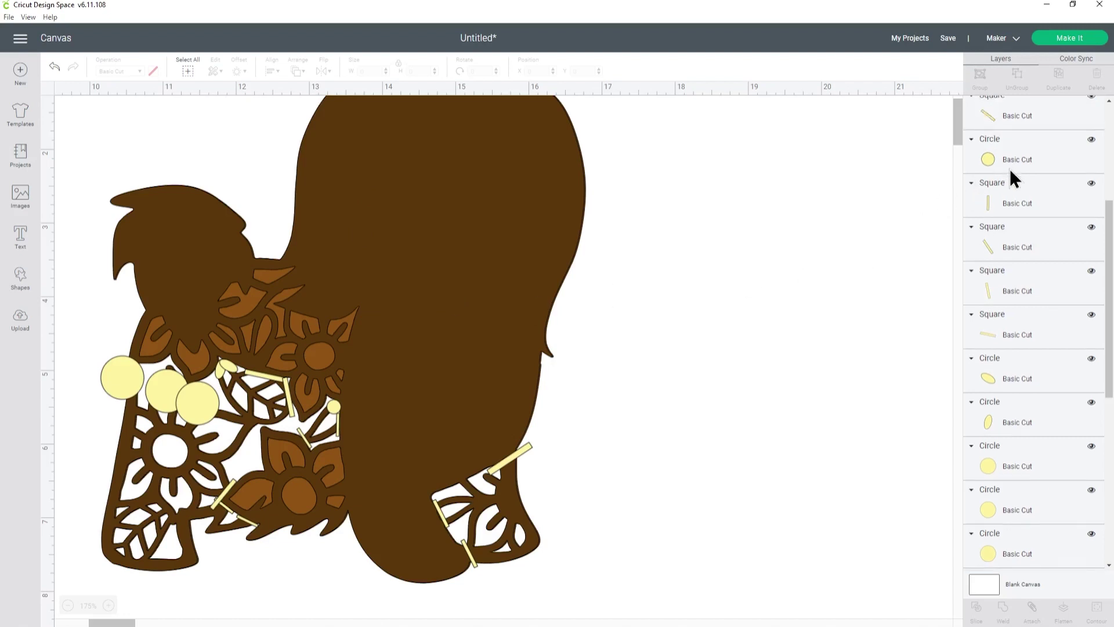
# - Select all the yellow squares, circles and ovals and weld them into a single cutting shape
pyautogui.scroll(5, 1010, 169)
pyautogui.click(1010, 125)
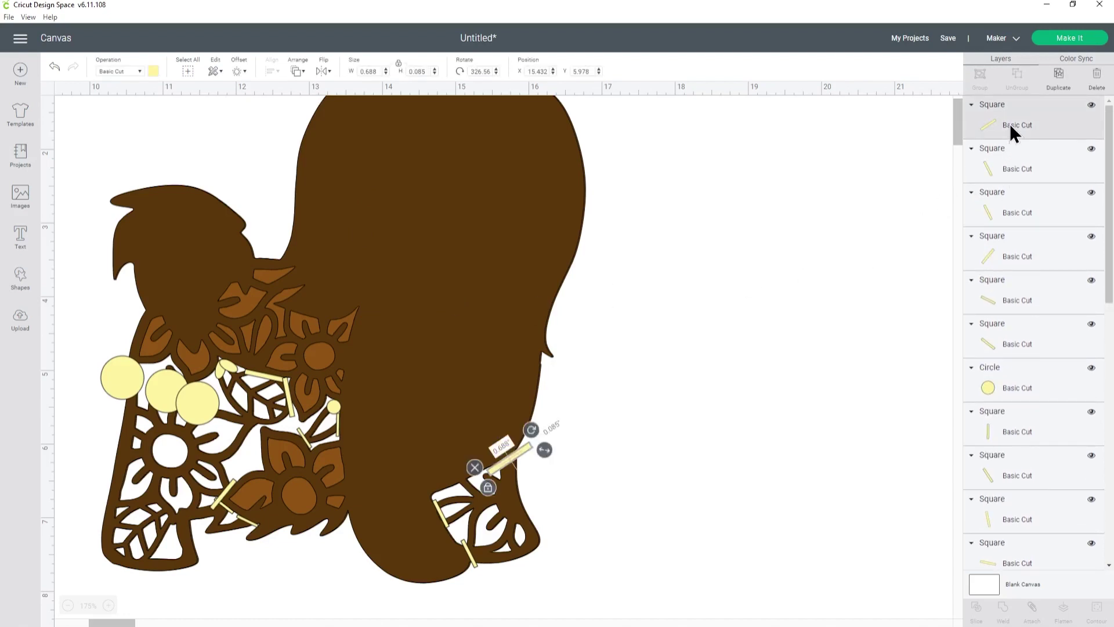
pyautogui.keyDown('shift'); pyautogui.click(1011, 198); pyautogui.keyUp('shift')
pyautogui.keyDown('shift'); pyautogui.click(1016, 249); pyautogui.keyUp('shift')
pyautogui.keyDown('shift'); pyautogui.click(1012, 296); pyautogui.keyUp('shift')
pyautogui.keyDown('shift'); pyautogui.click(1020, 340); pyautogui.keyUp('shift')
pyautogui.keyDown('shift'); pyautogui.click(1021, 381); pyautogui.keyUp('shift')
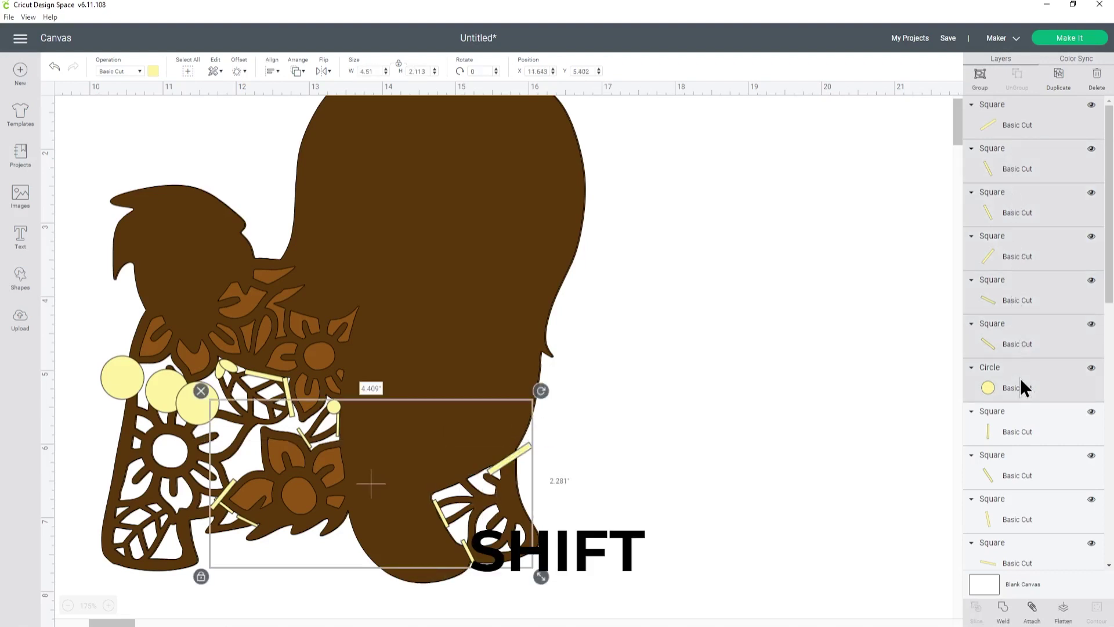
pyautogui.scroll(-3, 1023, 350)
pyautogui.keyDown('shift'); pyautogui.click(1022, 313); pyautogui.keyUp('shift')
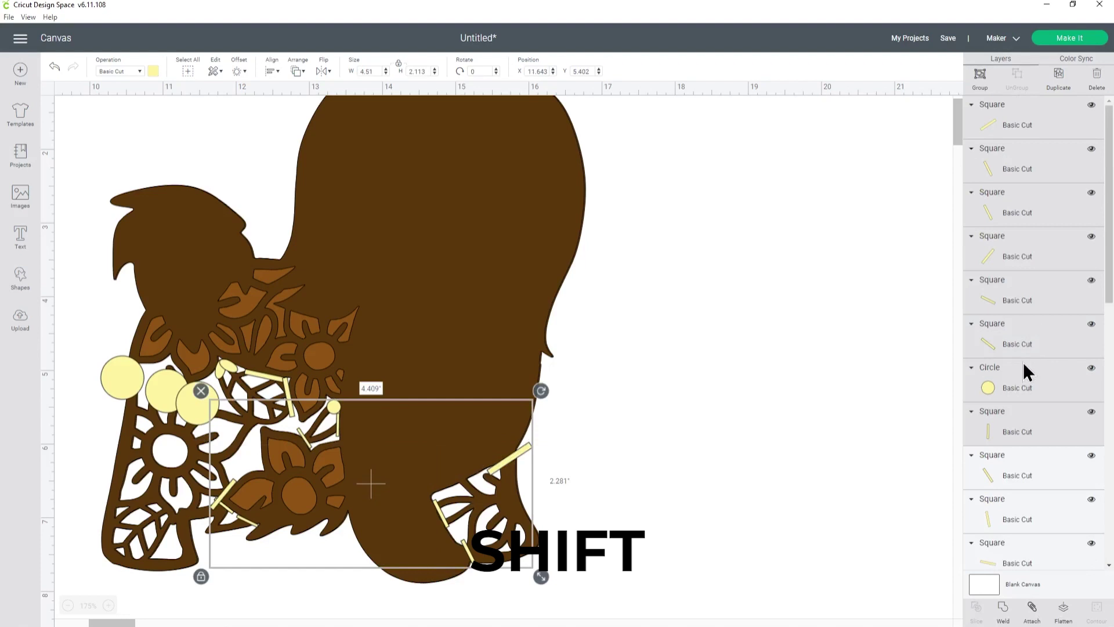
pyautogui.scroll(-3, 1023, 362)
pyautogui.keyDown('shift'); pyautogui.click(1017, 303); pyautogui.keyUp('shift')
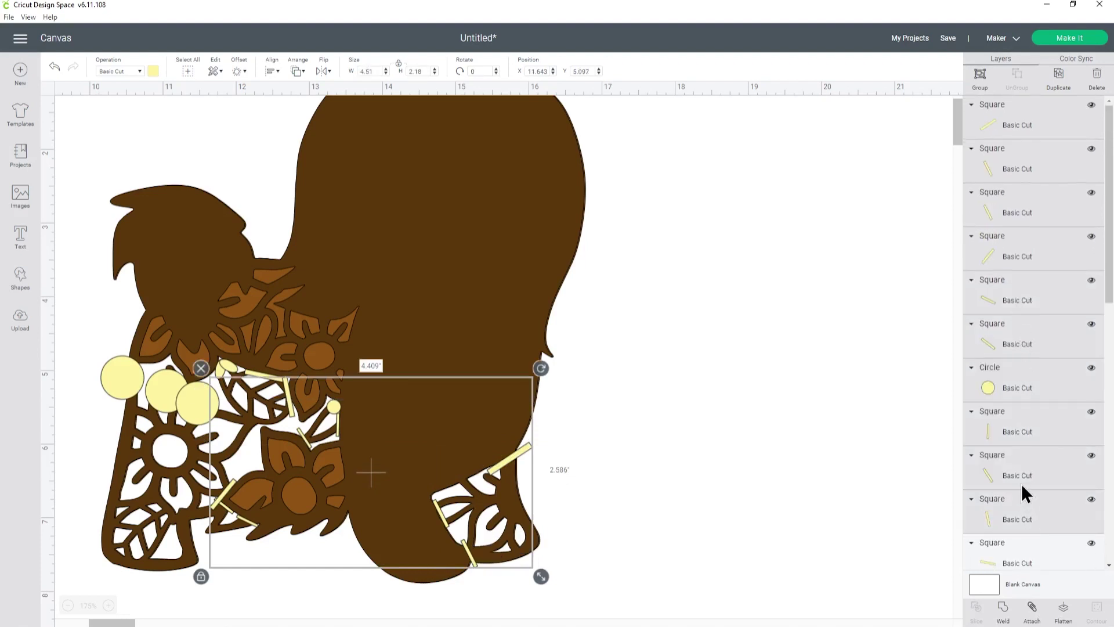
pyautogui.scroll(-3, 1021, 483)
pyautogui.keyDown('shift'); pyautogui.click(1007, 442); pyautogui.keyUp('shift')
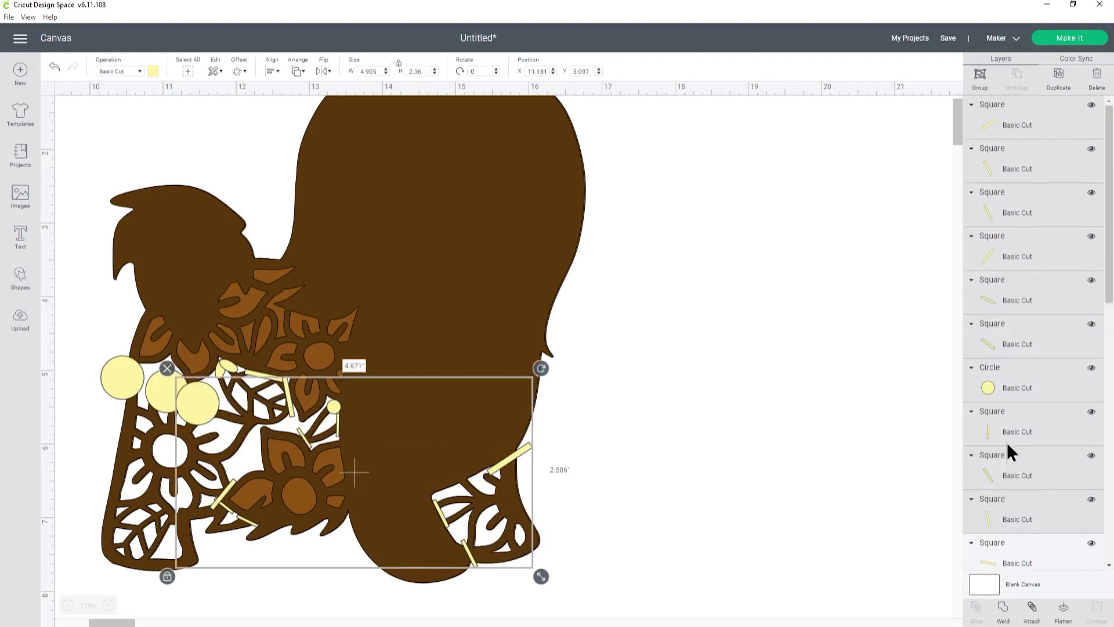
pyautogui.scroll(-3, 1007, 427)
pyautogui.keyDown('shift'); pyautogui.click(1005, 412); pyautogui.keyUp('shift')
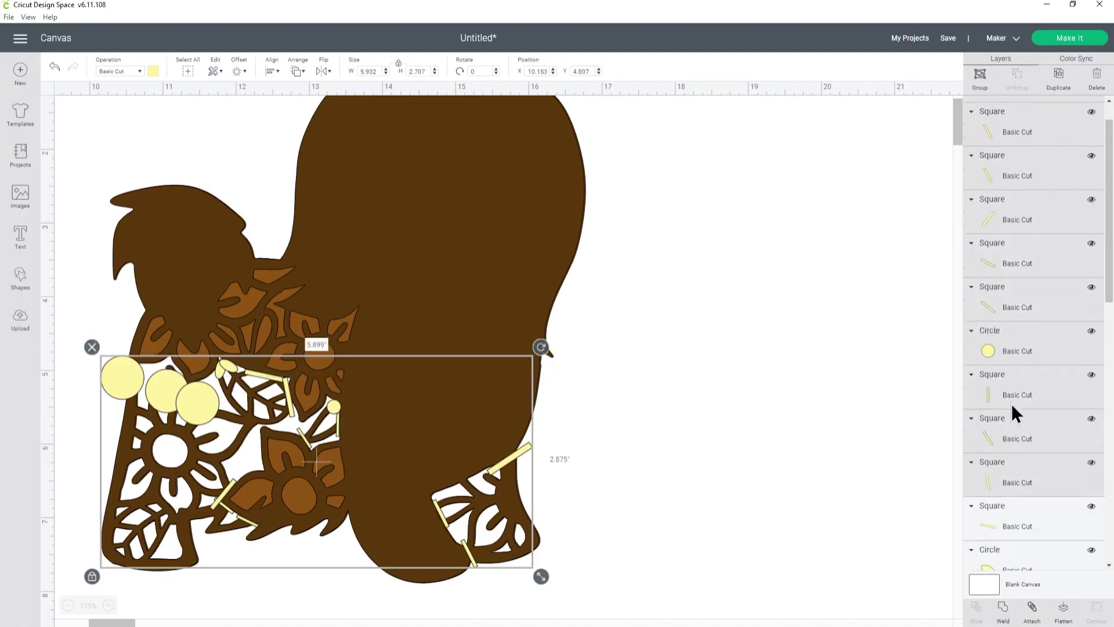
pyautogui.scroll(-5, 1013, 377)
pyautogui.keyDown('shift'); pyautogui.click(1008, 313); pyautogui.keyUp('shift')
pyautogui.scroll(-5, 1029, 263)
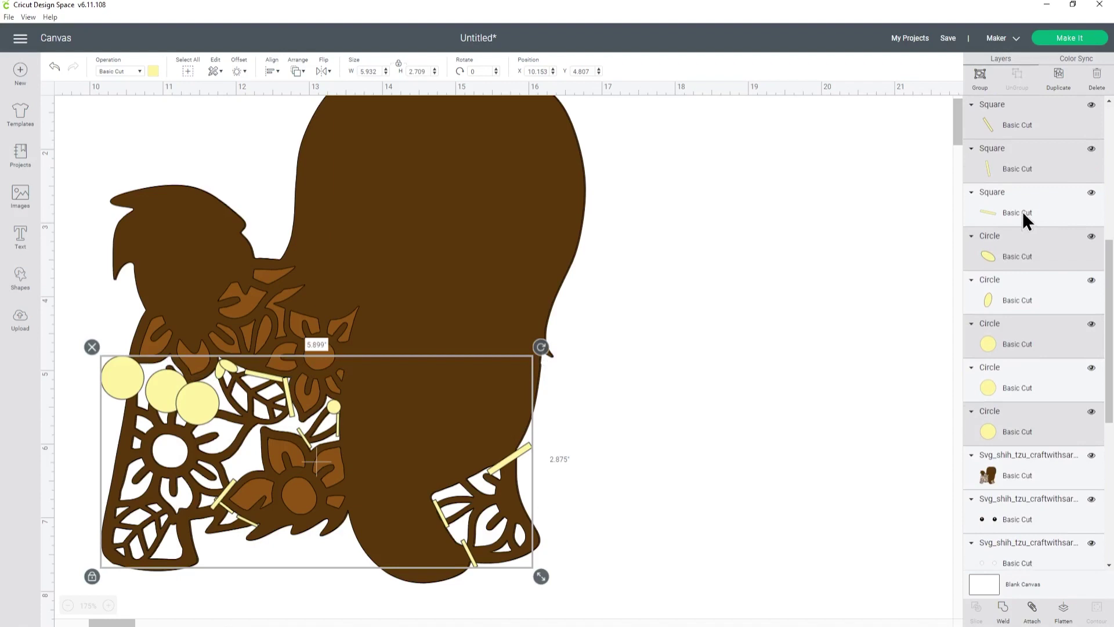
pyautogui.scroll(-5, 1038, 302)
pyautogui.scroll(2, 1027, 279)
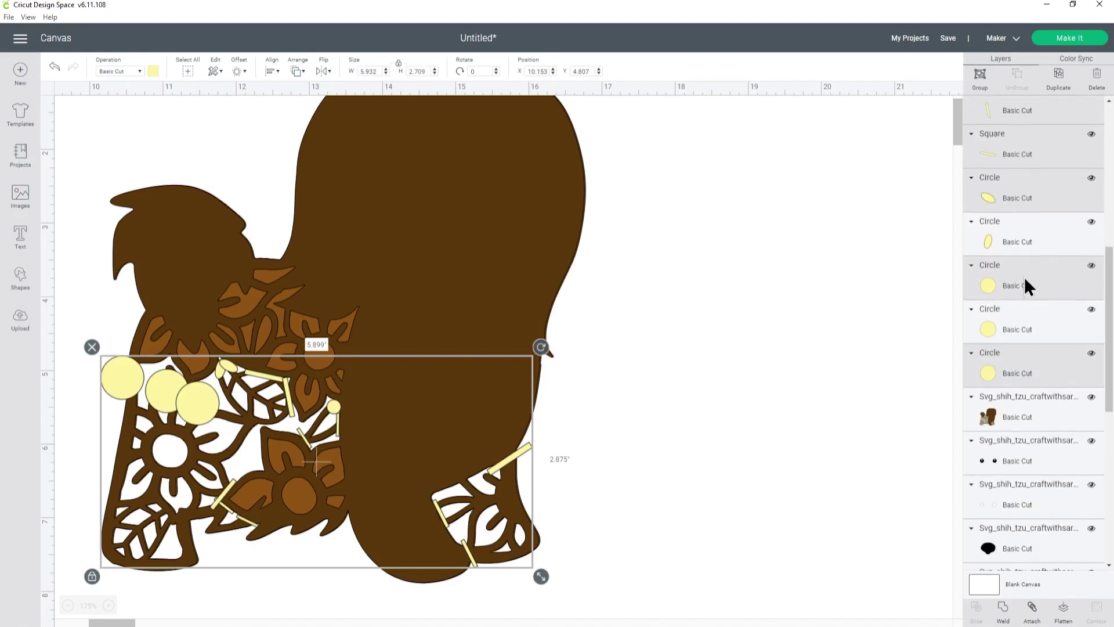
pyautogui.scroll(3, 1025, 277)
pyautogui.scroll(-5, 1009, 236)
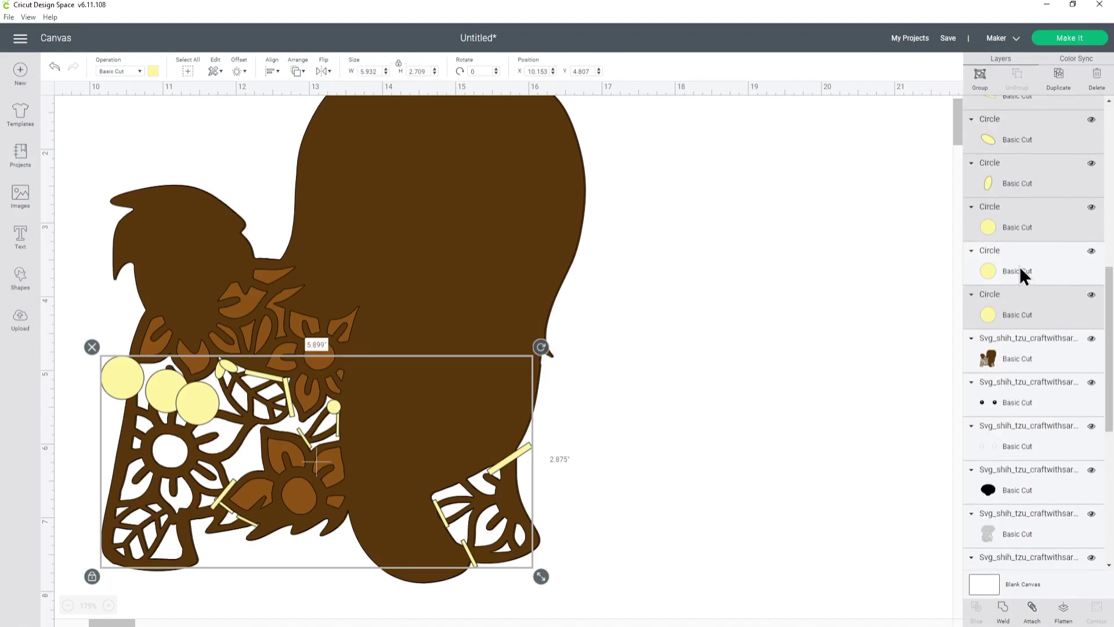
pyautogui.scroll(5, 1021, 273)
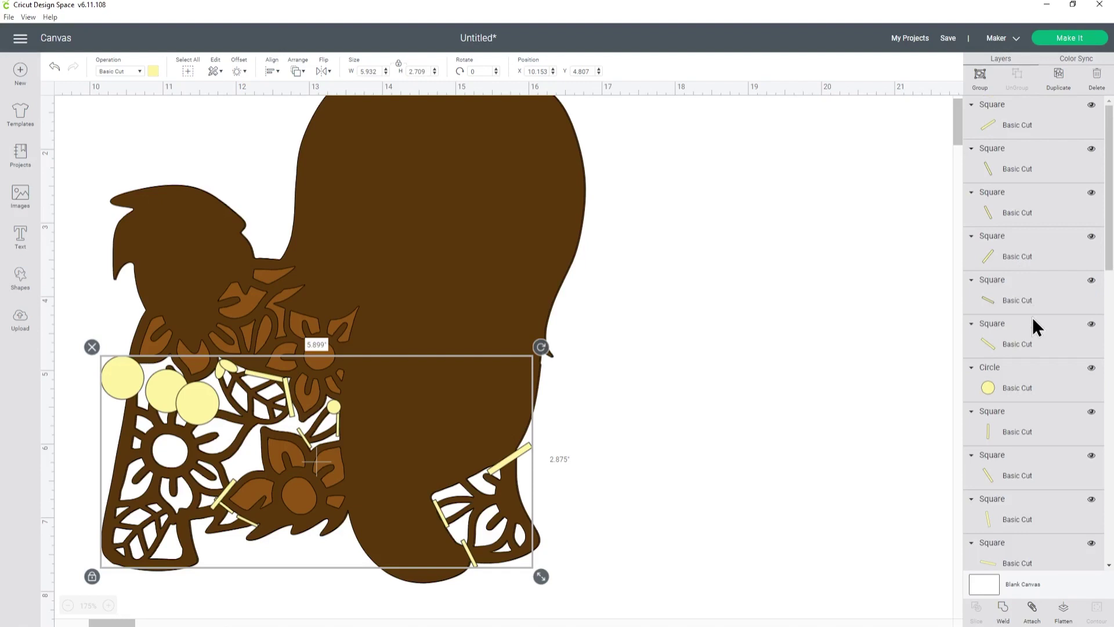
pyautogui.click(1005, 611)
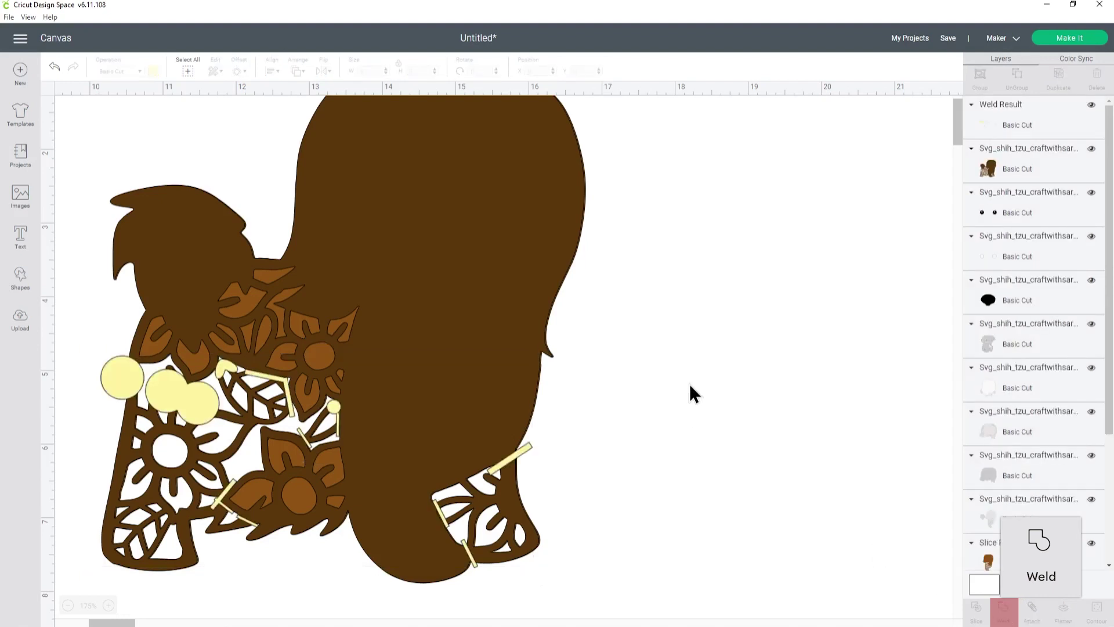
# - Hide the lighter brown coat layer and slice the dark brown layer with the welded yellow shape
pyautogui.scroll(-3, 1039, 375)
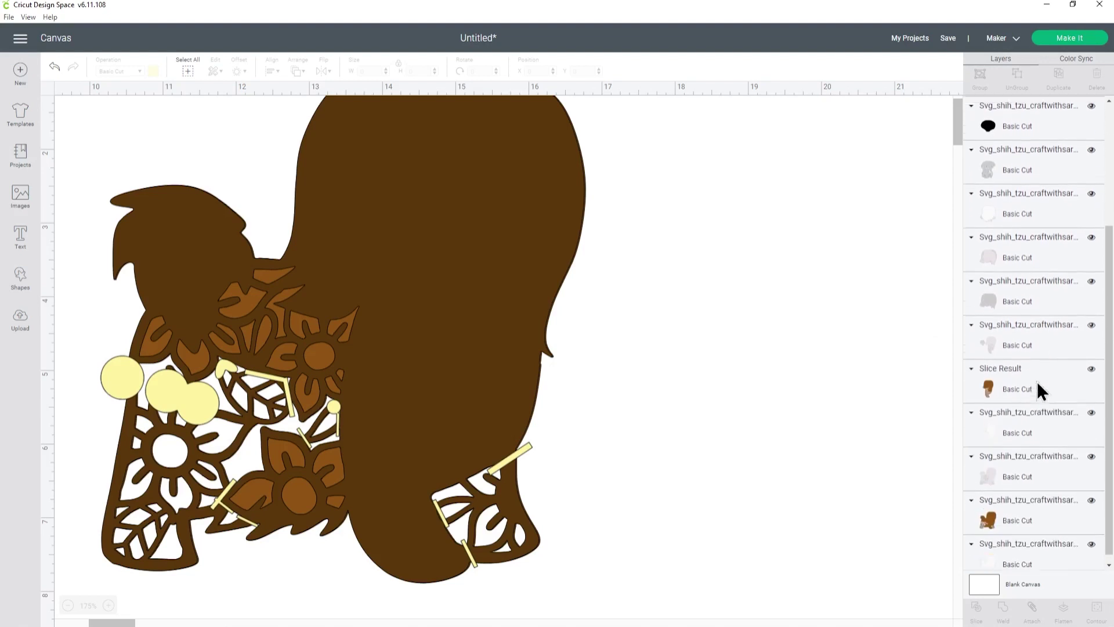
pyautogui.click(1091, 495)
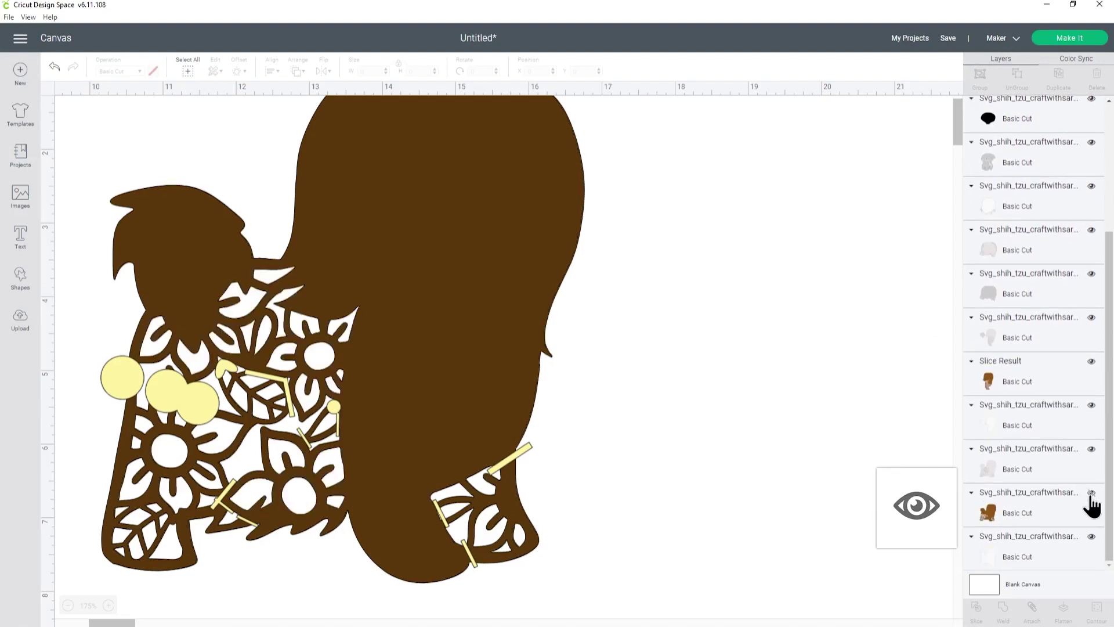
pyautogui.scroll(3, 1067, 230)
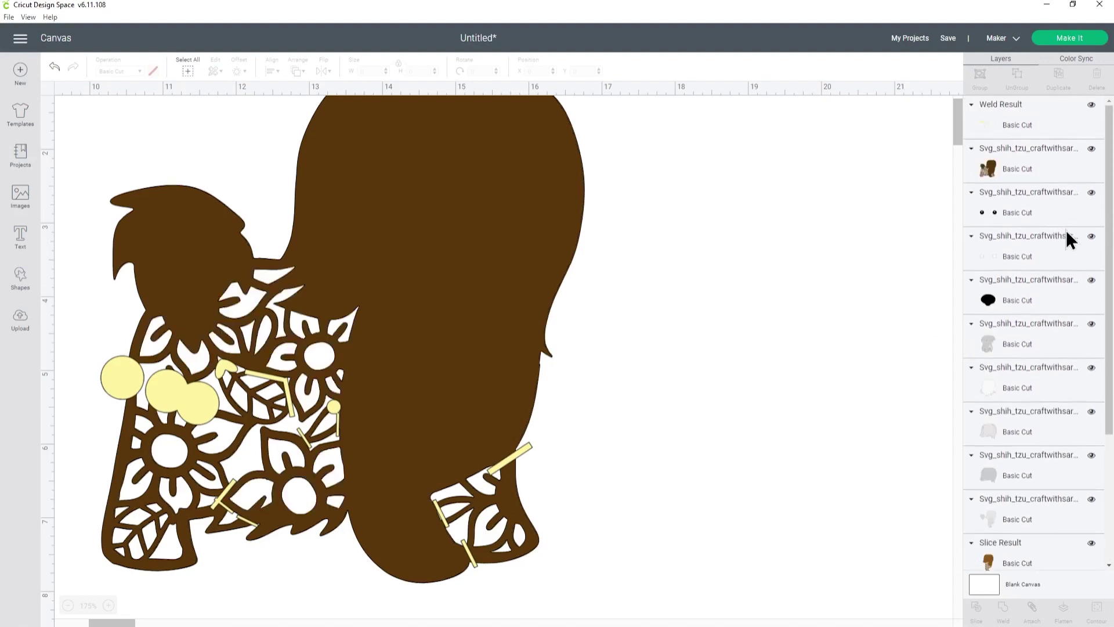
pyautogui.click(1032, 125)
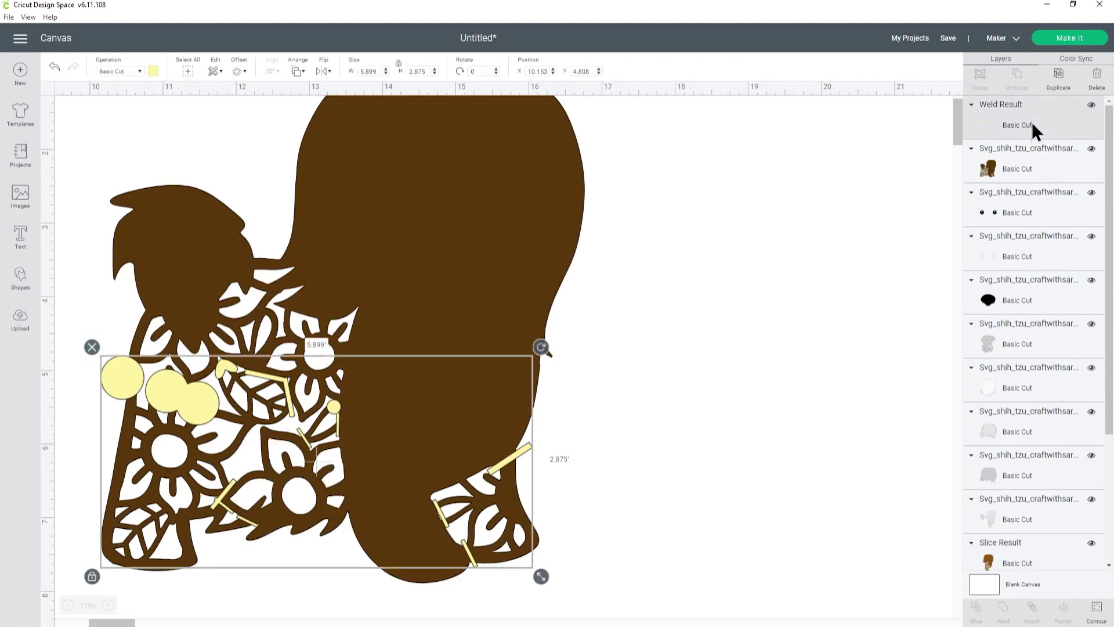
pyautogui.press('shift')
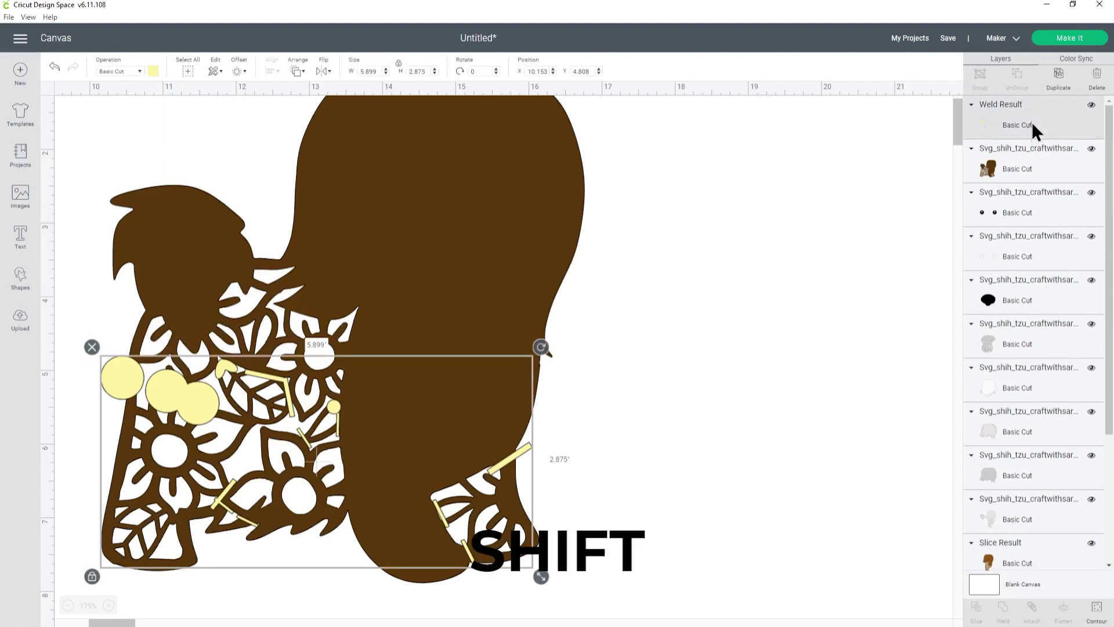
pyautogui.keyDown('shift'); pyautogui.click(1022, 158); pyautogui.keyUp('shift')
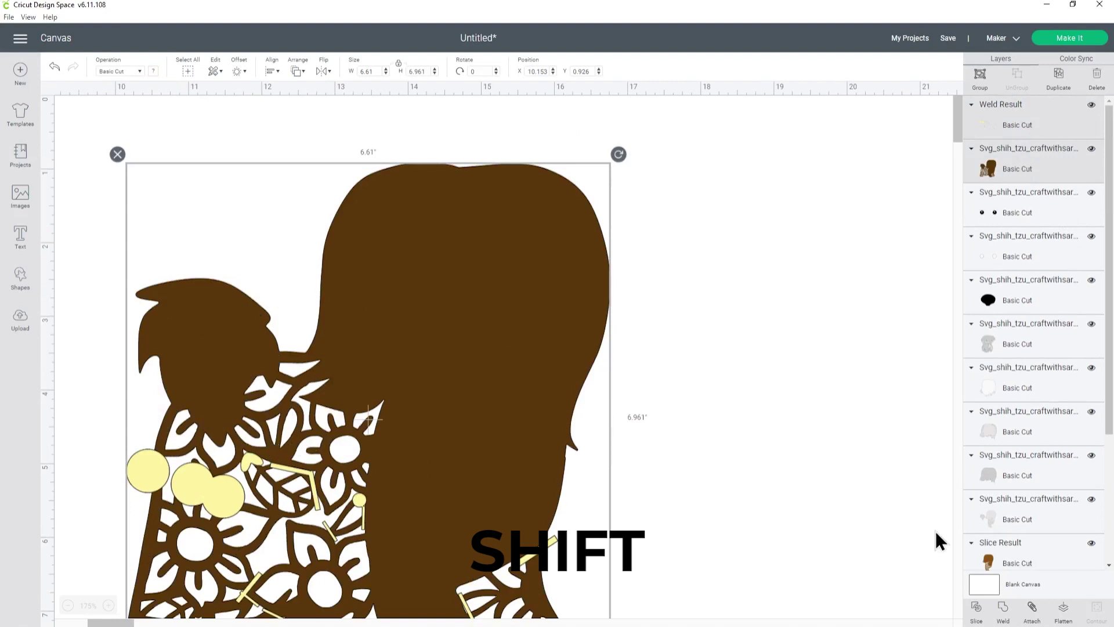
pyautogui.click(980, 614)
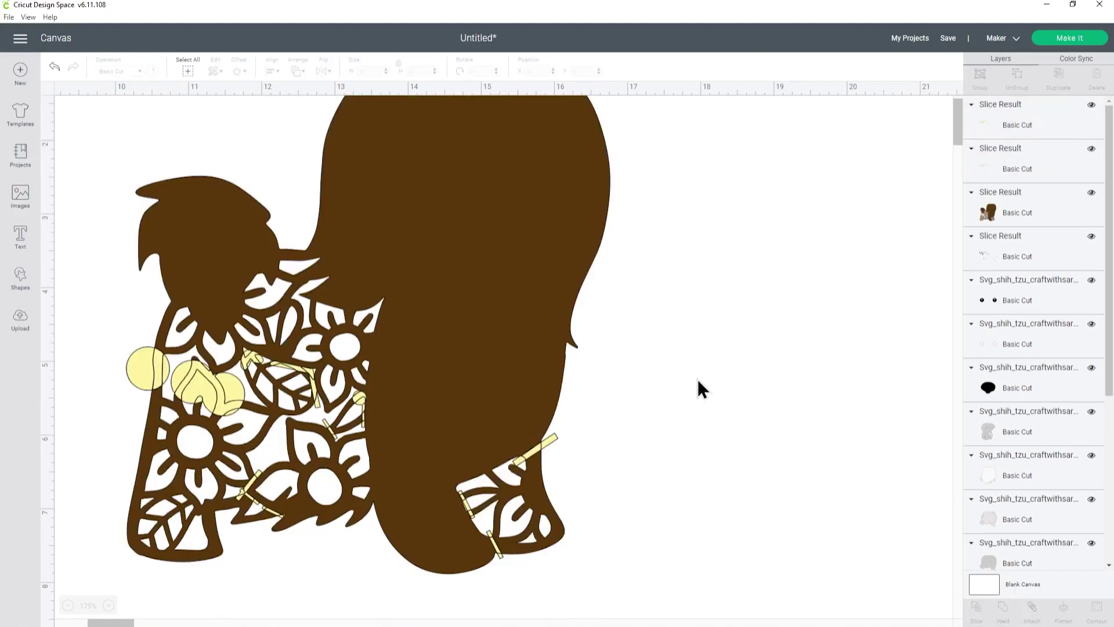
# - Delete the two leftover yellow slice results from the canvas
pyautogui.scroll(-3, 701, 364)
pyautogui.click(980, 126)
pyautogui.press('Delete')
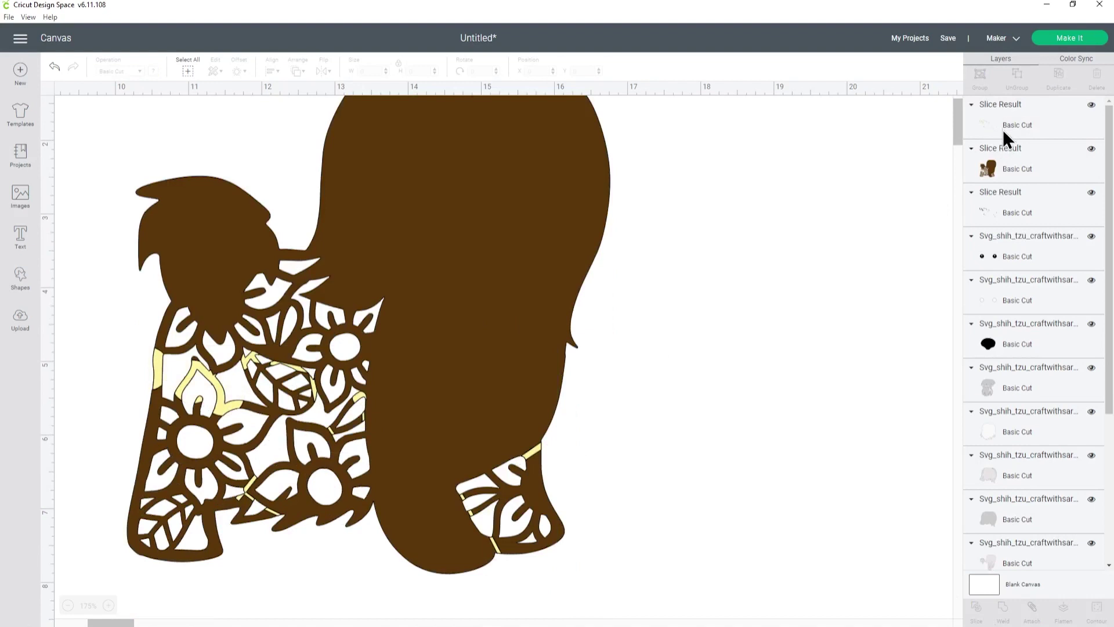
pyautogui.click(1003, 129)
pyautogui.press('Delete')
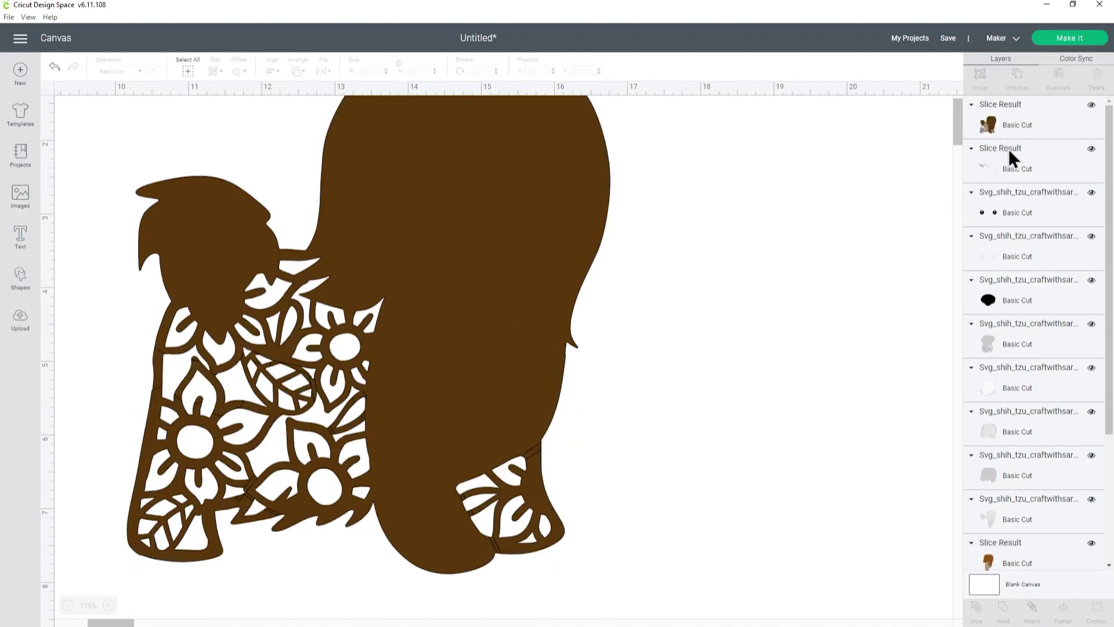
# - Move the dark brown layer and its cut-out fragments apart, and delete the fragments
pyautogui.click(980, 159)
pyautogui.moveTo(519, 412); pyautogui.dragTo(804, 394)
pyautogui.moveTo(375, 432); pyautogui.dragTo(249, 406)
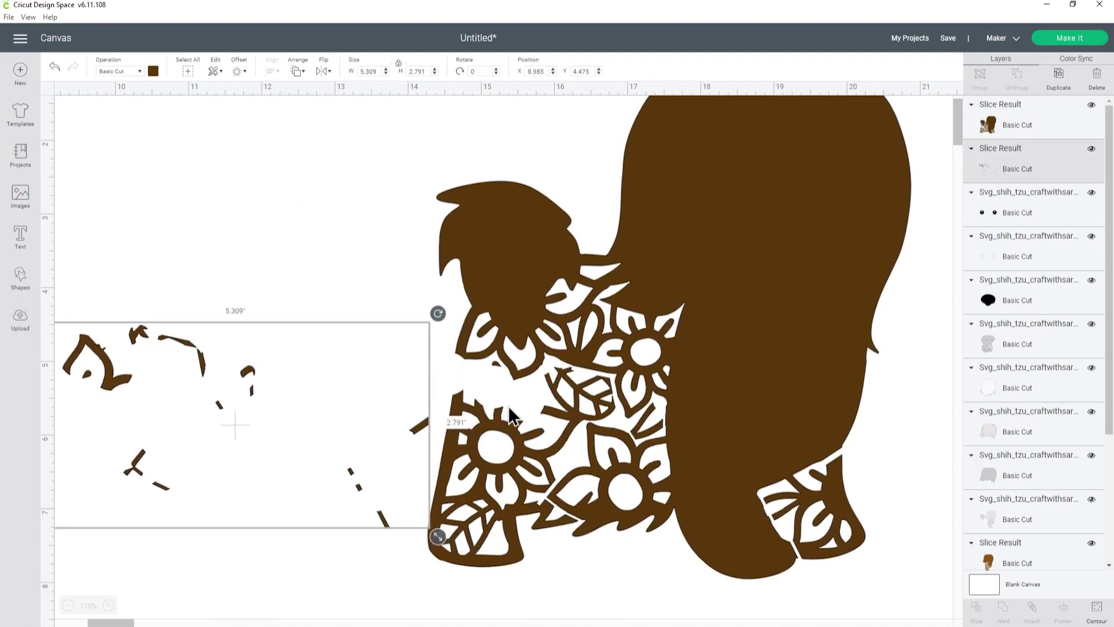
pyautogui.moveTo(203, 364); pyautogui.dragTo(199, 358)
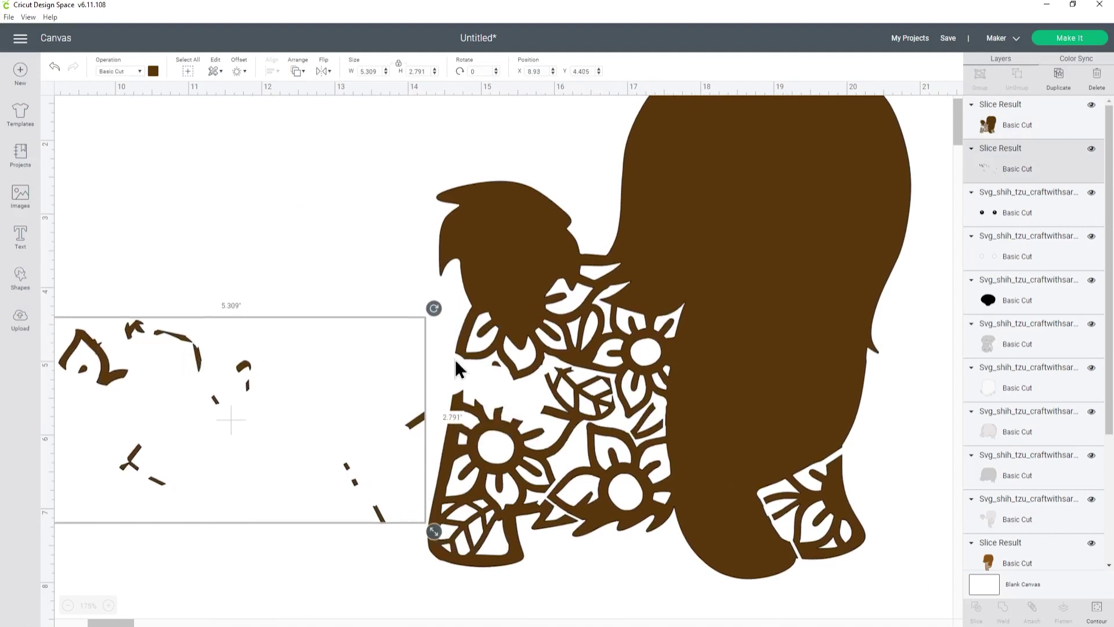
pyautogui.press('Delete')
# - Show the lighter brown coat layer again and align the sliced dark brown layer over it
pyautogui.moveTo(788, 372); pyautogui.dragTo(561, 398)
pyautogui.scroll(-2, 625, 400)
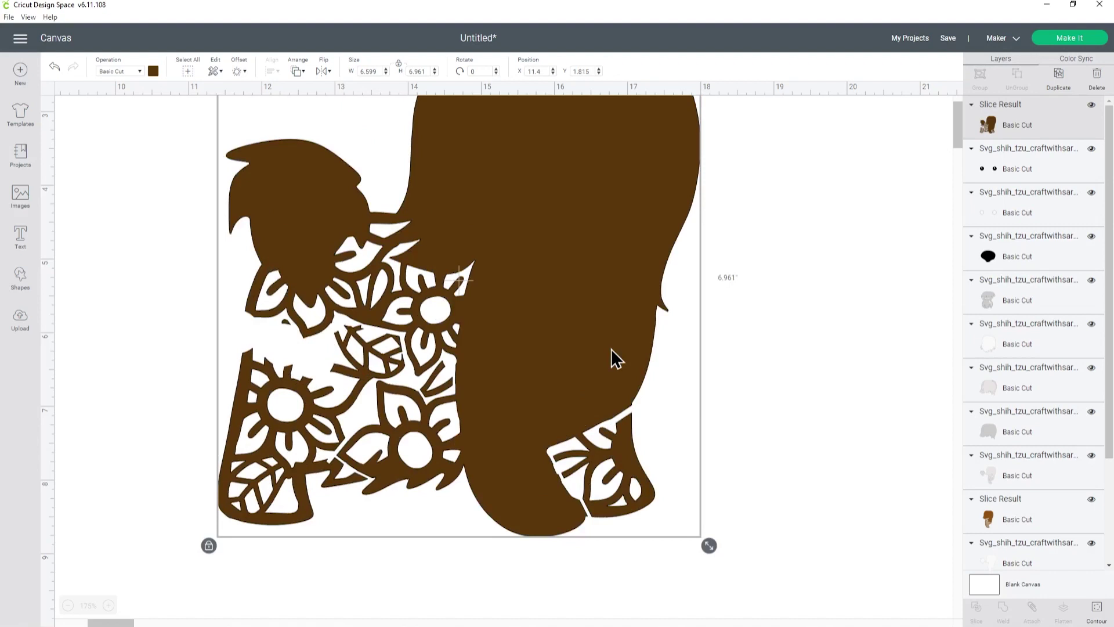
pyautogui.scroll(-3, 1062, 465)
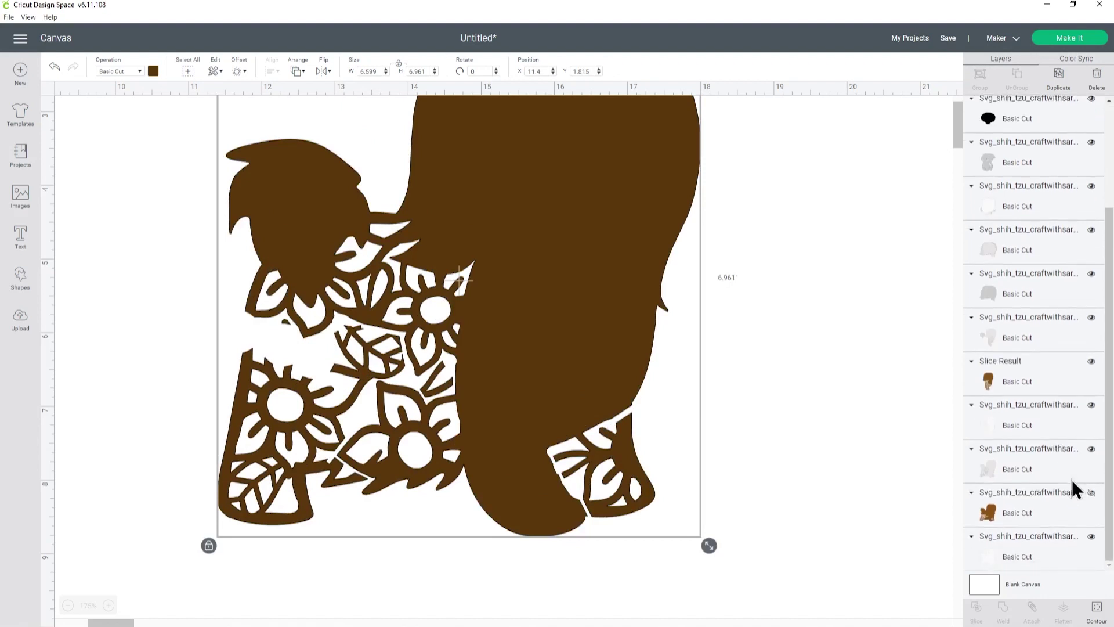
pyautogui.click(1092, 493)
pyautogui.scroll(3, 1007, 420)
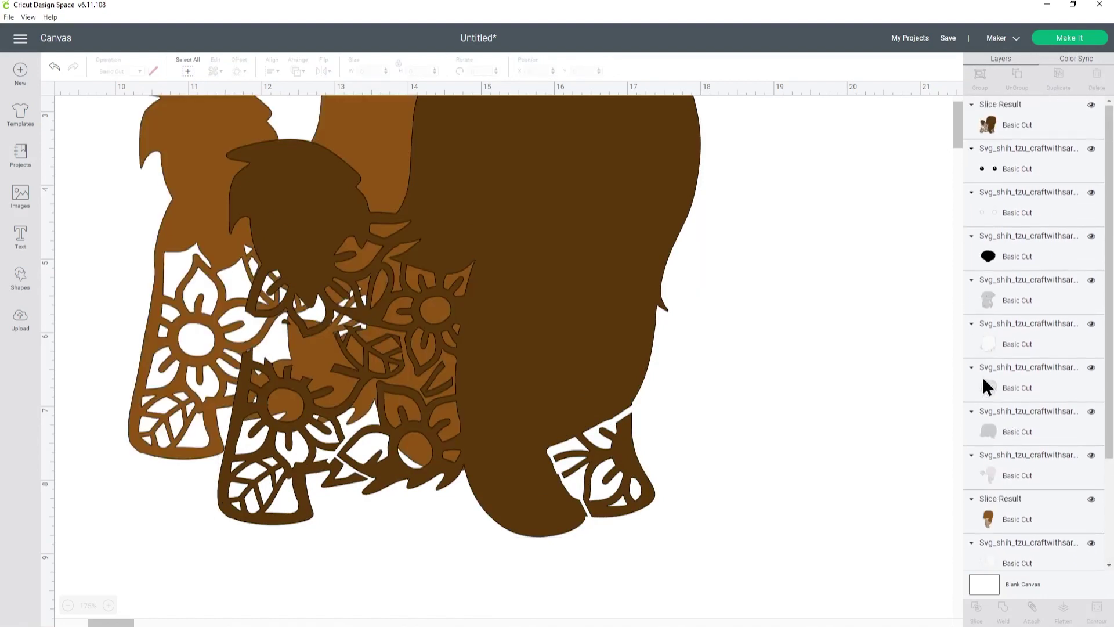
pyautogui.moveTo(612, 247); pyautogui.dragTo(518, 185)
# - Use Contour on the dark brown layer to hide the detached rear-leg flower section and loose leaf cut-outs
pyautogui.click(1097, 611)
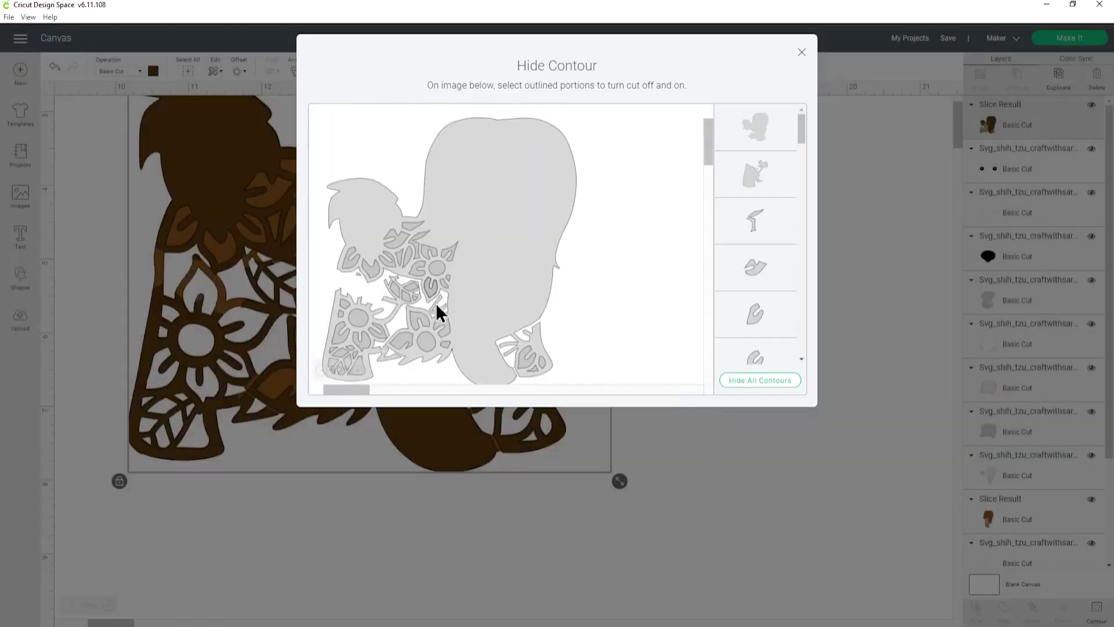
pyautogui.click(379, 361)
pyautogui.click(379, 359)
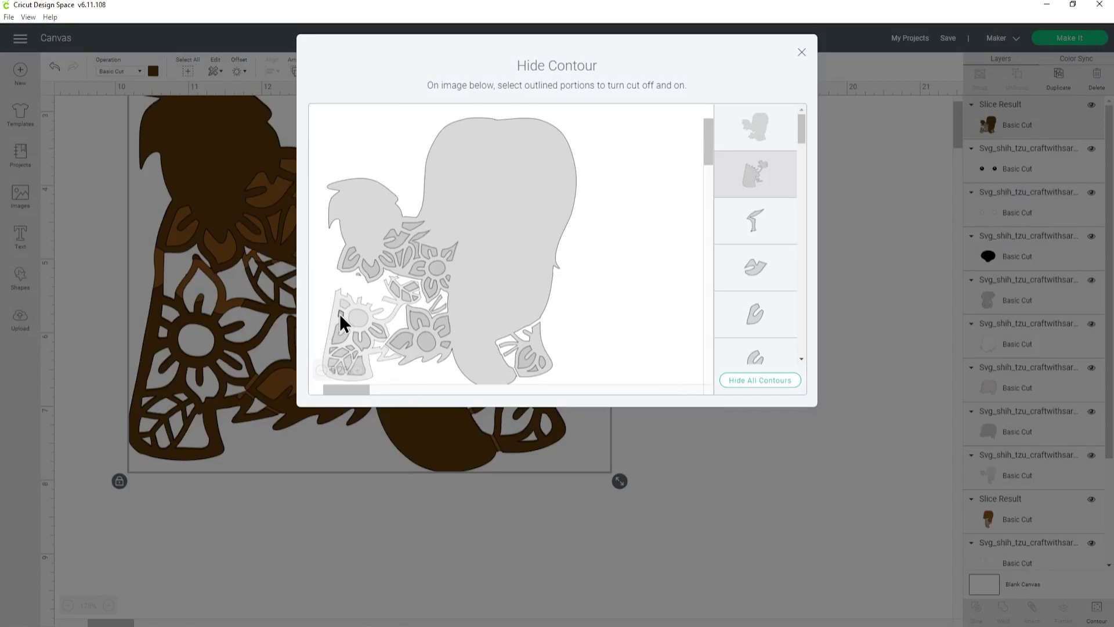
pyautogui.click(339, 336)
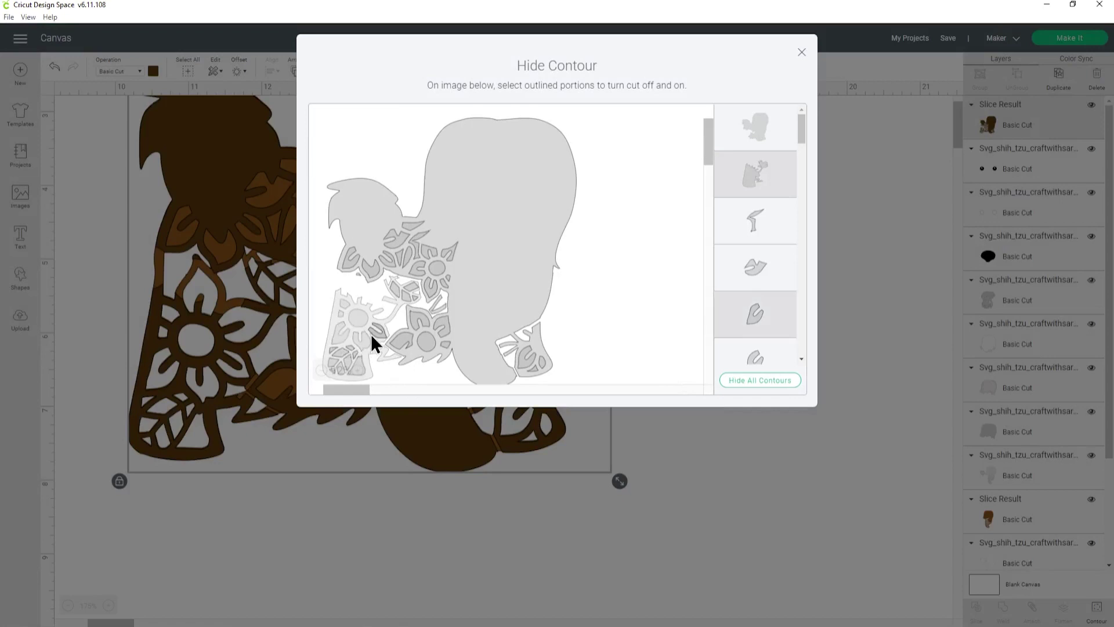
pyautogui.click(374, 333)
pyautogui.click(414, 301)
pyautogui.click(801, 52)
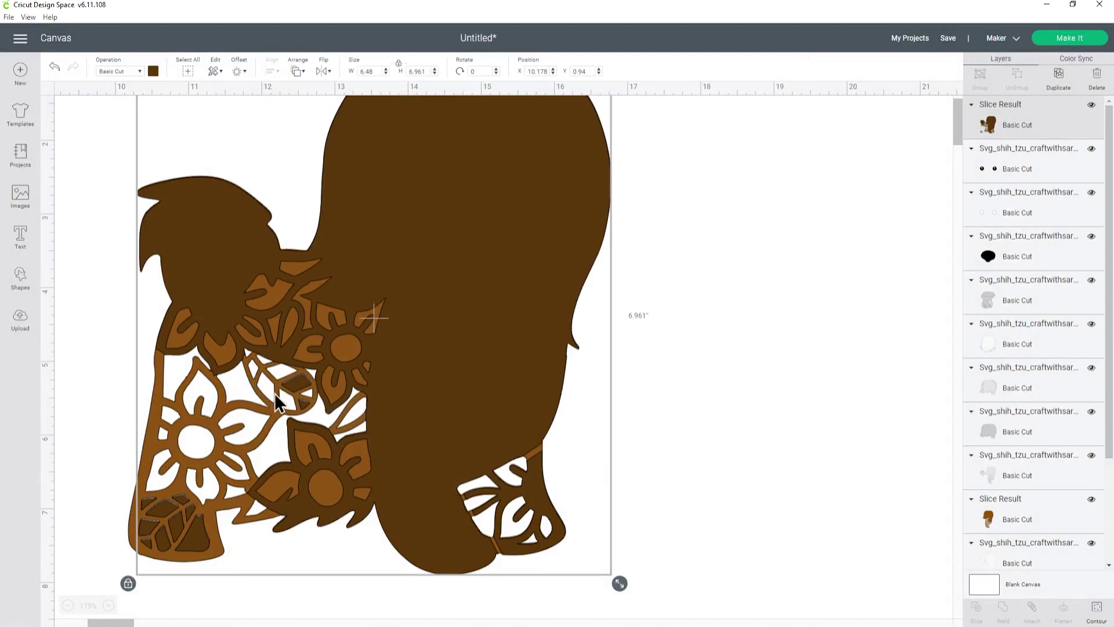
# - Hide the lighter brown coat layer so that only the dark brown layer shows
pyautogui.scroll(-3, 1001, 235)
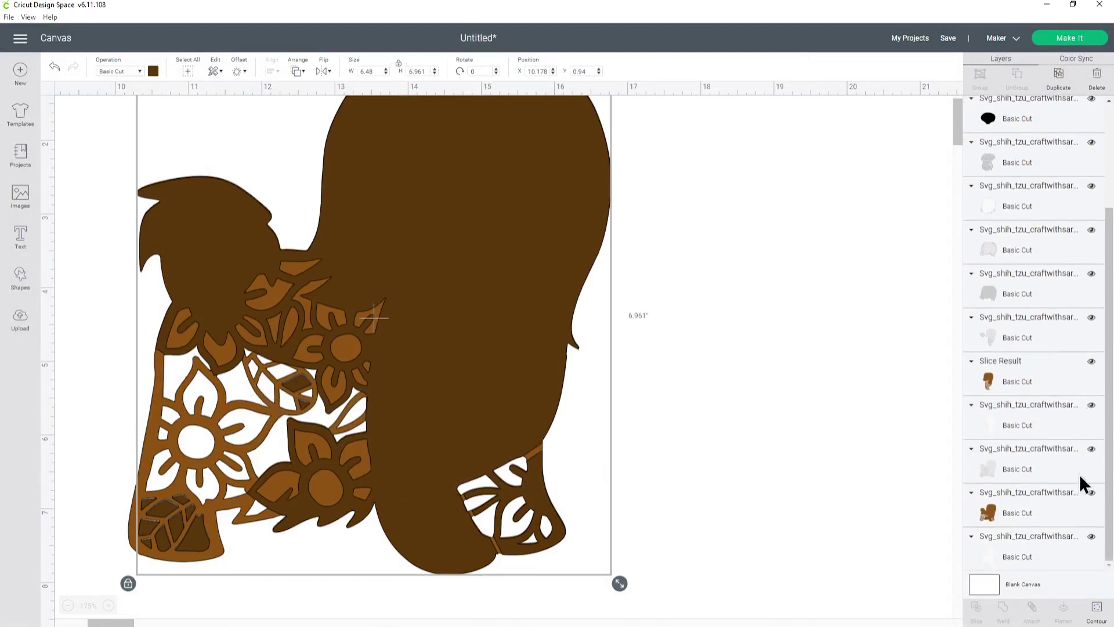
pyautogui.click(1092, 493)
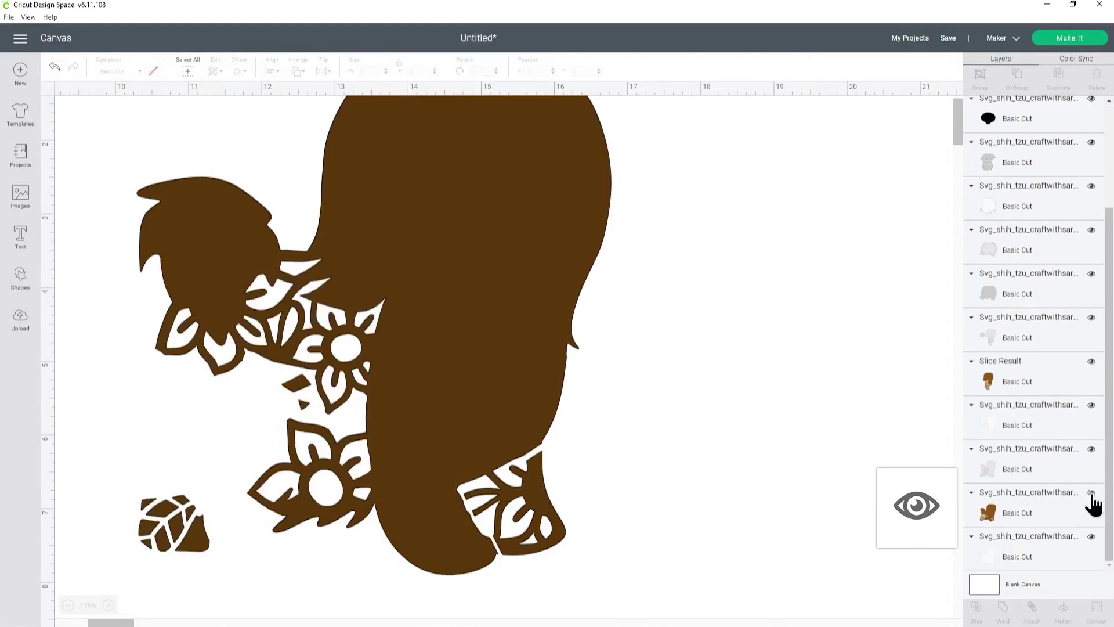
pyautogui.scroll(3, 1025, 271)
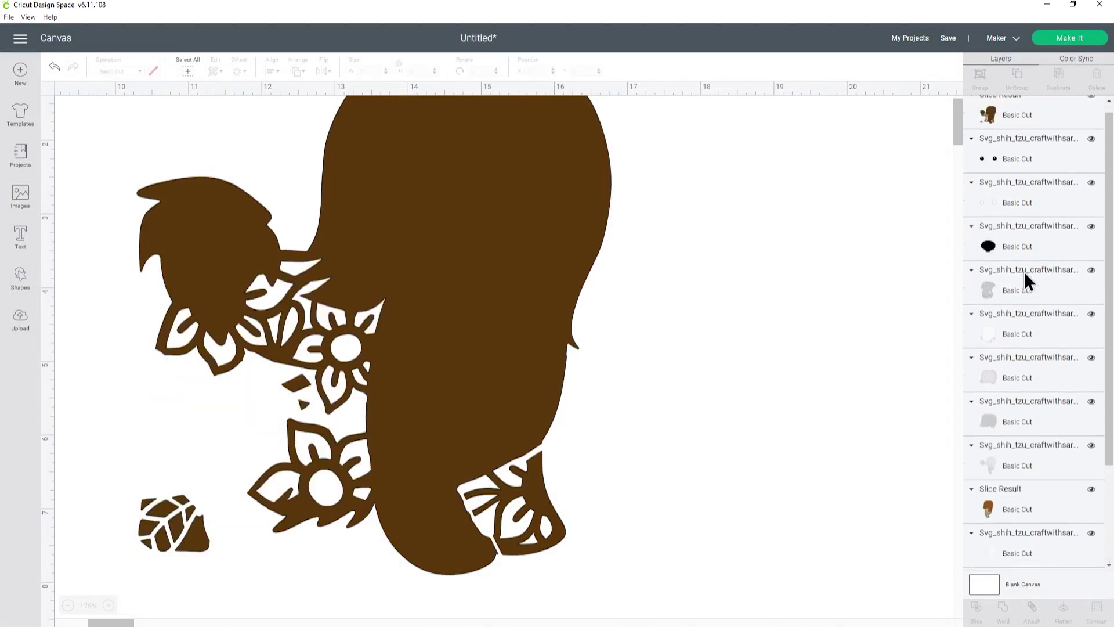
# - Use Contour on the dark brown layer to hide the detached rear-paw leaf and the small loose leaf pieces above it
pyautogui.click(1026, 120)
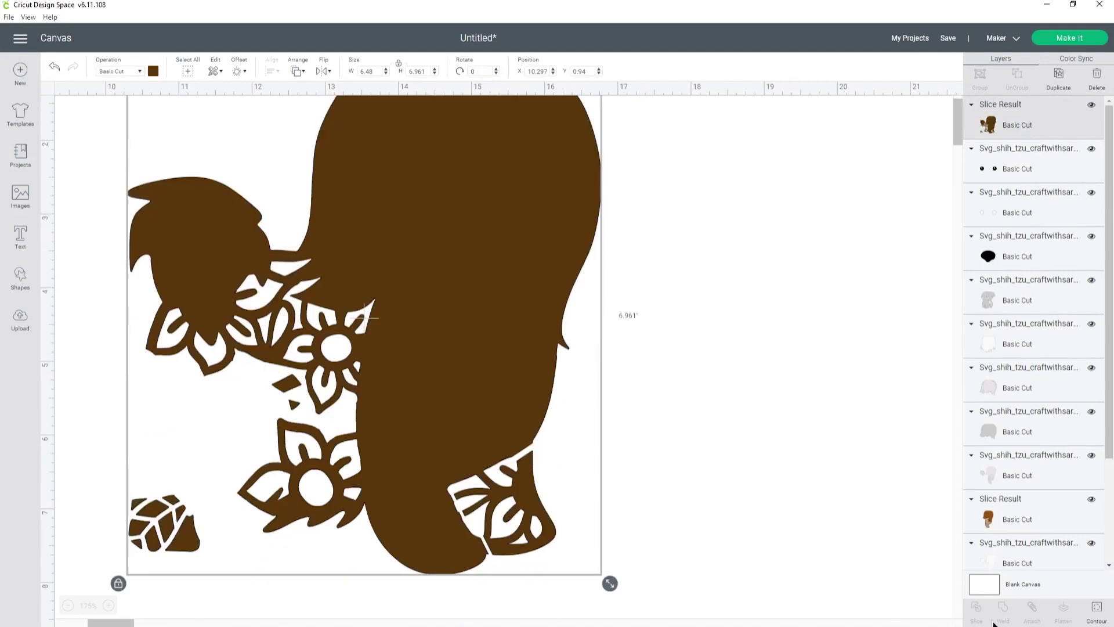
pyautogui.click(1097, 609)
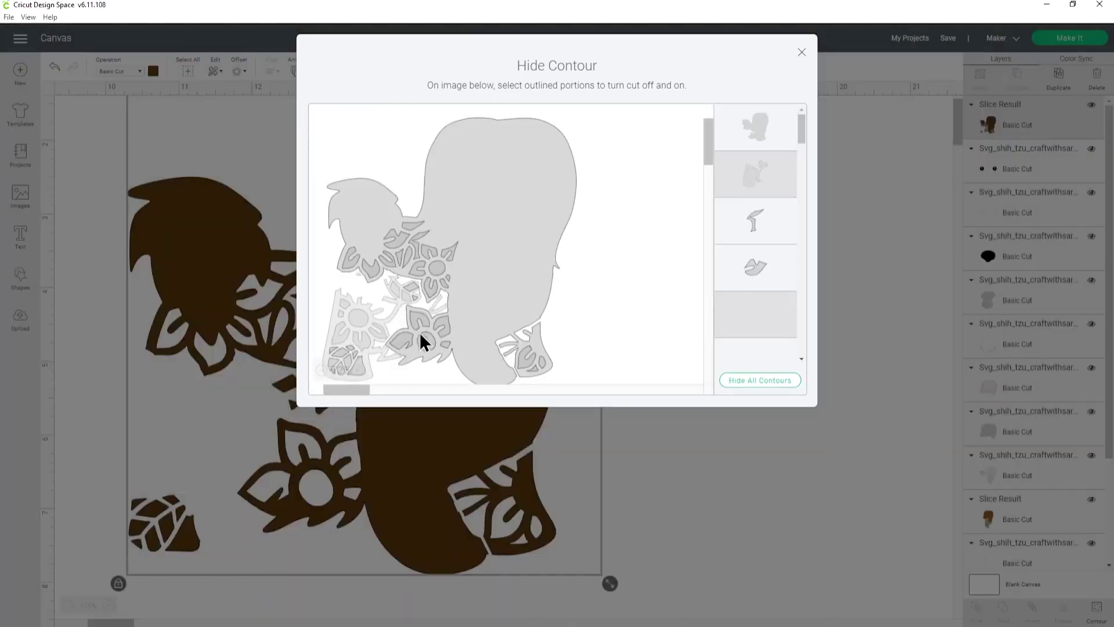
pyautogui.click(361, 376)
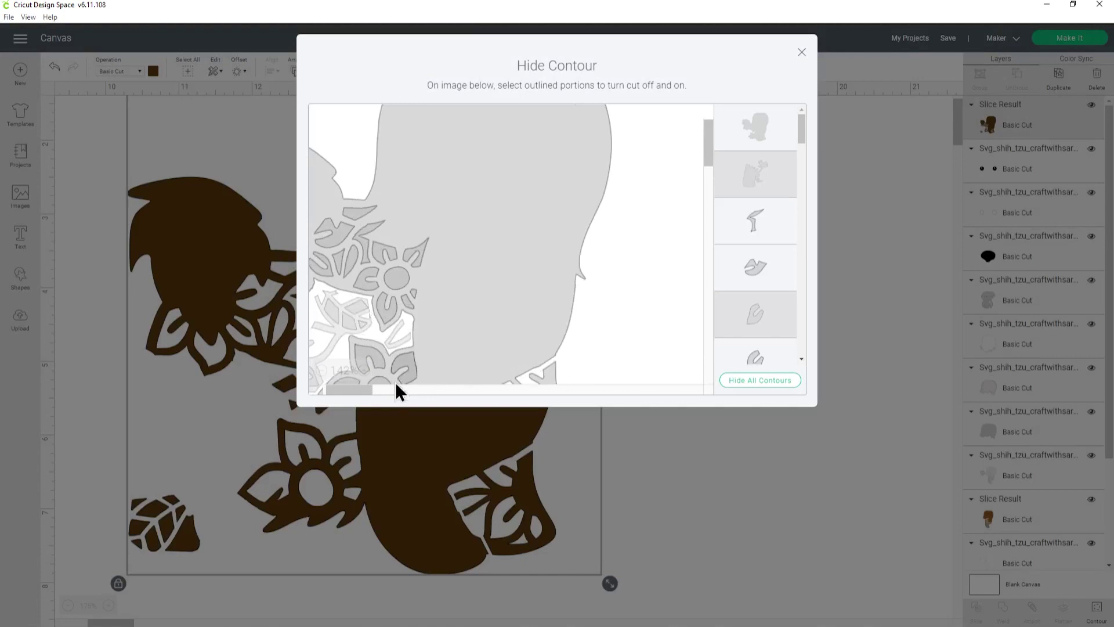
pyautogui.hscroll(-3, 364, 381)
pyautogui.scroll(-3, 349, 325)
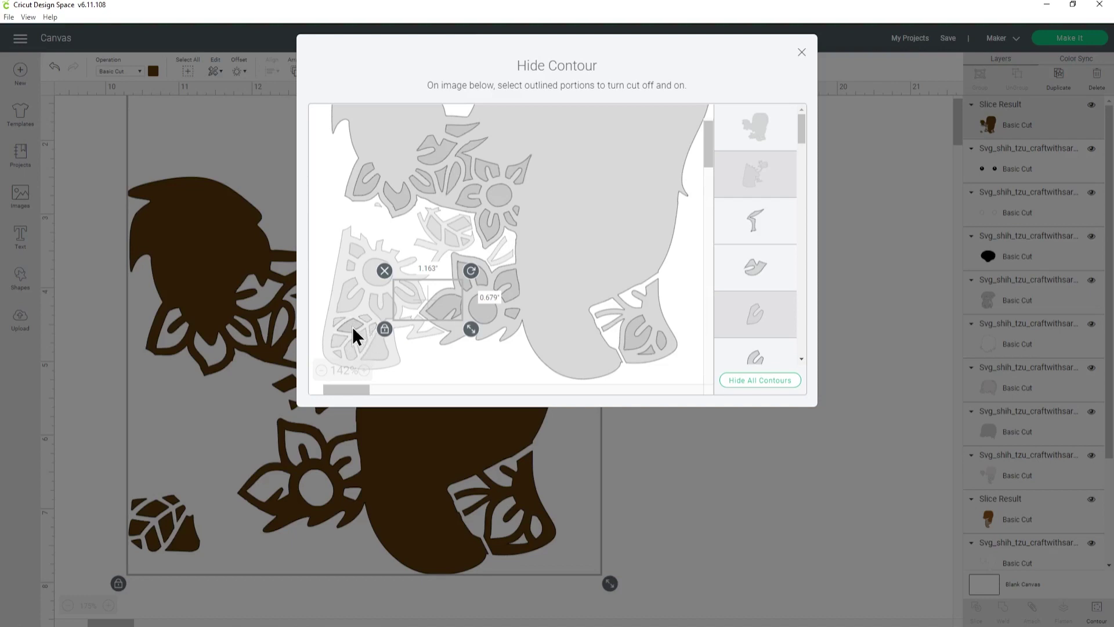
pyautogui.scroll(-5, 776, 220)
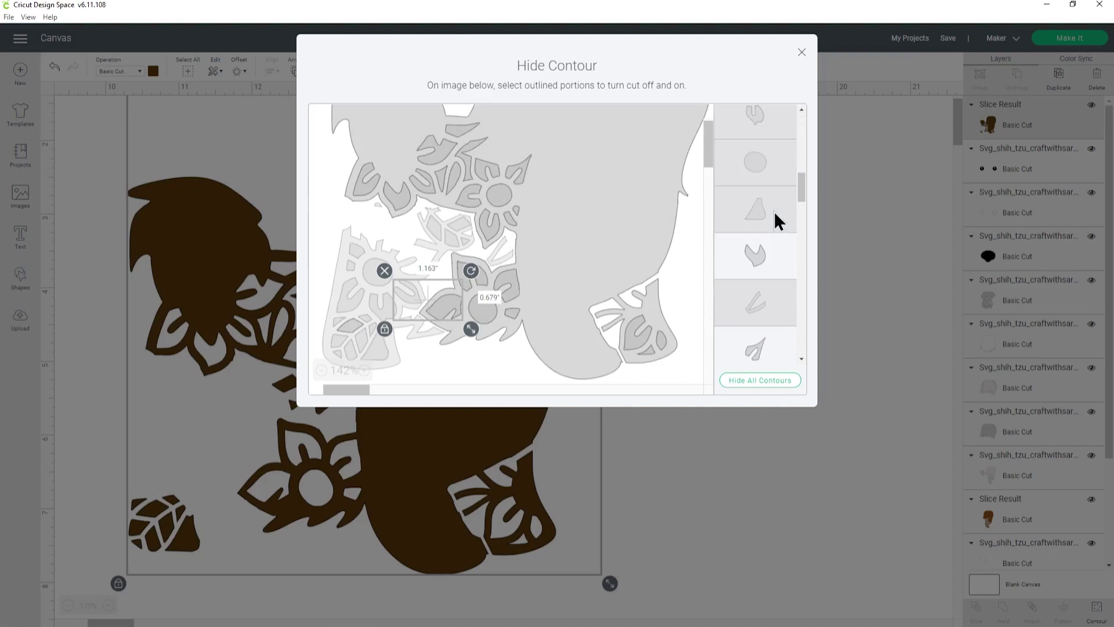
pyautogui.scroll(-5, 778, 221)
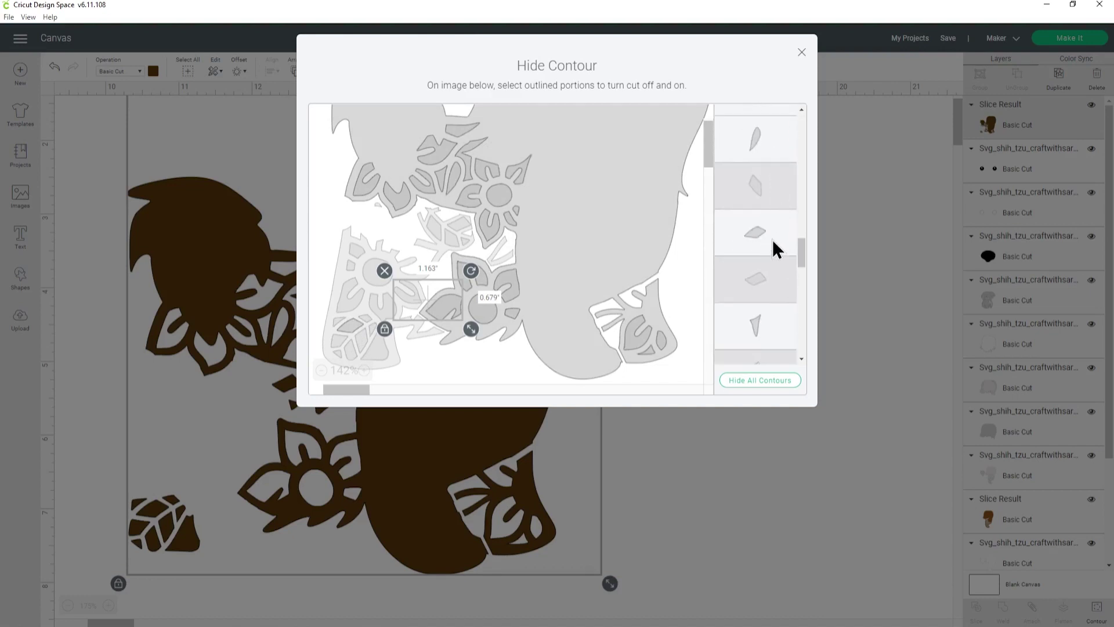
pyautogui.scroll(4, 777, 240)
pyautogui.scroll(-3, 776, 240)
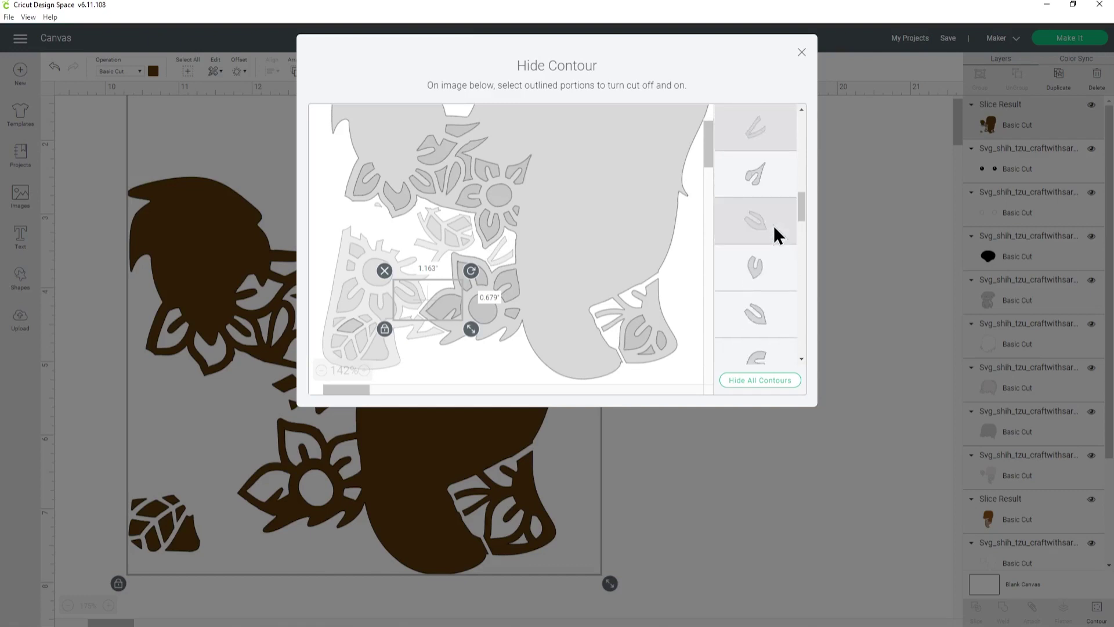
pyautogui.click(775, 287)
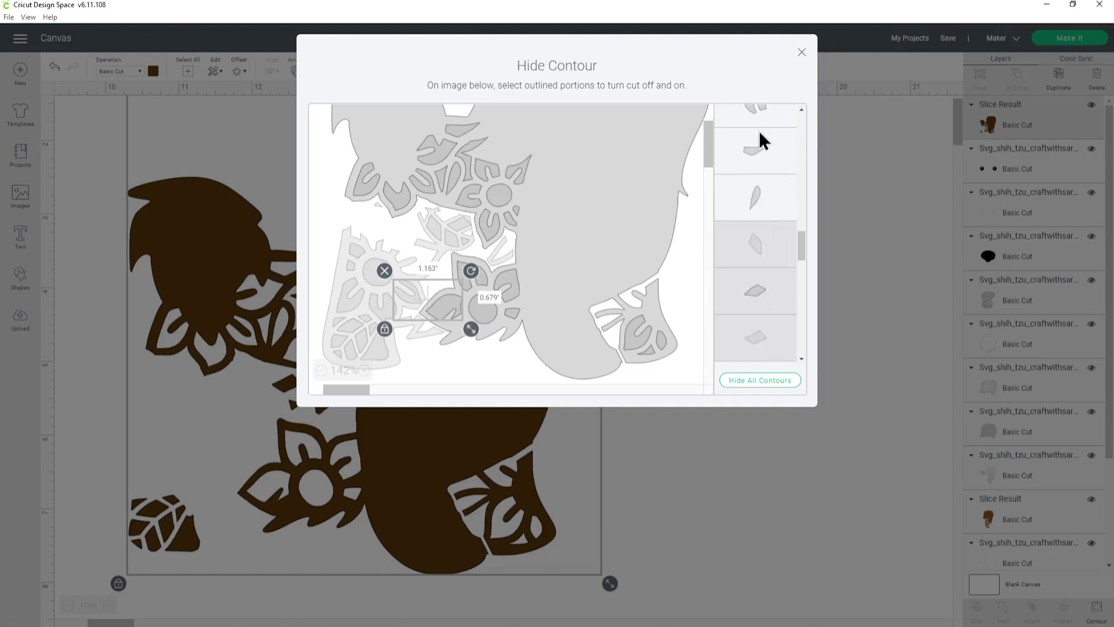
pyautogui.click(802, 51)
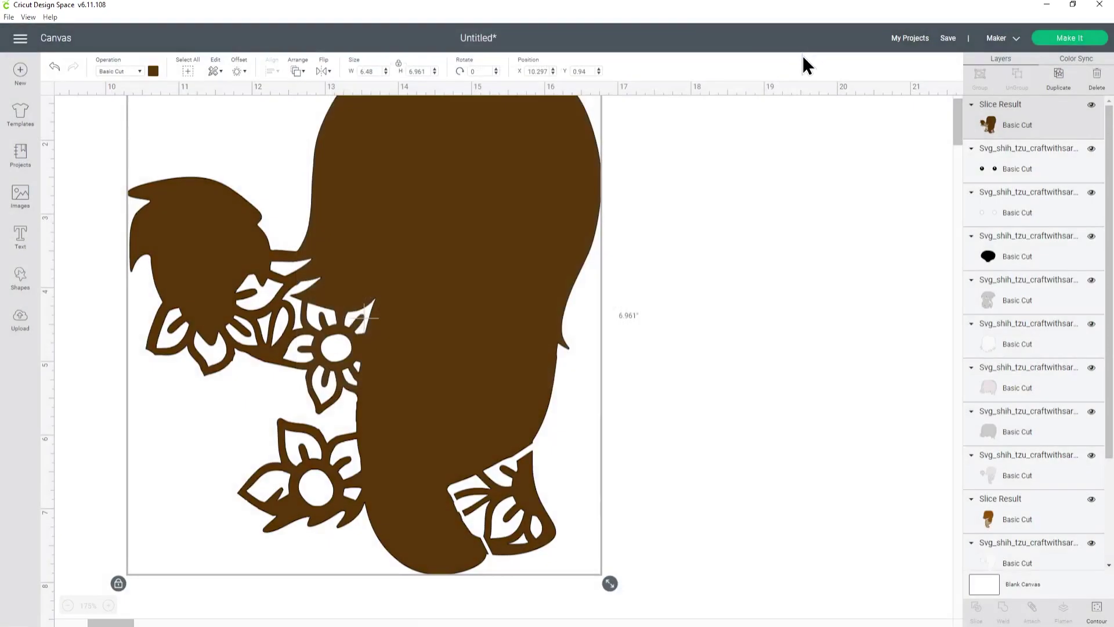
# - Add a square, shrink it to about 0.5 inch and colour it light yellow
pyautogui.scroll(-3, 530, 479)
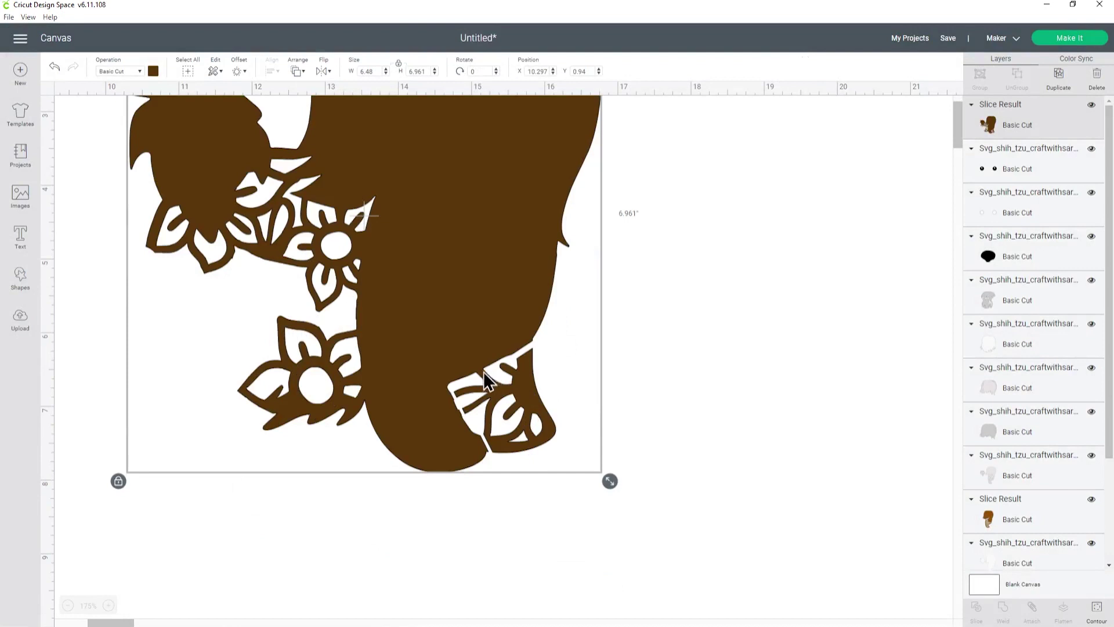
pyautogui.click(108, 605)
pyautogui.click(108, 605)
pyautogui.scroll(-10, 629, 333)
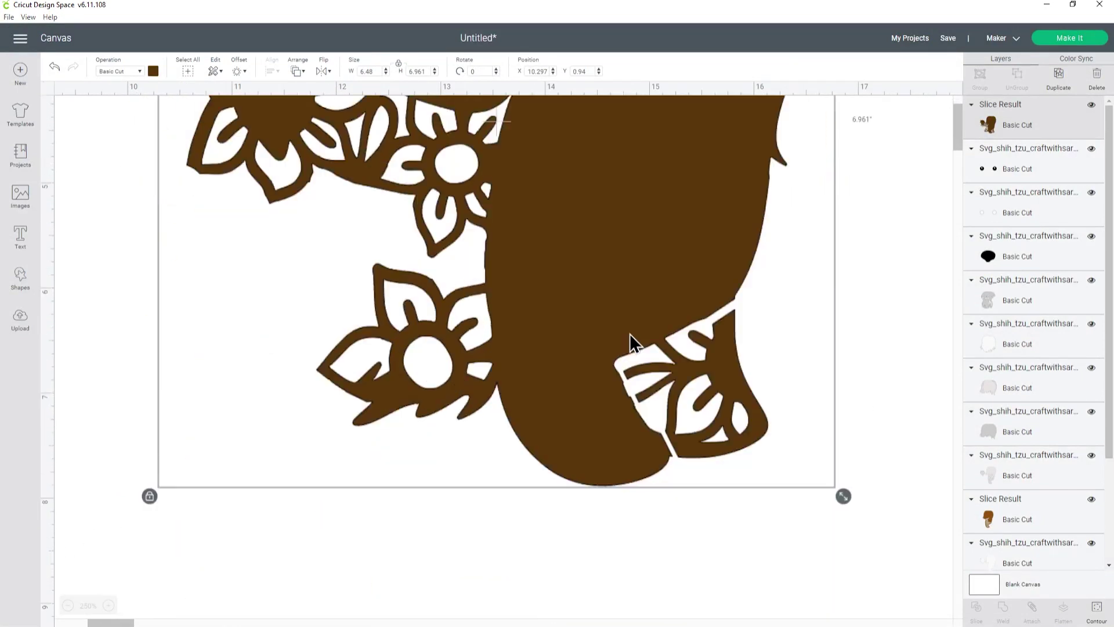
pyautogui.click(33, 284)
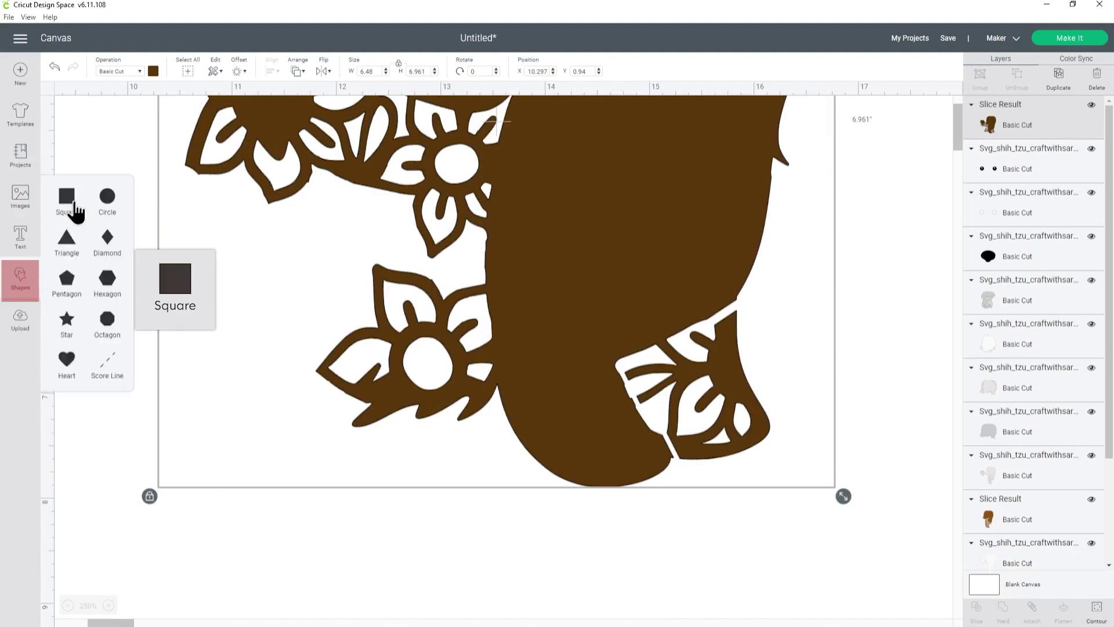
pyautogui.click(66, 199)
pyautogui.moveTo(666, 542); pyautogui.dragTo(395, 268)
pyautogui.click(153, 71)
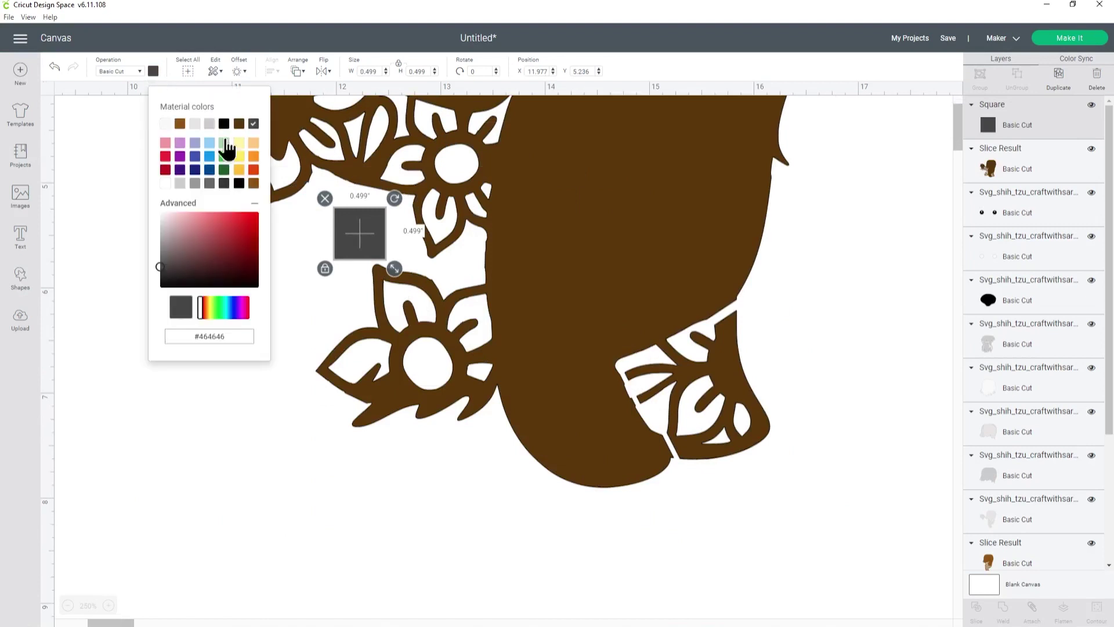
pyautogui.click(240, 144)
# - Tilt the yellow square over the strands joining the far front paw's pattern to the leg, and slice it with the dark brown layer
pyautogui.moveTo(360, 222); pyautogui.dragTo(706, 315)
pyautogui.moveTo(699, 358); pyautogui.dragTo(680, 343)
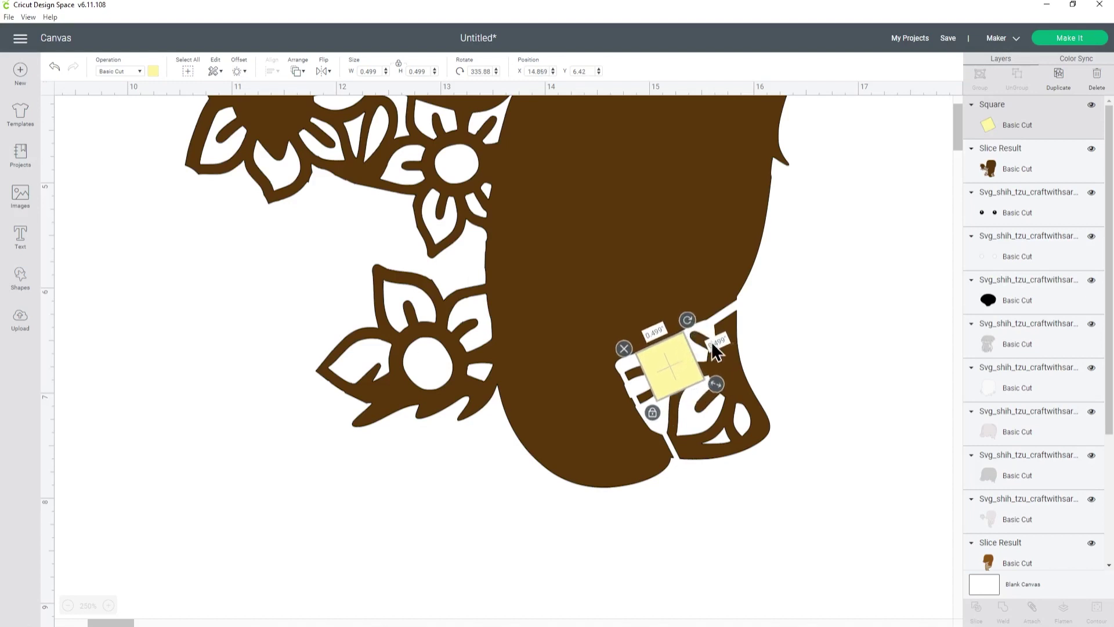
pyautogui.keyDown('shift'); pyautogui.click(977, 159); pyautogui.keyUp('shift')
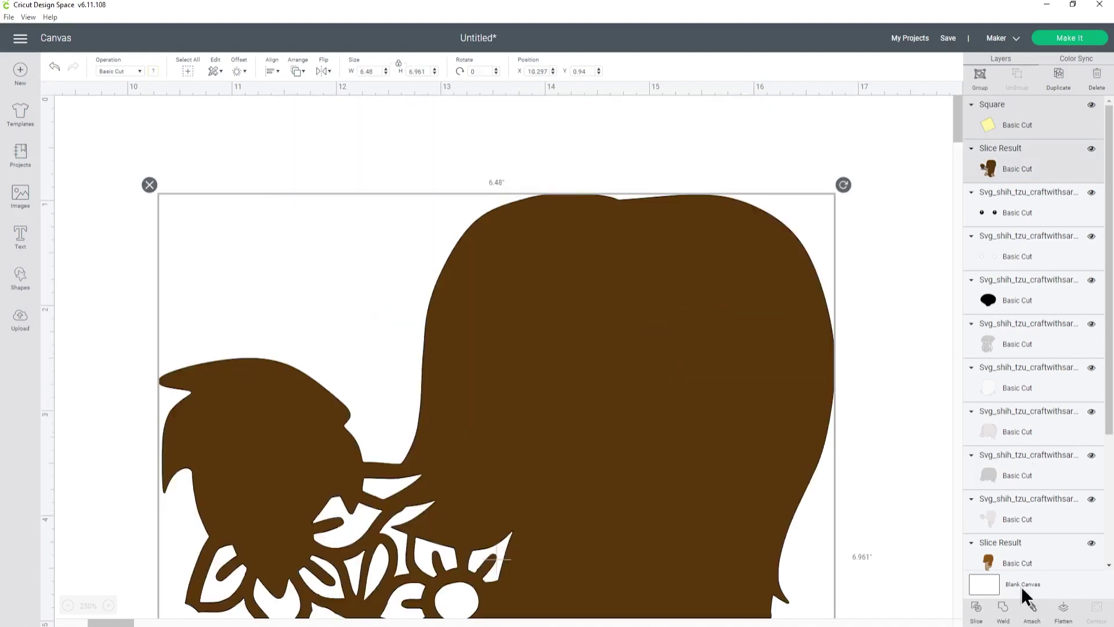
pyautogui.click(977, 608)
# - Delete the yellow slice results and the dark brown fragment cut from the far front paw
pyautogui.click(1030, 123)
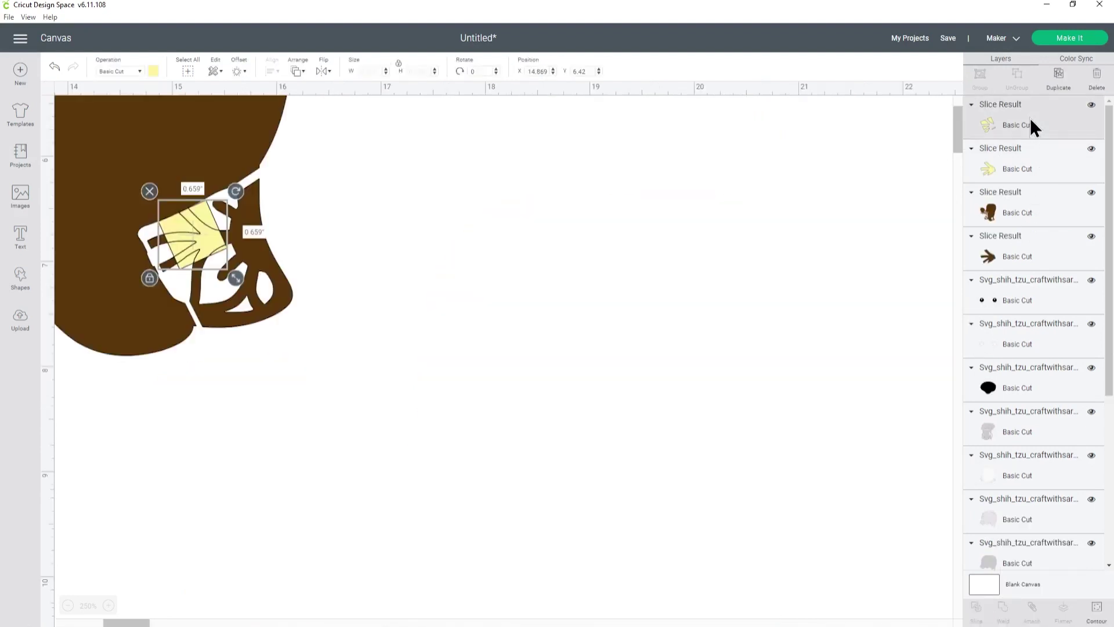
pyautogui.press('Delete')
pyautogui.click(1031, 168)
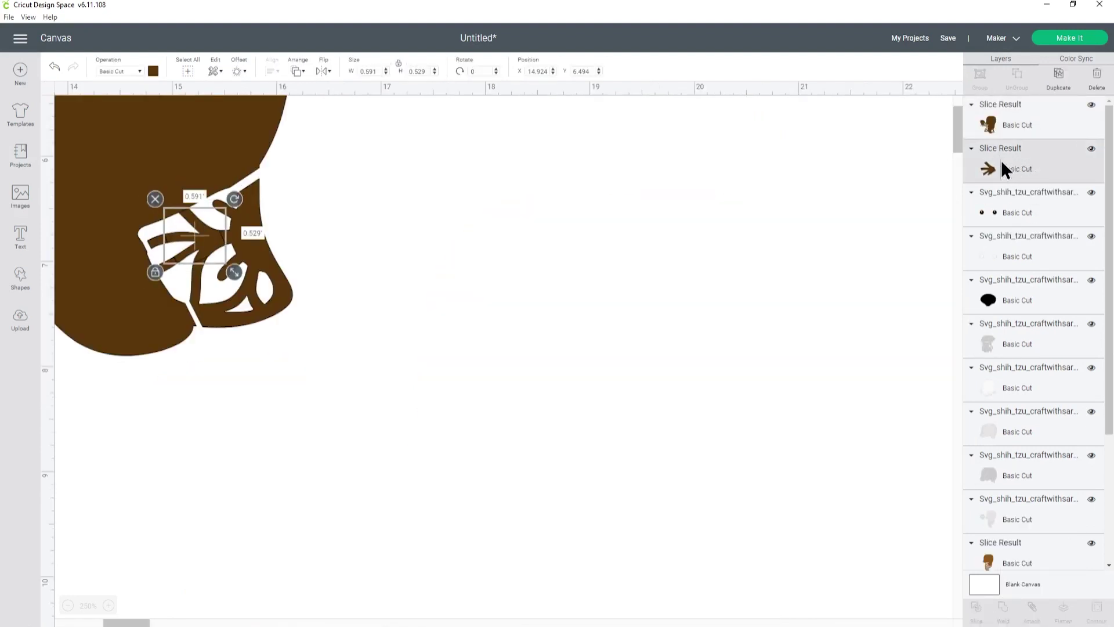
pyautogui.press('Delete')
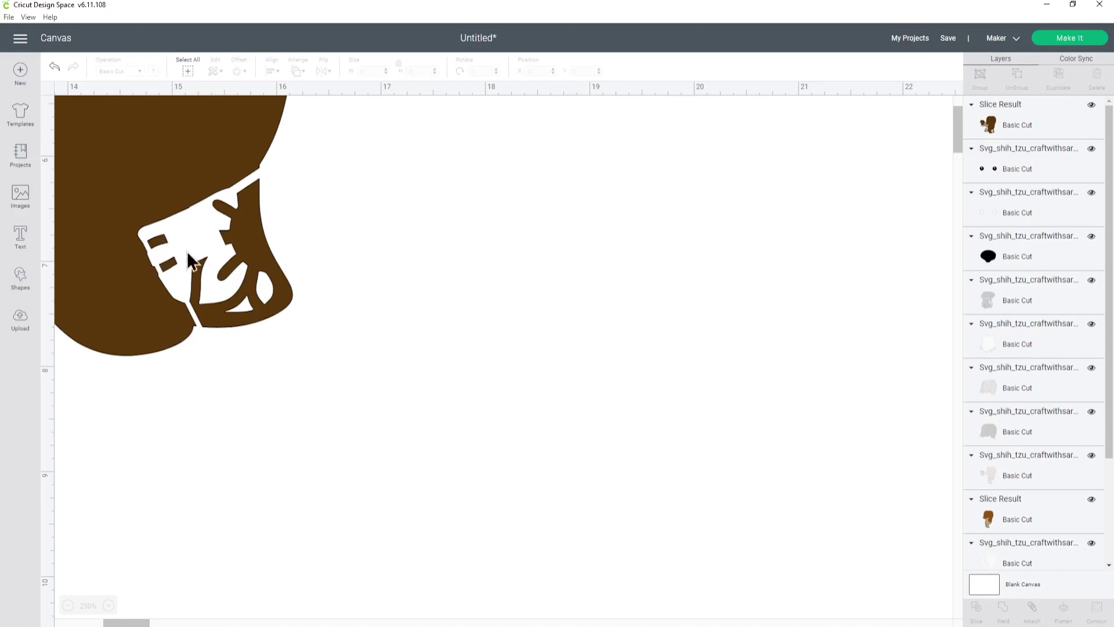
# - Use Contour on the dark brown layer to hide the detached far front paw section and its remaining fragments
pyautogui.click(981, 123)
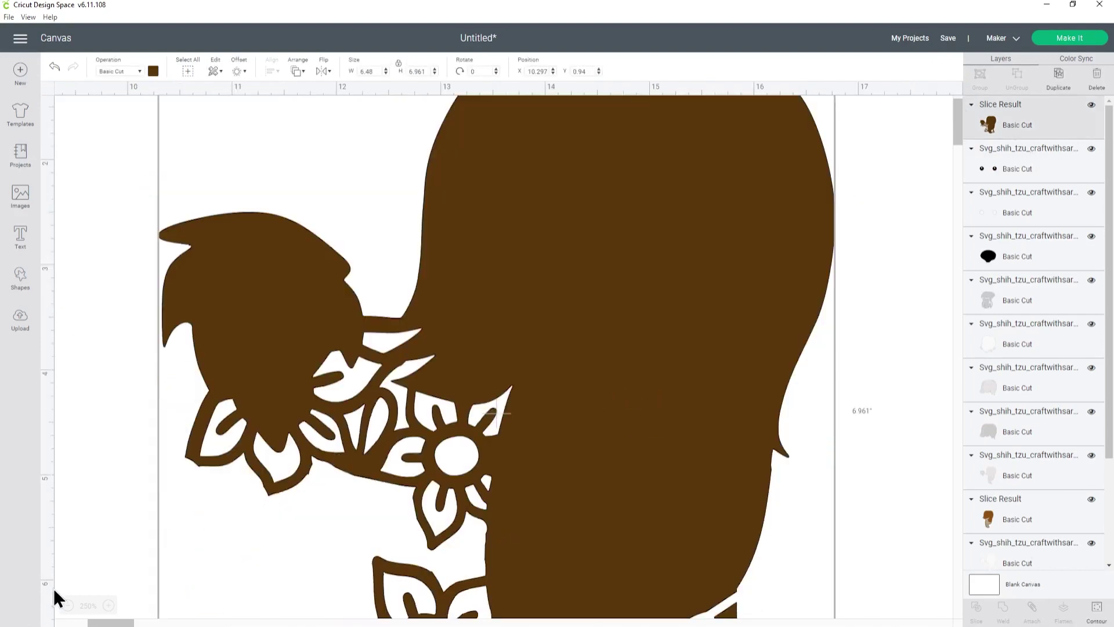
pyautogui.click(68, 605)
pyautogui.click(68, 605)
pyautogui.click(68, 606)
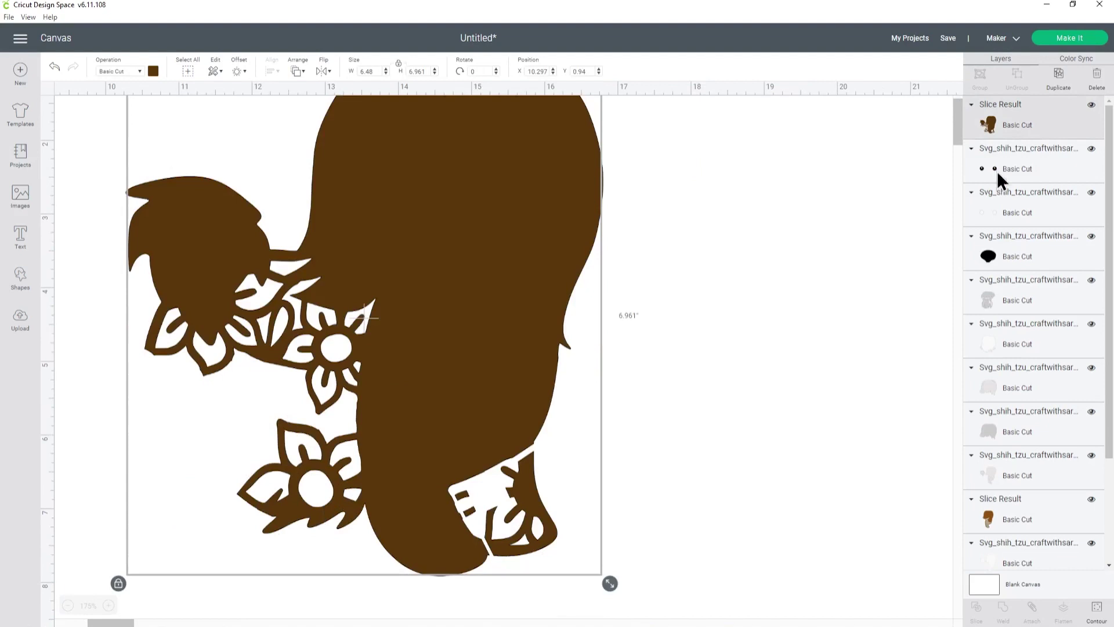
pyautogui.click(1098, 607)
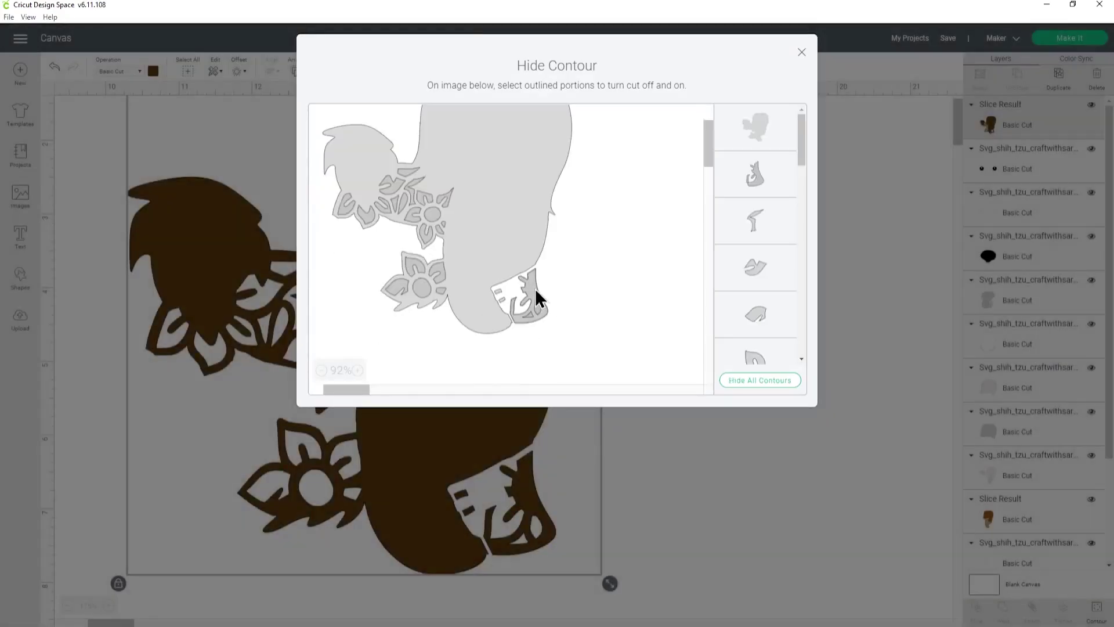
pyautogui.click(536, 289)
pyautogui.click(534, 317)
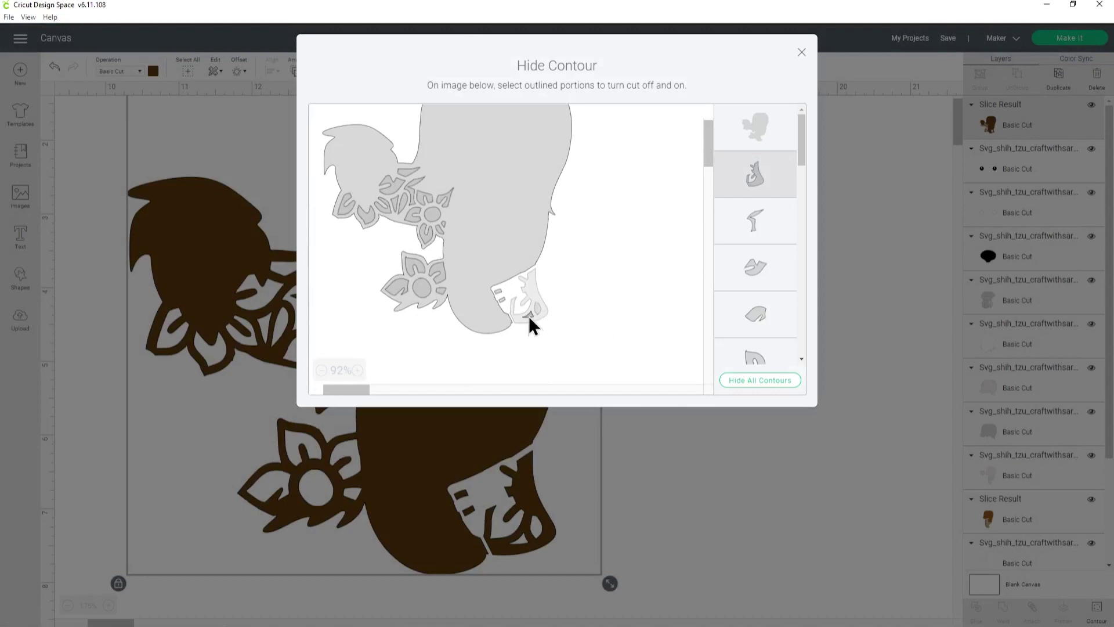
pyautogui.click(802, 54)
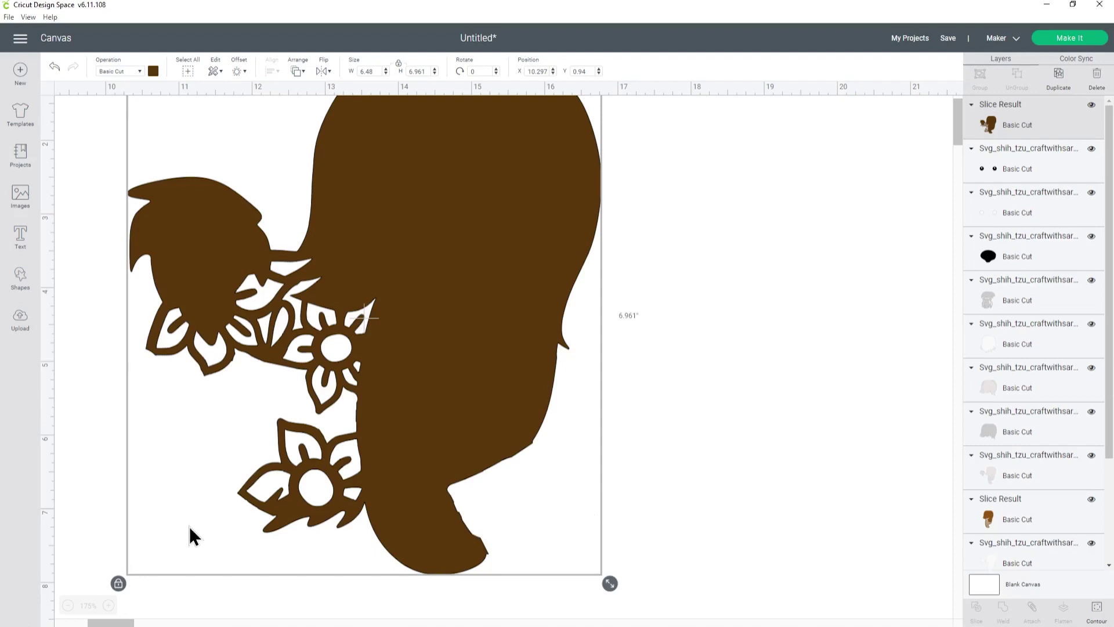
# - Show the lighter brown coat layer again, move the dark brown layer off it, and delete the lighter brown layer
pyautogui.click(68, 606)
pyautogui.moveTo(108, 624); pyautogui.dragTo(89, 624)
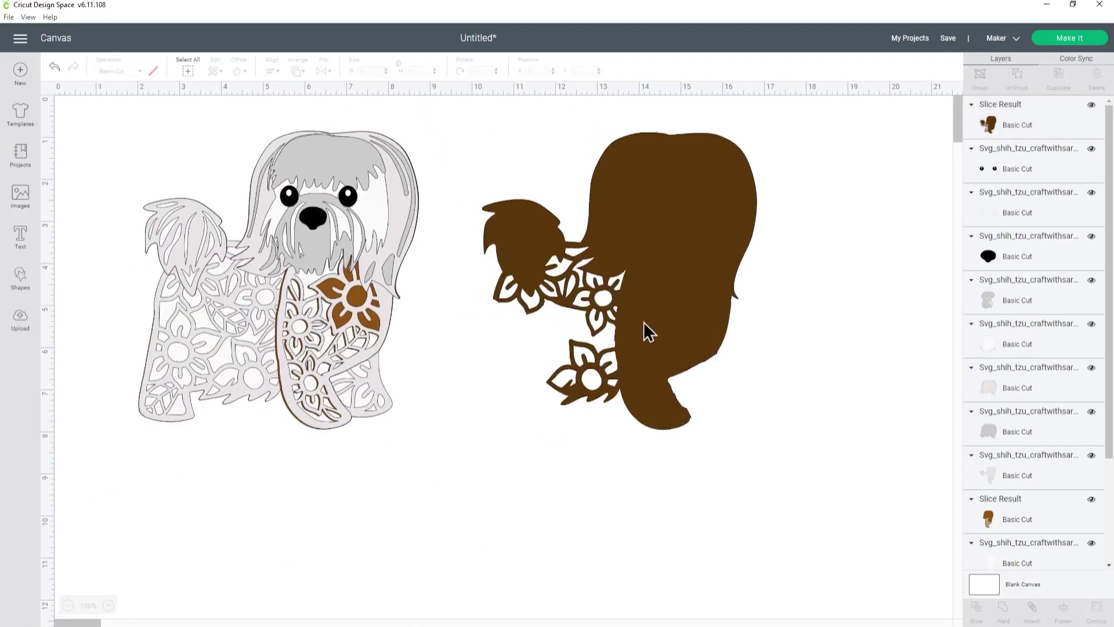
pyautogui.scroll(-3, 1074, 206)
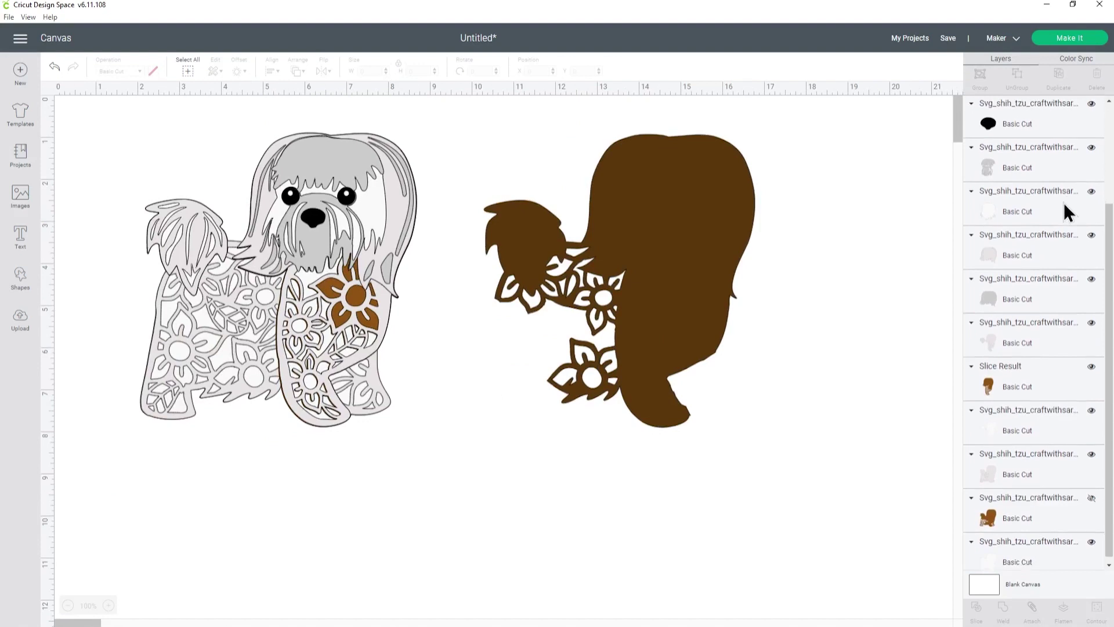
pyautogui.click(1090, 493)
pyautogui.moveTo(716, 398); pyautogui.dragTo(876, 505)
pyautogui.moveTo(602, 350); pyautogui.dragTo(559, 358)
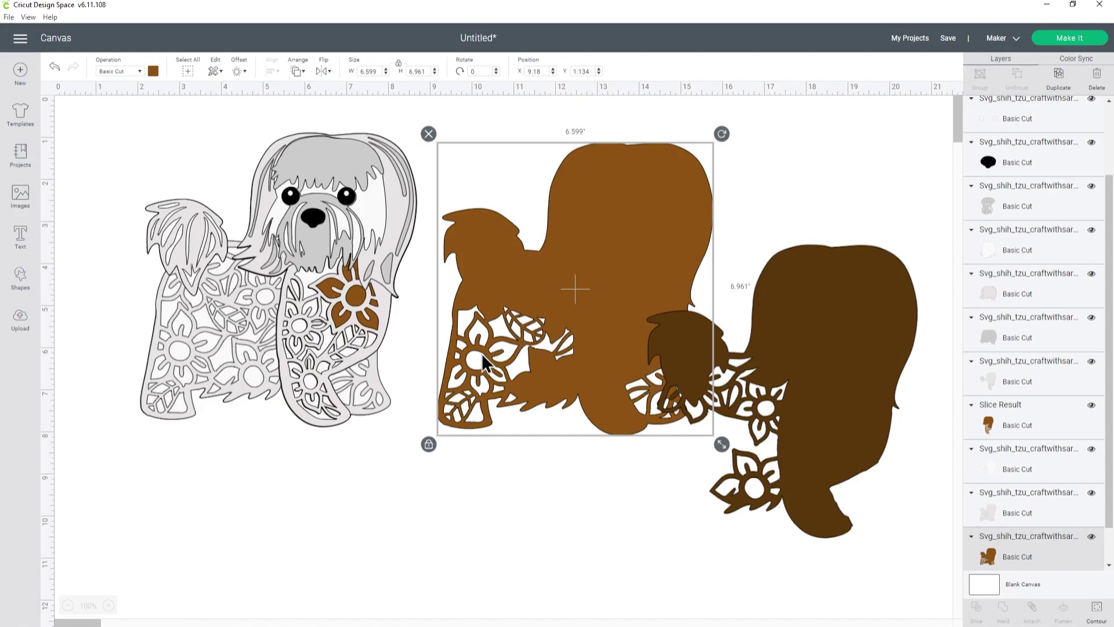
pyautogui.press('Delete')
# - Duplicate the dark brown layer, move the copies apart, and recolour one with the lighter brown material colour
pyautogui.moveTo(854, 329); pyautogui.dragTo(803, 320)
pyautogui.click(1052, 87)
pyautogui.moveTo(525, 258); pyautogui.dragTo(447, 204)
pyautogui.click(152, 71)
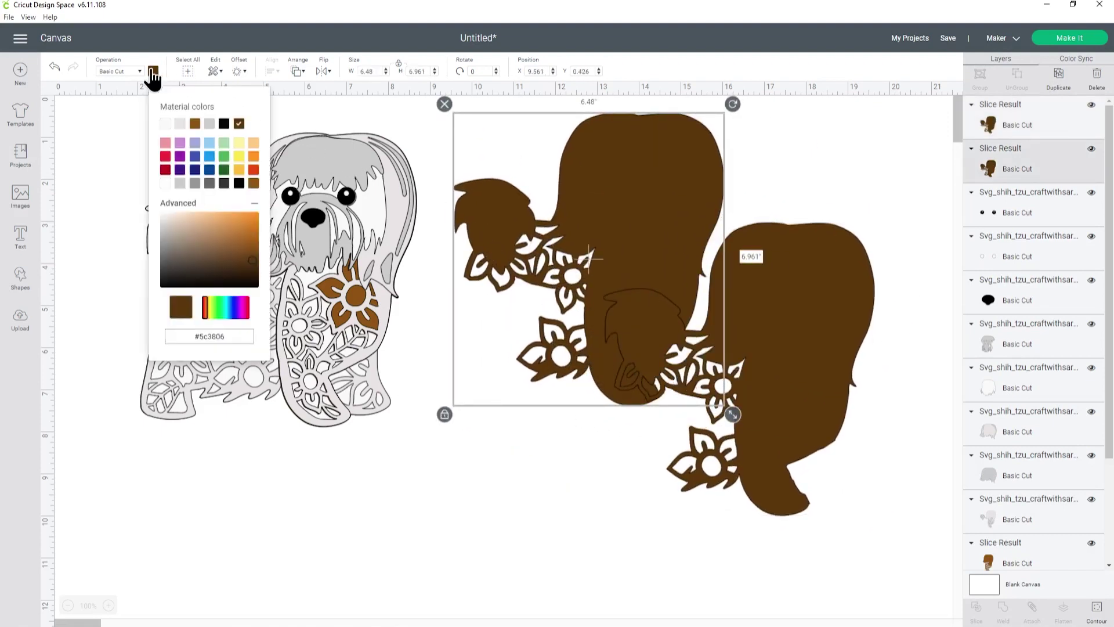
pyautogui.click(196, 124)
pyautogui.moveTo(592, 217); pyautogui.dragTo(580, 218)
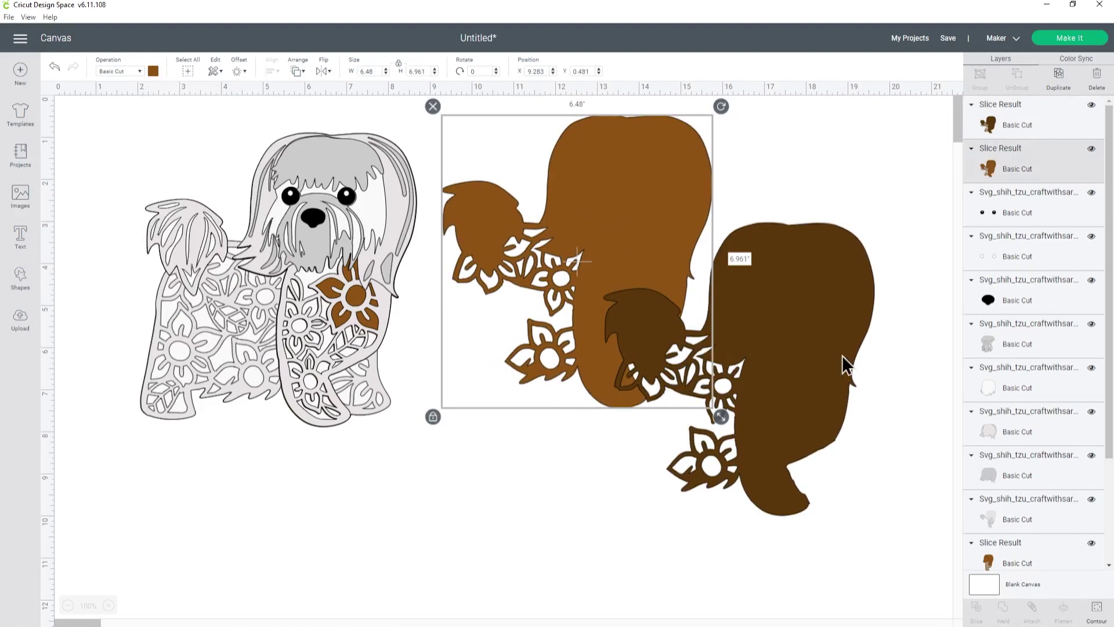
# - Hide all contours of the lighter brown copy to make it a solid shape
pyautogui.click(1097, 609)
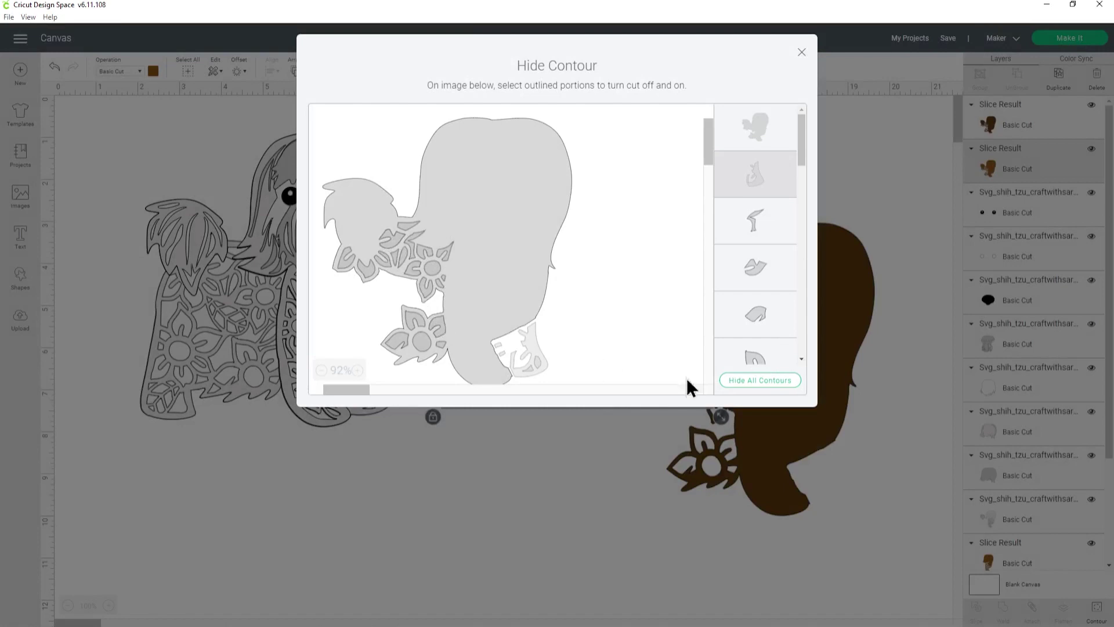
pyautogui.click(749, 383)
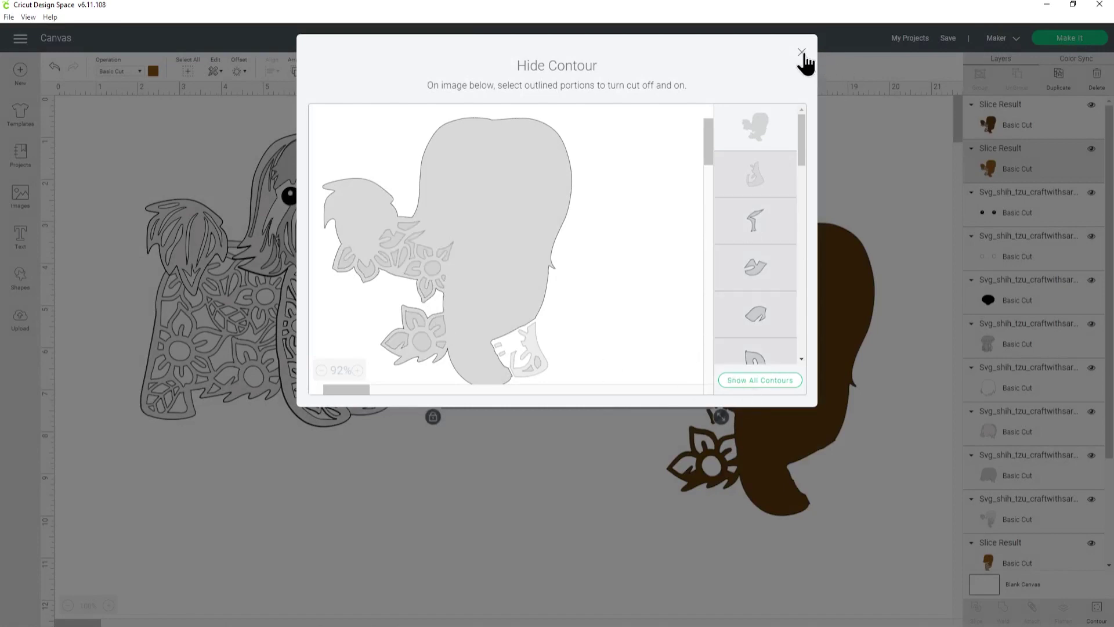
pyautogui.click(803, 53)
# - Move the dark brown layer aside and align the solid lighter brown layer over the dog
pyautogui.moveTo(675, 193); pyautogui.dragTo(689, 214)
pyautogui.moveTo(769, 249); pyautogui.dragTo(834, 253)
pyautogui.moveTo(622, 149); pyautogui.dragTo(308, 151)
# - Move the solid lighter brown layer down the layer order to just above the dog's two lowest layers
pyautogui.moveTo(994, 163); pyautogui.dragTo(1022, 500)
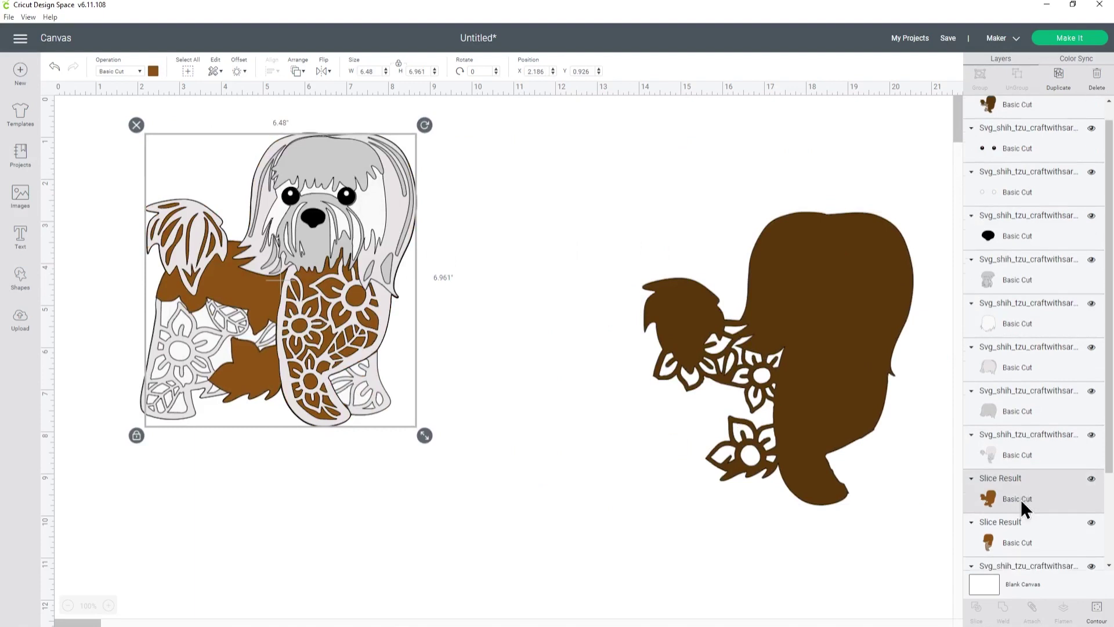
pyautogui.scroll(-3, 1021, 499)
pyautogui.moveTo(1005, 383); pyautogui.dragTo(1014, 486)
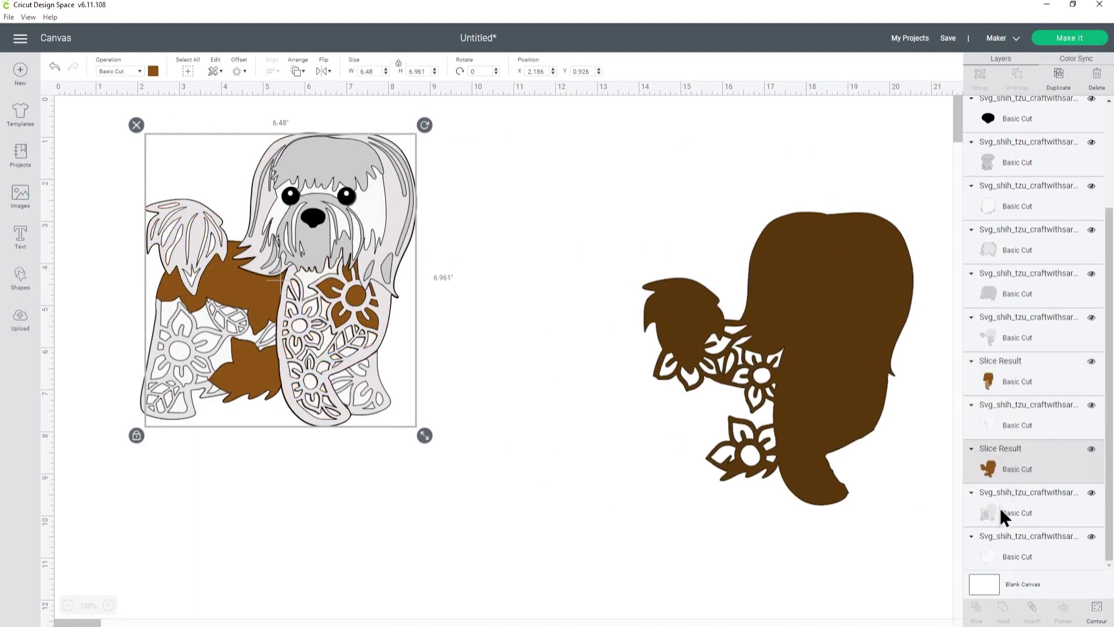
# - Align the dark brown layer over the dog and order it directly above the solid lighter brown layer
pyautogui.moveTo(818, 325); pyautogui.dragTo(320, 243)
pyautogui.moveTo(1008, 124); pyautogui.dragTo(1015, 483)
pyautogui.moveTo(1018, 392); pyautogui.dragTo(1007, 421)
pyautogui.click(726, 374)
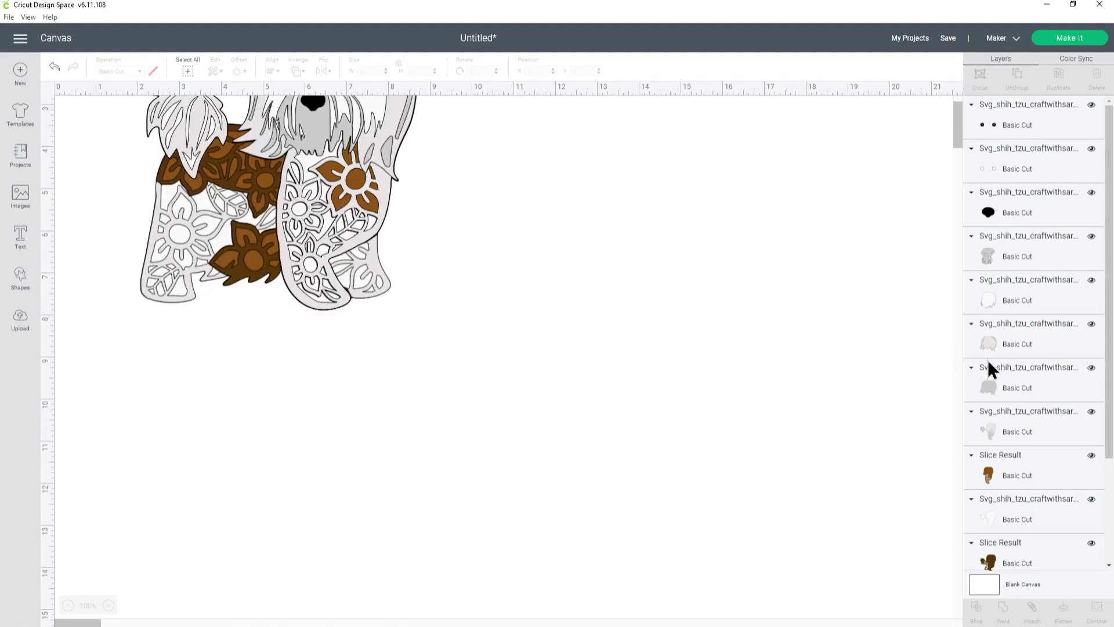
# - Duplicate the lighter brown head and front leg layer and move the copy clear of the dog
pyautogui.scroll(-1, 1027, 400)
pyautogui.click(1028, 399)
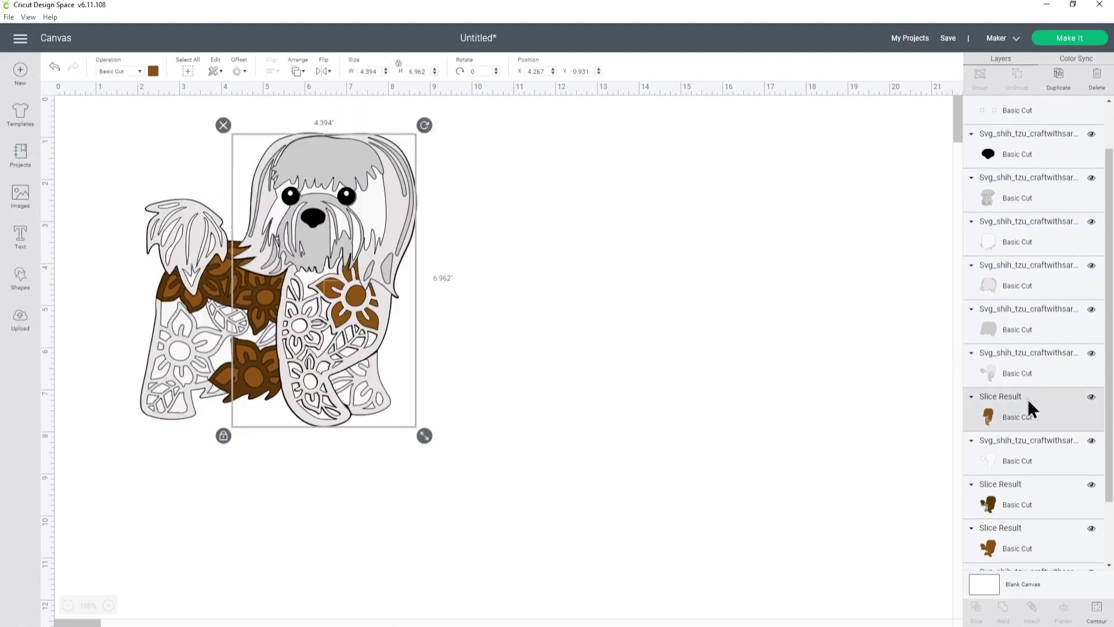
pyautogui.click(1059, 75)
pyautogui.moveTo(406, 214); pyautogui.dragTo(768, 215)
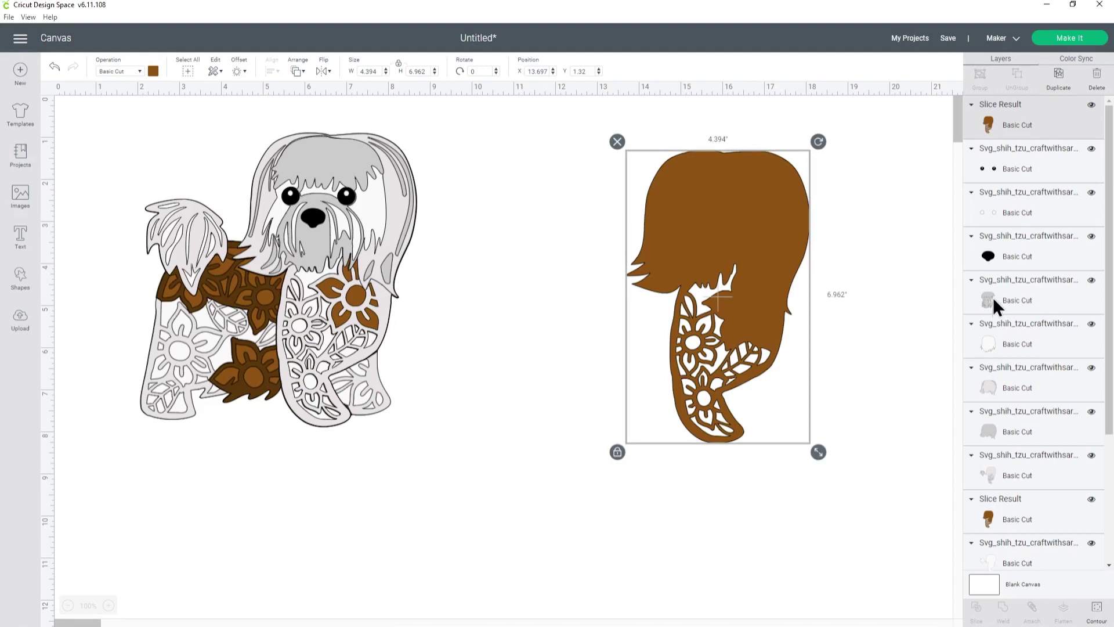
# - Duplicate the light grey head, tail and floral leg layer and align the copy over the separate brown piece
pyautogui.scroll(-2, 1010, 296)
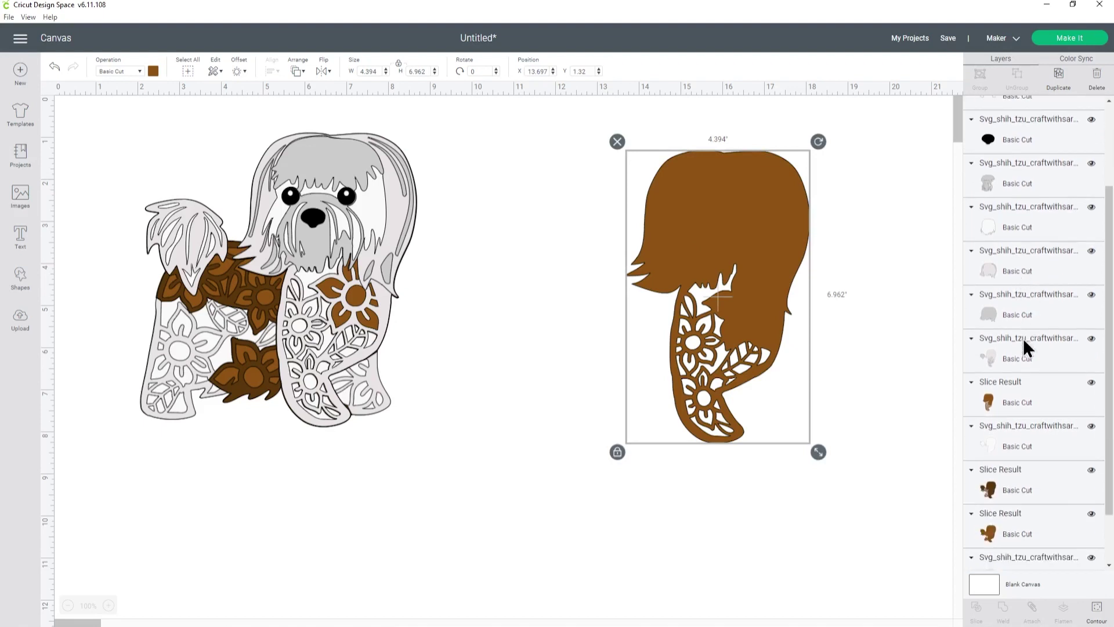
pyautogui.click(1023, 338)
pyautogui.click(1057, 78)
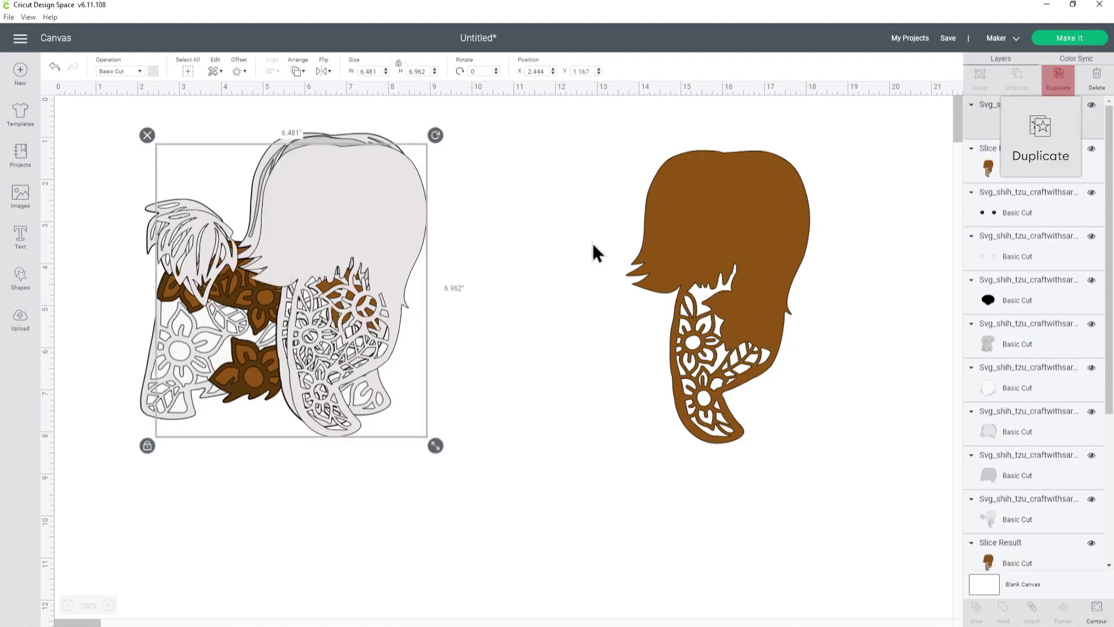
pyautogui.moveTo(383, 261); pyautogui.dragTo(765, 265)
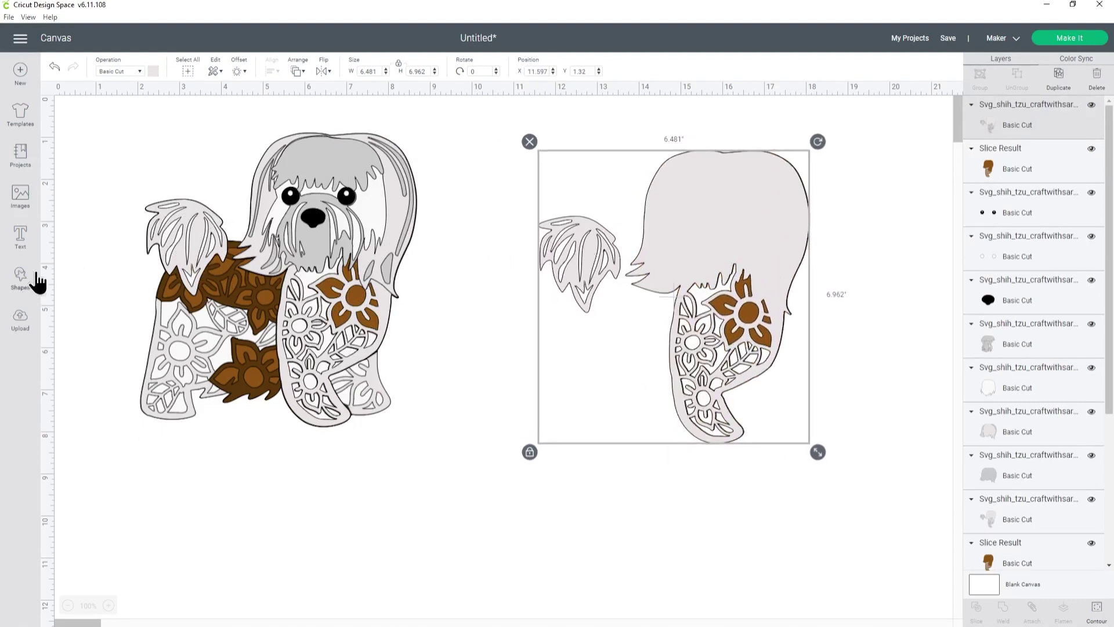
# - Add a circle, place it over the tail of the light grey copy, and slice the two
pyautogui.click(21, 277)
pyautogui.click(107, 198)
pyautogui.moveTo(191, 193); pyautogui.dragTo(575, 298)
pyautogui.click(620, 400)
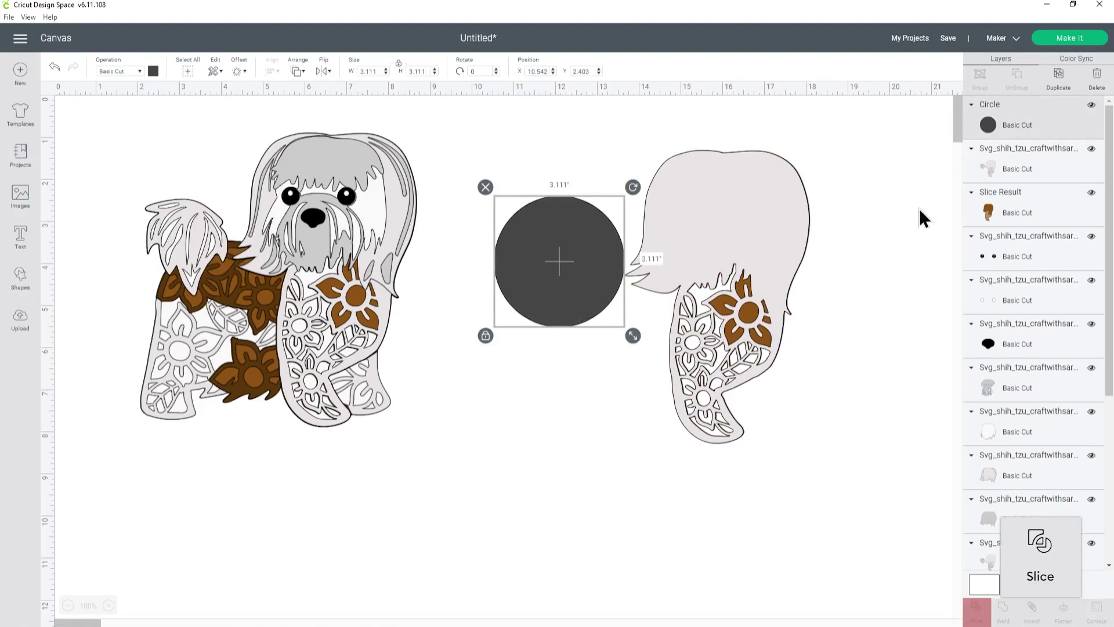
pyautogui.keyDown('shift'); pyautogui.click(1009, 168); pyautogui.keyUp('shift')
pyautogui.click(978, 610)
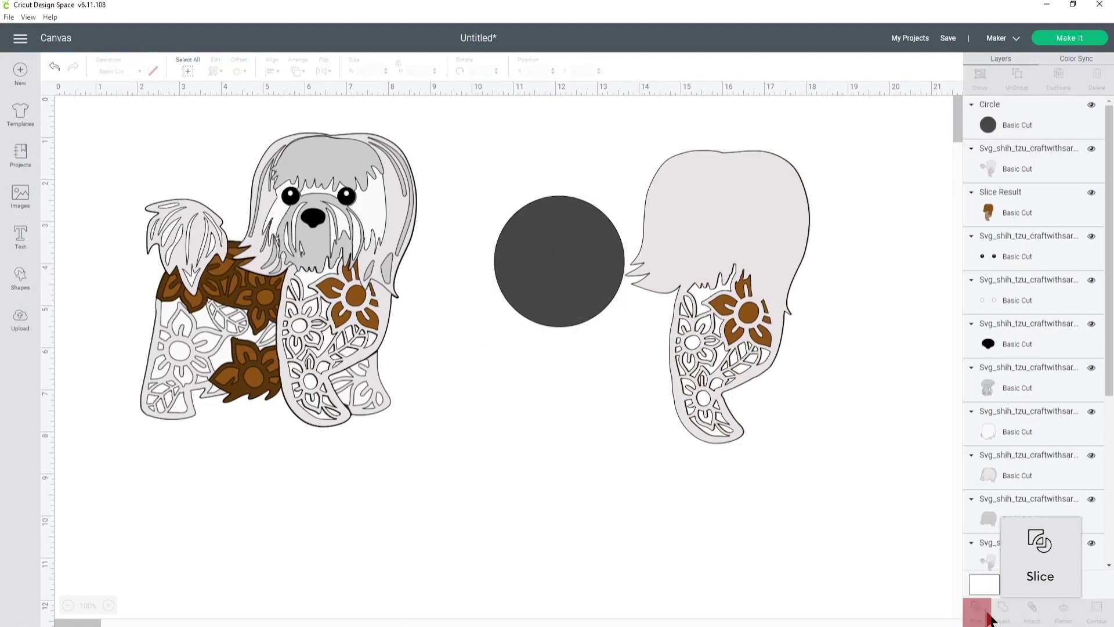
# - Delete the circle and tail pieces left over from the slice, keeping the light grey head and leg piece
pyautogui.click(1019, 123)
pyautogui.press('Delete')
pyautogui.click(1020, 165)
pyautogui.press('Delete')
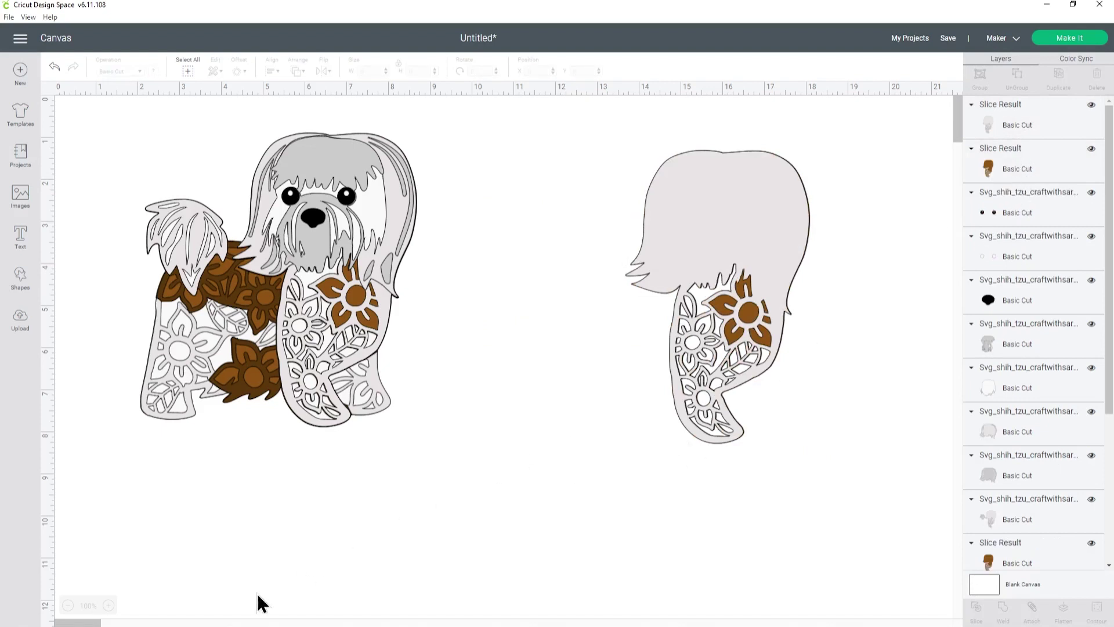
# - Recolour the separate light grey head and leg piece with the dark brown material colour
pyautogui.click(108, 605)
pyautogui.click(109, 605)
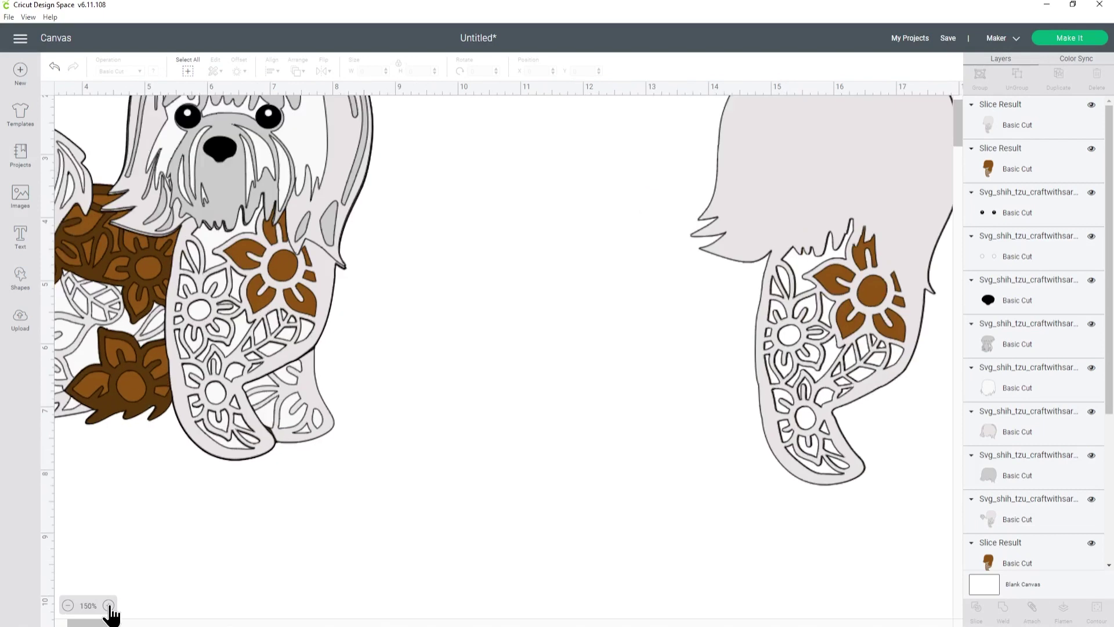
pyautogui.click(109, 605)
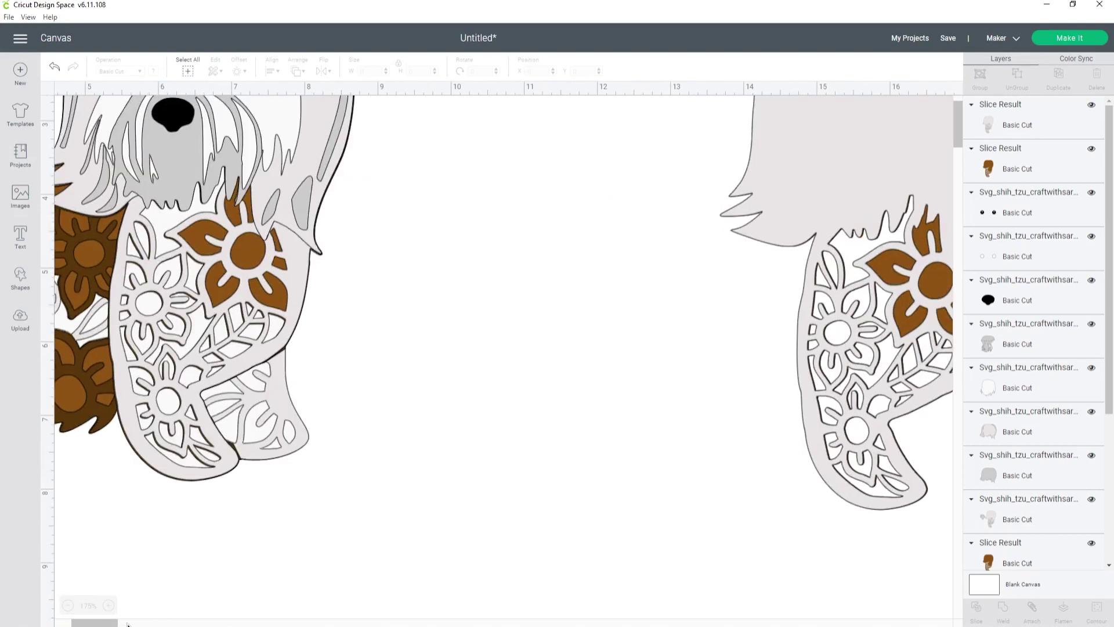
pyautogui.click(133, 624)
pyautogui.moveTo(133, 623); pyautogui.dragTo(113, 624)
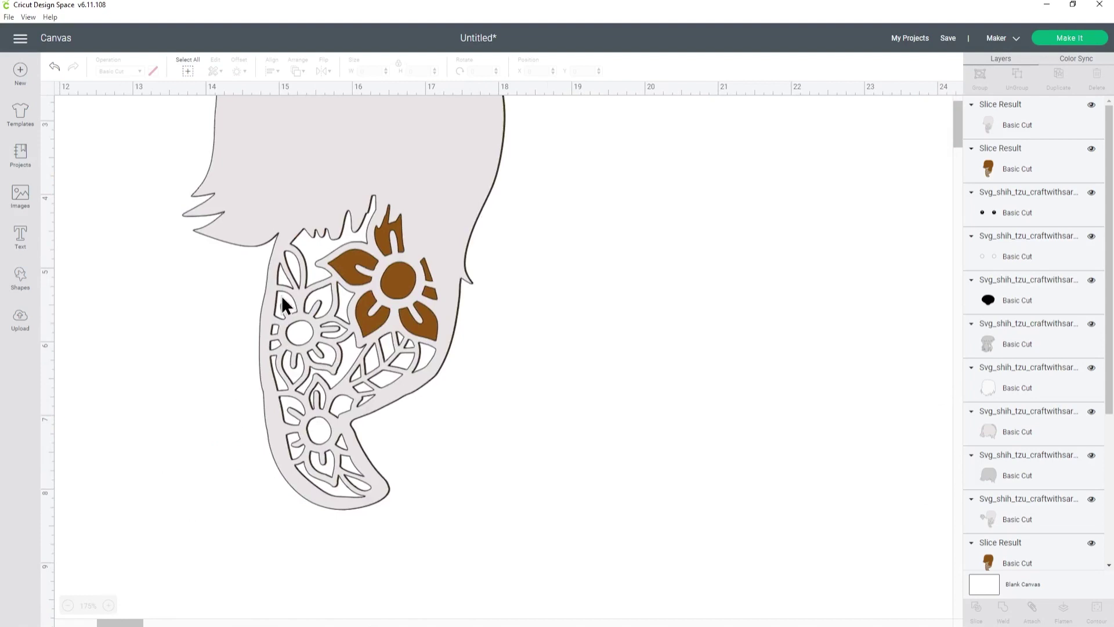
pyautogui.click(283, 297)
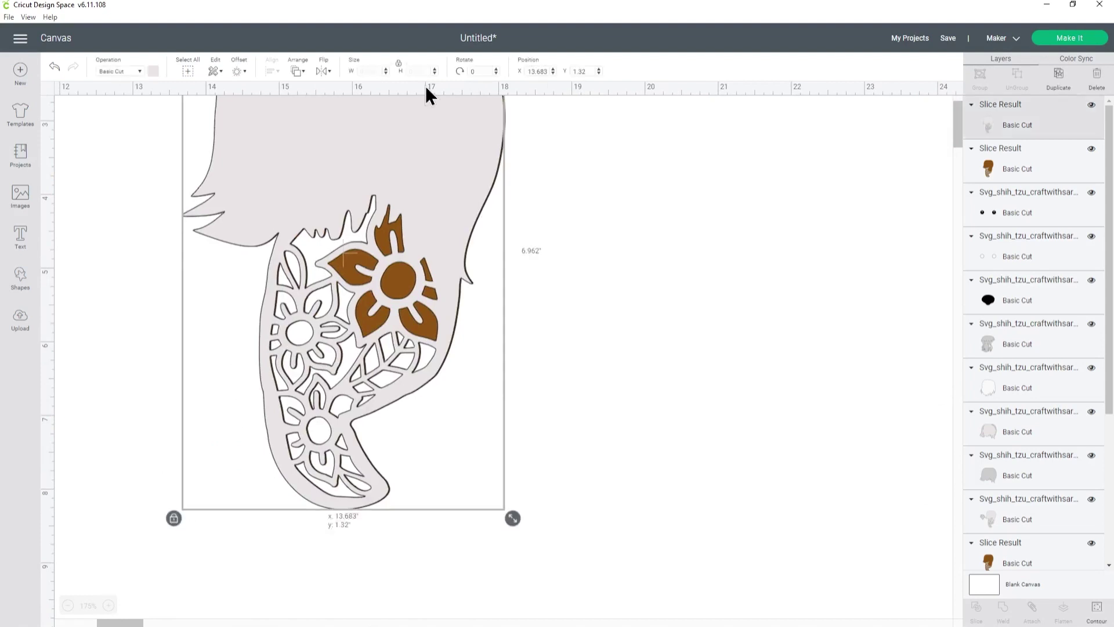
pyautogui.click(153, 71)
pyautogui.click(205, 124)
pyautogui.click(625, 270)
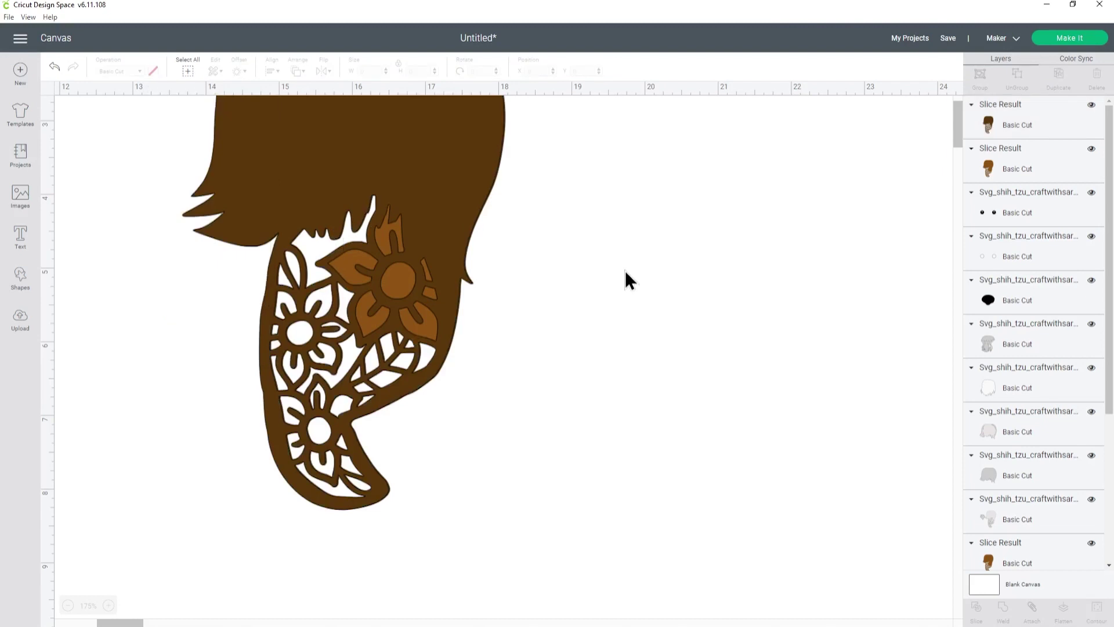
# - Add a light yellow circle about 0.5 in wide over the leg's outer edge below the brown flower
pyautogui.click(26, 283)
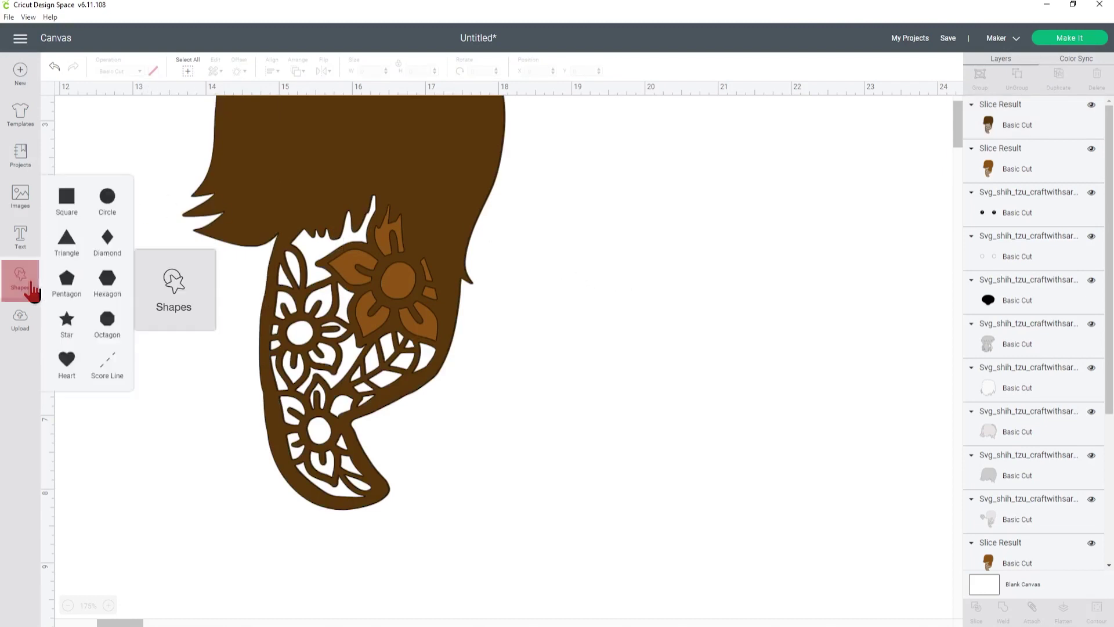
pyautogui.click(107, 197)
pyautogui.moveTo(242, 304); pyautogui.dragTo(650, 489)
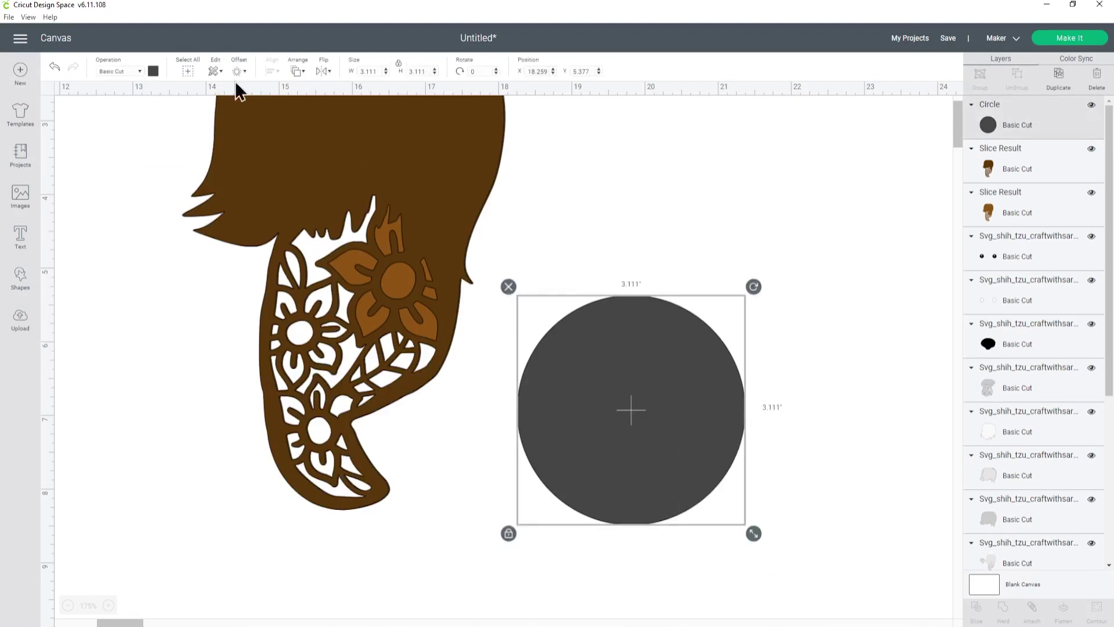
pyautogui.click(153, 70)
pyautogui.click(239, 143)
pyautogui.moveTo(754, 533); pyautogui.dragTo(426, 368)
pyautogui.click(480, 391)
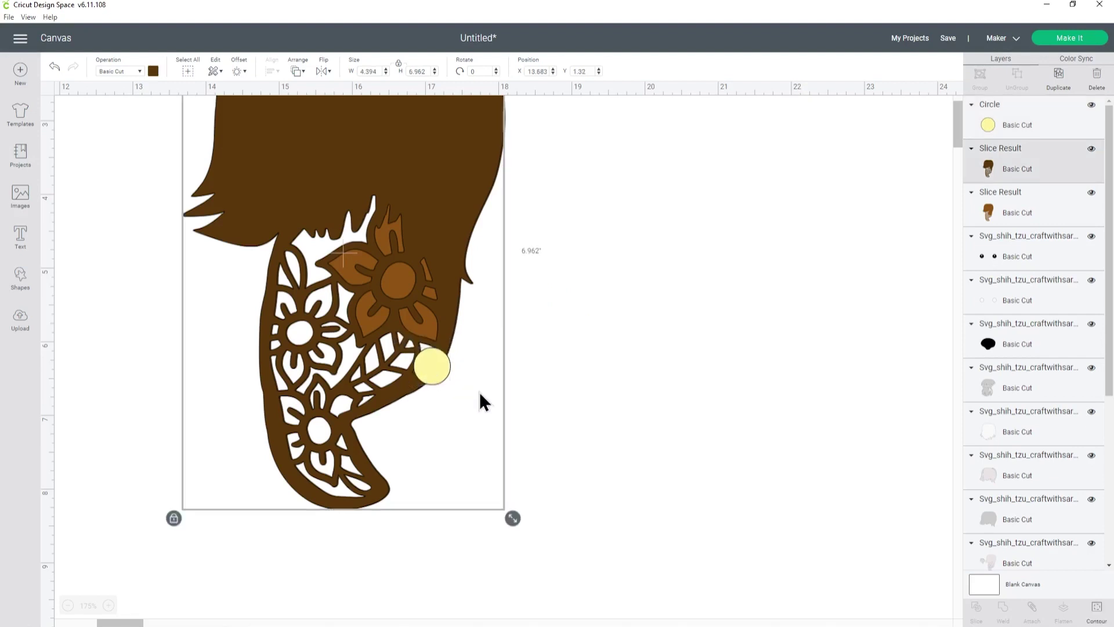
# - Duplicate the small yellow circle and place the copy over the leaf just below the brown flower
pyautogui.click(444, 367)
pyautogui.rightClick(434, 364)
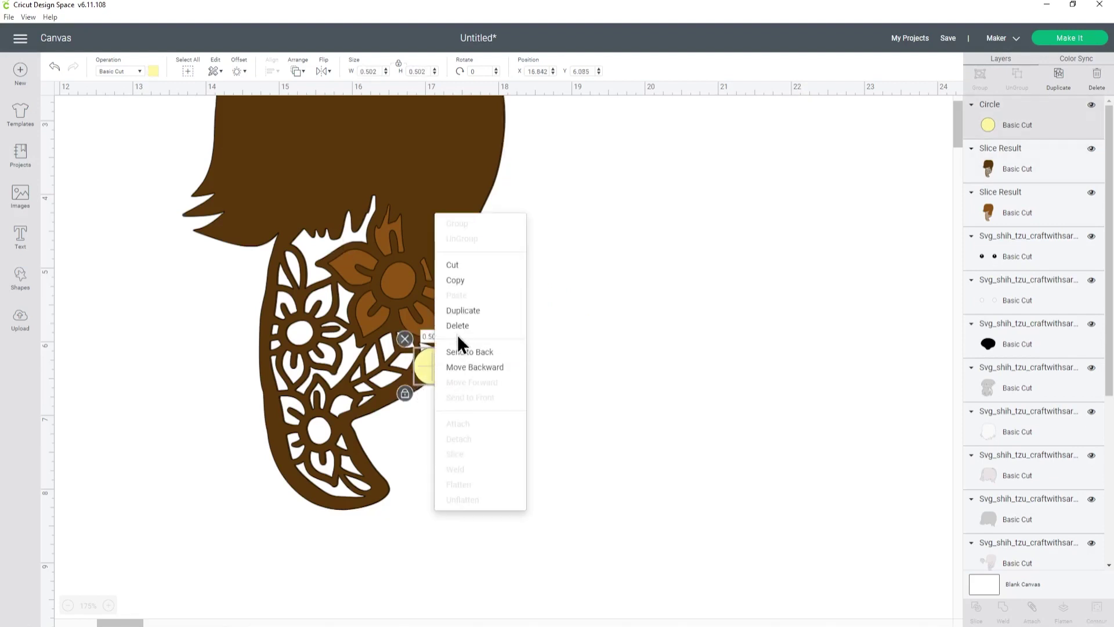
pyautogui.click(464, 310)
pyautogui.moveTo(459, 375); pyautogui.dragTo(392, 350)
pyautogui.click(576, 392)
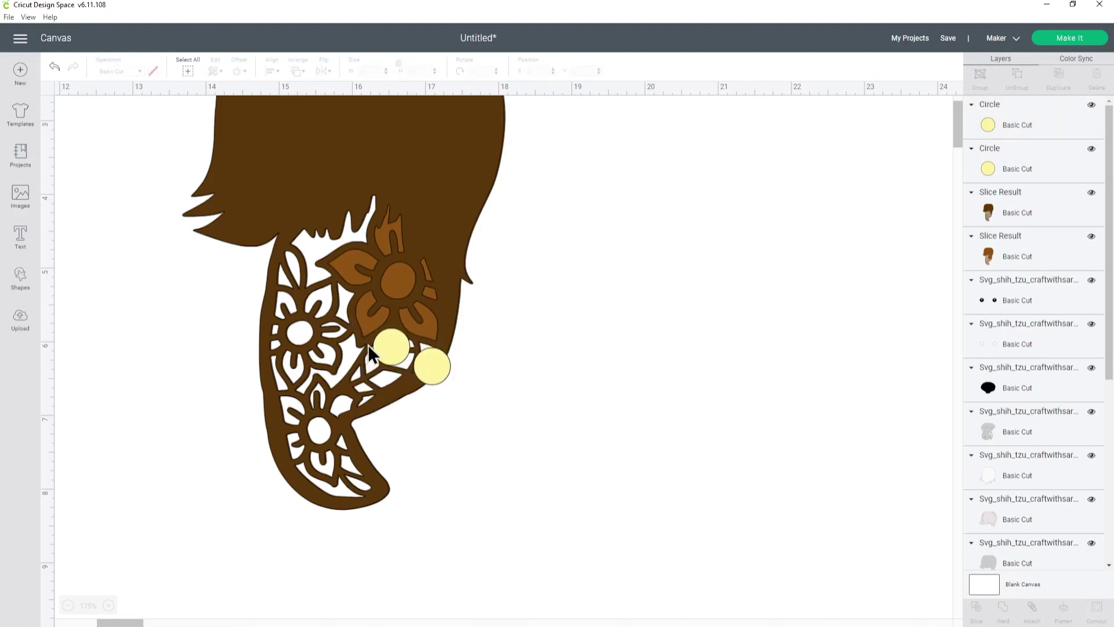
# - Add a square beside the dark brown piece and recolour it with the light yellow material colour #fef59c
pyautogui.click(108, 605)
pyautogui.click(109, 606)
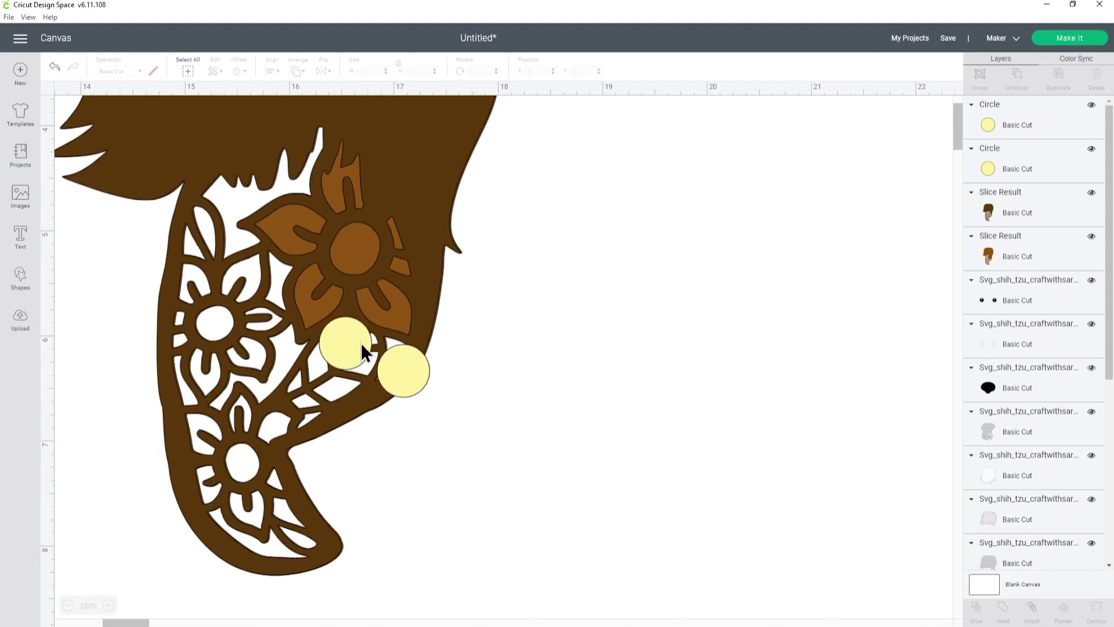
pyautogui.click(23, 279)
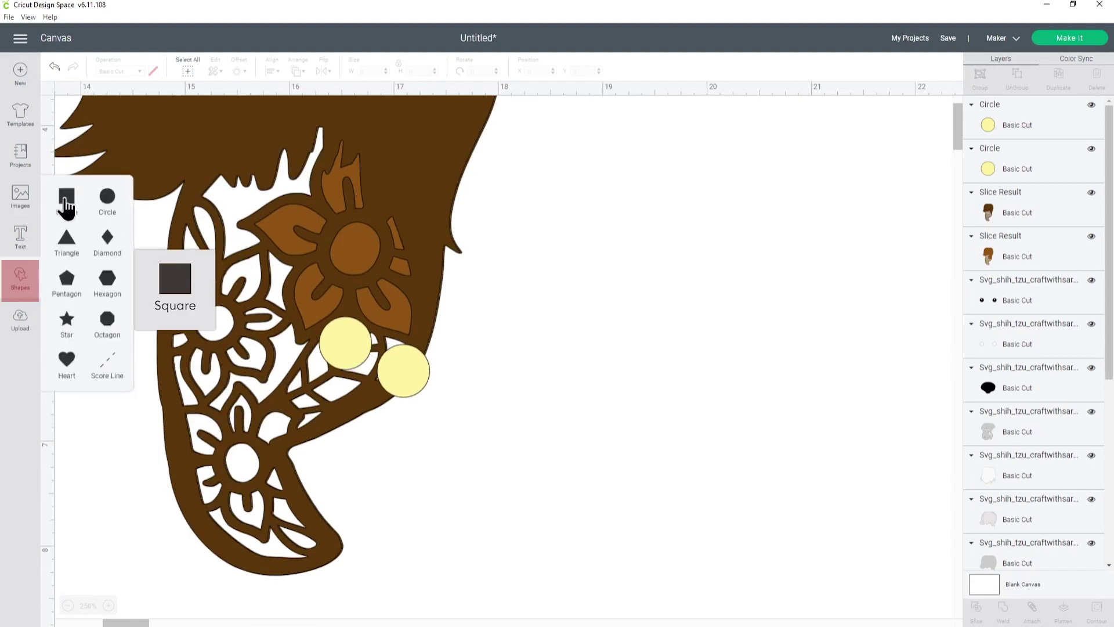
pyautogui.click(67, 200)
pyautogui.moveTo(229, 221); pyautogui.dragTo(604, 249)
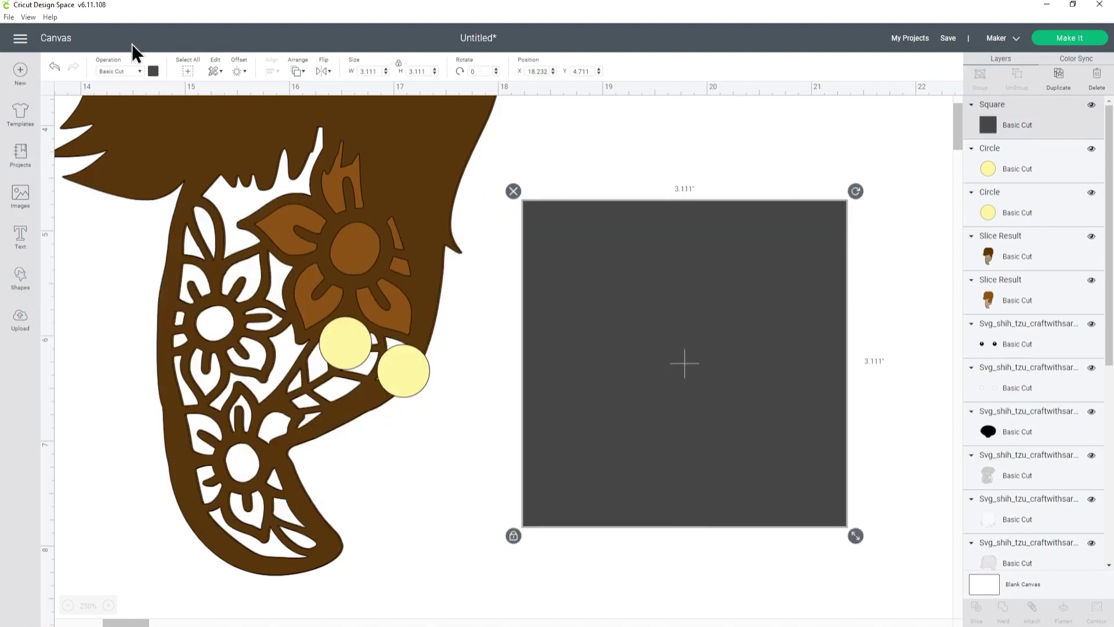
pyautogui.click(153, 71)
pyautogui.click(254, 123)
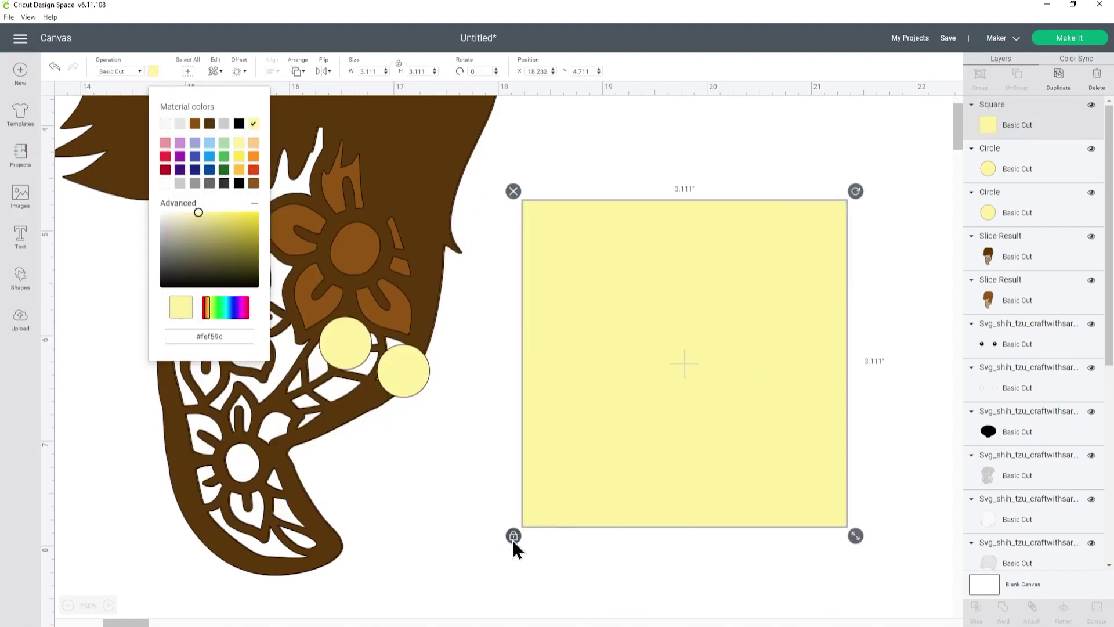
# - Unlock the square's proportions, shrink it to a thin strip, rotate it about 294°, and bridge the two yellow circles with it
pyautogui.click(513, 536)
pyautogui.moveTo(856, 535); pyautogui.dragTo(546, 253)
pyautogui.moveTo(549, 188); pyautogui.dragTo(506, 183)
pyautogui.moveTo(525, 227); pyautogui.dragTo(391, 341)
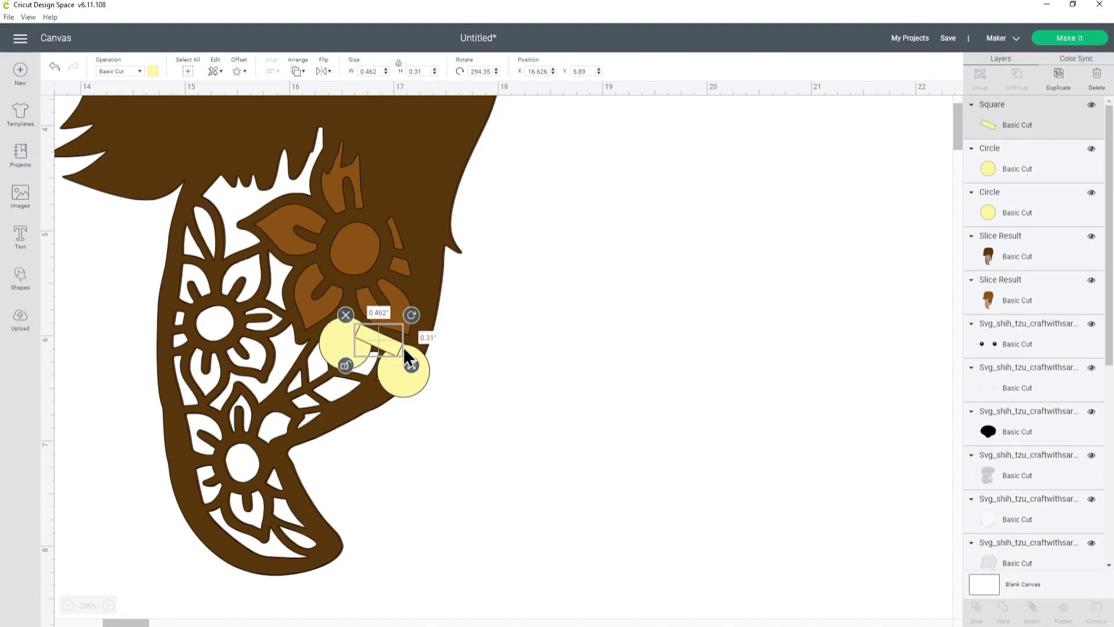
# - Duplicate the yellow strip, rotate the copy to about 229°, and place it along the inner side of the leaf circle
pyautogui.rightClick(386, 344)
pyautogui.hotkey('ctrl', 'd')
pyautogui.moveTo(442, 375); pyautogui.dragTo(402, 414)
pyautogui.click(465, 402)
pyautogui.click(509, 438)
pyautogui.moveTo(481, 429); pyautogui.dragTo(294, 351)
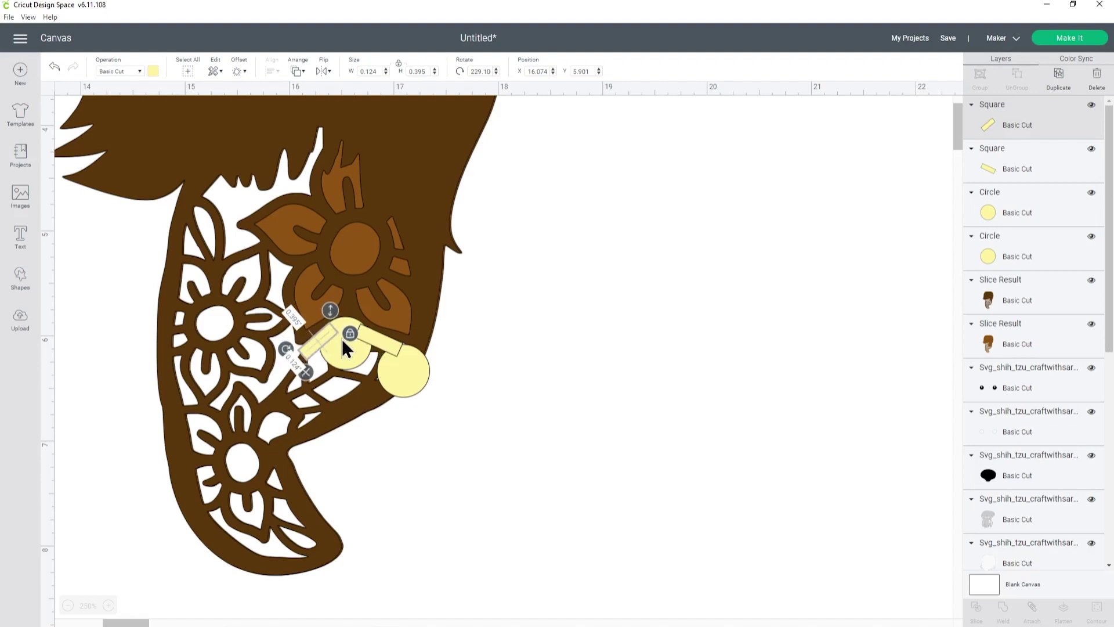
pyautogui.rightClick(320, 334)
pyautogui.click(597, 295)
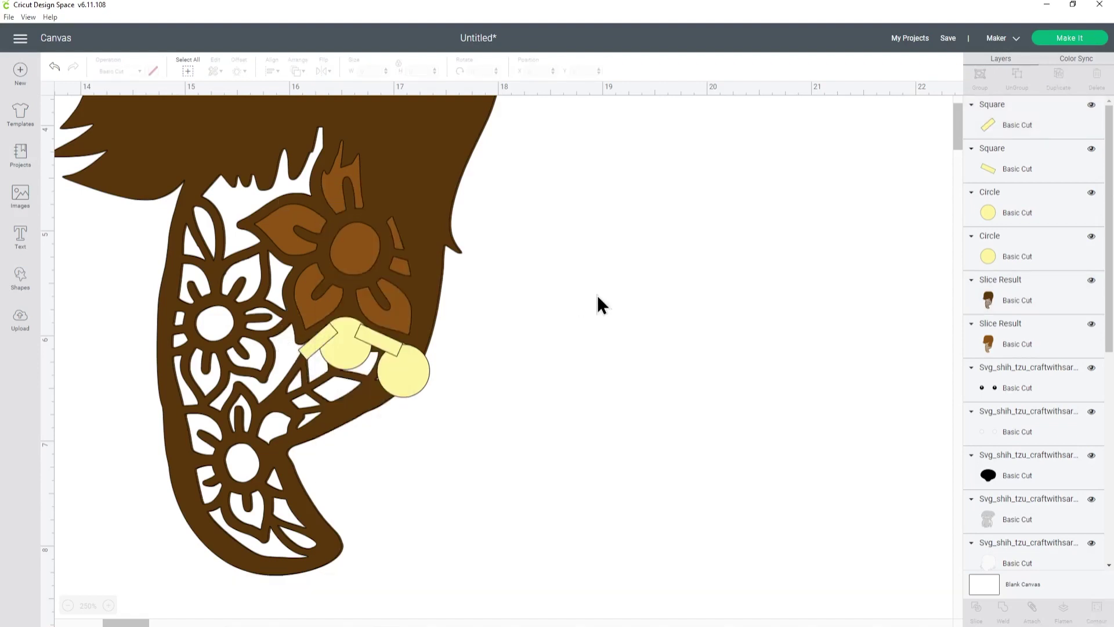
# - Duplicate the inner yellow strip, enlarge the copy, and lay it across the top of the leg beneath the hair
pyautogui.click(1045, 119)
pyautogui.click(1057, 82)
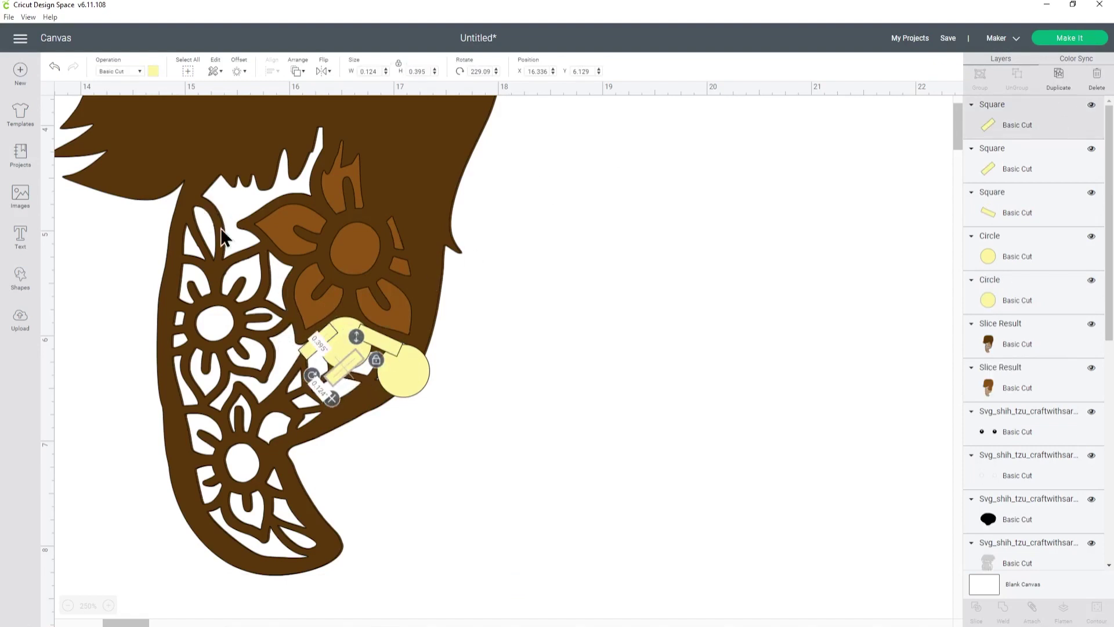
pyautogui.moveTo(347, 376); pyautogui.dragTo(250, 357)
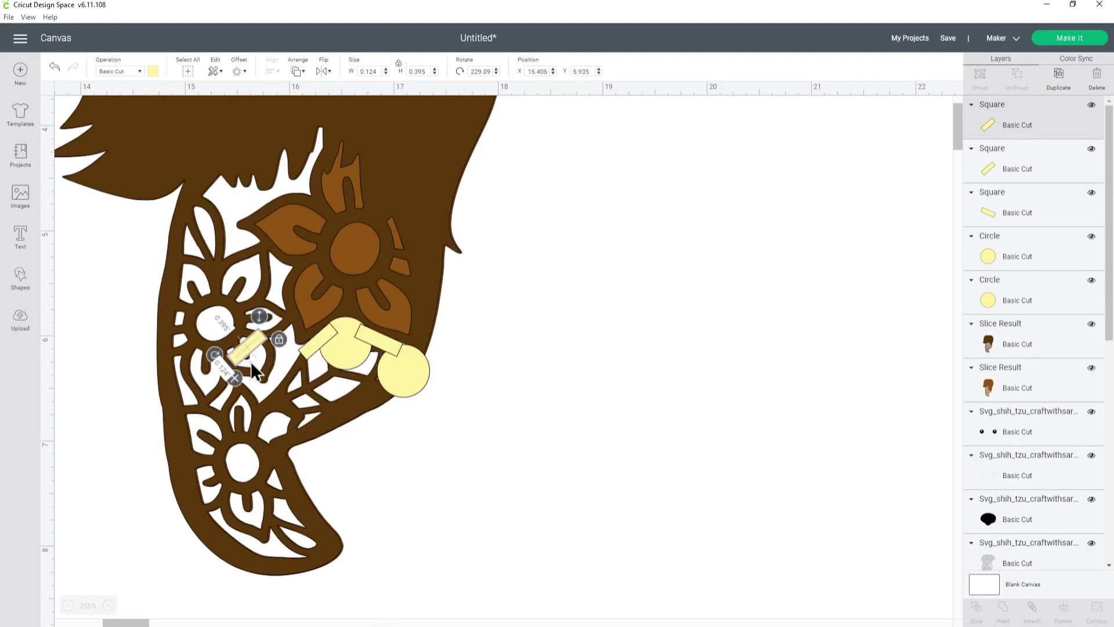
pyautogui.moveTo(260, 315); pyautogui.dragTo(206, 212)
pyautogui.click(587, 280)
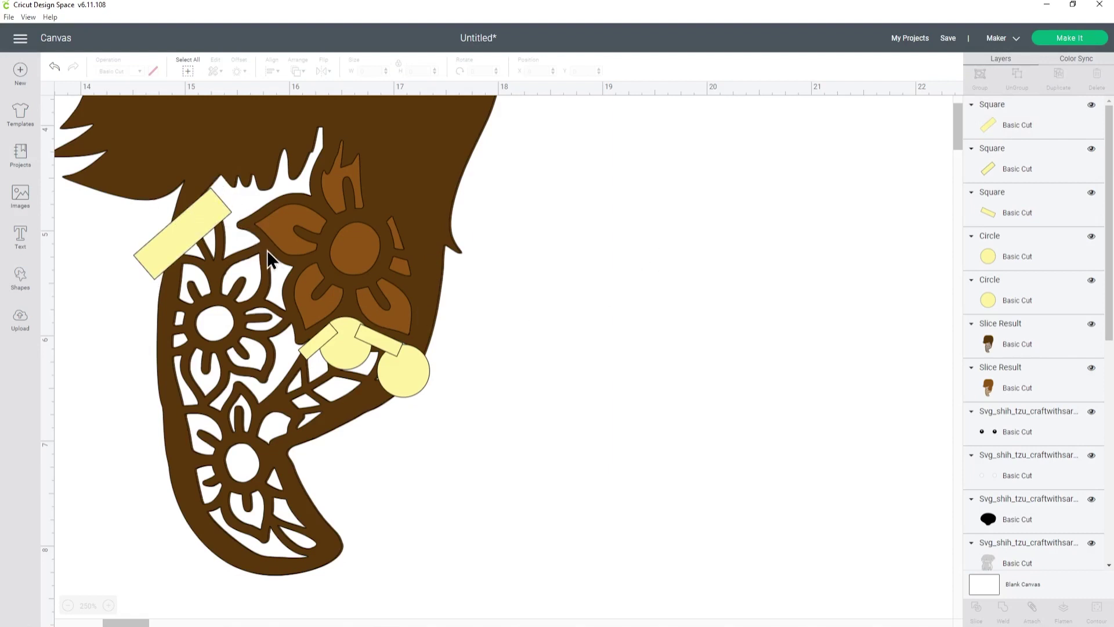
# - Duplicate the small inner strip, rotate the copy to about 139°, shrink it slightly, and fit it between the brown flower's petals
pyautogui.click(322, 345)
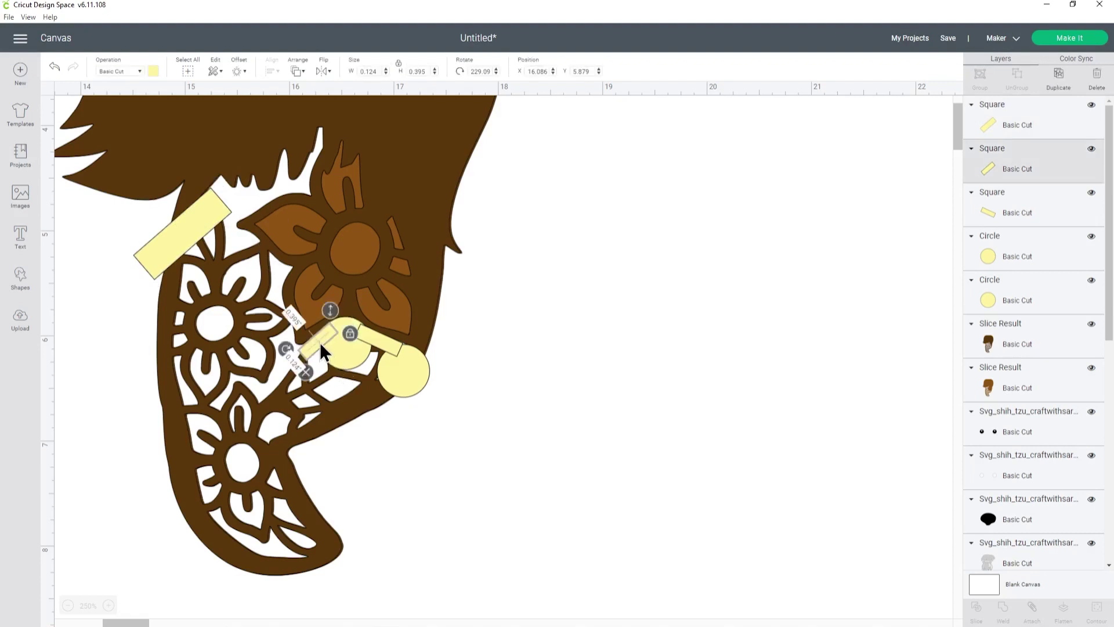
pyautogui.rightClick(320, 343)
pyautogui.click(361, 290)
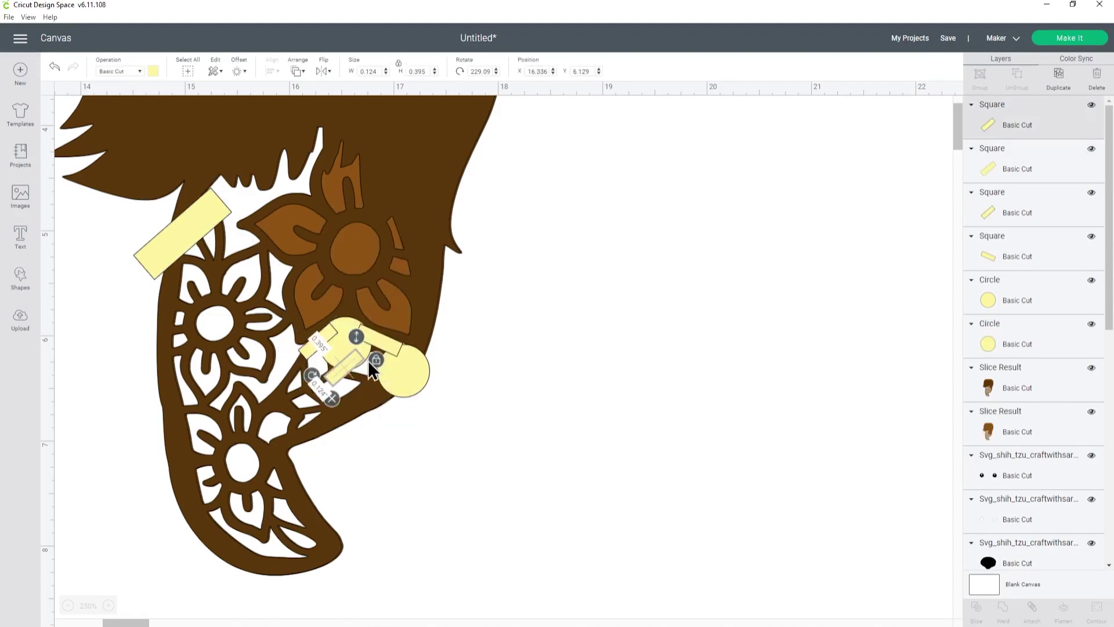
pyautogui.moveTo(308, 374); pyautogui.dragTo(348, 402)
pyautogui.moveTo(342, 363); pyautogui.dragTo(270, 265)
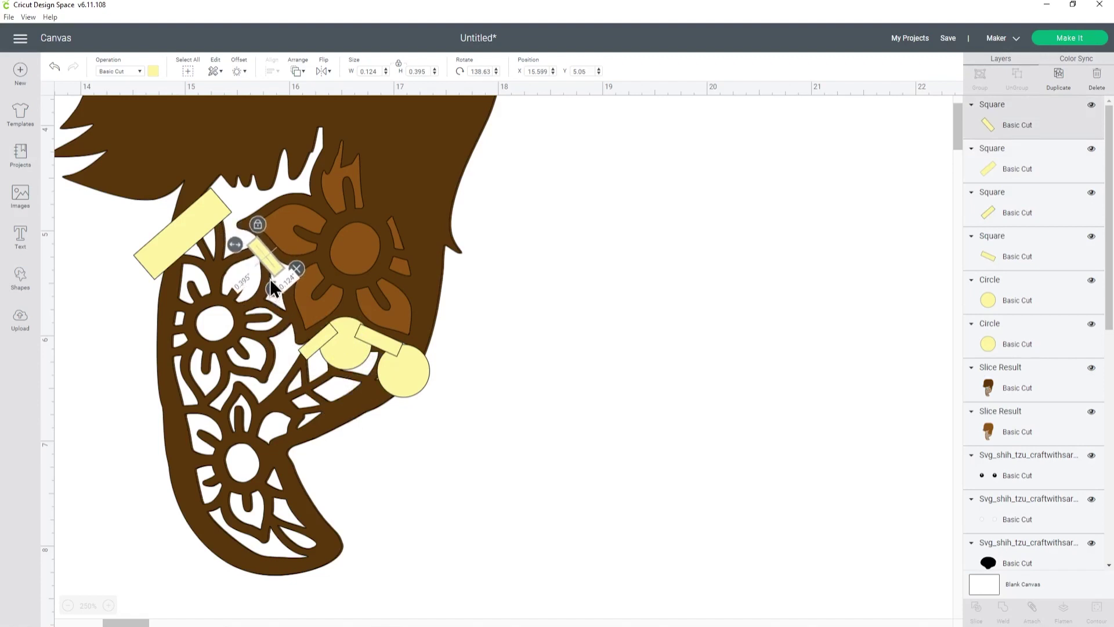
pyautogui.moveTo(238, 245)
pyautogui.mouseDown()
pyautogui.moveTo(249, 255)
pyautogui.moveTo(240, 249)
pyautogui.mouseUp()
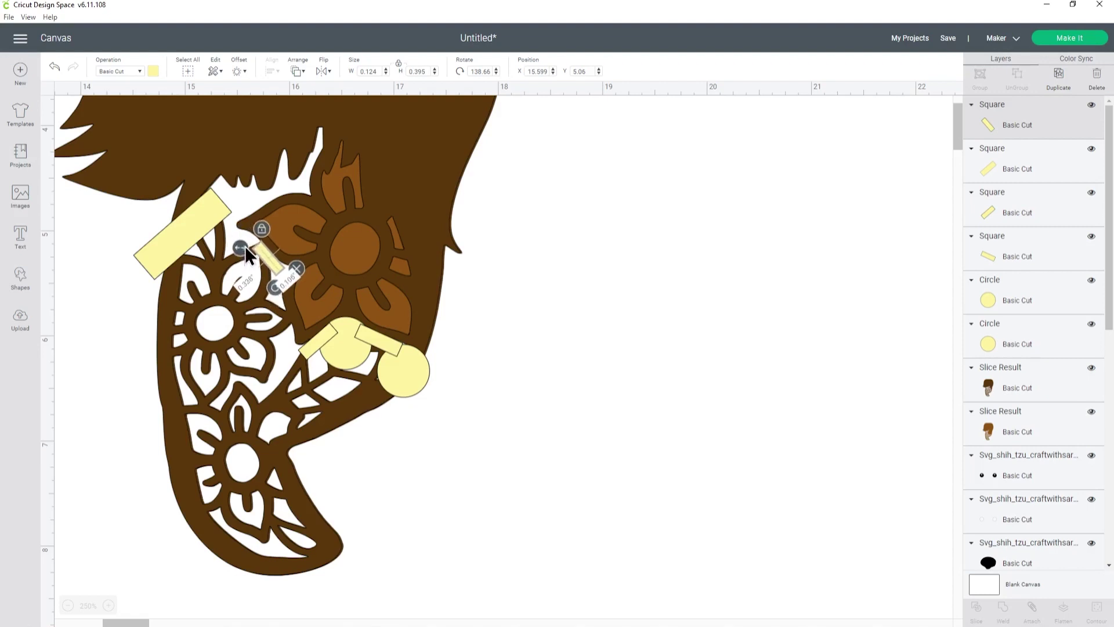
# - Rotate the small yellow strip to about 135° and weld all four yellow strips and both circles into one shape
pyautogui.moveTo(277, 287); pyautogui.dragTo(268, 262)
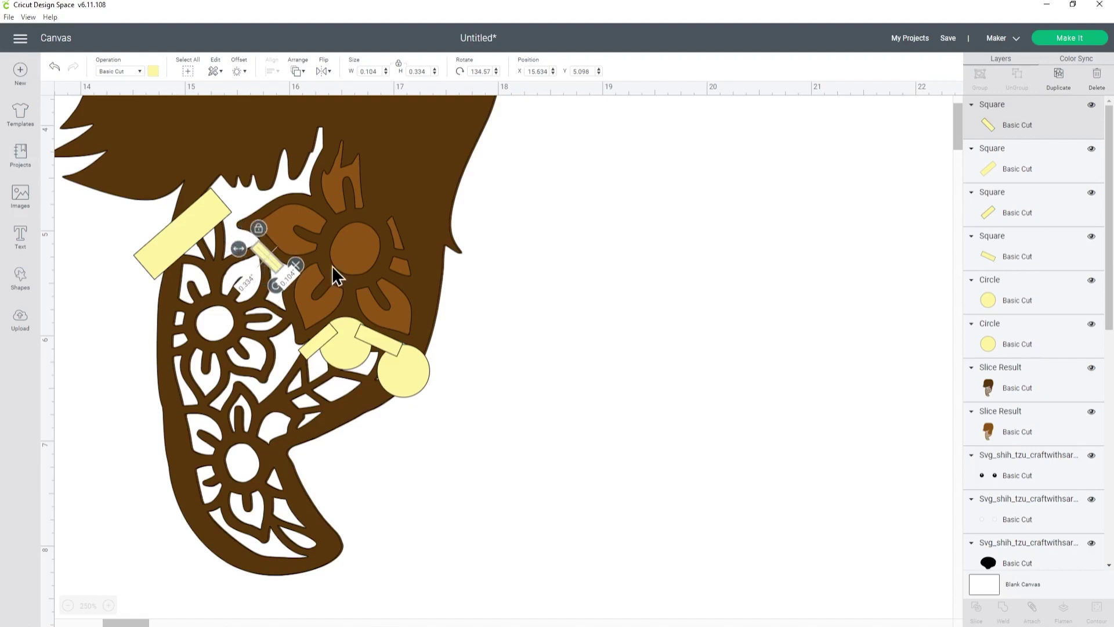
pyautogui.click(524, 286)
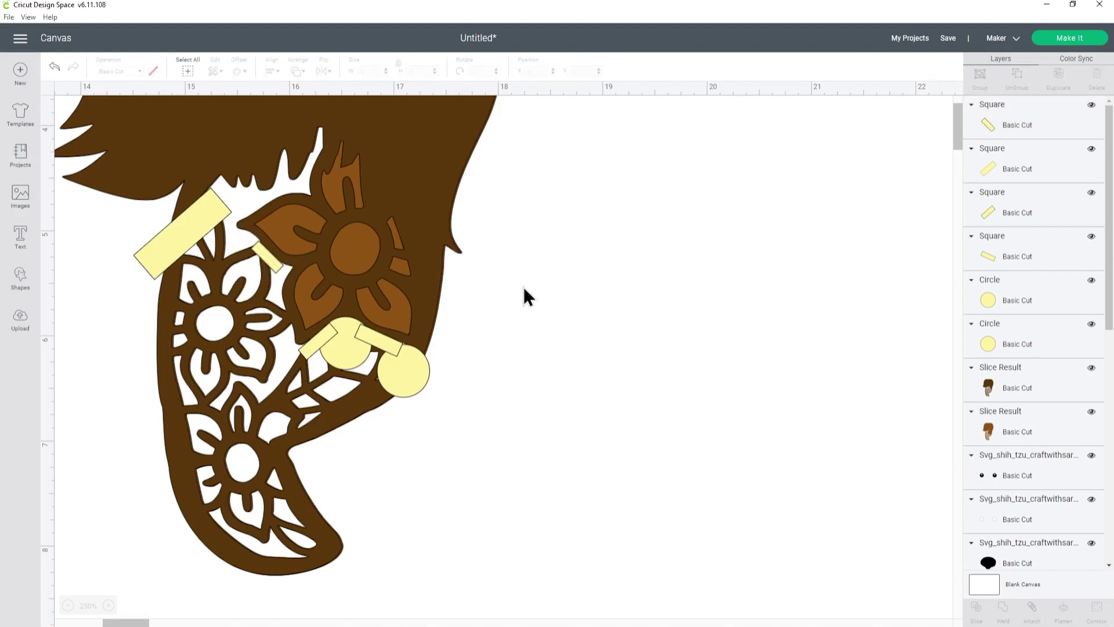
pyautogui.click(1032, 114)
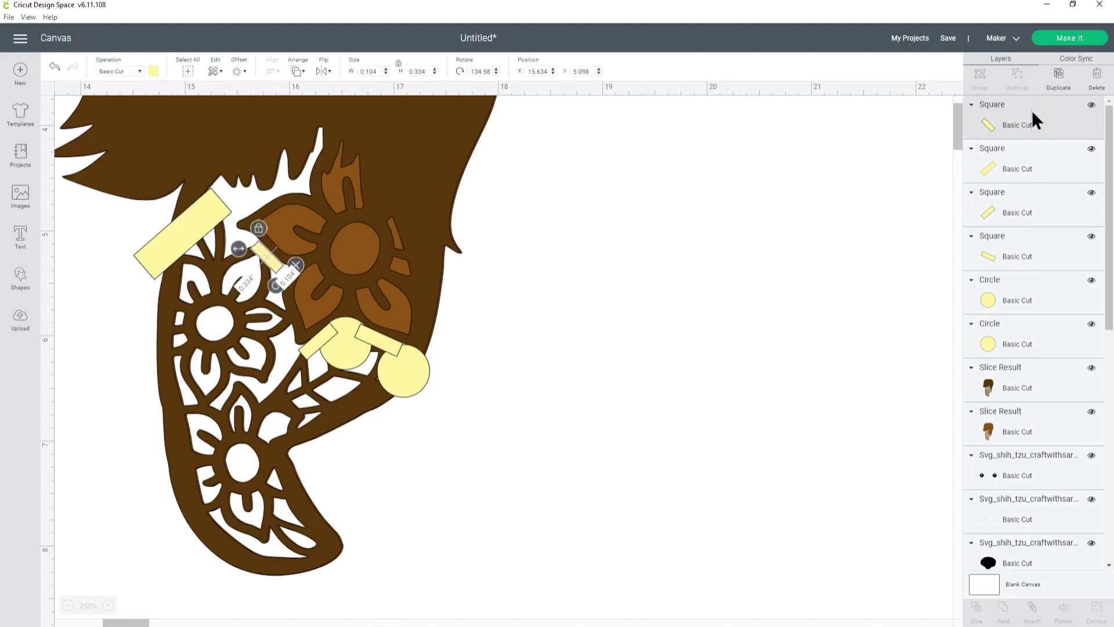
pyautogui.keyDown('shift'); pyautogui.click(1030, 162); pyautogui.keyUp('shift')
pyautogui.keyDown('shift'); pyautogui.click(1022, 213); pyautogui.keyUp('shift')
pyautogui.keyDown('shift'); pyautogui.click(1006, 245); pyautogui.keyUp('shift')
pyautogui.keyDown('shift'); pyautogui.click(1003, 293); pyautogui.keyUp('shift')
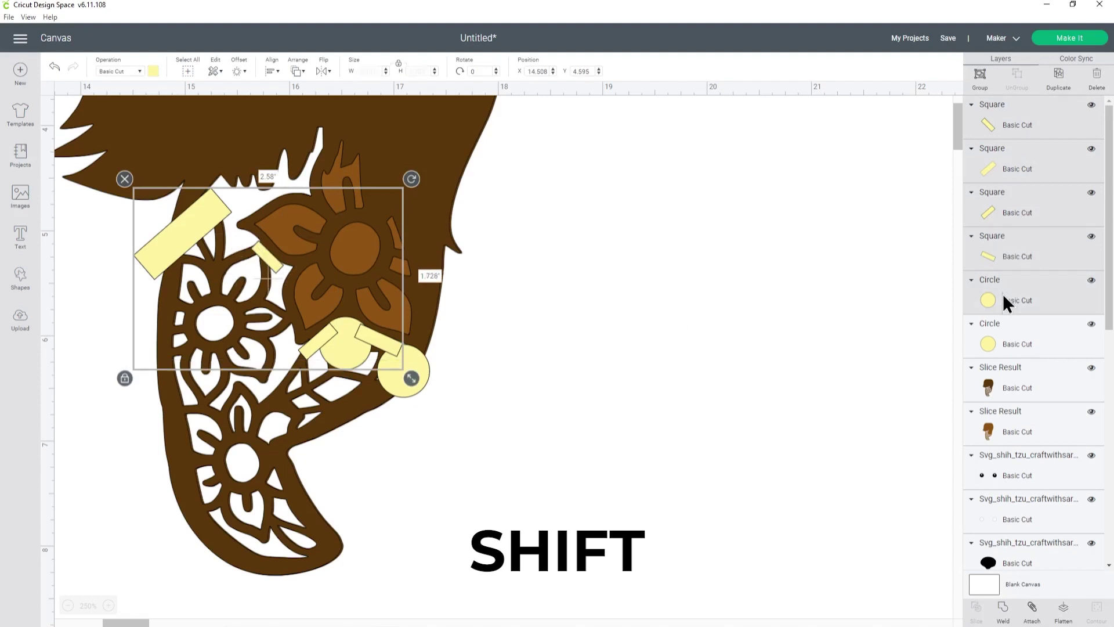
pyautogui.keyDown('shift'); pyautogui.click(1008, 337); pyautogui.keyUp('shift')
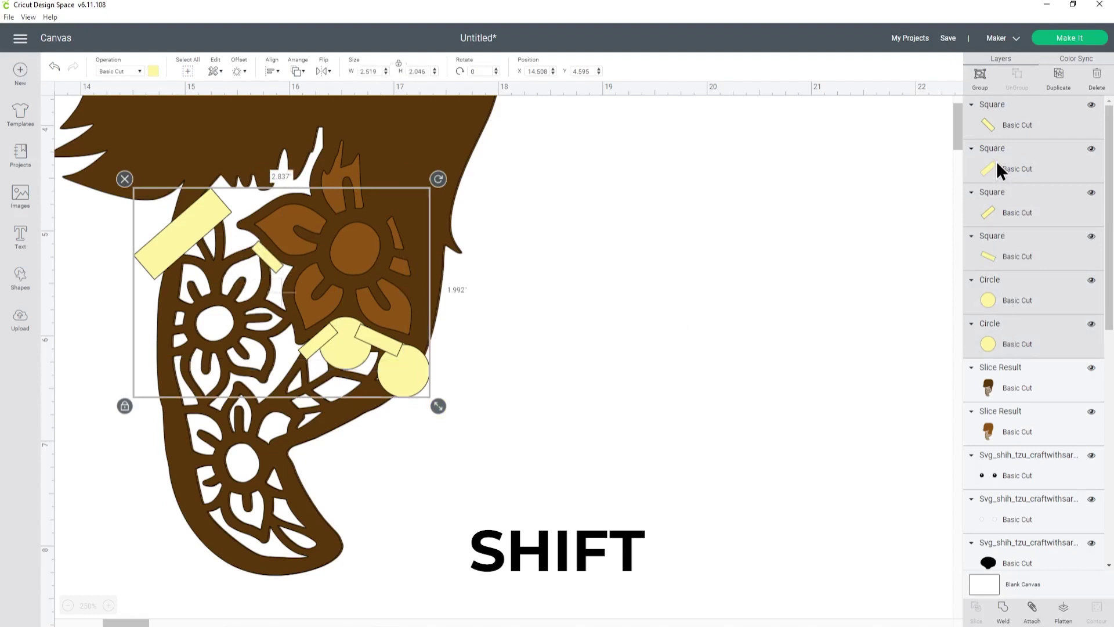
pyautogui.click(1004, 611)
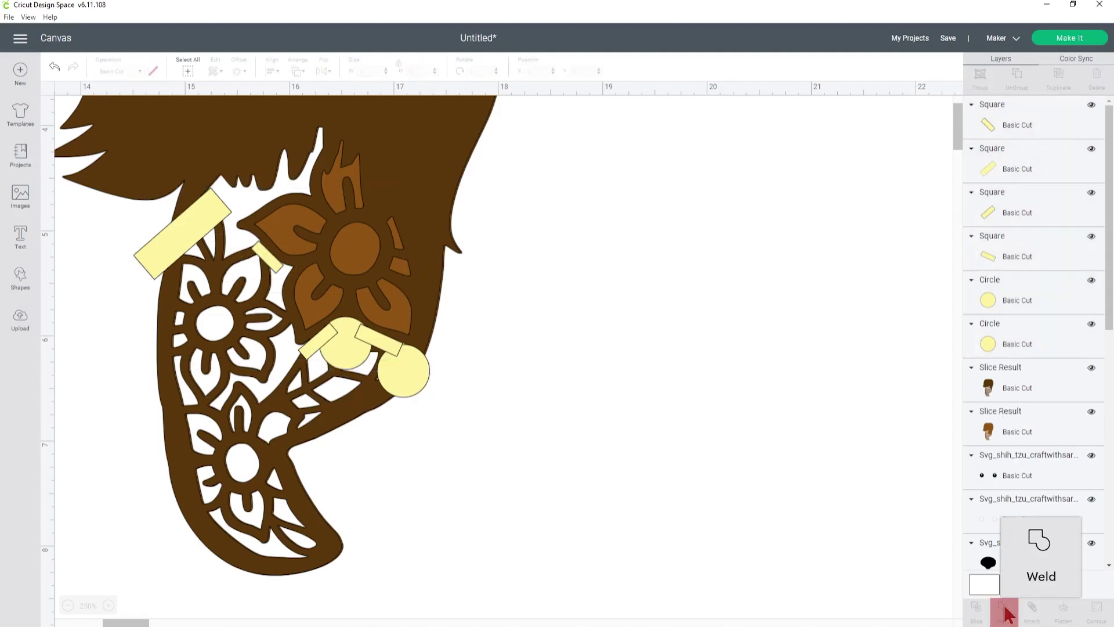
# - Slice the dark brown silhouette layer with the welded yellow shape
pyautogui.click(1005, 106)
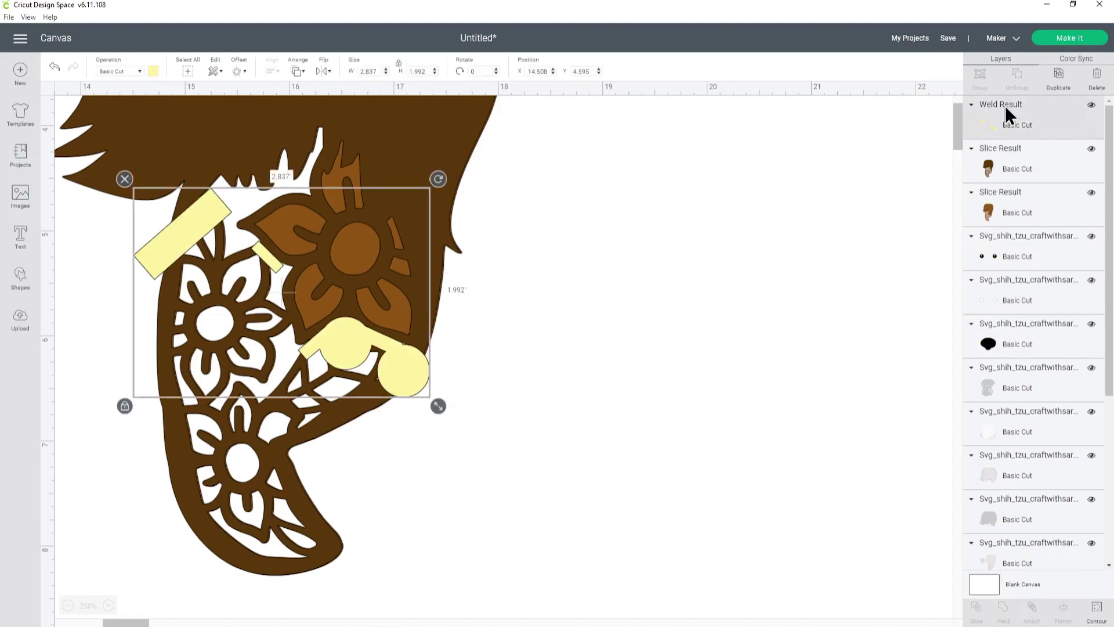
pyautogui.press('shift')
pyautogui.keyDown('shift'); pyautogui.click(1007, 166); pyautogui.keyUp('shift')
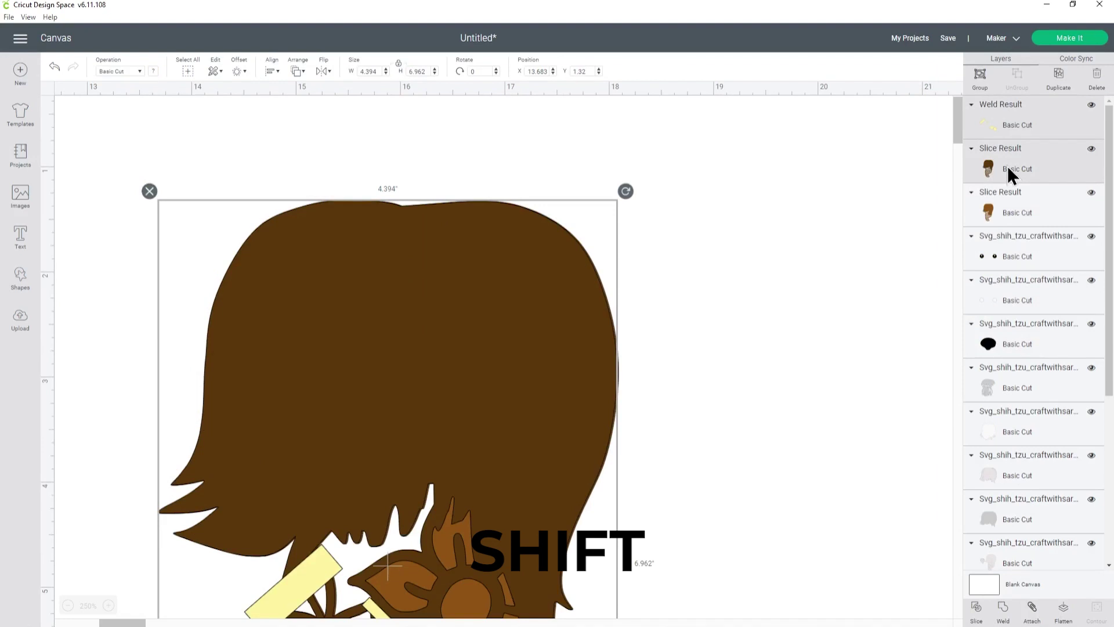
pyautogui.scroll(-3, 596, 441)
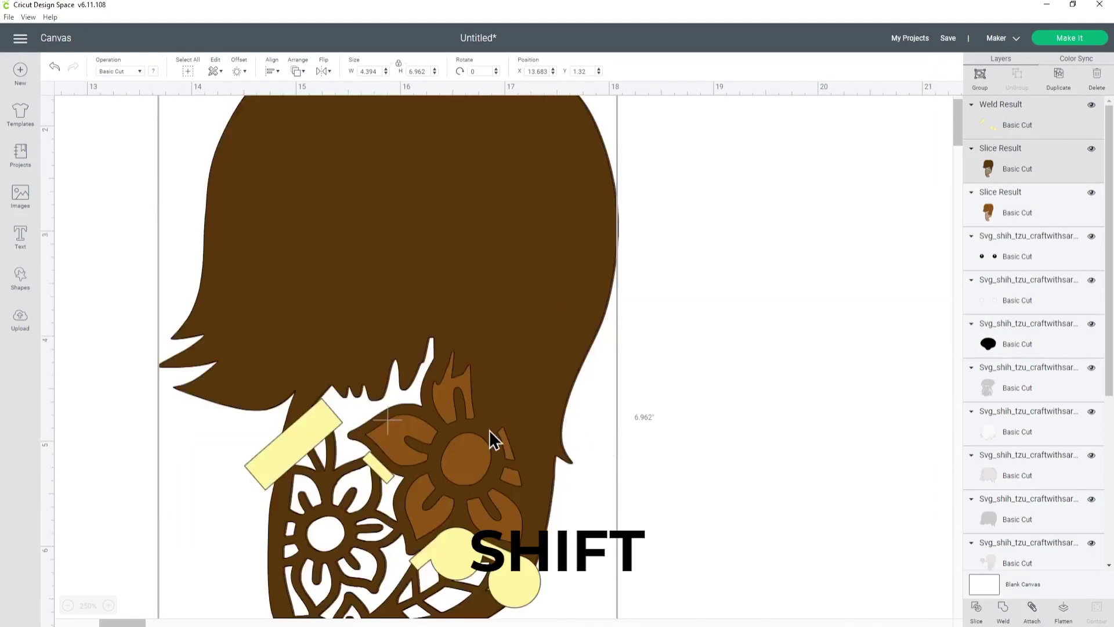
pyautogui.click(977, 608)
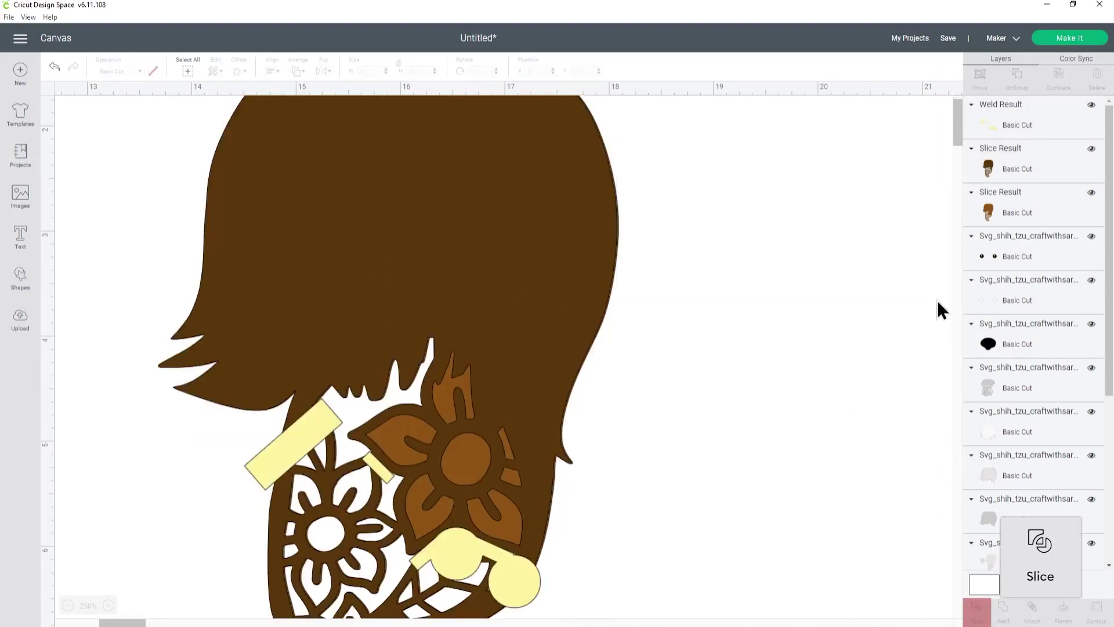
# - Delete the two yellow slice results covering the leg
pyautogui.click(1021, 138)
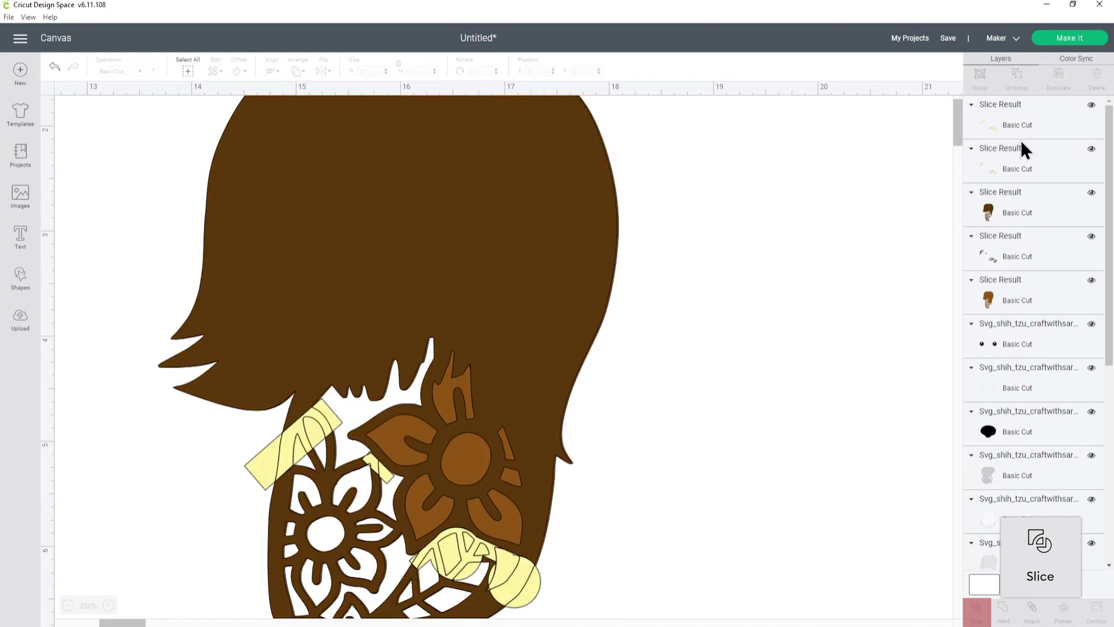
pyautogui.press('Delete')
pyautogui.click(1019, 123)
pyautogui.press('Delete')
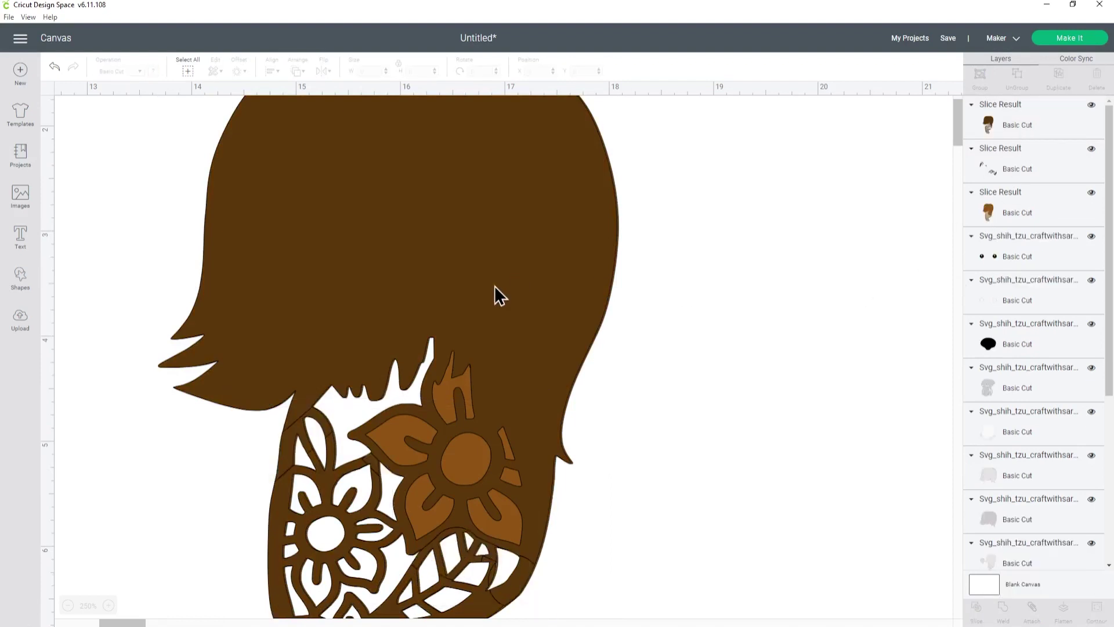
# - Delete the lighter brown slice result behind the dark brown silhouette
pyautogui.click(70, 606)
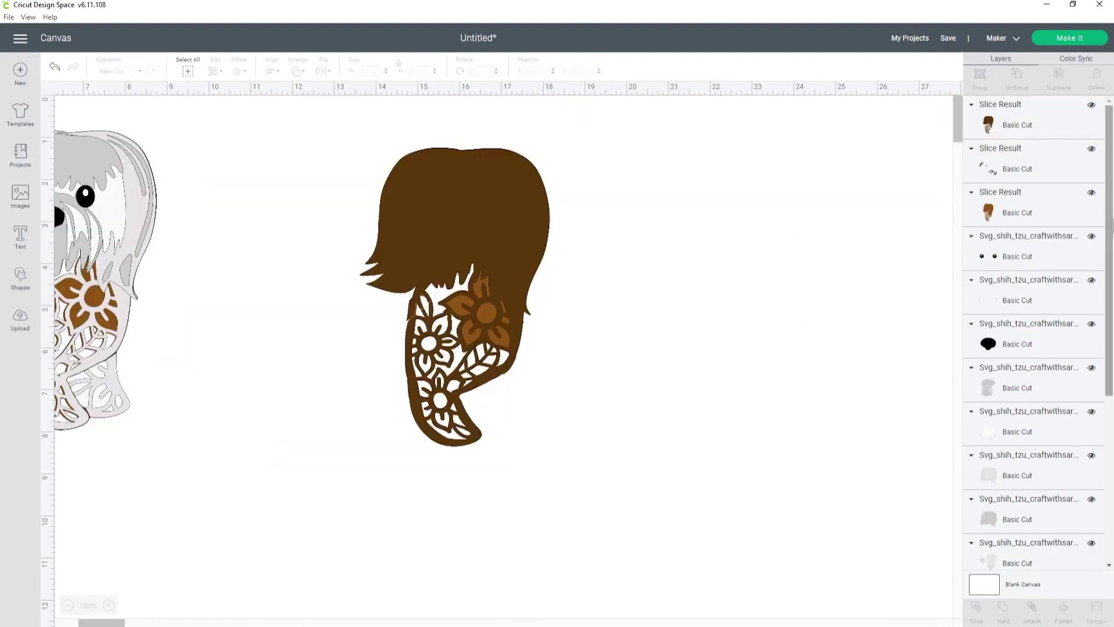
pyautogui.click(1039, 215)
pyautogui.hotkey('ctrl', 'shift', 'Down')
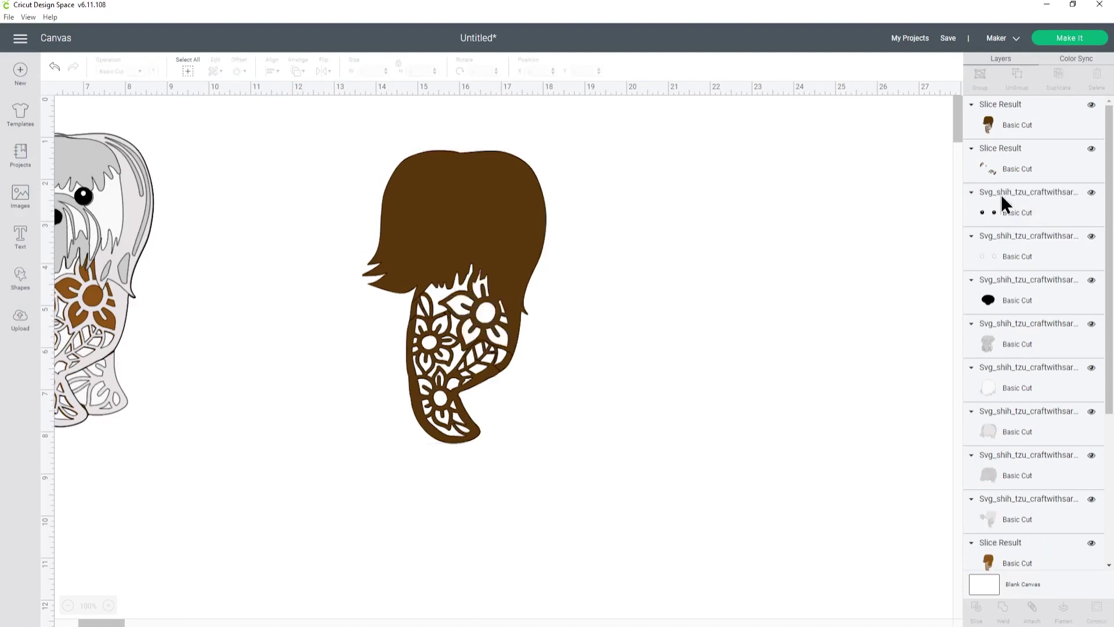
# - Separate the dark brown silhouette from its cut-out fragments, delete the fragments, and move the silhouette back beside the dog
pyautogui.moveTo(517, 215); pyautogui.dragTo(663, 198)
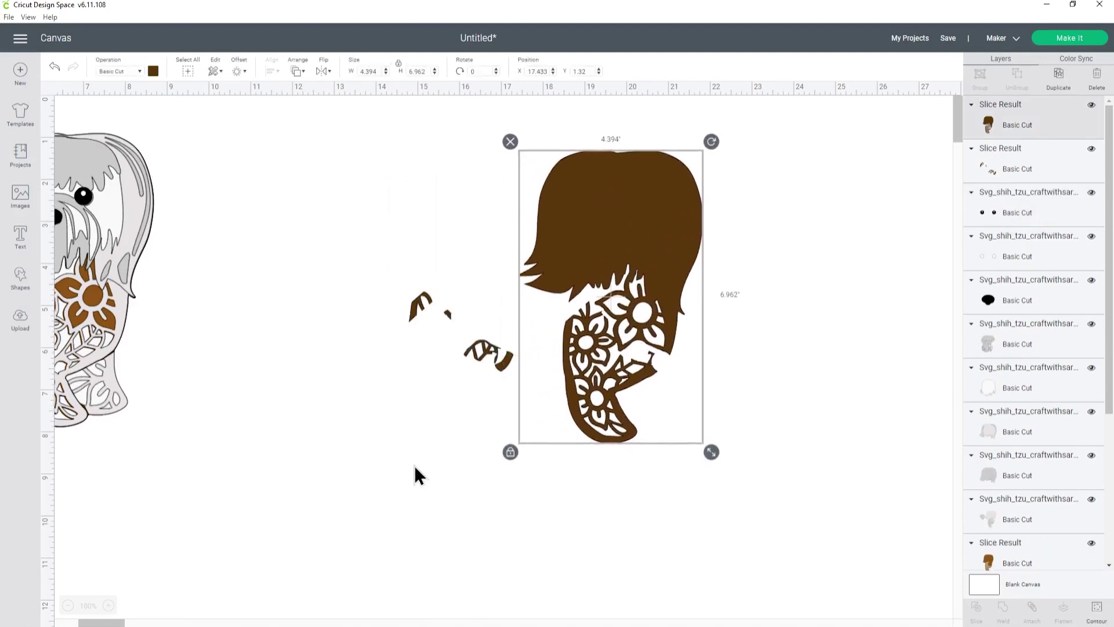
pyautogui.click(482, 352)
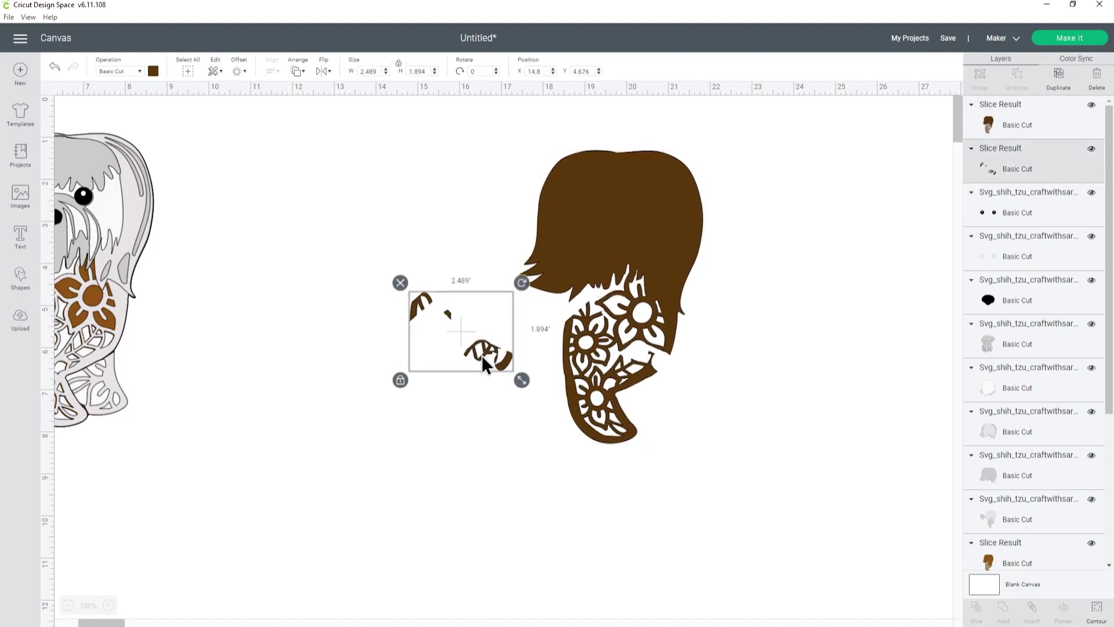
pyautogui.moveTo(482, 355); pyautogui.dragTo(458, 367)
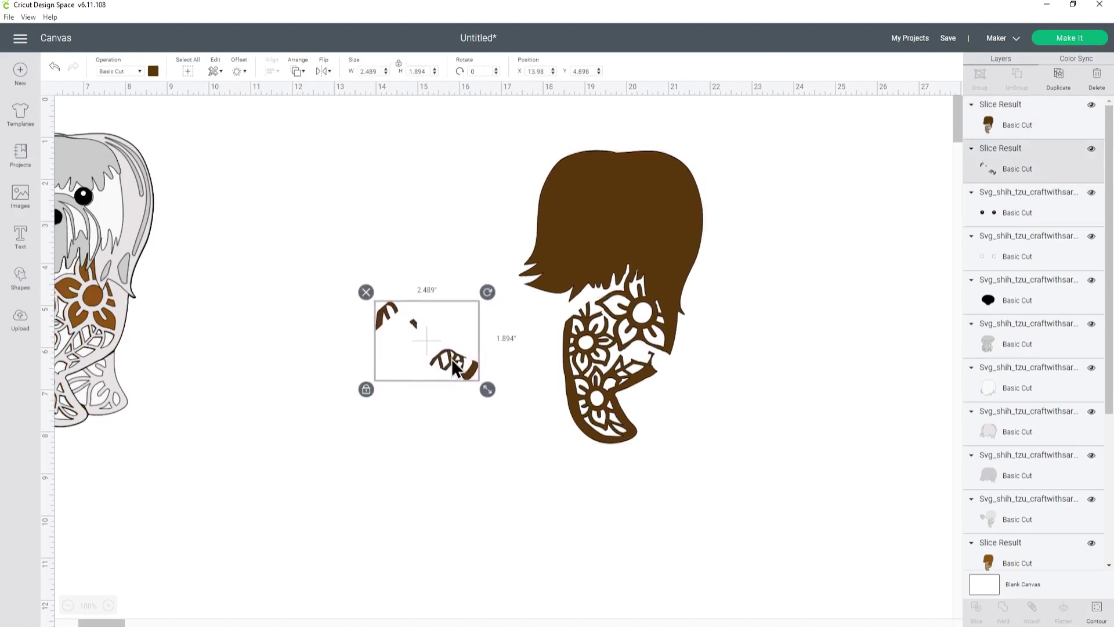
pyautogui.press('Delete')
pyautogui.moveTo(649, 260); pyautogui.dragTo(513, 255)
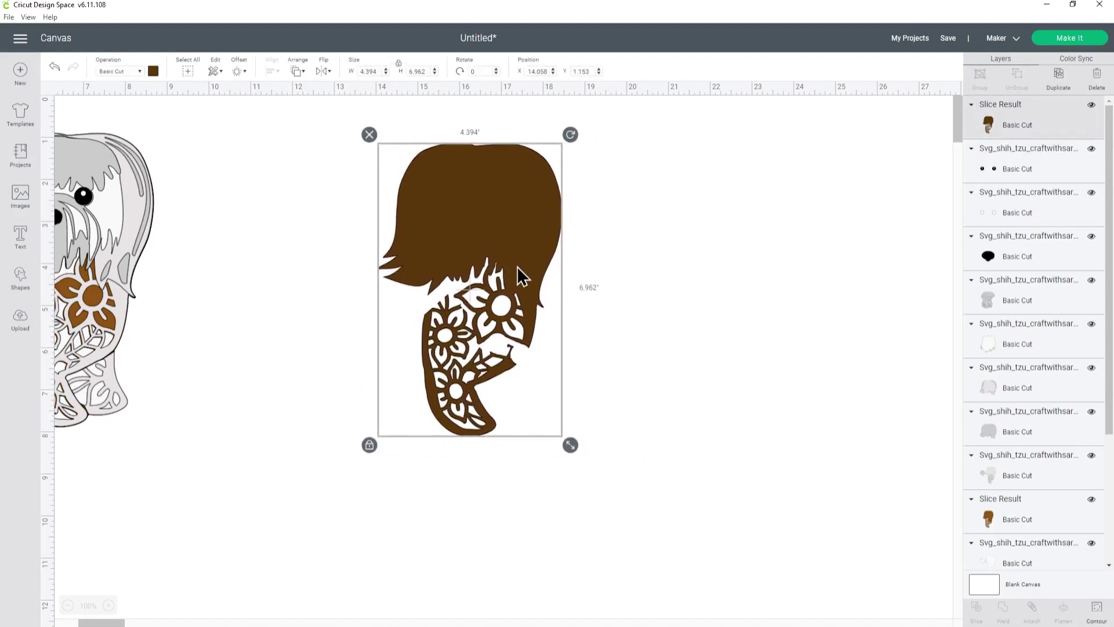
# - Try hiding the dark brown silhouette's outer contour with Contour, and undo the change
pyautogui.click(1097, 608)
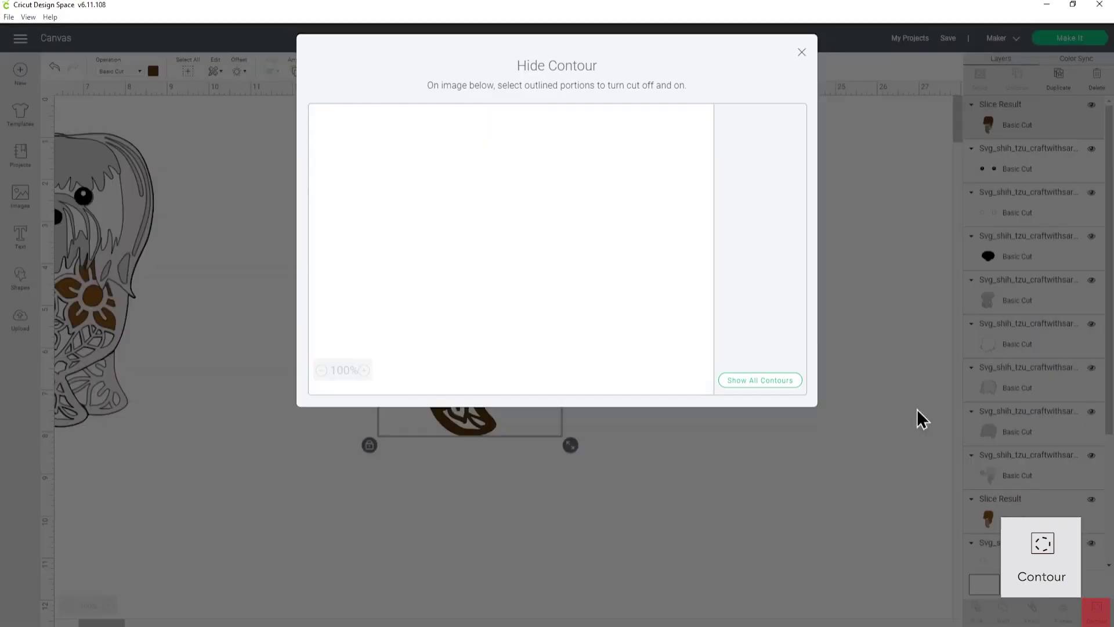
pyautogui.scroll(-1, 416, 334)
pyautogui.click(362, 370)
pyautogui.scroll(-1, 365, 376)
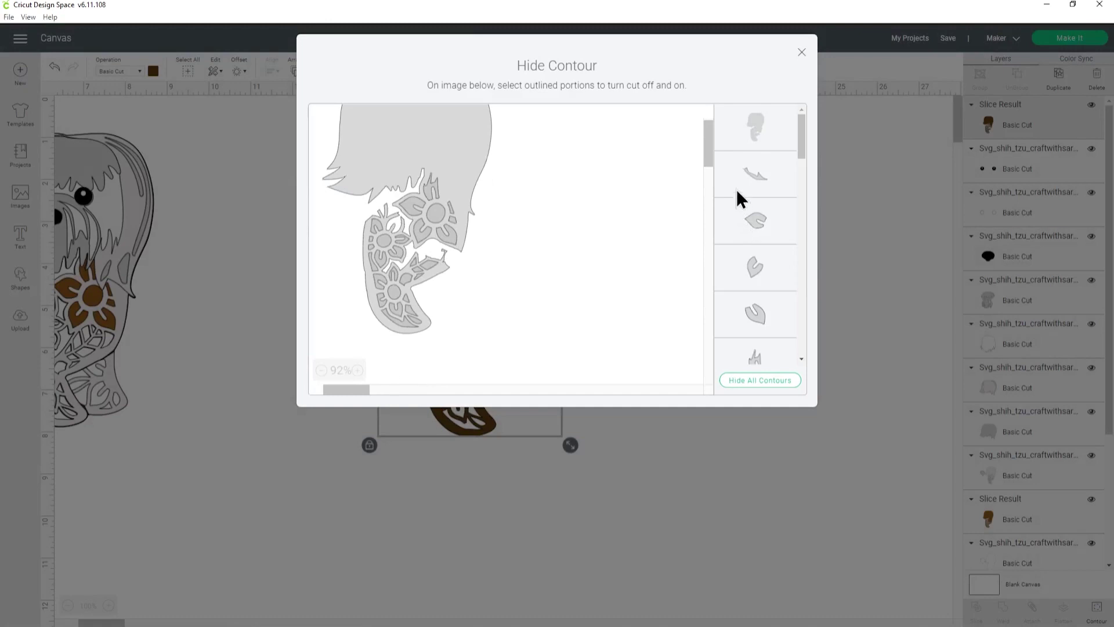
pyautogui.click(445, 269)
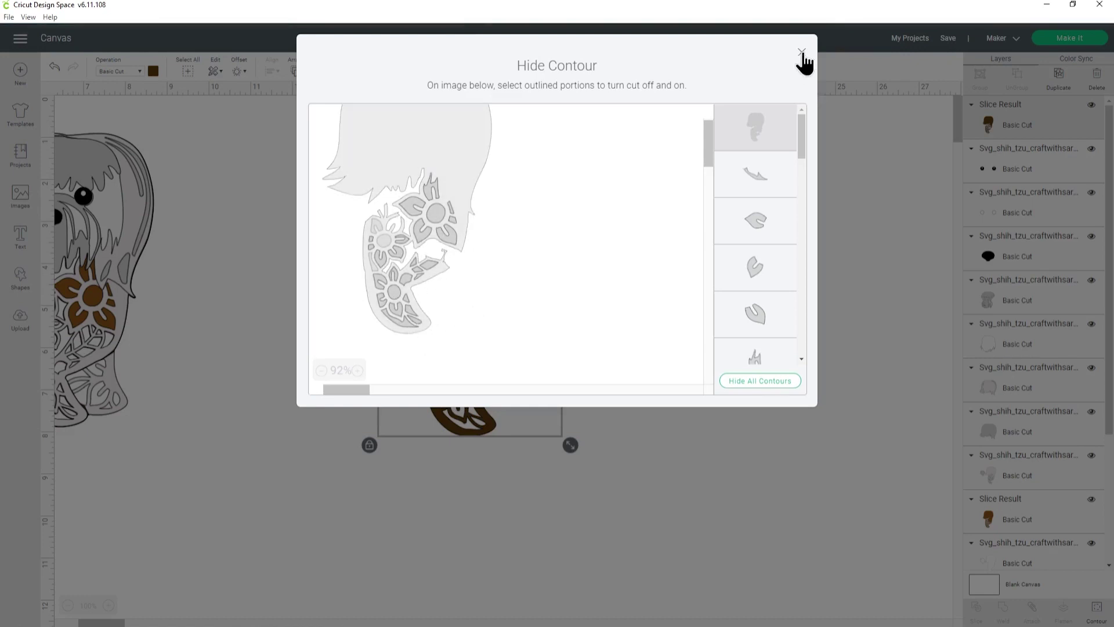
pyautogui.click(801, 52)
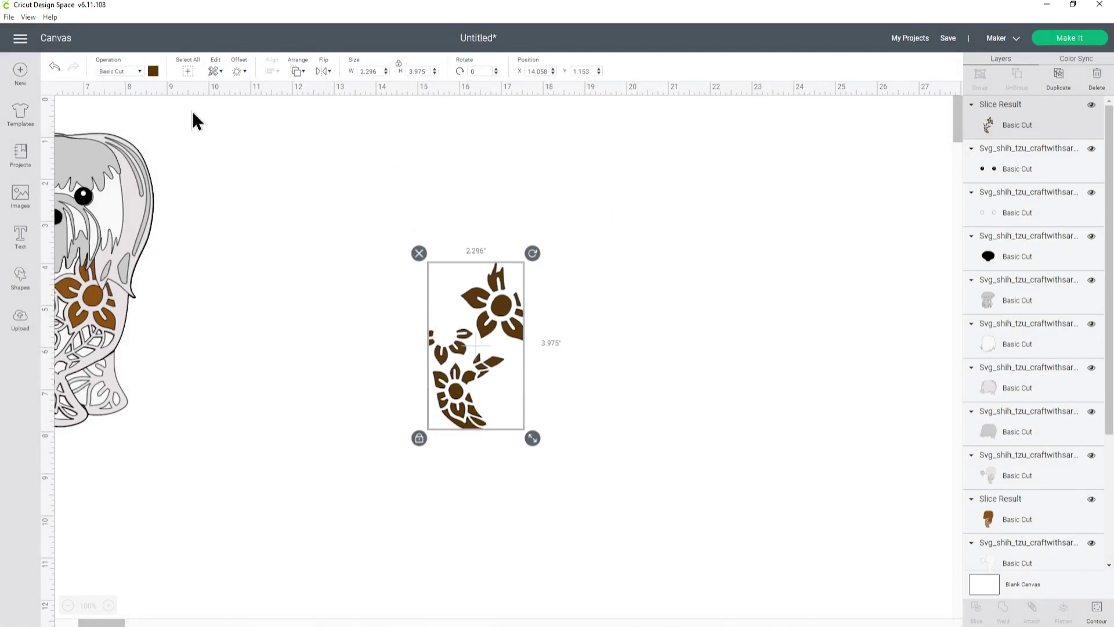
pyautogui.click(56, 67)
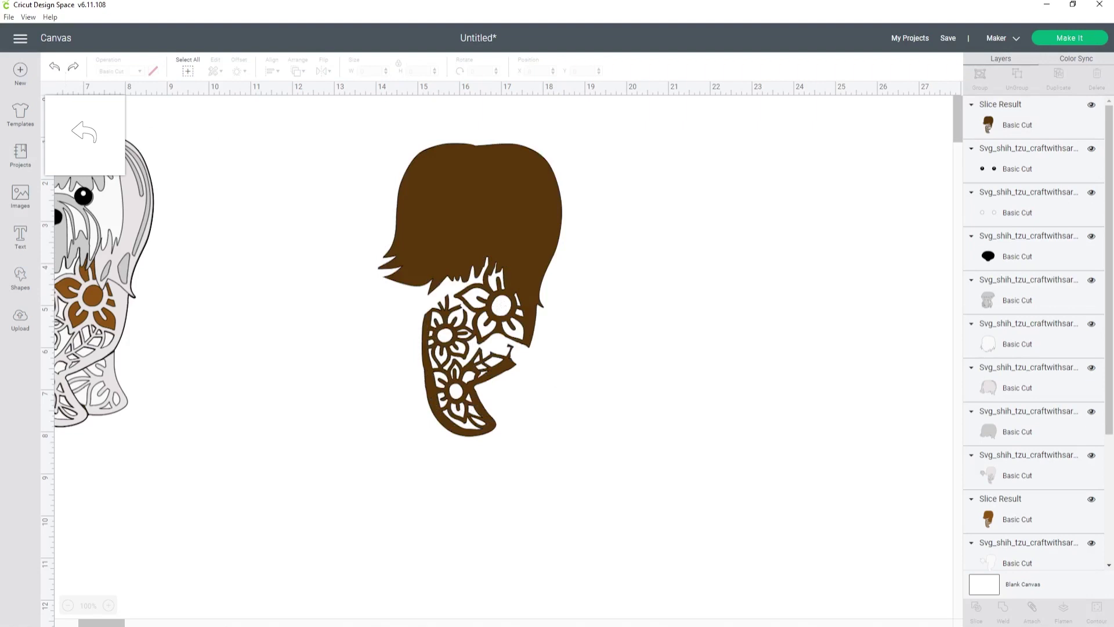
# - Insert a circle shape beside the dark brown leg and colour it light yellow
pyautogui.click(109, 606)
pyautogui.click(109, 606)
pyautogui.click(109, 605)
pyautogui.click(109, 606)
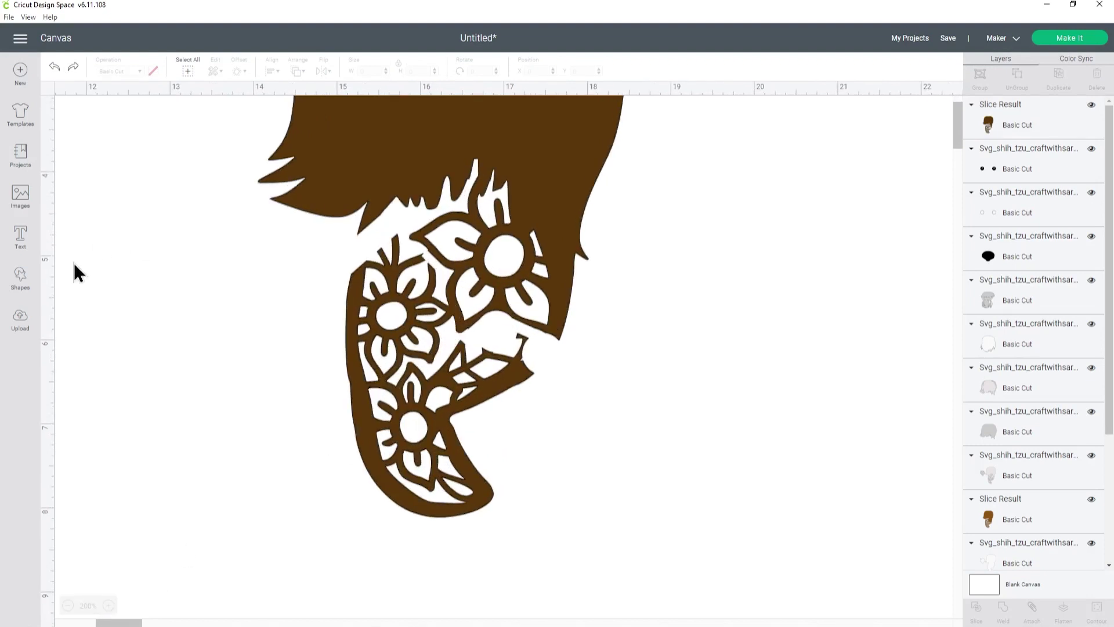
pyautogui.click(20, 277)
pyautogui.click(108, 197)
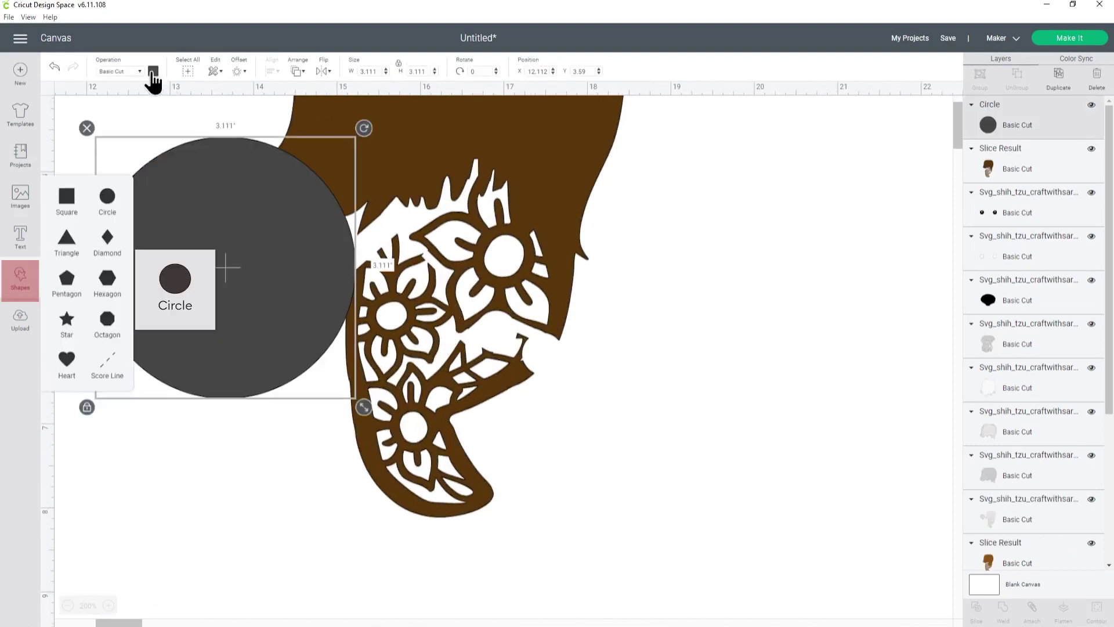
pyautogui.click(153, 71)
pyautogui.click(253, 124)
pyautogui.click(350, 307)
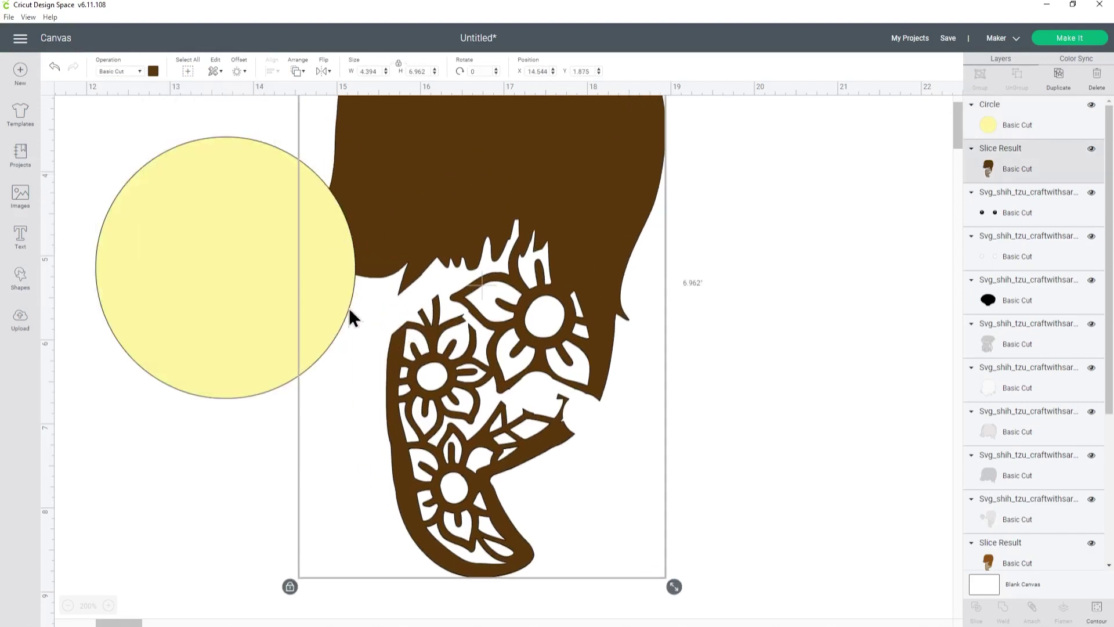
# - Shrink the yellow circle to about 0.75" and place it over the inner petals of the leg's upper small flower
pyautogui.moveTo(368, 416); pyautogui.dragTo(170, 216)
pyautogui.moveTo(156, 202); pyautogui.dragTo(476, 395)
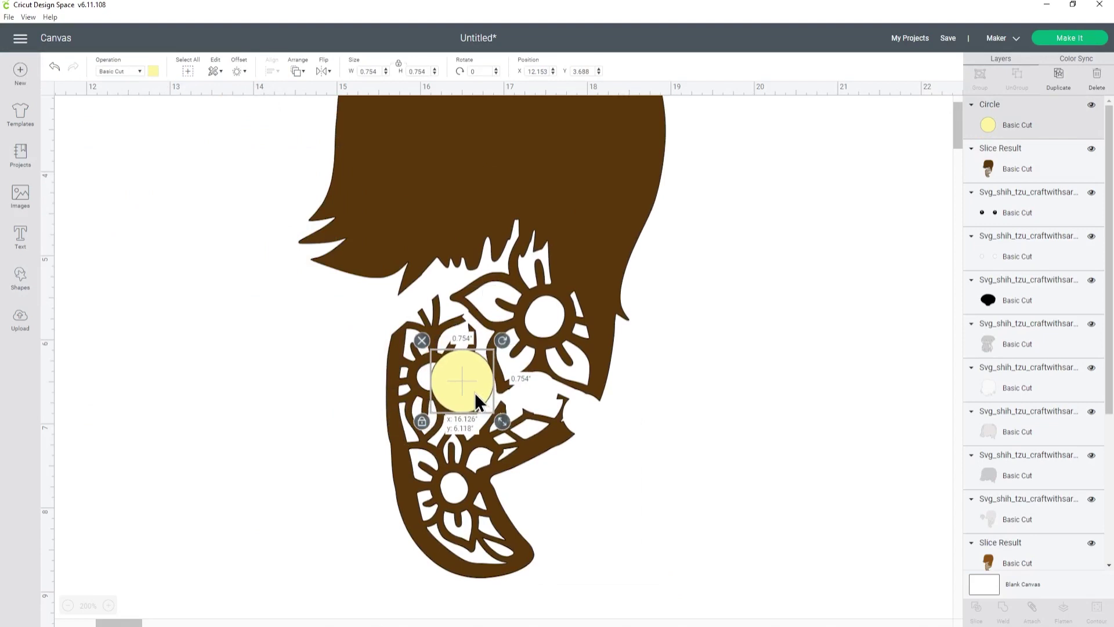
pyautogui.click(564, 410)
# - Slice the dark brown silhouette with the small yellow circle
pyautogui.click(468, 378)
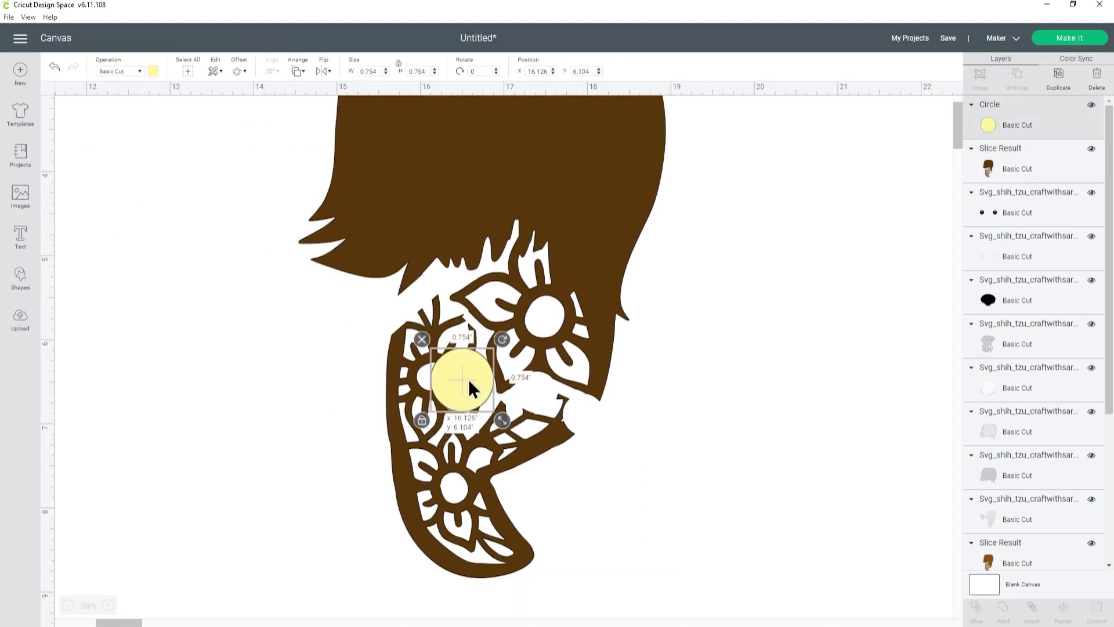
pyautogui.keyDown('shift'); pyautogui.click(988, 155); pyautogui.keyUp('shift')
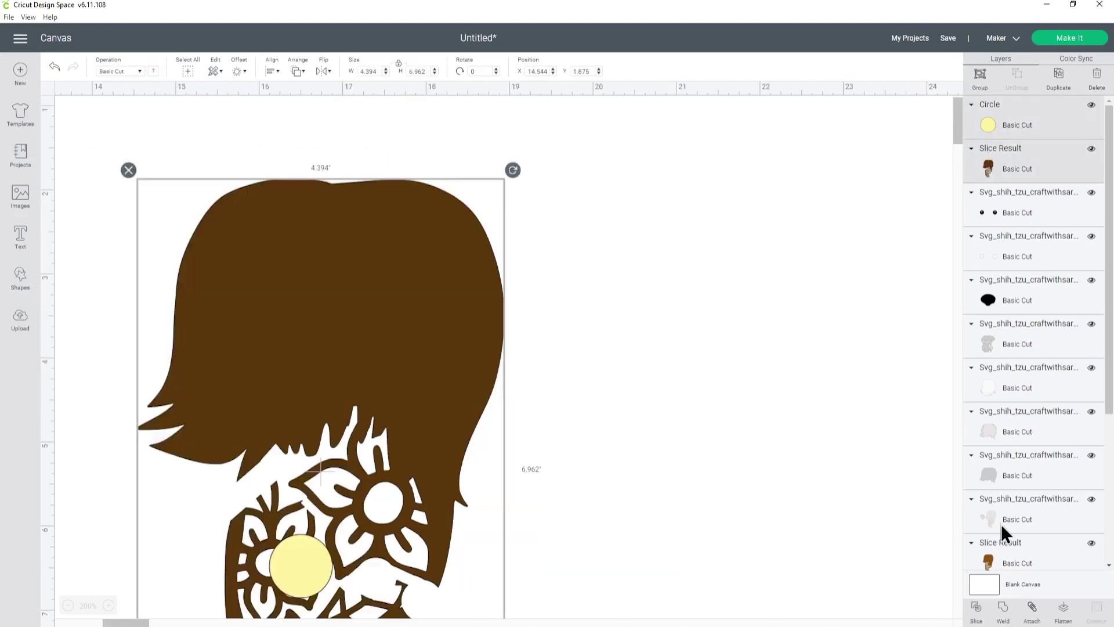
pyautogui.click(976, 610)
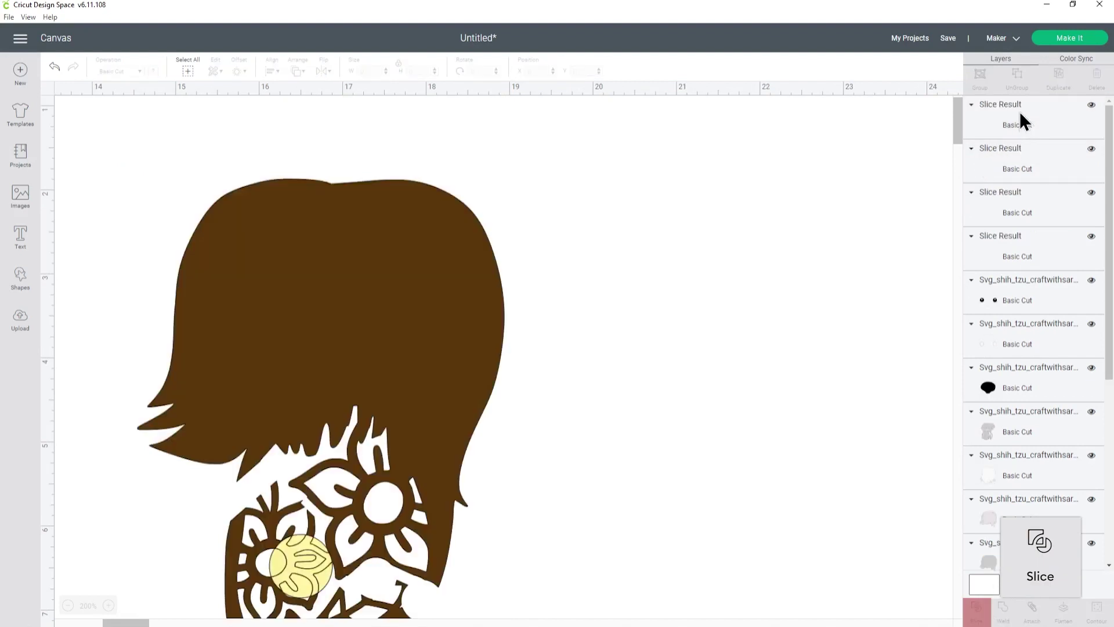
# - Delete the three slice results left inside the circle area, keeping only the dark brown silhouette
pyautogui.click(1018, 116)
pyautogui.press('Delete')
pyautogui.click(1018, 116)
pyautogui.press('Delete')
pyautogui.click(998, 153)
pyautogui.press('Delete')
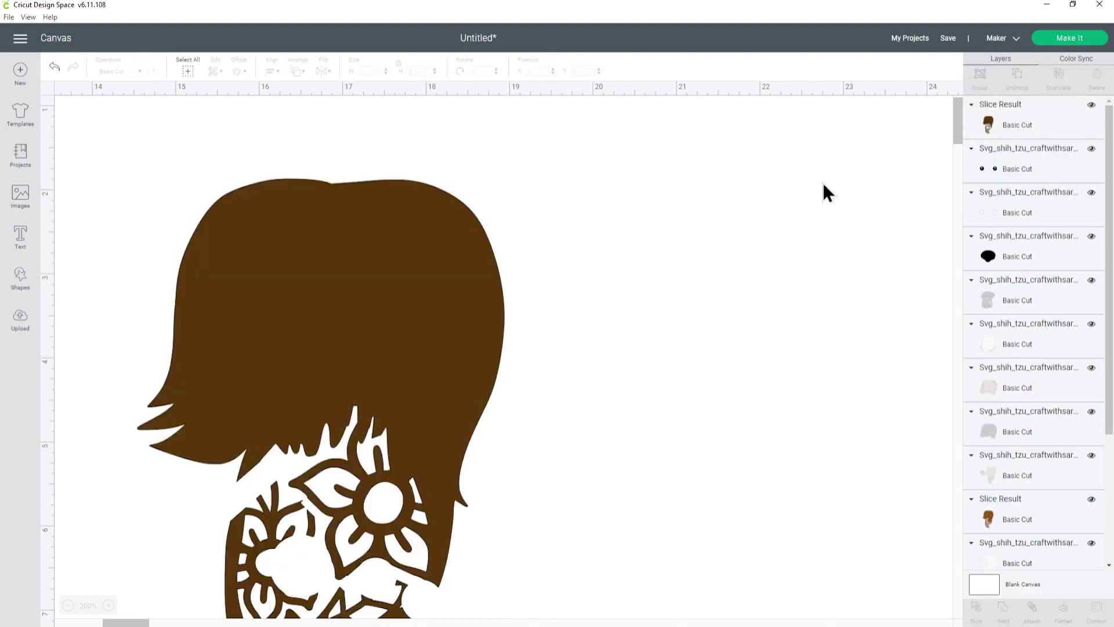
# - Insert a circle, colour it light yellow (#fef59c) and place it over the lower right part of the dark brown leg
pyautogui.click(465, 308)
pyautogui.scroll(-4, 488, 385)
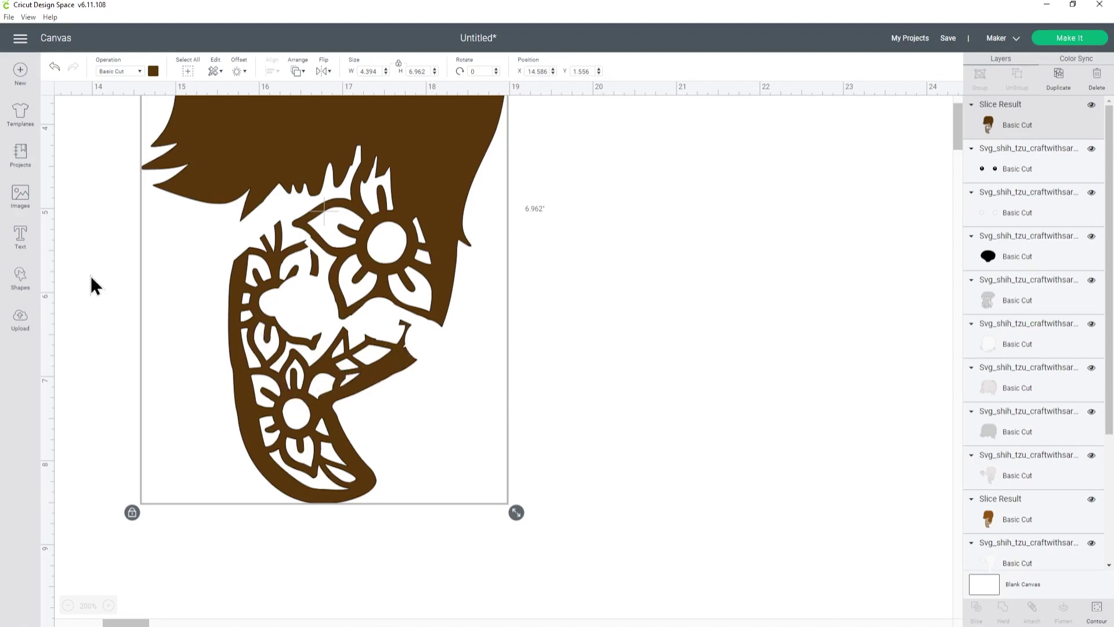
pyautogui.click(21, 278)
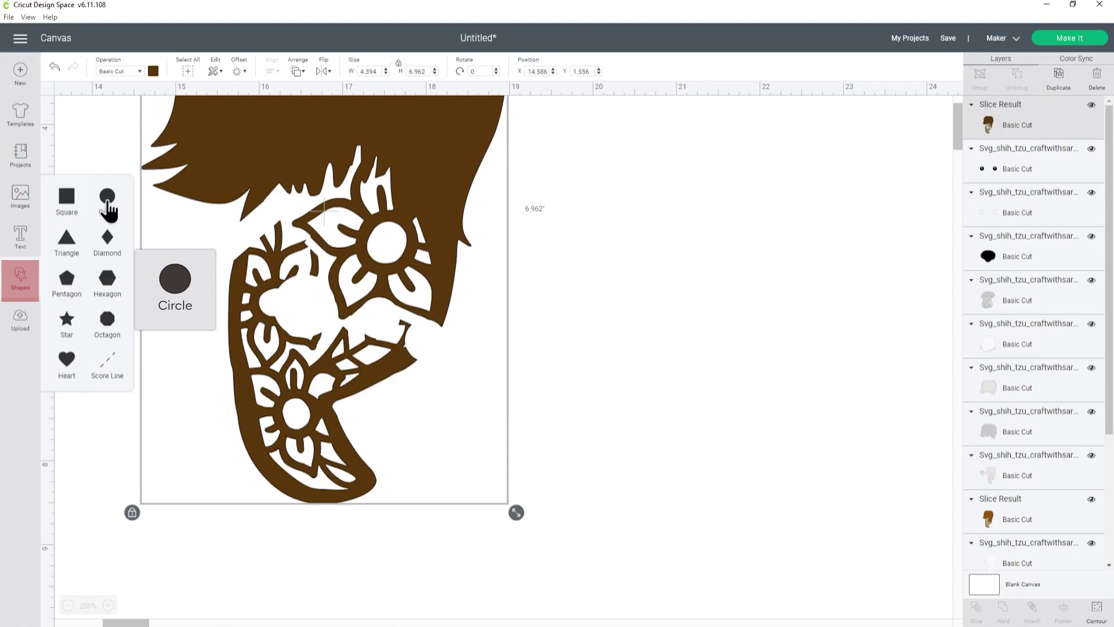
pyautogui.click(108, 197)
pyautogui.moveTo(184, 265); pyautogui.dragTo(289, 447)
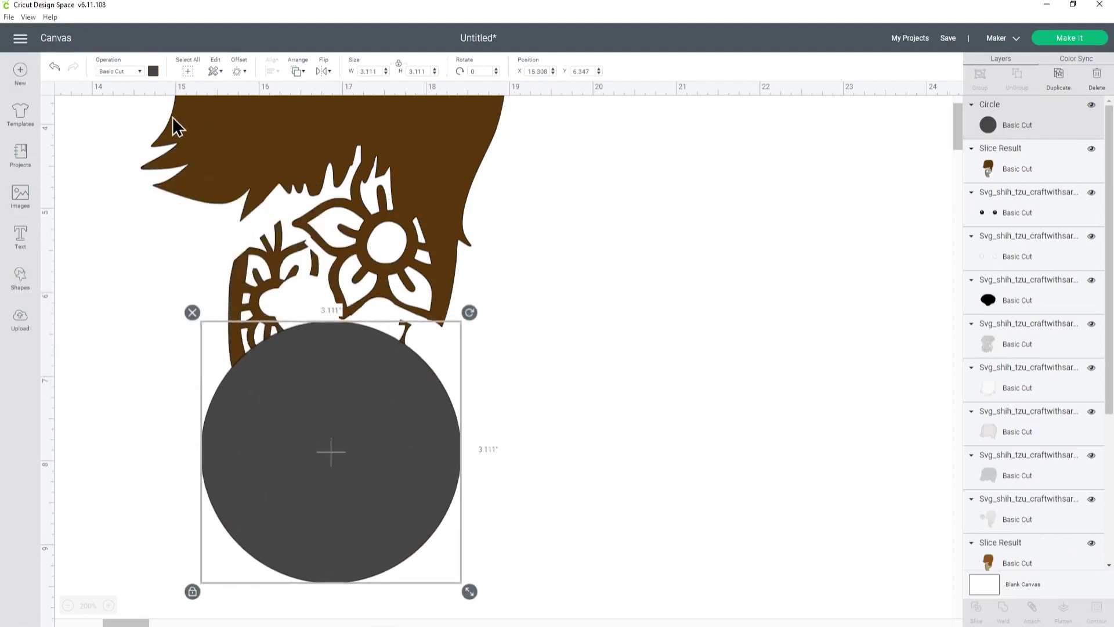
pyautogui.click(153, 71)
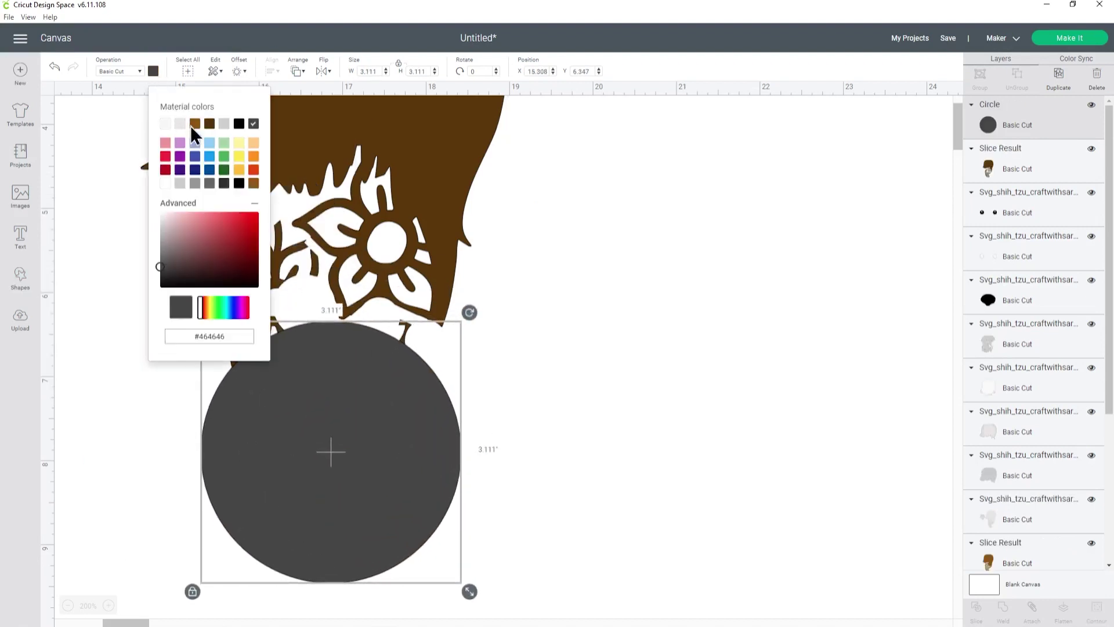
pyautogui.click(237, 143)
pyautogui.moveTo(399, 395); pyautogui.dragTo(453, 390)
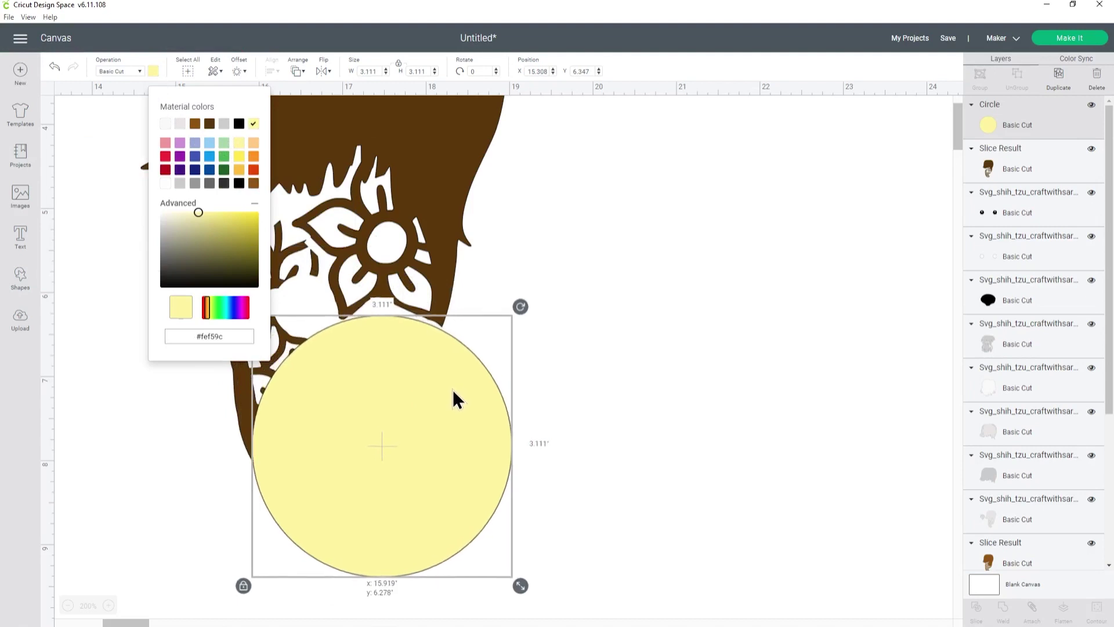
# - Duplicate the yellow circle and place the copy over the left side of the dark brown leg, overlapping the first circle
pyautogui.rightClick(453, 393)
pyautogui.click(495, 270)
pyautogui.moveTo(400, 423); pyautogui.dragTo(273, 330)
# - Duplicate the yellow circle again, shrink the copy to about 1.07" and place it over the top end of the leg
pyautogui.rightClick(263, 329)
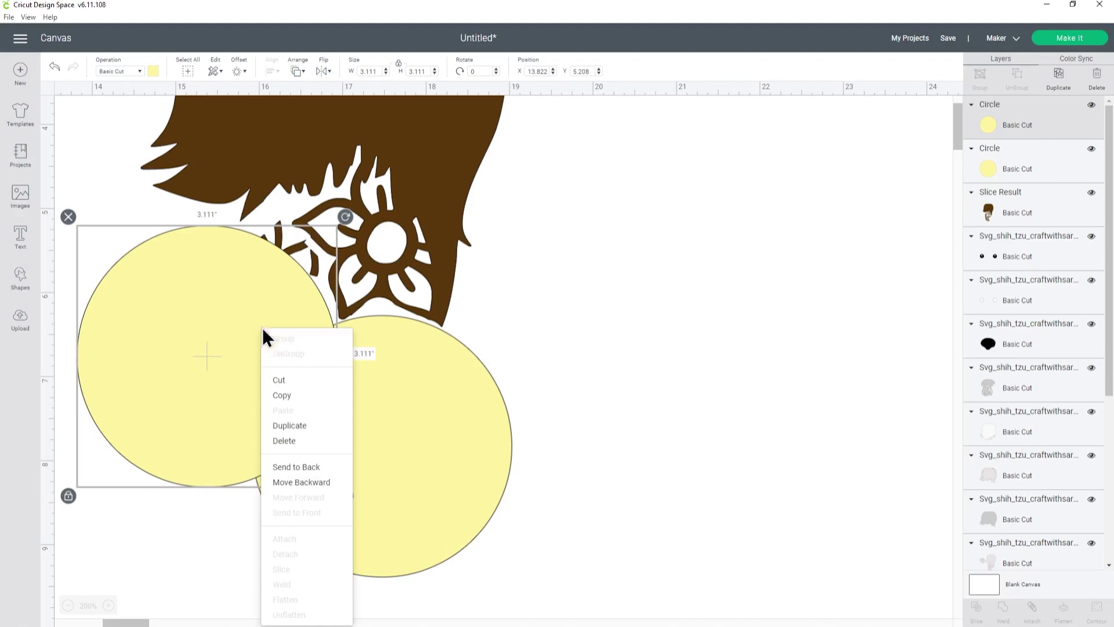
pyautogui.click(328, 426)
pyautogui.moveTo(366, 516); pyautogui.dragTo(269, 418)
pyautogui.moveTo(226, 370); pyautogui.dragTo(302, 366)
pyautogui.moveTo(339, 410); pyautogui.dragTo(302, 370)
pyautogui.moveTo(375, 416); pyautogui.dragTo(409, 449)
pyautogui.click(252, 281)
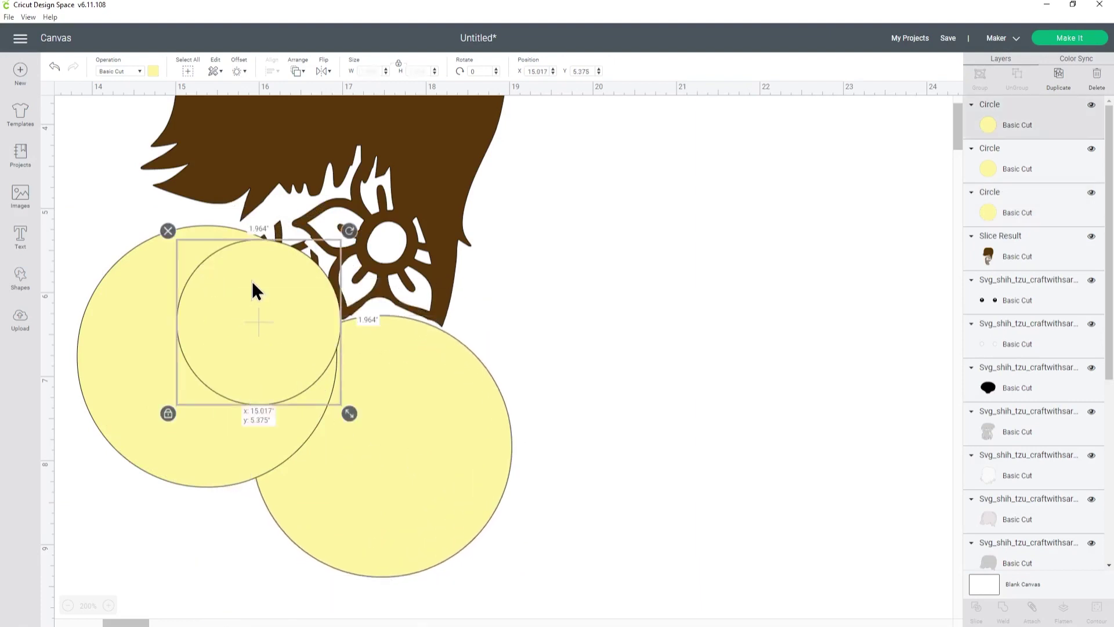
pyautogui.moveTo(336, 400); pyautogui.dragTo(287, 344)
pyautogui.moveTo(246, 297); pyautogui.dragTo(278, 274)
pyautogui.moveTo(327, 334); pyautogui.dragTo(300, 308)
pyautogui.moveTo(273, 273); pyautogui.dragTo(285, 276)
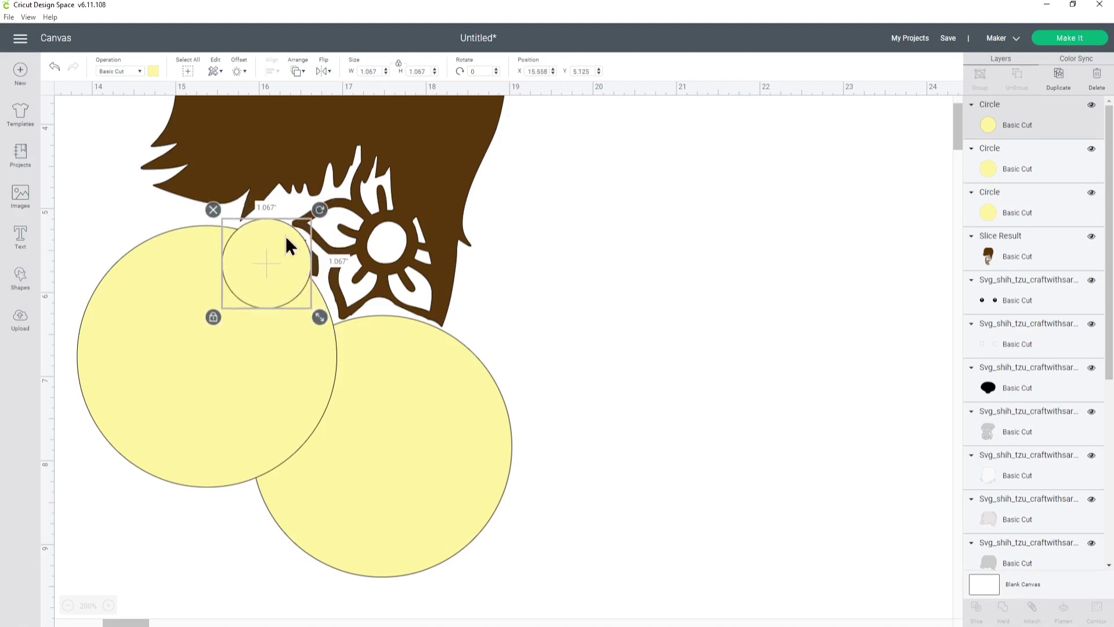
# - Duplicate the small yellow circle and offset the copy slightly down and right to cover the remaining leg edge
pyautogui.rightClick(269, 268)
pyautogui.click(325, 365)
pyautogui.moveTo(287, 308); pyautogui.dragTo(284, 290)
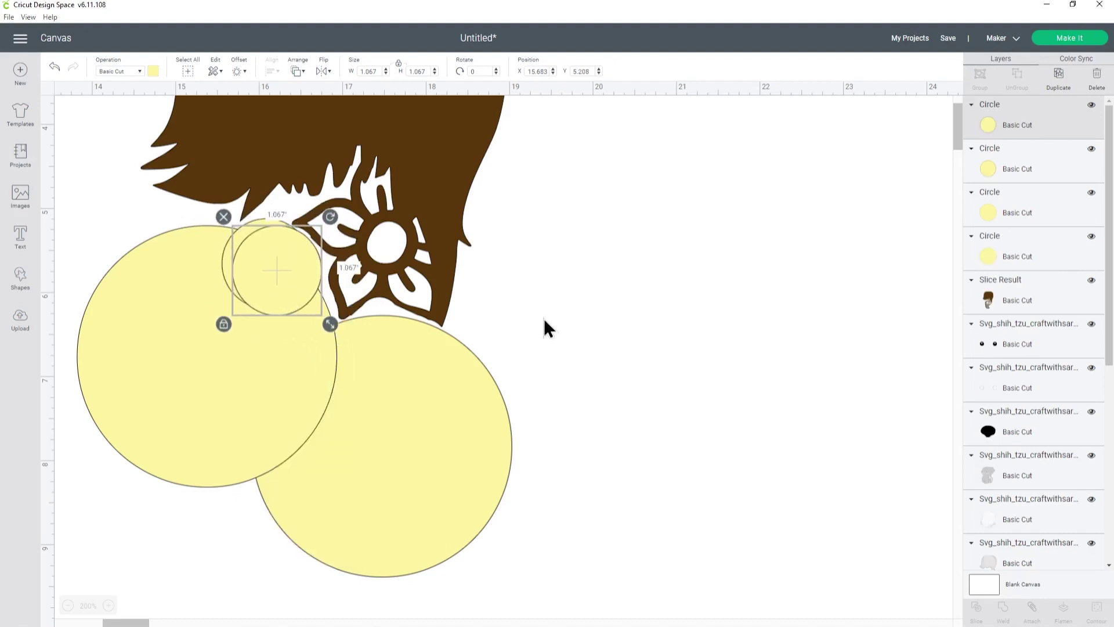
pyautogui.click(558, 316)
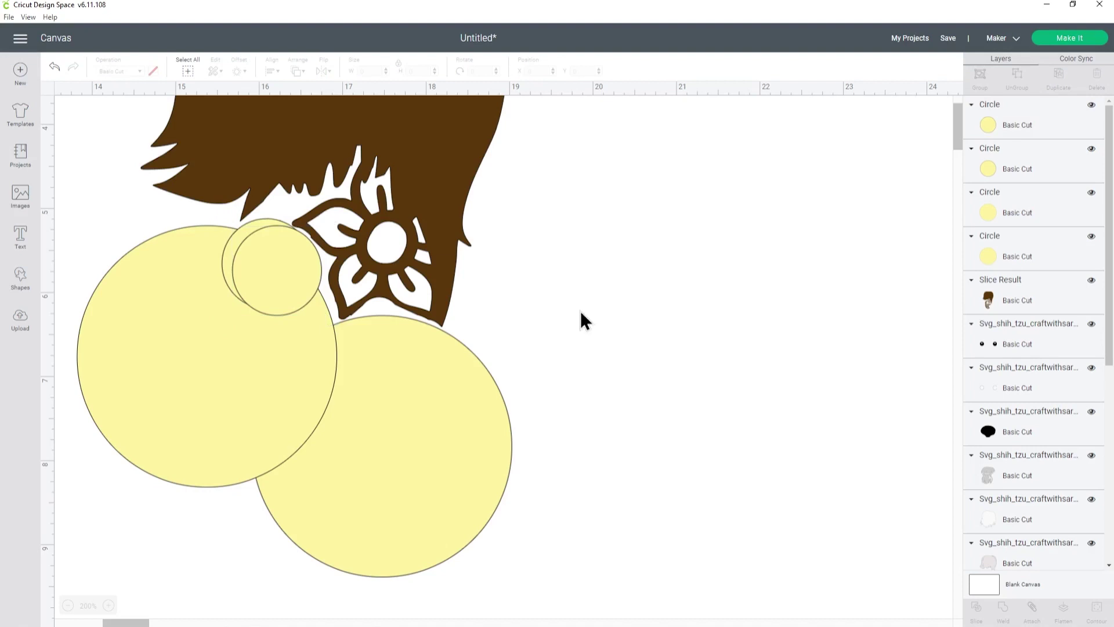
# - Weld the four yellow circles into one shape
pyautogui.click(1013, 134)
pyautogui.keyDown('shift'); pyautogui.click(1040, 168); pyautogui.keyUp('shift')
pyautogui.keyDown('shift'); pyautogui.click(1028, 206); pyautogui.keyUp('shift')
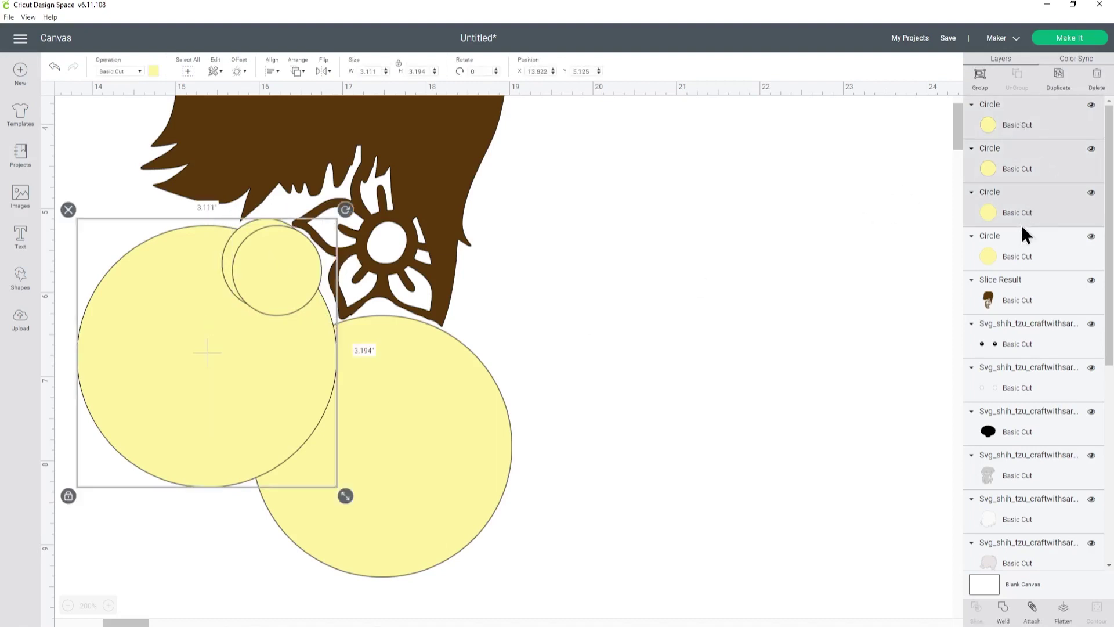
pyautogui.keyDown('shift'); pyautogui.click(1022, 235); pyautogui.keyUp('shift')
pyautogui.click(1003, 608)
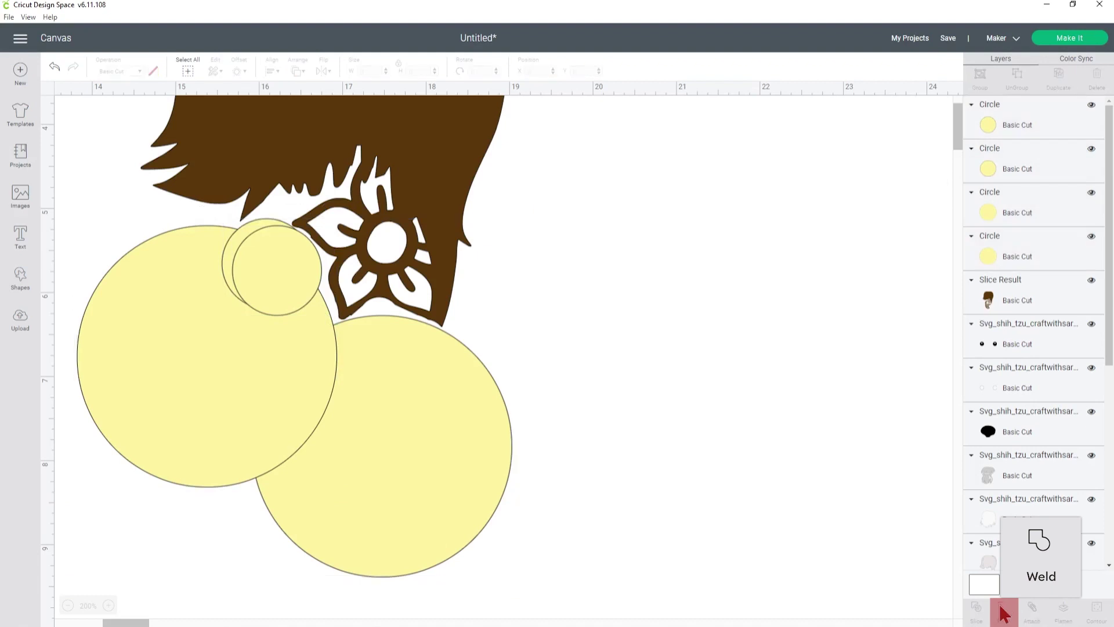
# - Slice the dark brown silhouette with the welded yellow shape and delete the two leftover yellow slice results
pyautogui.keyDown('shift'); pyautogui.click(1005, 150); pyautogui.keyUp('shift')
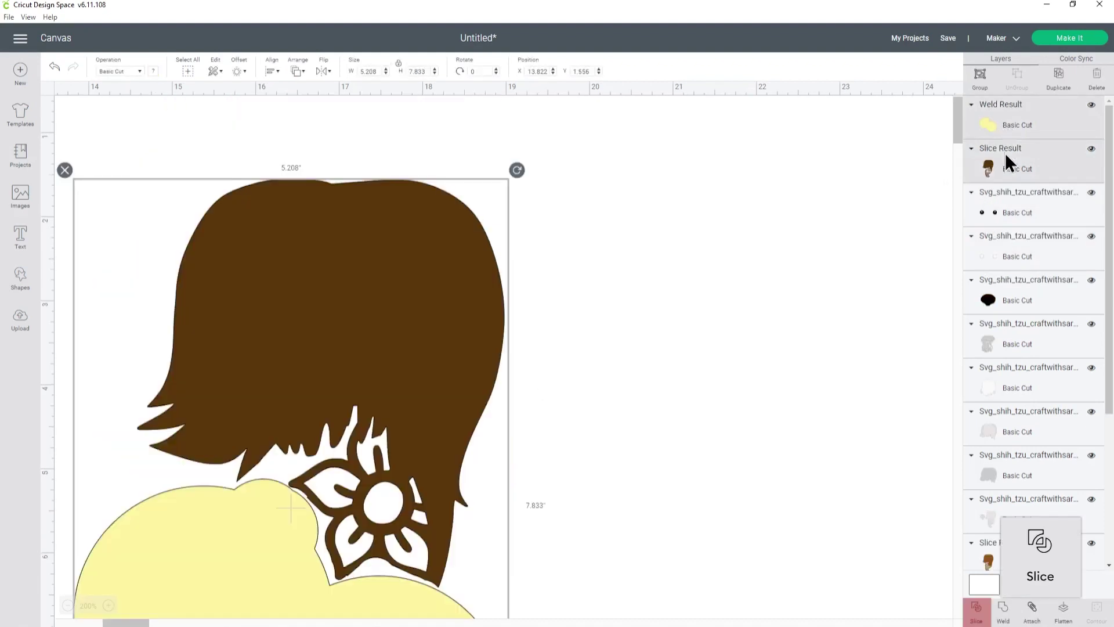
pyautogui.click(977, 608)
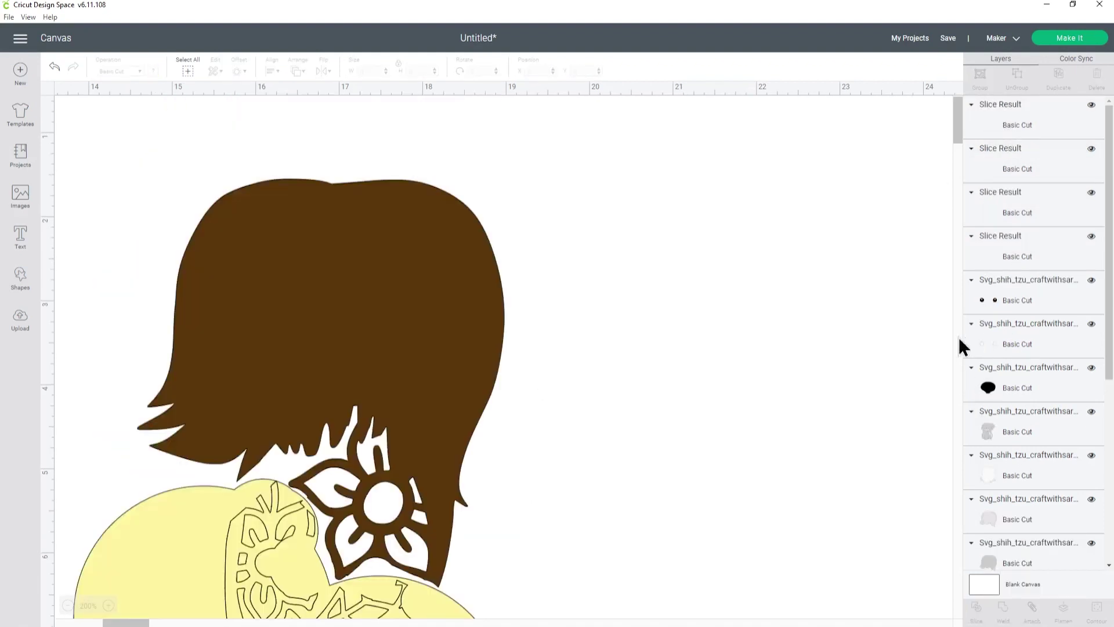
pyautogui.click(1003, 125)
pyautogui.press('Delete')
pyautogui.click(1011, 121)
pyautogui.press('Delete')
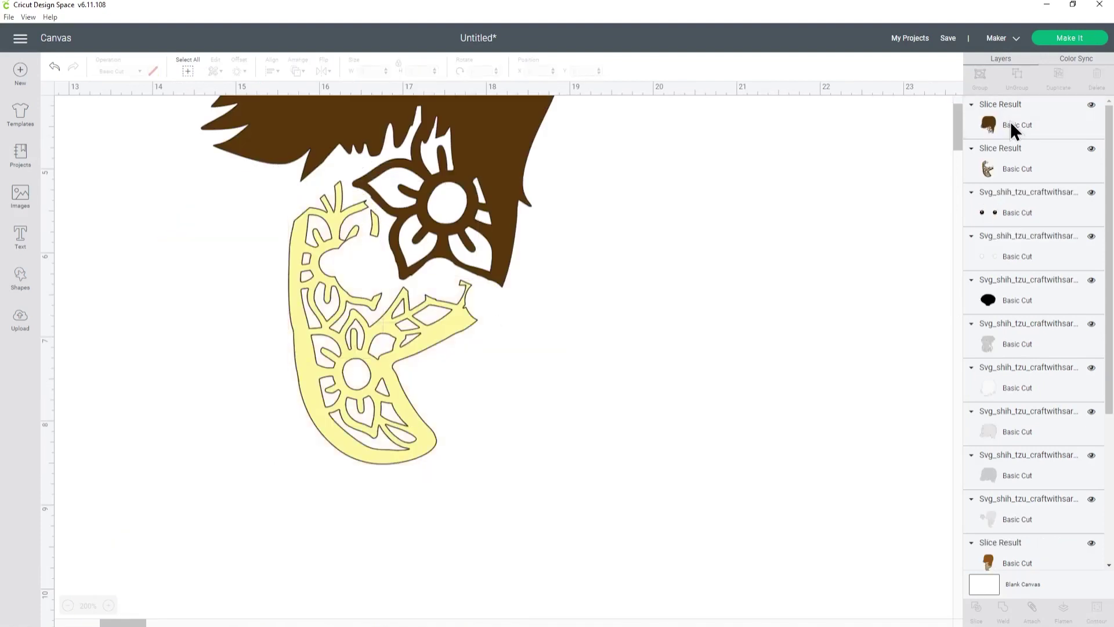
# - Separate the head silhouette from the cut-off leg piece and delete the dark brown leg piece
pyautogui.moveTo(401, 296); pyautogui.dragTo(292, 329)
pyautogui.moveTo(440, 226); pyautogui.dragTo(689, 448)
pyautogui.click(325, 340)
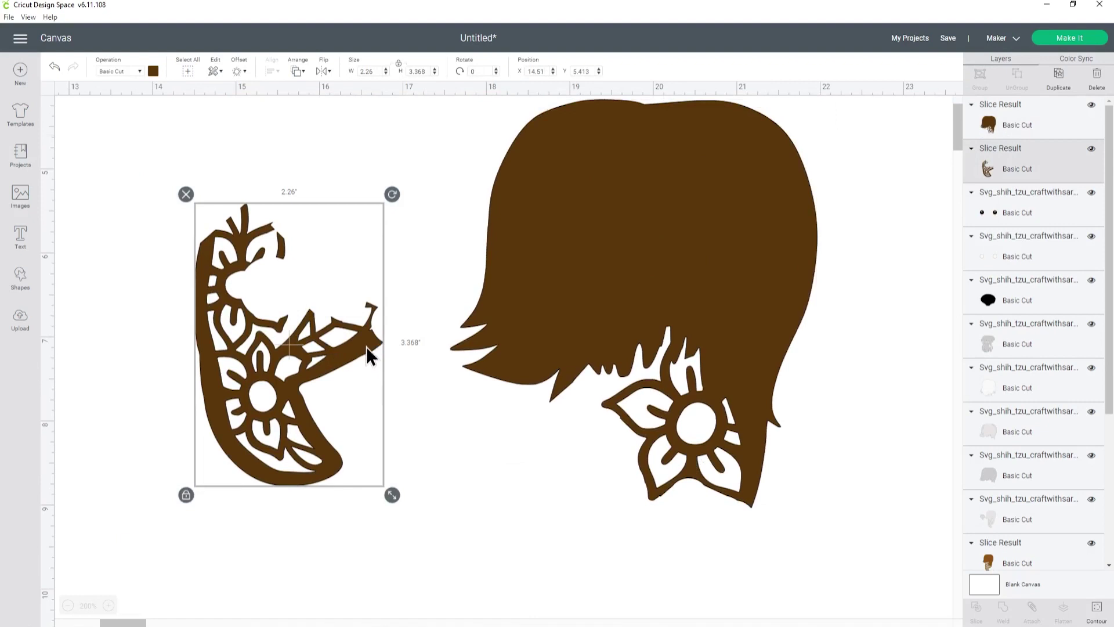
pyautogui.moveTo(380, 328); pyautogui.dragTo(323, 323)
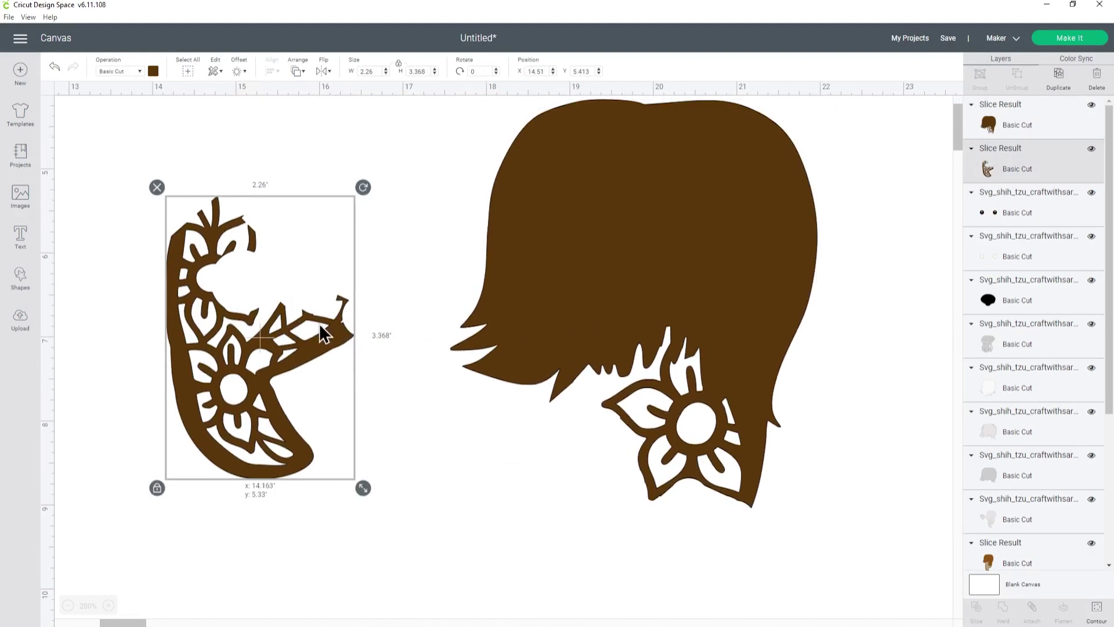
pyautogui.press('Delete')
# - Move the remaining dark brown head and flower silhouette close beside the Shih Tzu design
pyautogui.moveTo(615, 287); pyautogui.dragTo(452, 283)
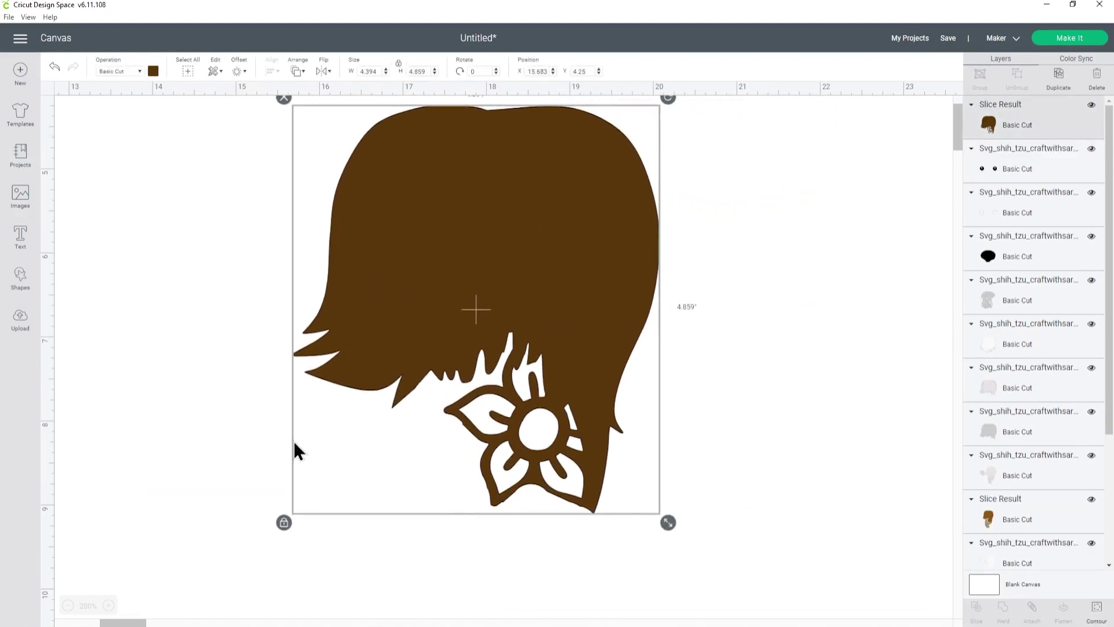
pyautogui.click(217, 391)
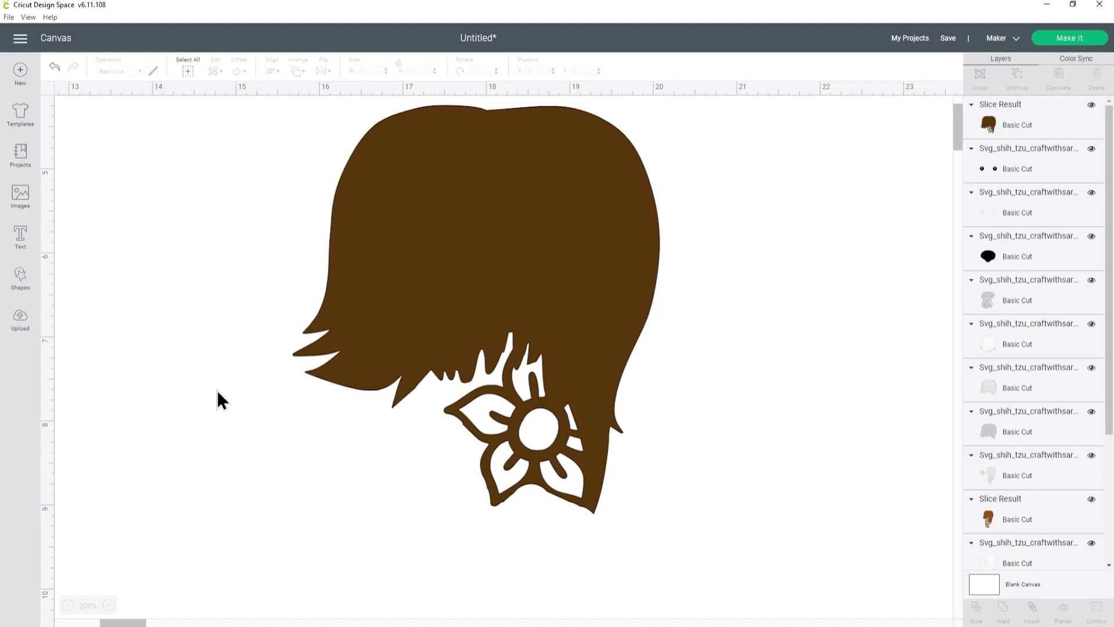
pyautogui.click(68, 605)
pyautogui.click(68, 605)
pyautogui.click(68, 606)
pyautogui.click(68, 605)
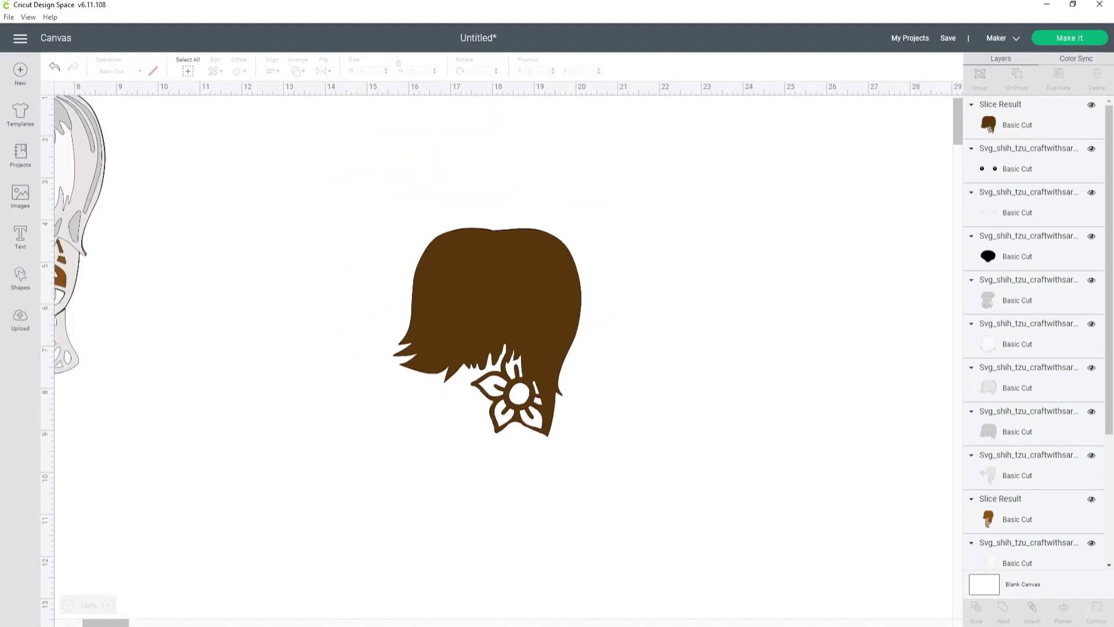
pyautogui.moveTo(87, 621); pyautogui.dragTo(61, 621)
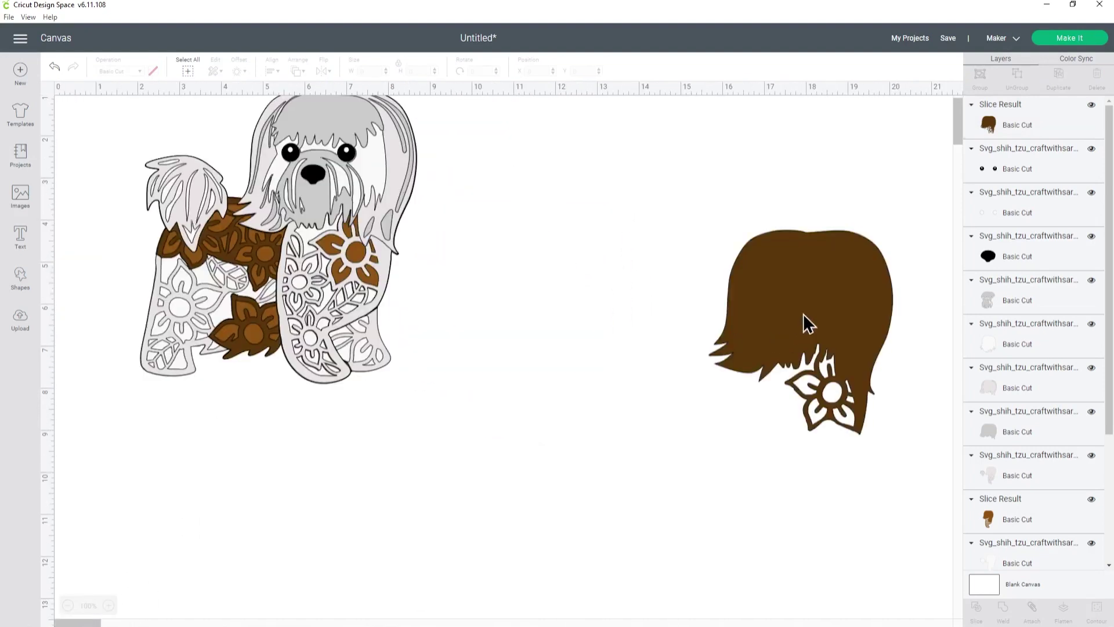
pyautogui.moveTo(803, 313); pyautogui.dragTo(614, 232)
pyautogui.click(109, 605)
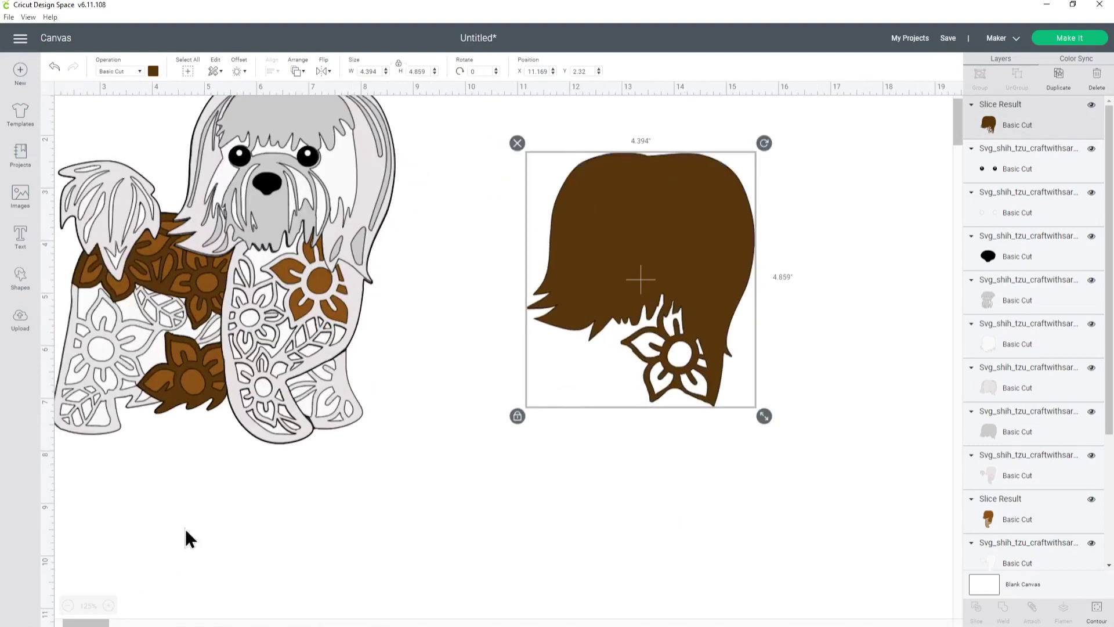
pyautogui.moveTo(634, 281); pyautogui.dragTo(757, 249)
# - Duplicate the dark brown silhouette, separate the two pieces and recolour the one nearer the dog medium brown (#8e5609)
pyautogui.click(1058, 87)
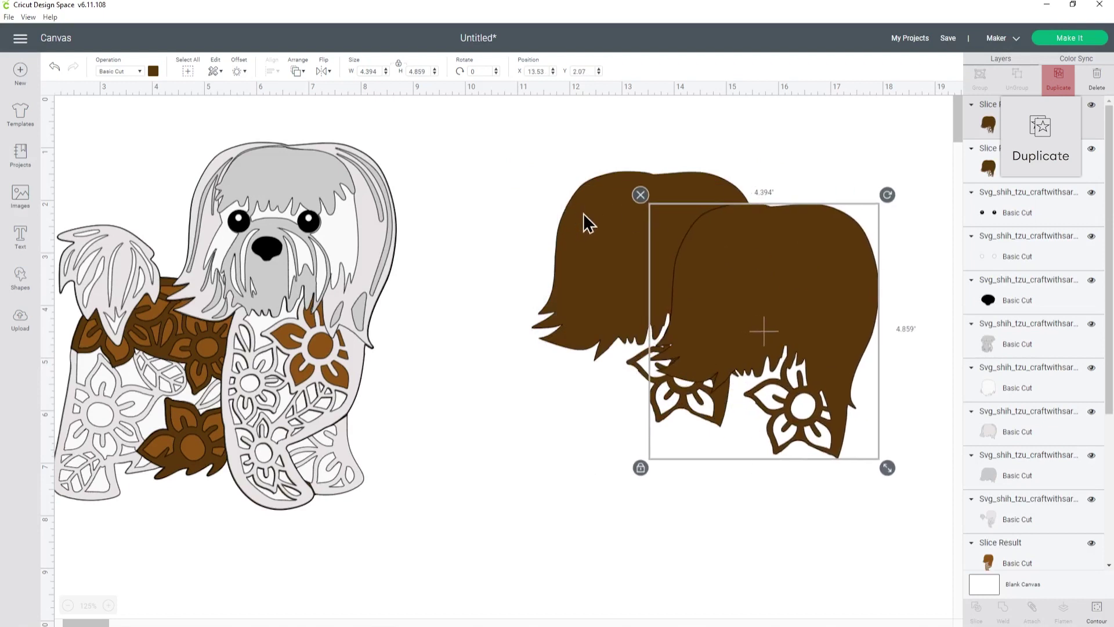
pyautogui.moveTo(583, 214); pyautogui.dragTo(462, 176)
pyautogui.click(155, 70)
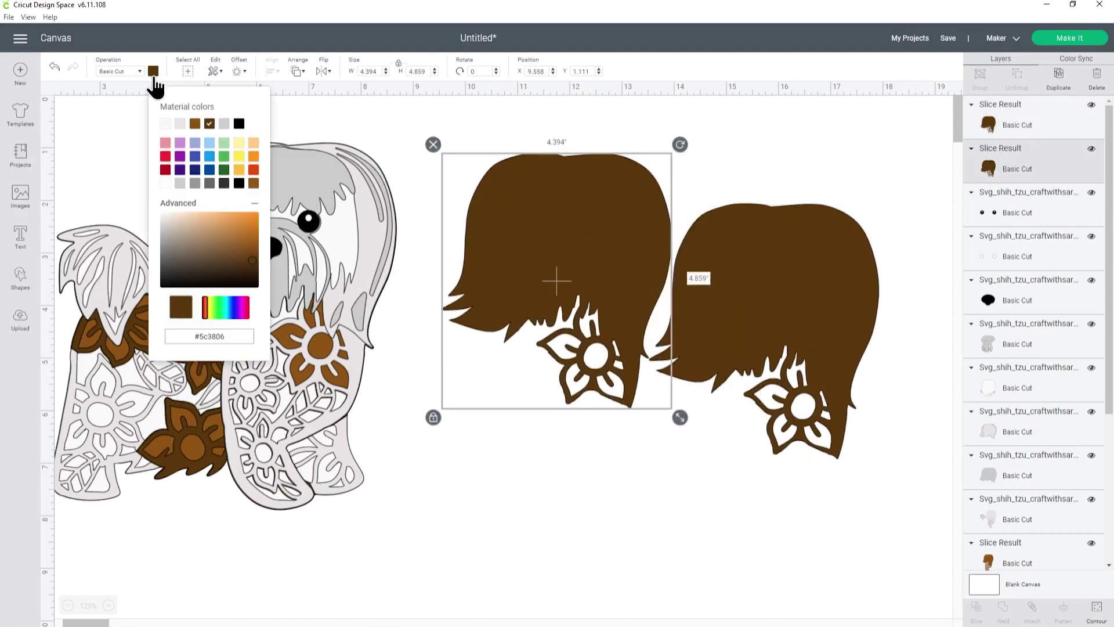
pyautogui.click(195, 123)
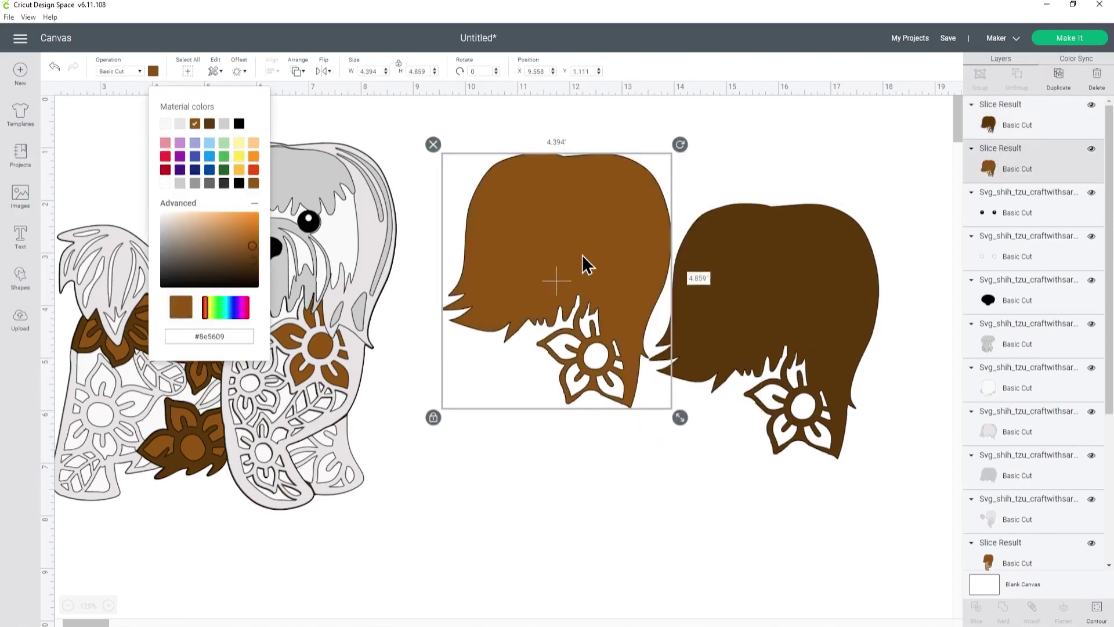
# - Hide all contours of the medium brown silhouette and align the dark brown silhouette over it
pyautogui.click(1097, 612)
pyautogui.click(755, 382)
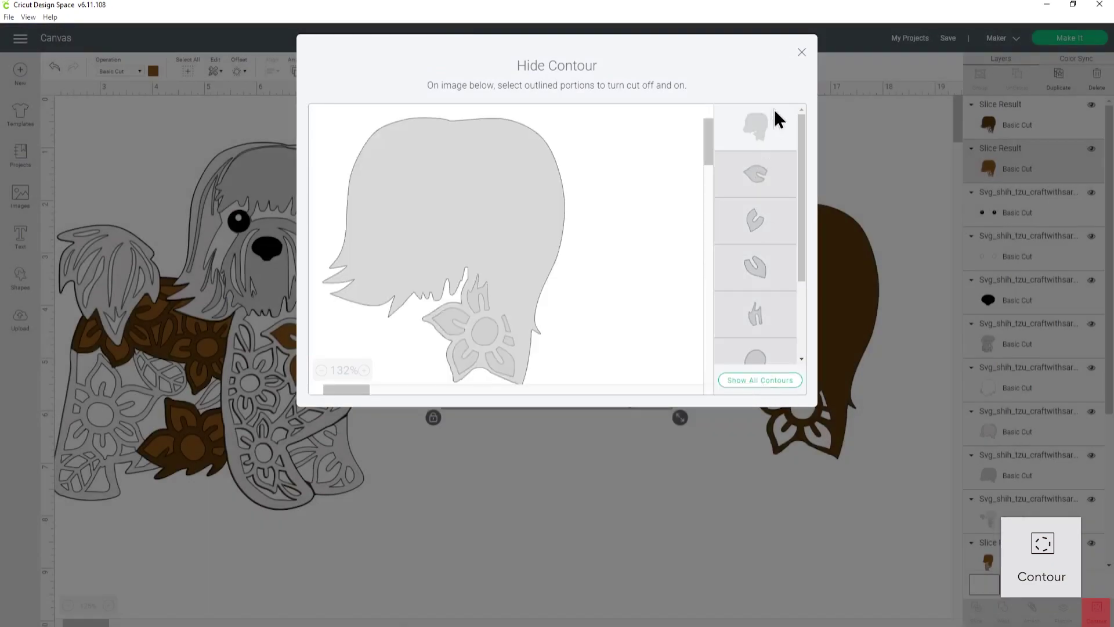
pyautogui.click(801, 52)
pyautogui.moveTo(644, 198); pyautogui.dragTo(617, 206)
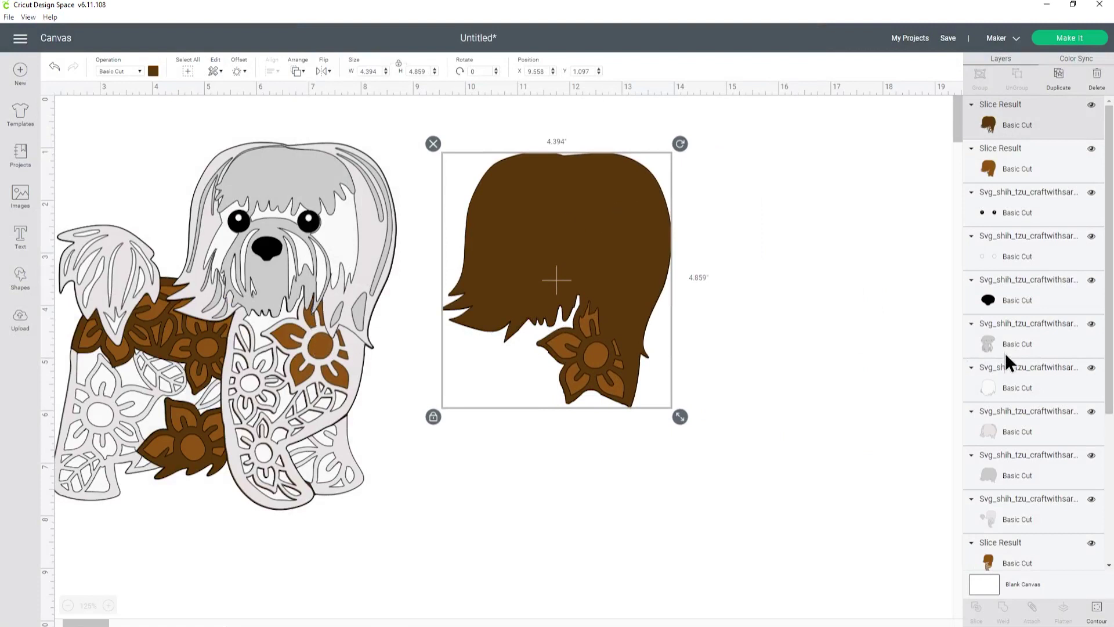
# - Delete the old medium brown slice result that forms the flower on the dog's chest
pyautogui.scroll(-3, 1039, 429)
pyautogui.click(1037, 440)
pyautogui.press('Delete')
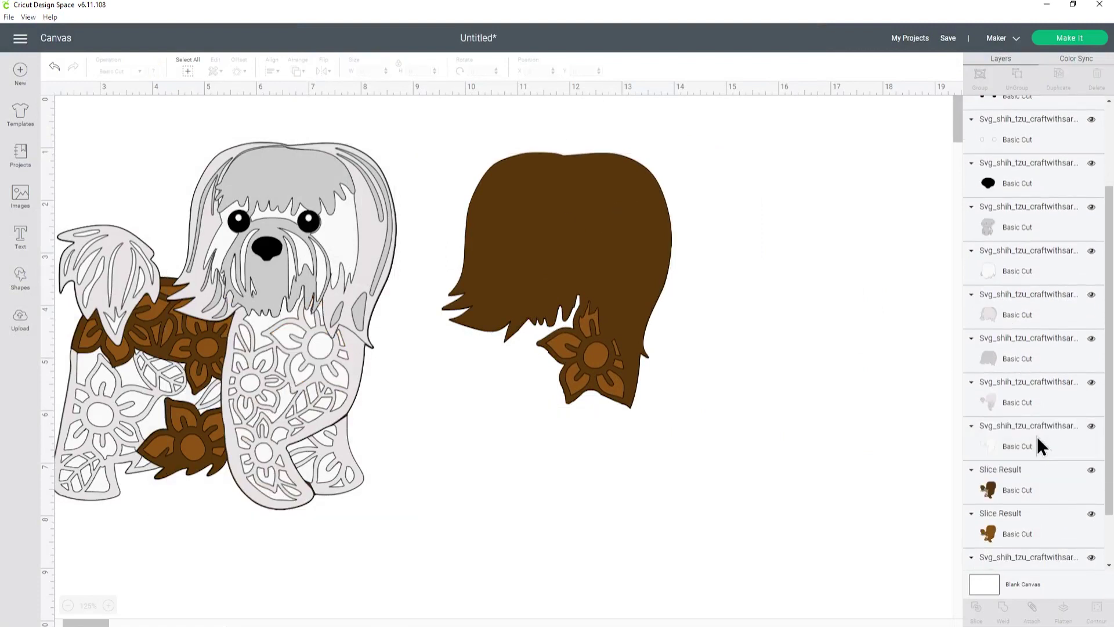
# - Place the solid medium brown silhouette over the dog's head and chest and reorder its layer beneath the grey head layers
pyautogui.moveTo(586, 224); pyautogui.dragTo(230, 207)
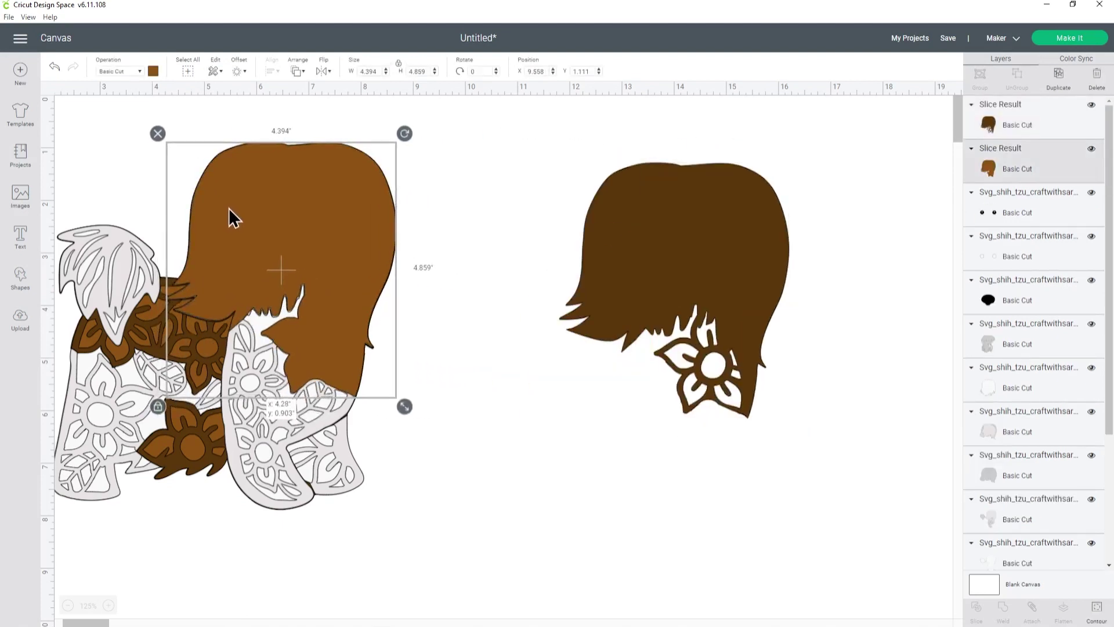
pyautogui.moveTo(1004, 176); pyautogui.dragTo(1019, 469)
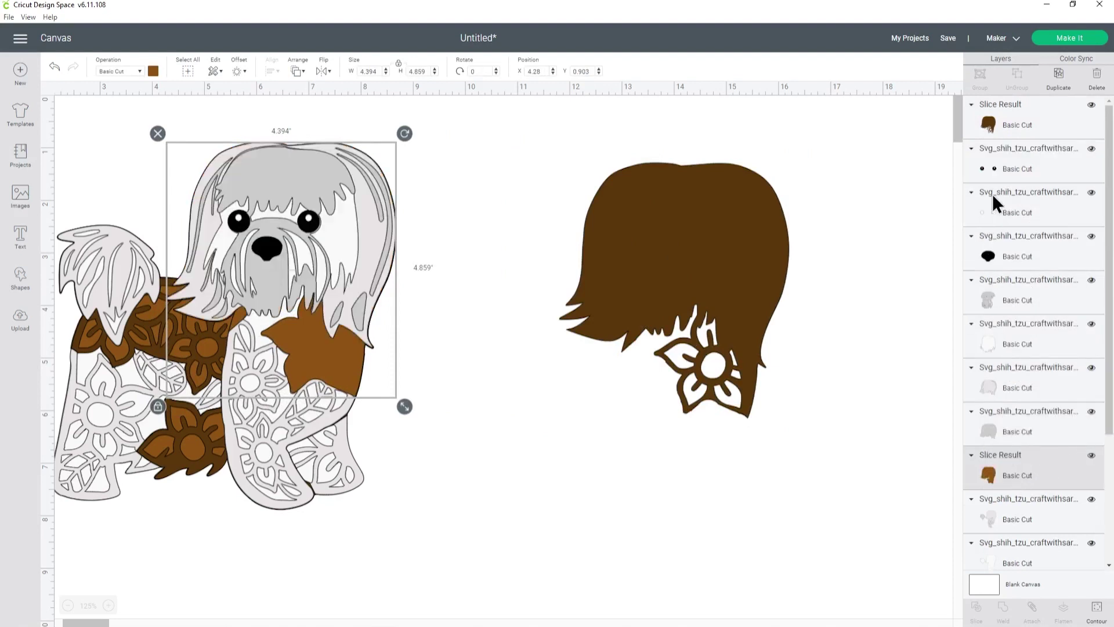
# - Align the dark brown flower silhouette on the dog and reorder its layer directly above the medium brown one
pyautogui.click(1009, 113)
pyautogui.moveTo(688, 250); pyautogui.dragTo(295, 231)
pyautogui.moveTo(1035, 170)
pyautogui.mouseDown()
pyautogui.moveTo(1000, 135)
pyautogui.moveTo(1027, 421)
pyautogui.mouseUp()
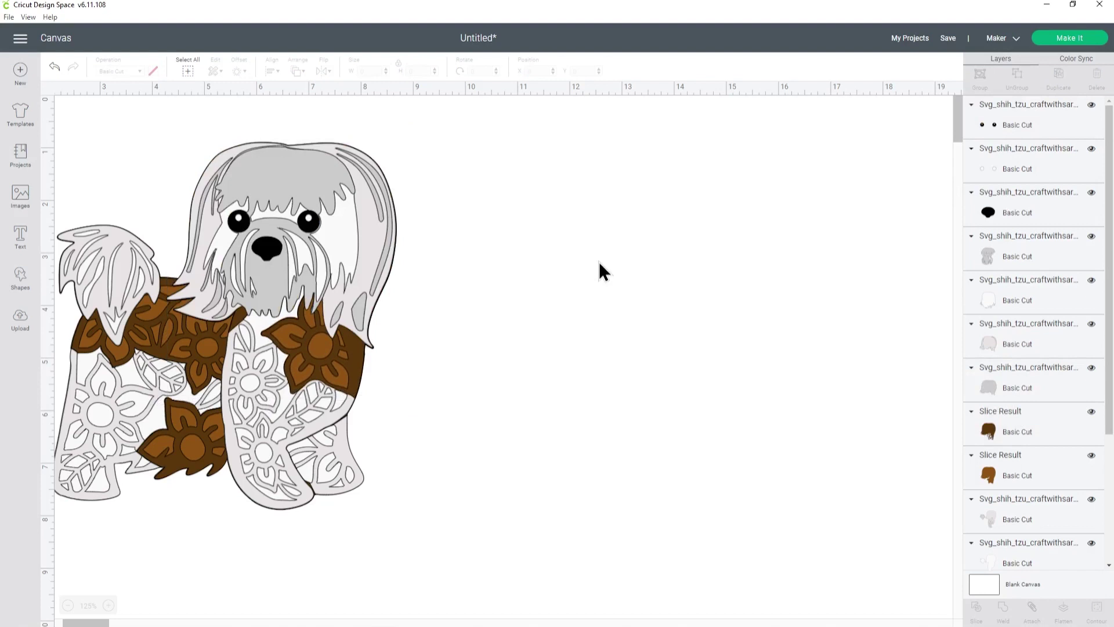
pyautogui.hscroll(-2, 575, 325)
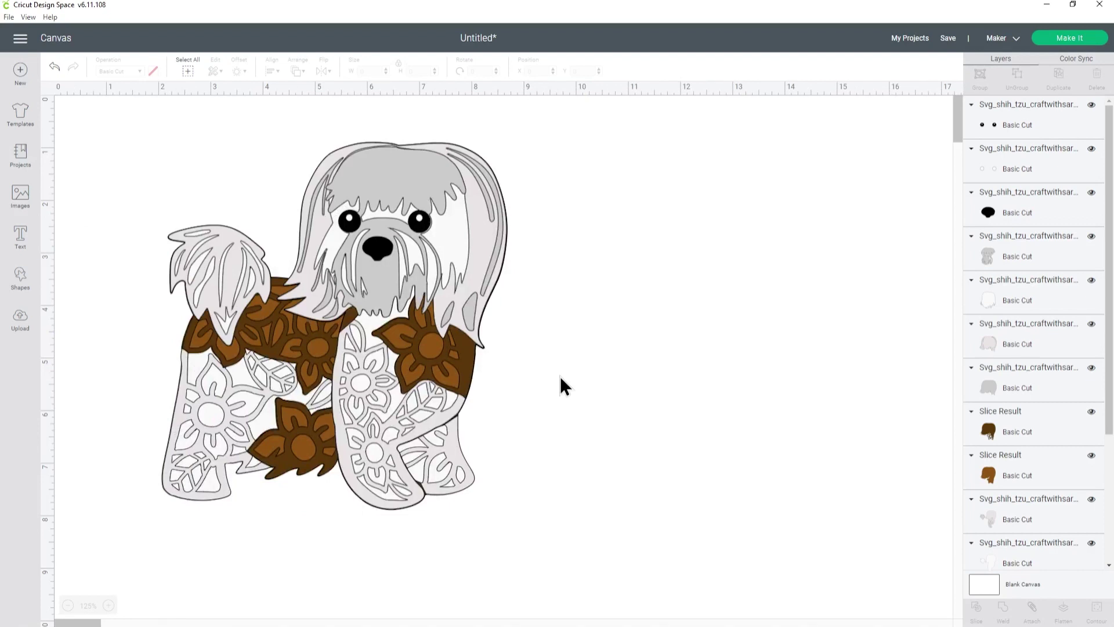
# - Hide the seven eye, nose, face and grey head layers stacked above the dark brown silhouette
pyautogui.click(1091, 106)
pyautogui.click(1091, 148)
pyautogui.click(1091, 192)
pyautogui.click(1091, 236)
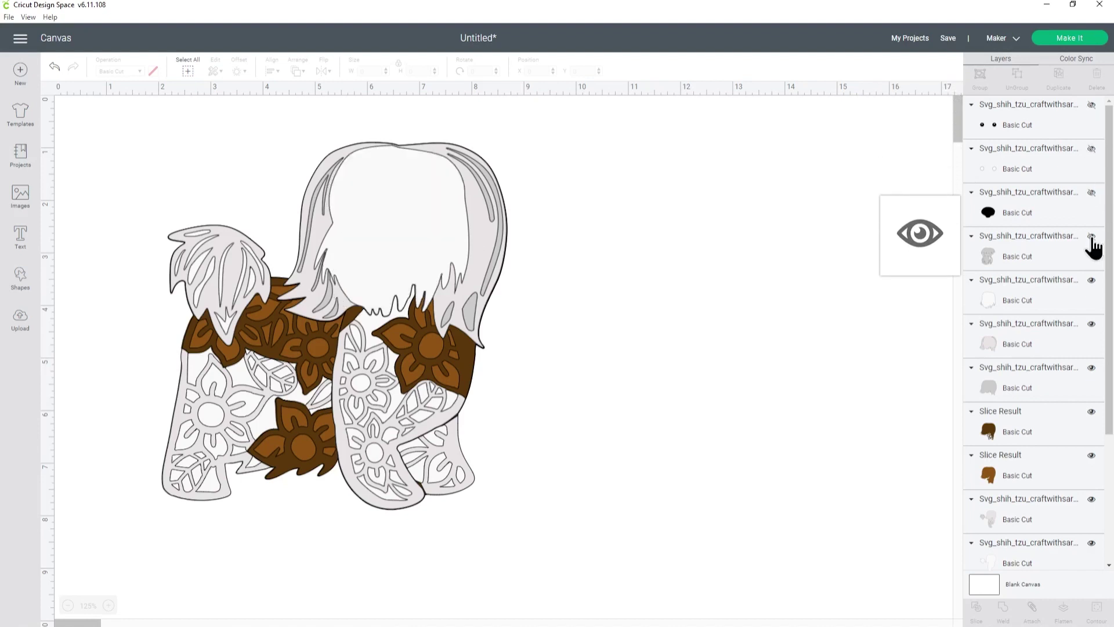
pyautogui.click(1092, 281)
pyautogui.click(1091, 323)
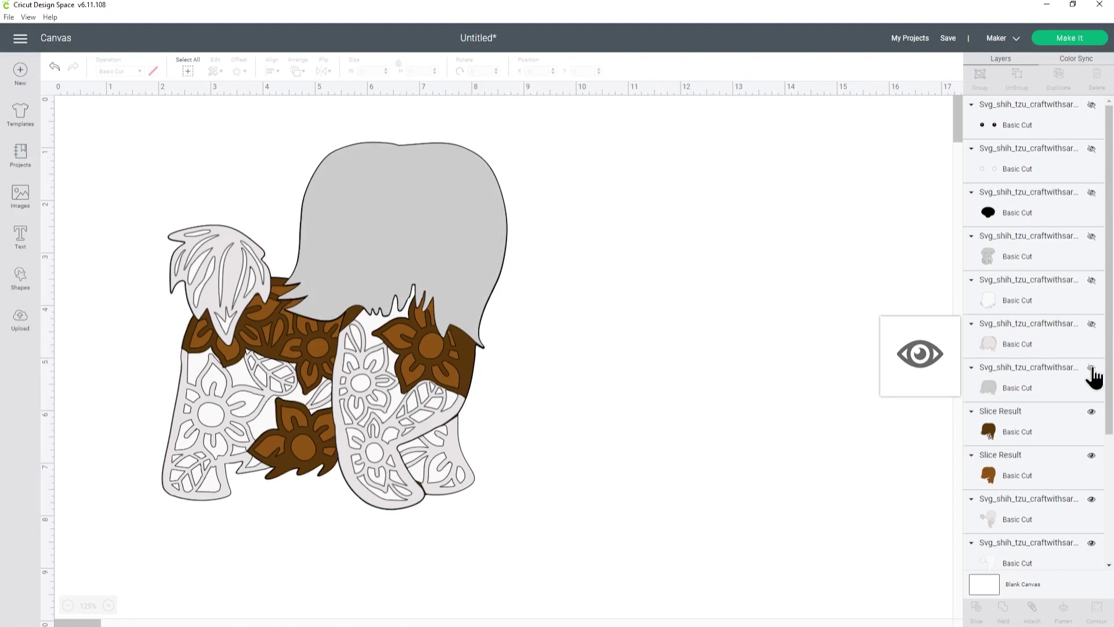
pyautogui.click(1091, 367)
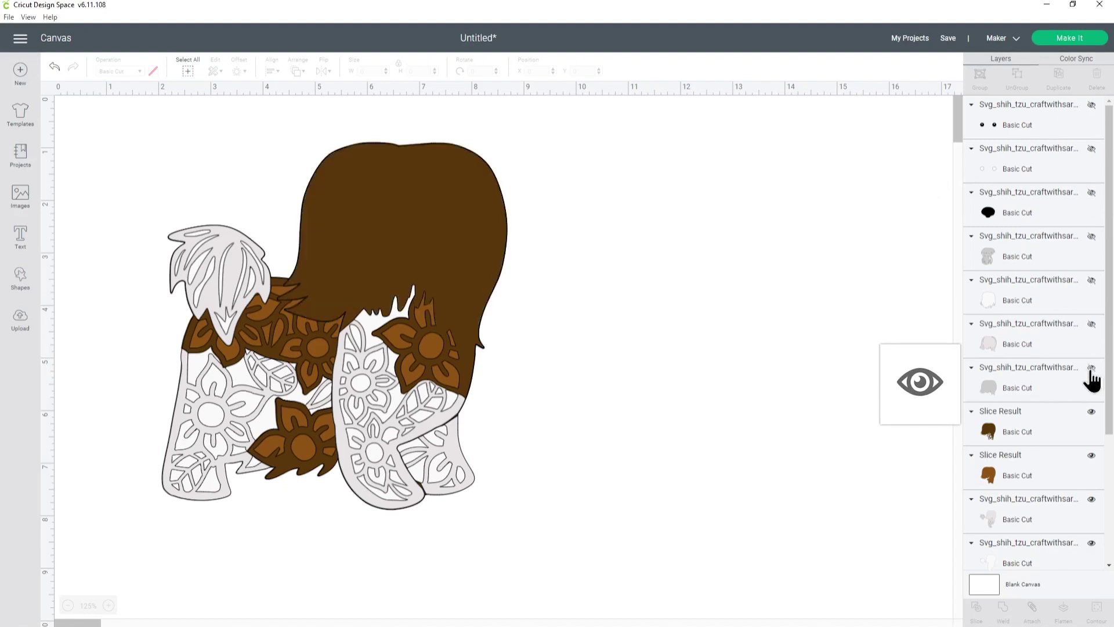
# - Hide the dark and medium brown head silhouettes to expose the light grey layer beneath them
pyautogui.click(1092, 411)
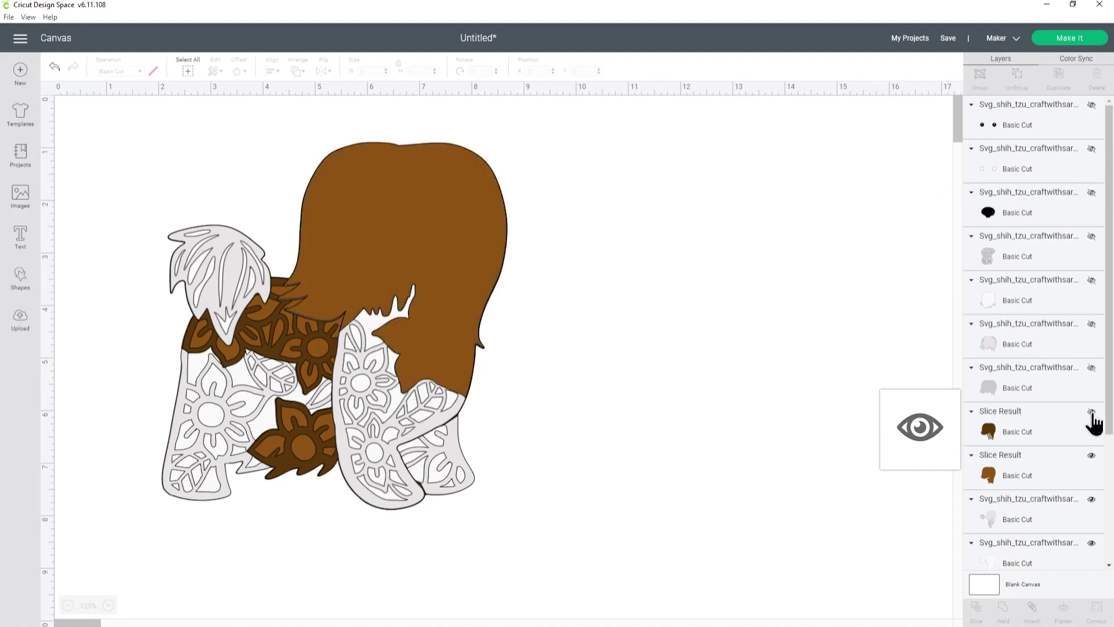
pyautogui.click(1092, 457)
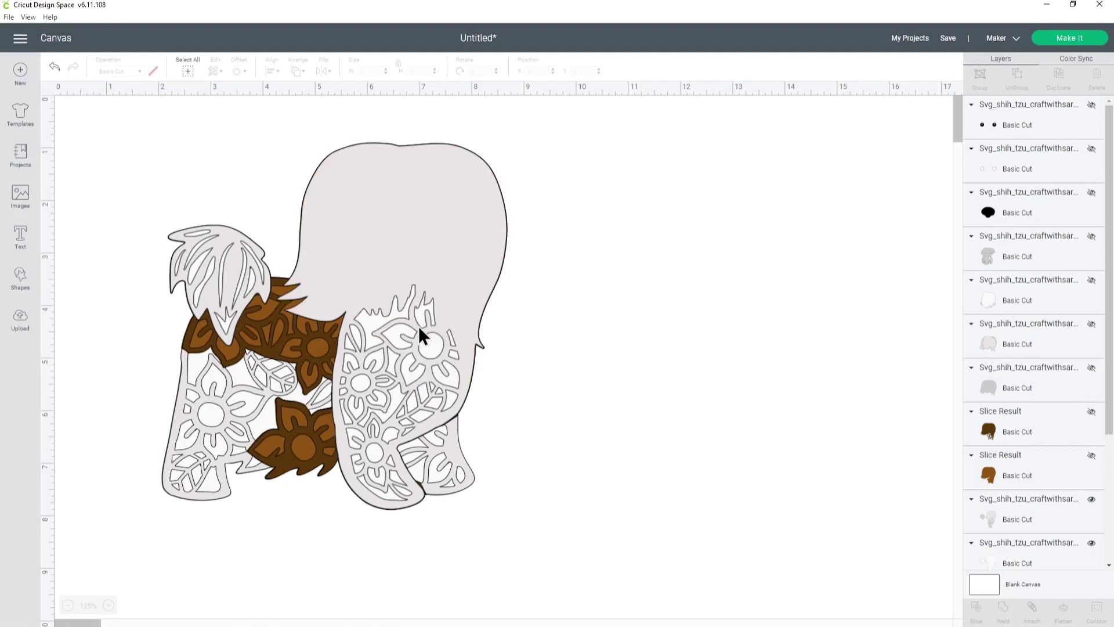
pyautogui.click(1091, 457)
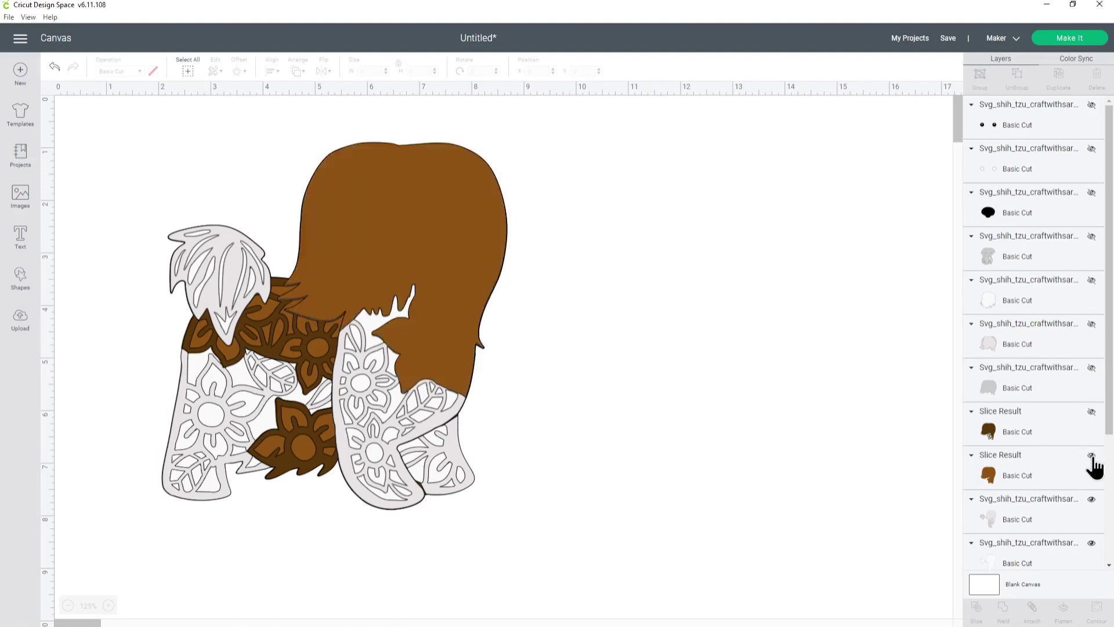
pyautogui.click(1091, 457)
pyautogui.scroll(-4, 1072, 458)
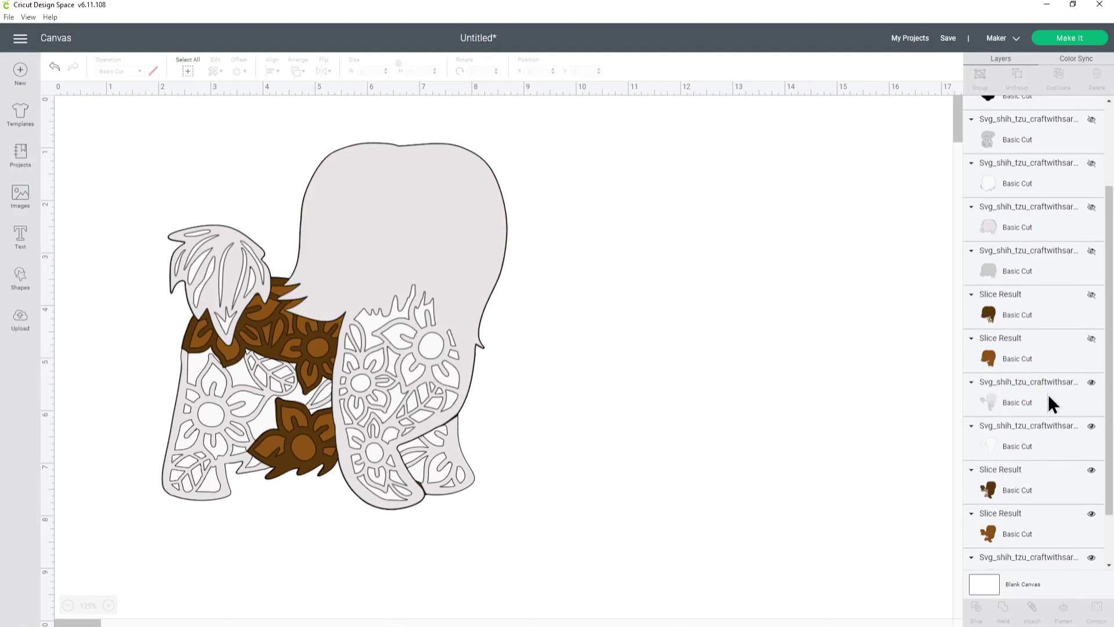
# - Try to hide the chest flower's contours on the light grey head, leg and tail layer
pyautogui.click(1019, 404)
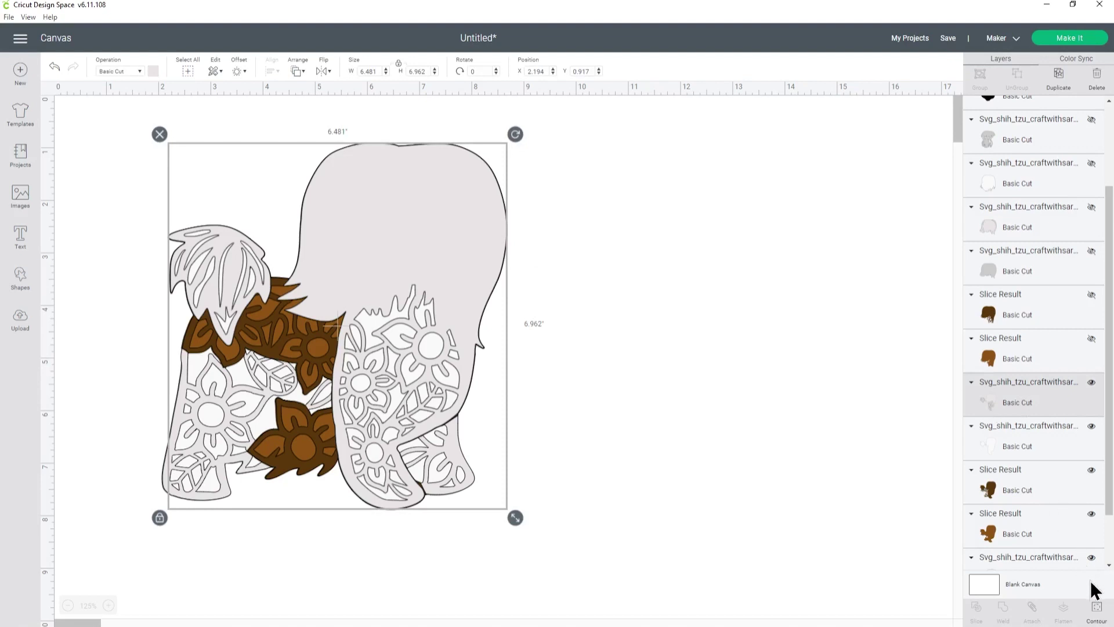
pyautogui.click(1097, 609)
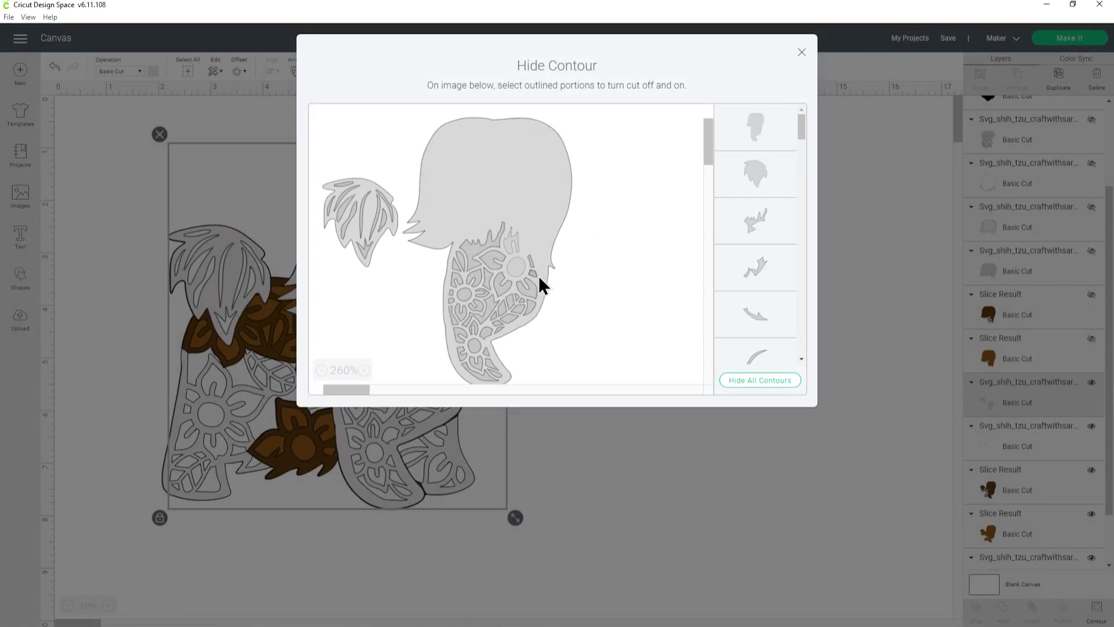
pyautogui.click(364, 371)
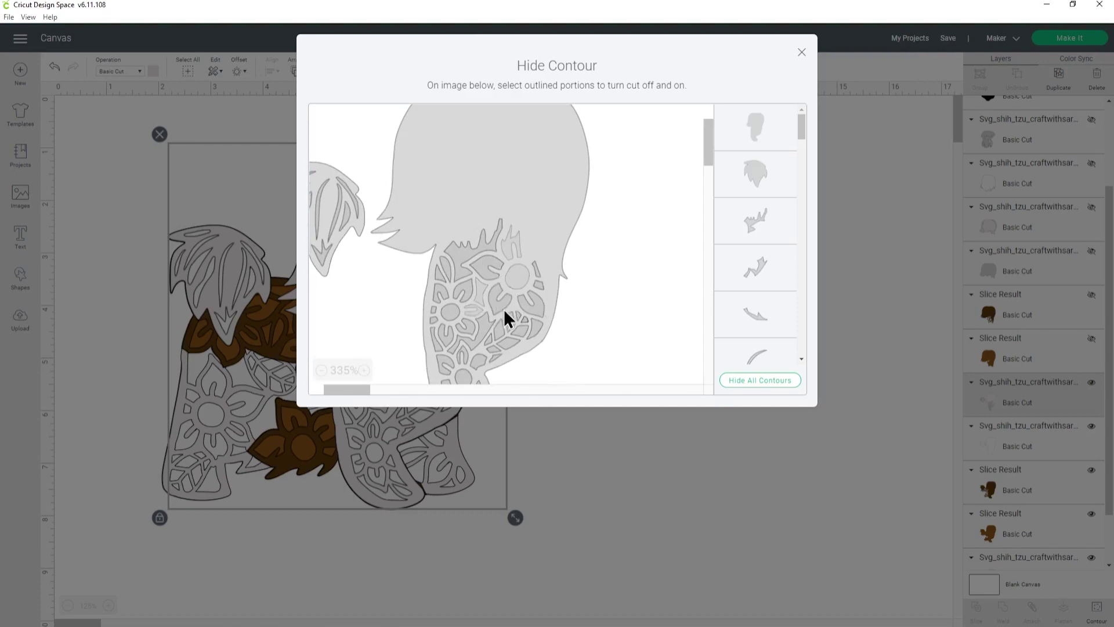
pyautogui.click(802, 53)
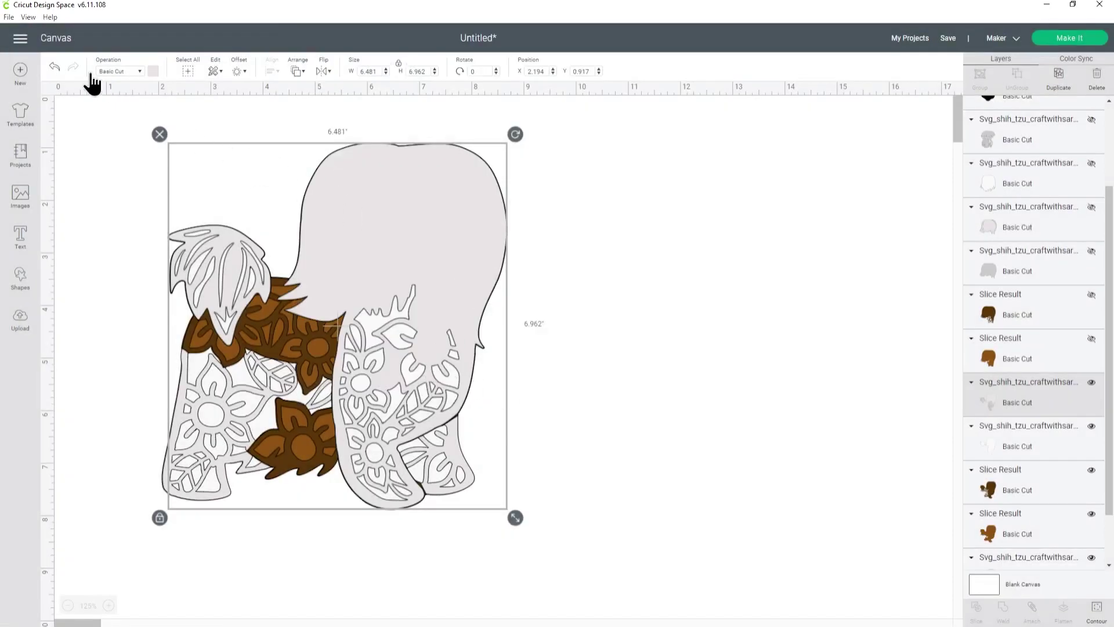
# - Undo the recent edits until the deleted medium brown slice with the cut-out leg is back on the dog
pyautogui.click(58, 68)
pyautogui.click(58, 69)
pyautogui.click(59, 69)
pyautogui.click(58, 68)
pyautogui.click(58, 68)
pyautogui.click(58, 68)
pyautogui.click(58, 69)
pyautogui.click(58, 68)
pyautogui.click(58, 69)
pyautogui.click(58, 68)
pyautogui.click(58, 68)
pyautogui.click(58, 68)
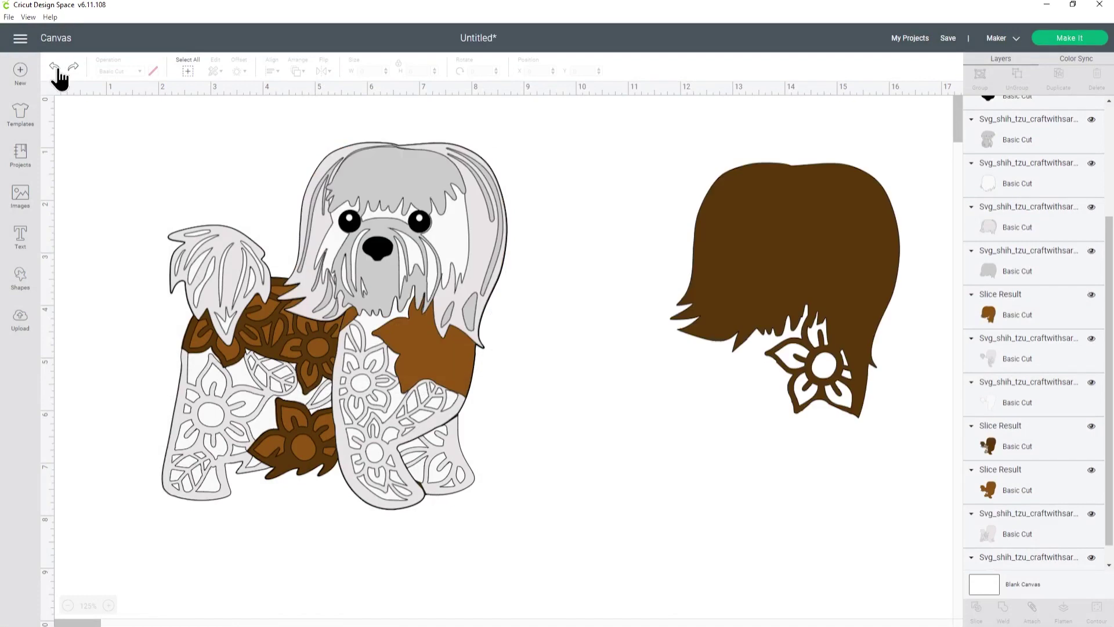
pyautogui.click(58, 68)
pyautogui.click(58, 68)
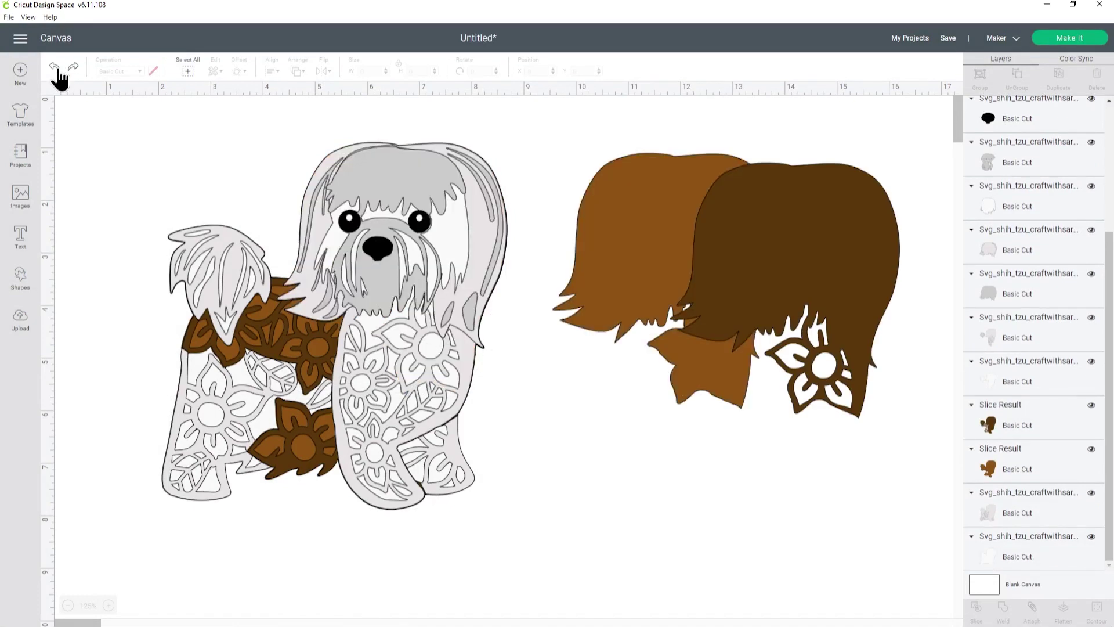
pyautogui.click(58, 68)
pyautogui.click(58, 68)
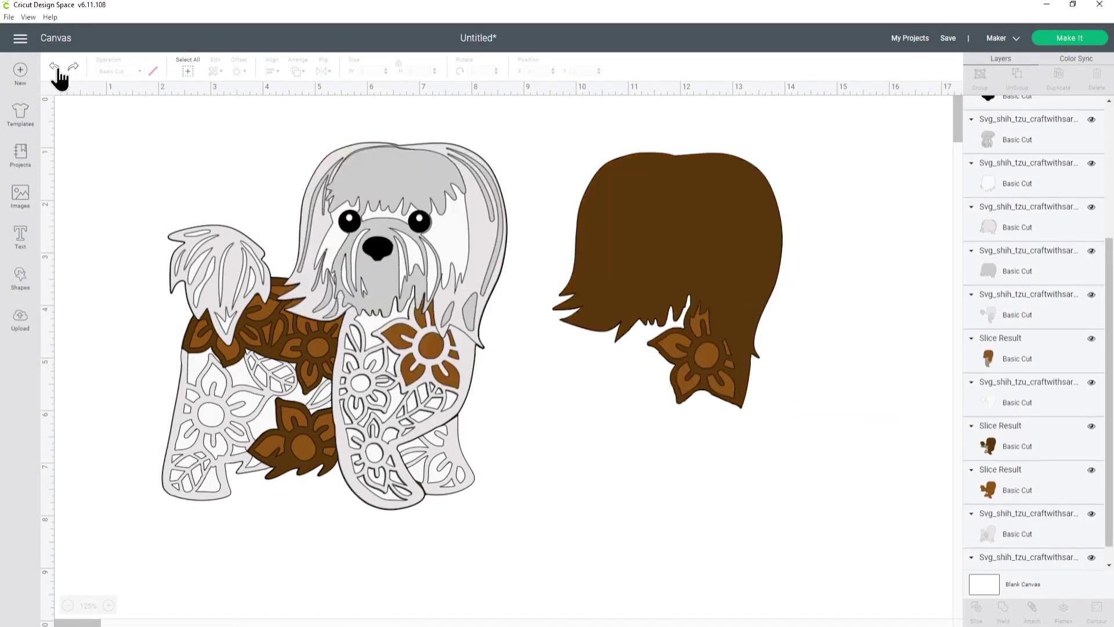
# - Move the medium brown head-and-leg slice off the dog into clear space, shifting the other brown silhouettes further away
pyautogui.click(982, 363)
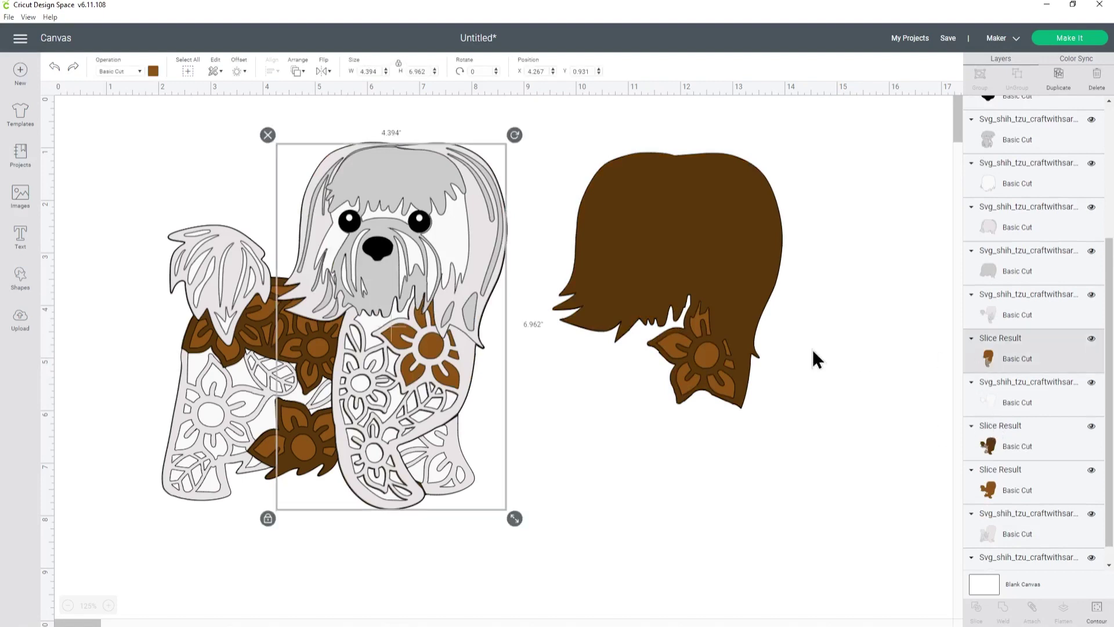
pyautogui.press('Right')
pyautogui.hotkey('ctrl', 'z')
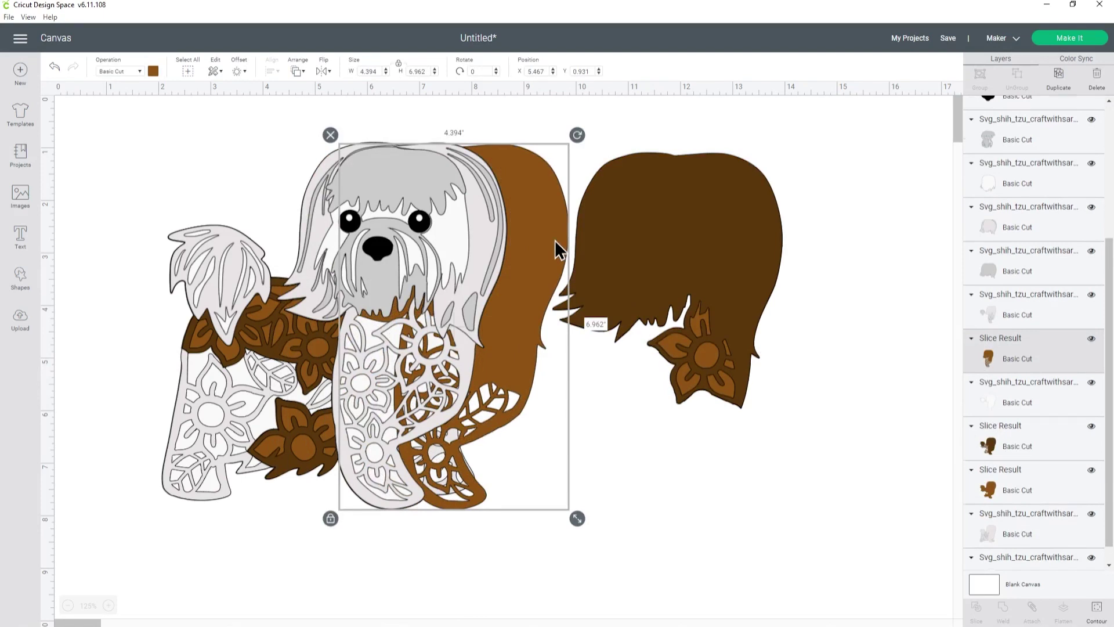
pyautogui.moveTo(560, 250); pyautogui.dragTo(740, 260)
pyautogui.moveTo(652, 232); pyautogui.dragTo(769, 180)
pyautogui.moveTo(562, 227); pyautogui.dragTo(673, 317)
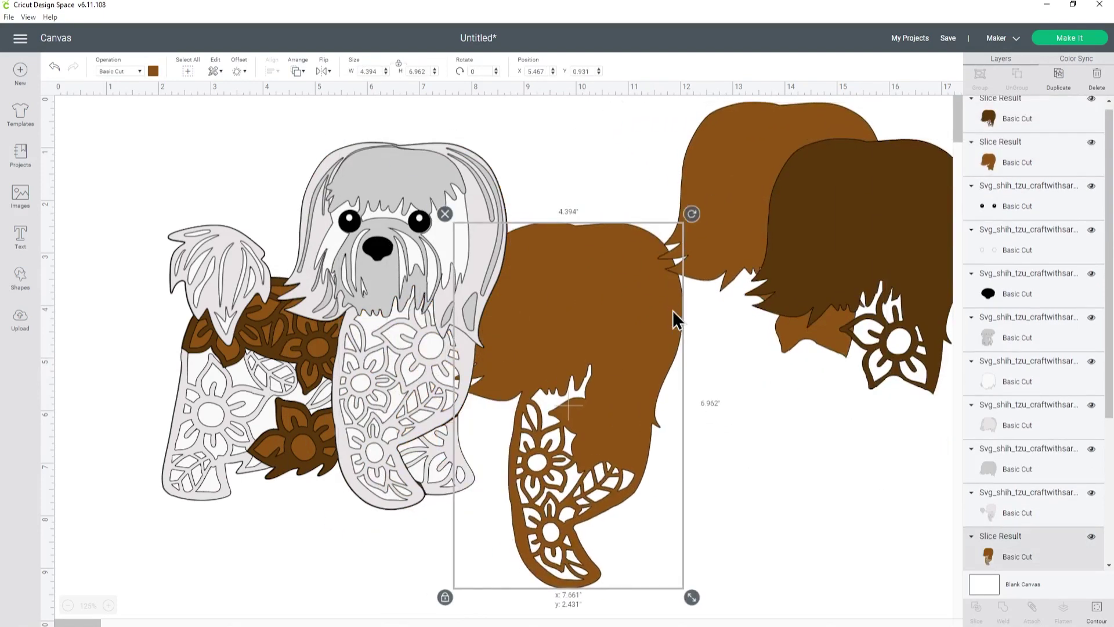
pyautogui.moveTo(743, 172); pyautogui.dragTo(790, 176)
pyautogui.moveTo(637, 319); pyautogui.dragTo(681, 309)
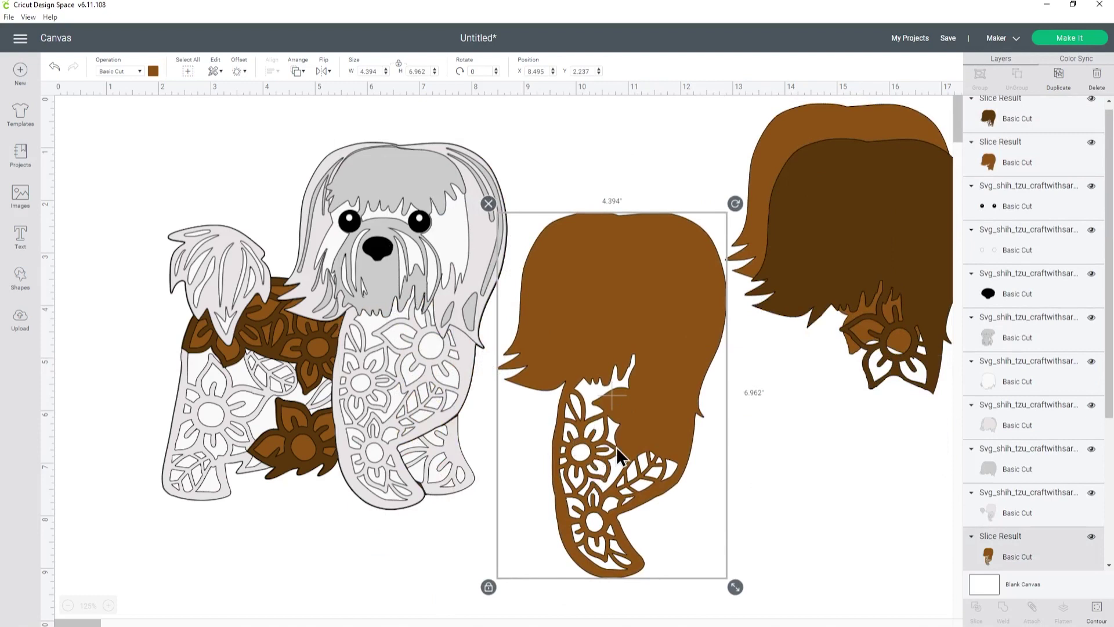
# - Recolour the head-and-leg slice with the light grey material colour already used in the design
pyautogui.click(154, 72)
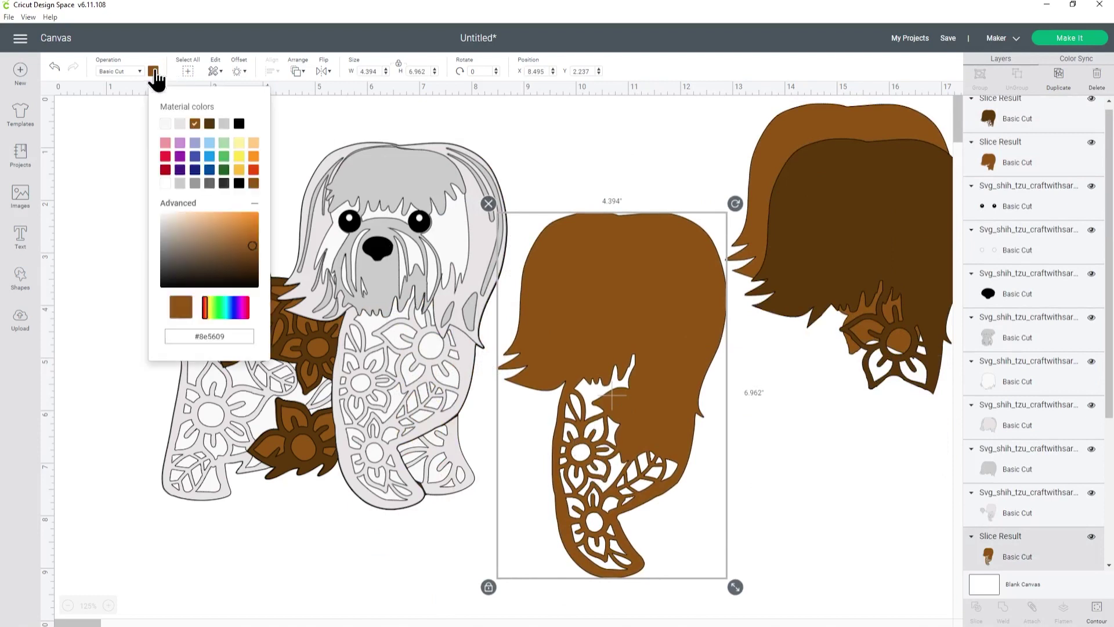
pyautogui.click(180, 124)
pyautogui.click(589, 318)
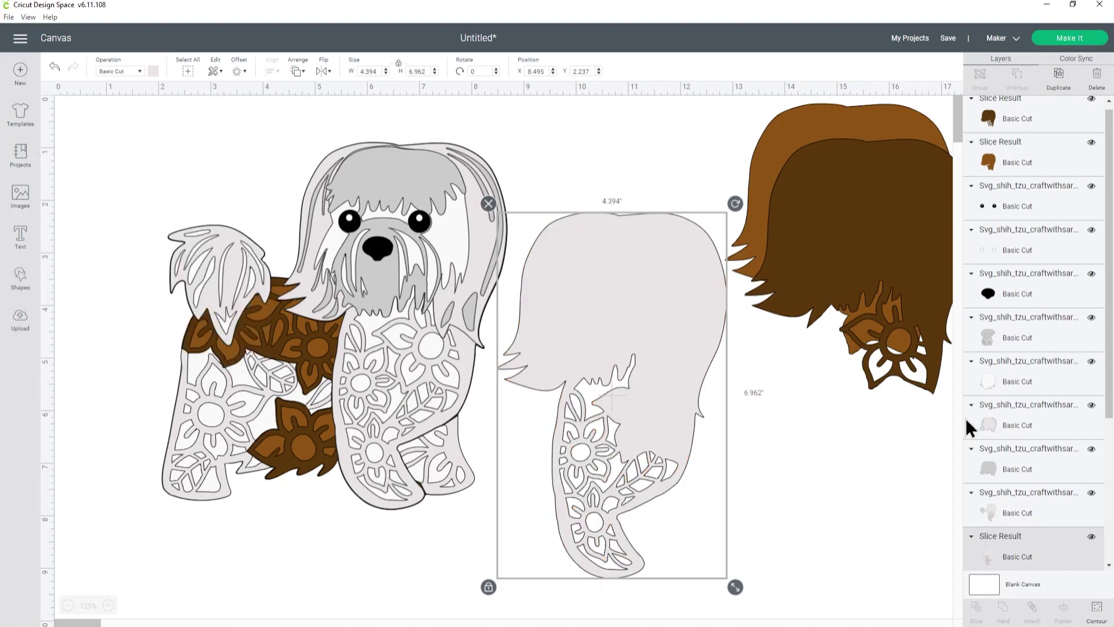
# - Move the original light grey head, leg and tail layer off the dog into the empty canvas area below the brown silhouettes
pyautogui.scroll(-3, 998, 417)
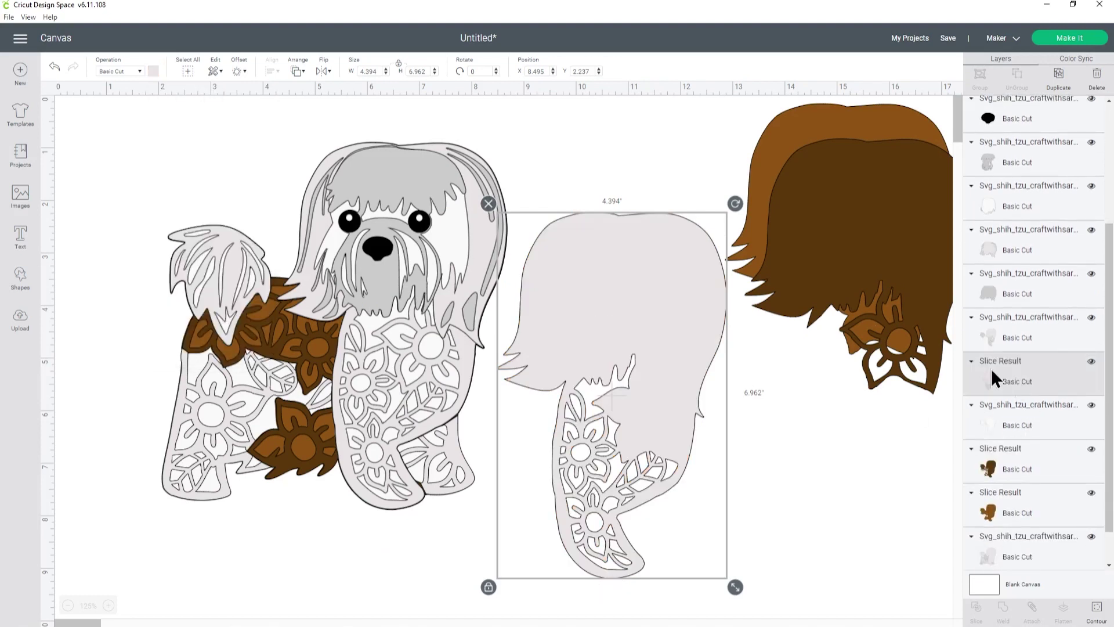
pyautogui.click(1006, 345)
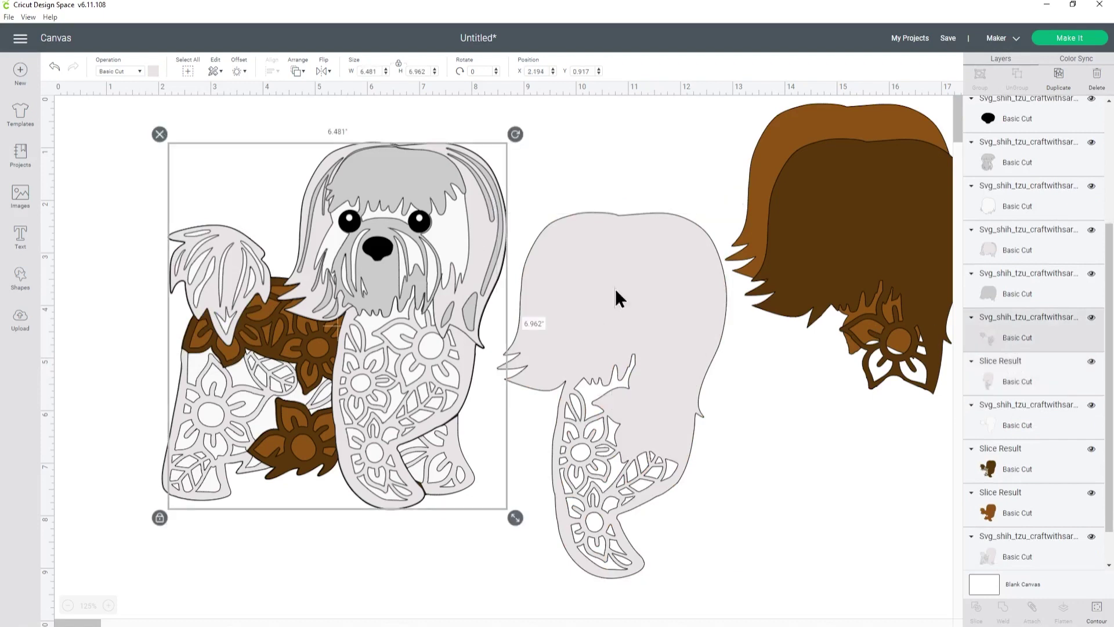
pyautogui.click(68, 605)
pyautogui.click(67, 606)
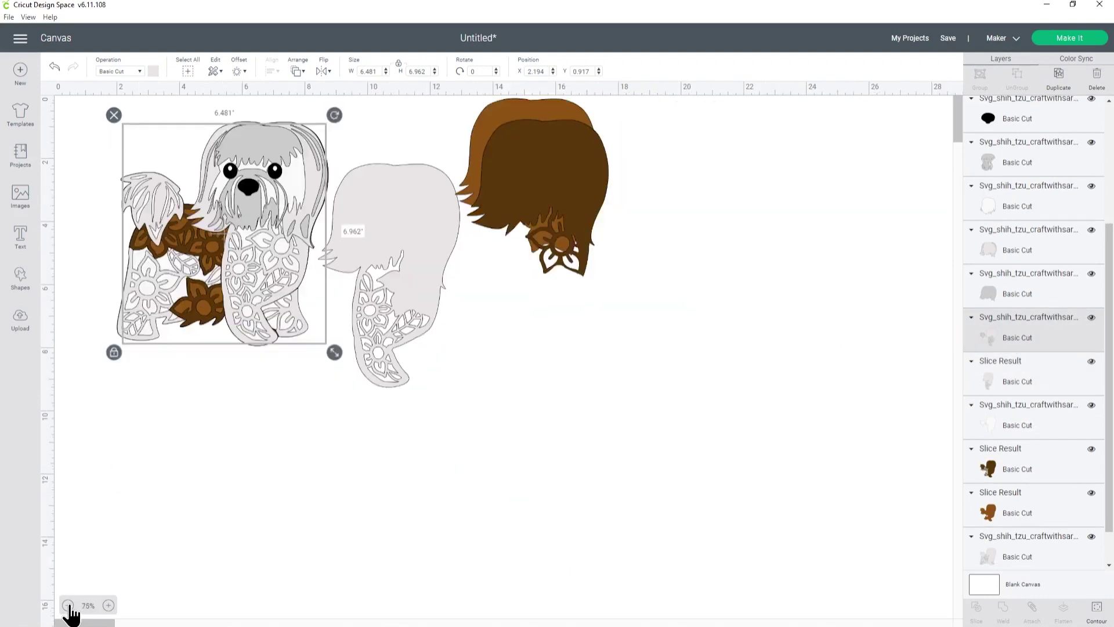
pyautogui.click(625, 340)
pyautogui.press('Down')
pyautogui.press('Down')
pyautogui.press('Down')
pyautogui.press('Down')
pyautogui.press('Down')
pyautogui.press('Down')
pyautogui.press('Down')
pyautogui.press('Down')
pyautogui.press('Down')
pyautogui.press('Down')
pyautogui.press('Down')
pyautogui.press('Down')
pyautogui.press('Down')
pyautogui.press('Down')
pyautogui.press('Down')
pyautogui.press('Down')
pyautogui.press('Down')
pyautogui.press('Down')
pyautogui.press('Down')
pyautogui.press('Down')
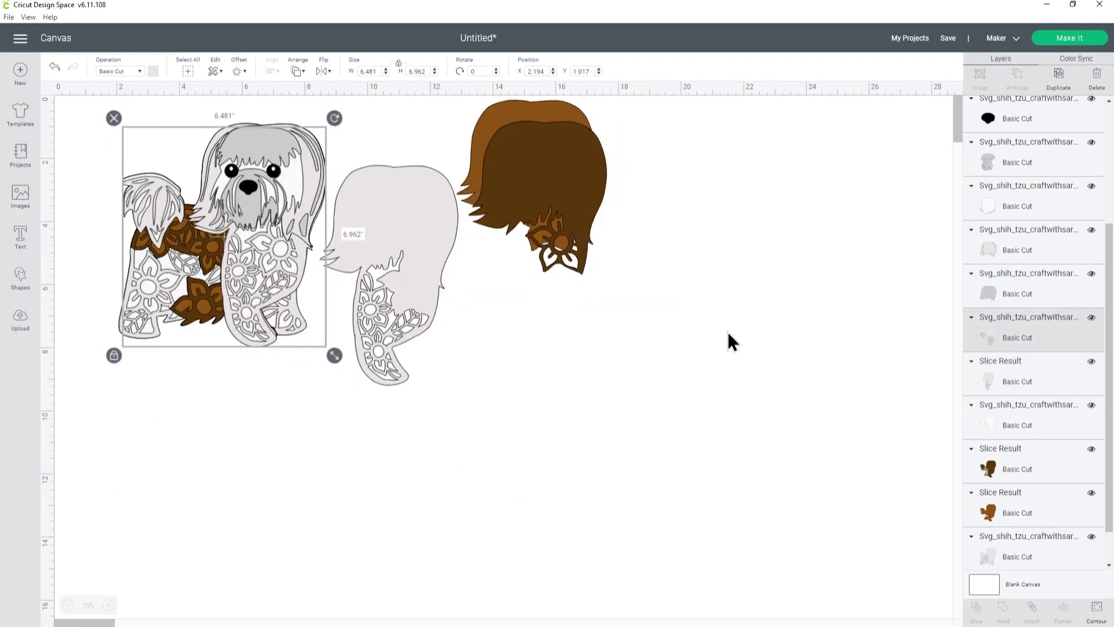
pyautogui.moveTo(291, 278); pyautogui.dragTo(698, 378)
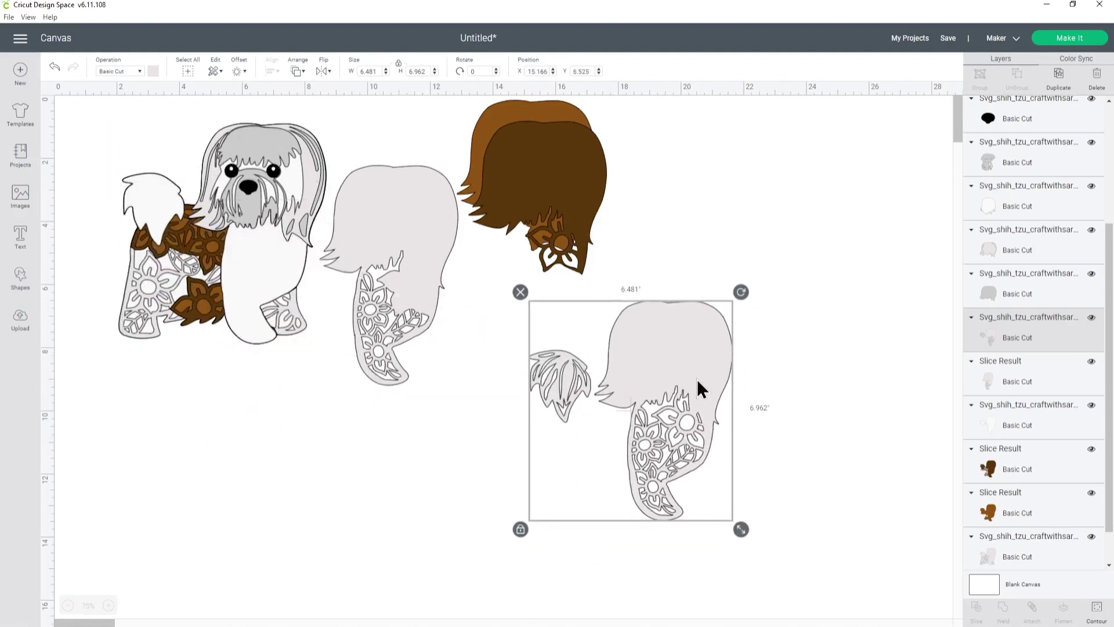
# - Slice the tail from the original light grey layer using a circle placed over it, and delete the leftover pieces
pyautogui.click(21, 278)
pyautogui.click(106, 203)
pyautogui.moveTo(174, 174); pyautogui.dragTo(572, 376)
pyautogui.click(659, 395)
pyautogui.click(441, 372)
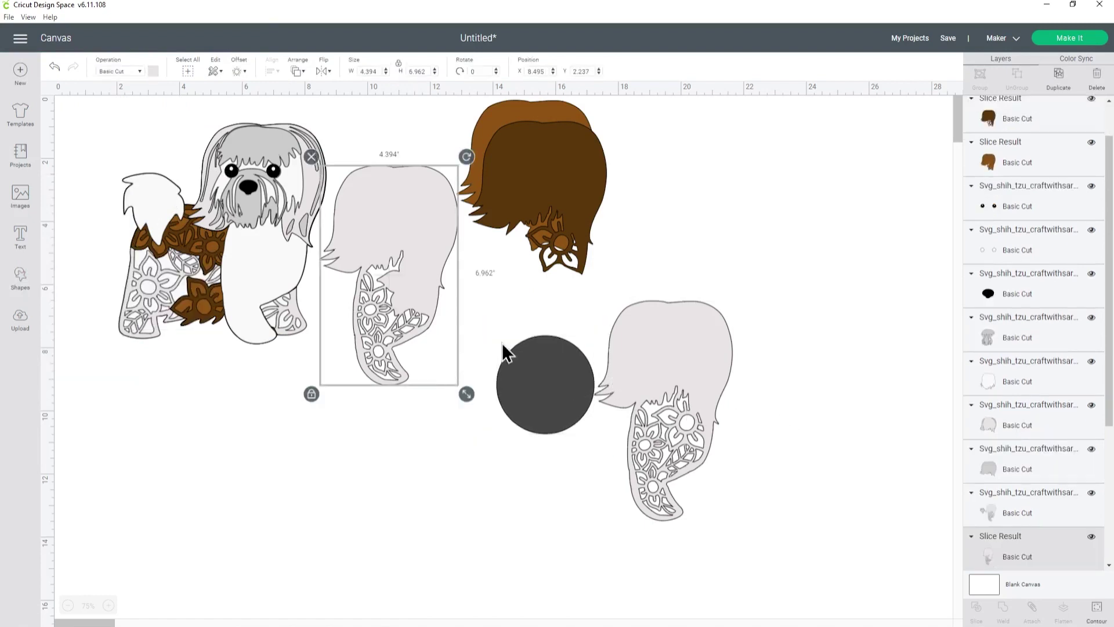
pyautogui.click(595, 362)
pyautogui.keyDown('shift'); pyautogui.click(669, 345); pyautogui.keyUp('shift')
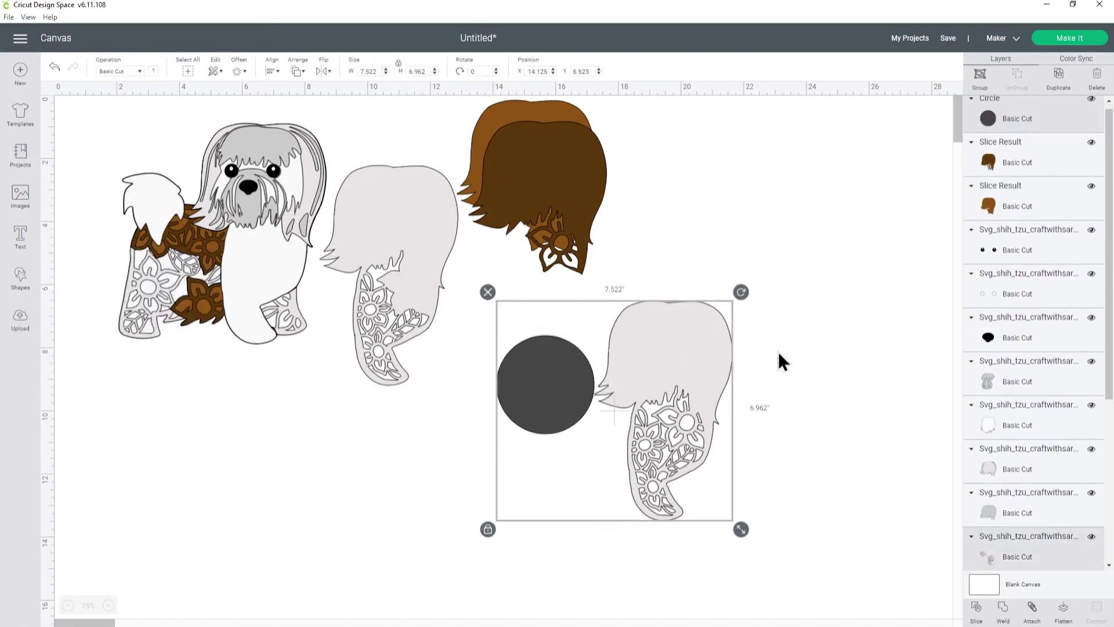
pyautogui.click(977, 608)
pyautogui.click(1005, 120)
pyautogui.click(1017, 168)
pyautogui.press('Delete')
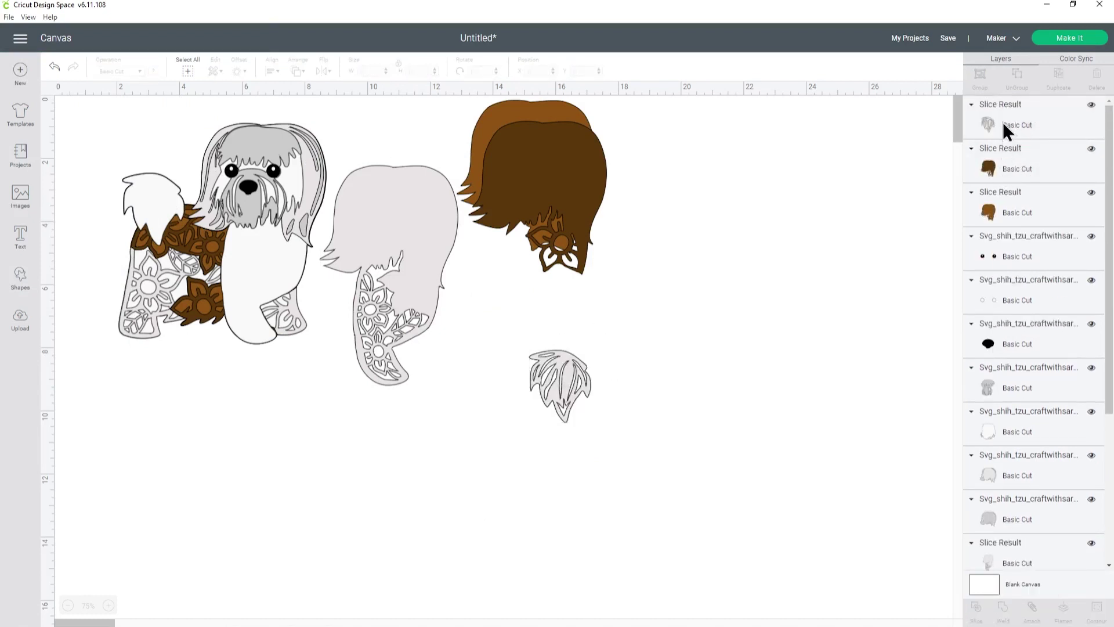
# - Place the sliced light grey tail and the recoloured head-and-leg piece back in position on the dog
pyautogui.click(1003, 122)
pyautogui.moveTo(552, 405); pyautogui.dragTo(153, 202)
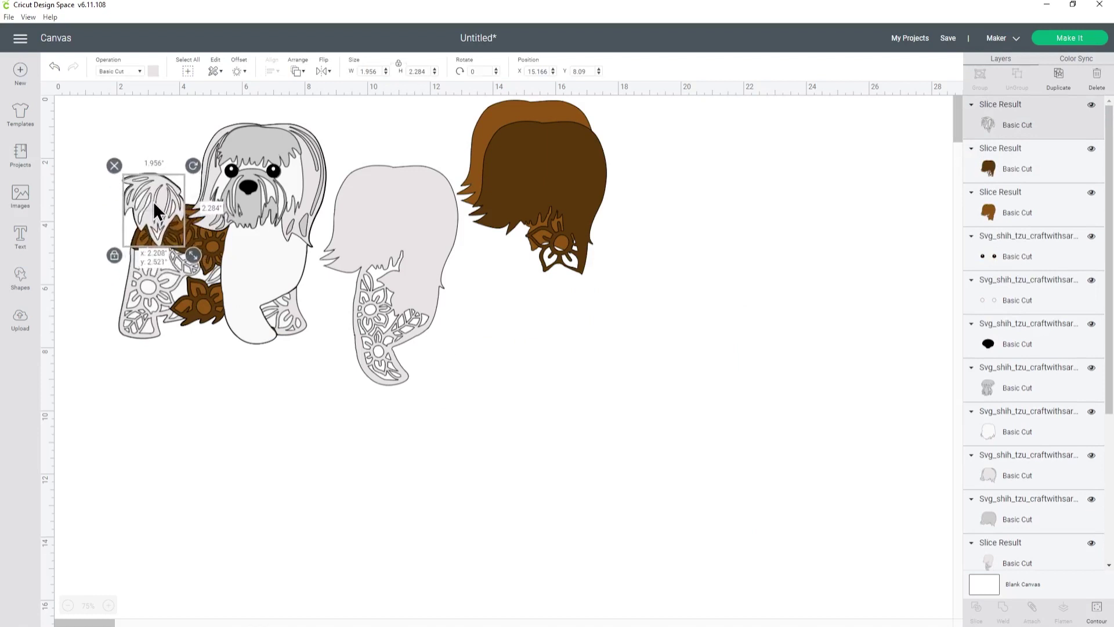
pyautogui.scroll(-3, 1049, 293)
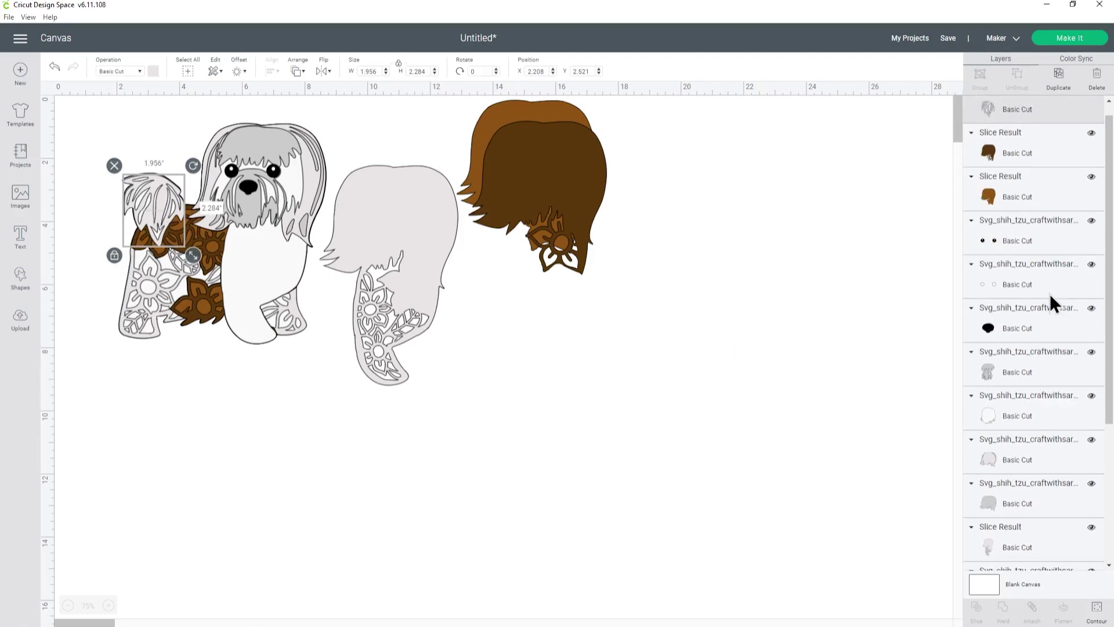
pyautogui.scroll(3, 1050, 294)
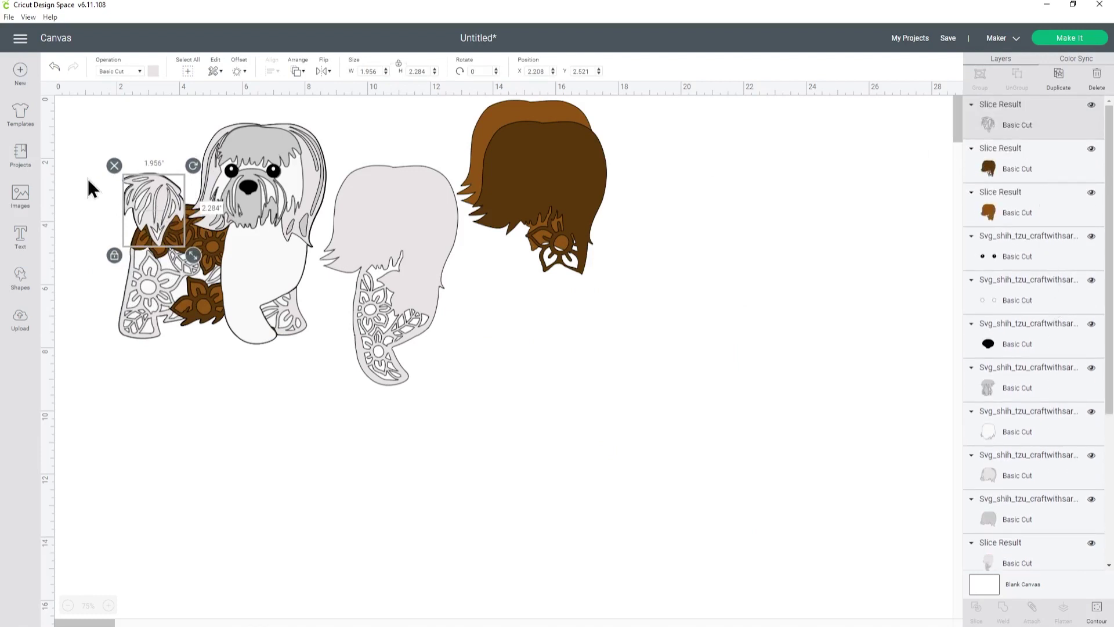
pyautogui.moveTo(428, 270); pyautogui.dragTo(295, 248)
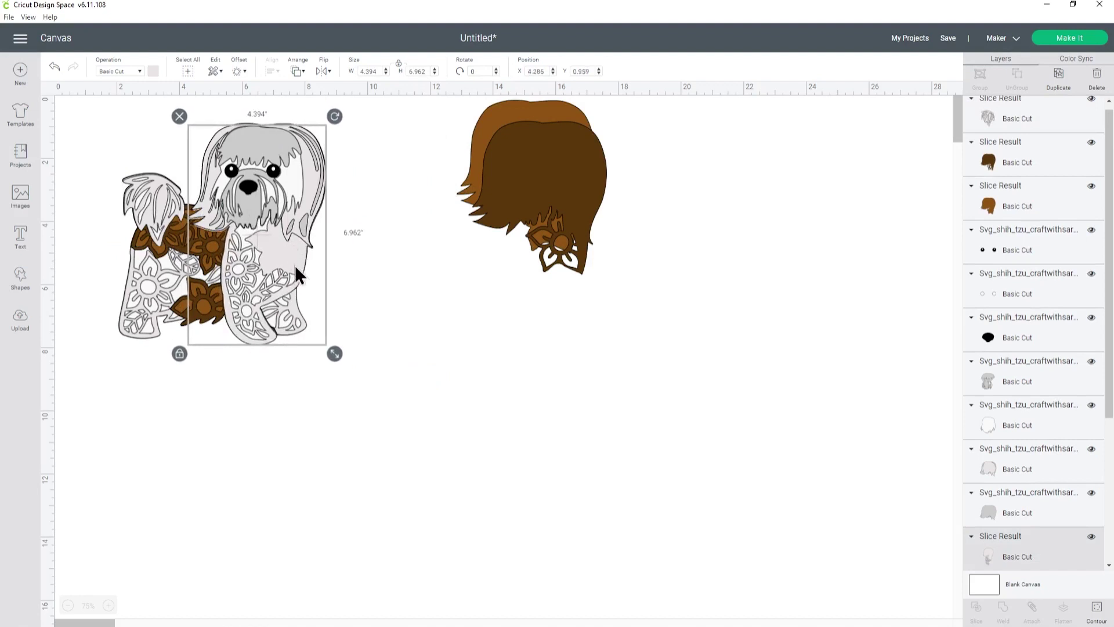
# - Align the medium brown silhouette on the dog's head and chest and reorder its layer beneath the grey head layers
pyautogui.moveTo(500, 162); pyautogui.dragTo(564, 274)
pyautogui.moveTo(498, 155); pyautogui.dragTo(263, 169)
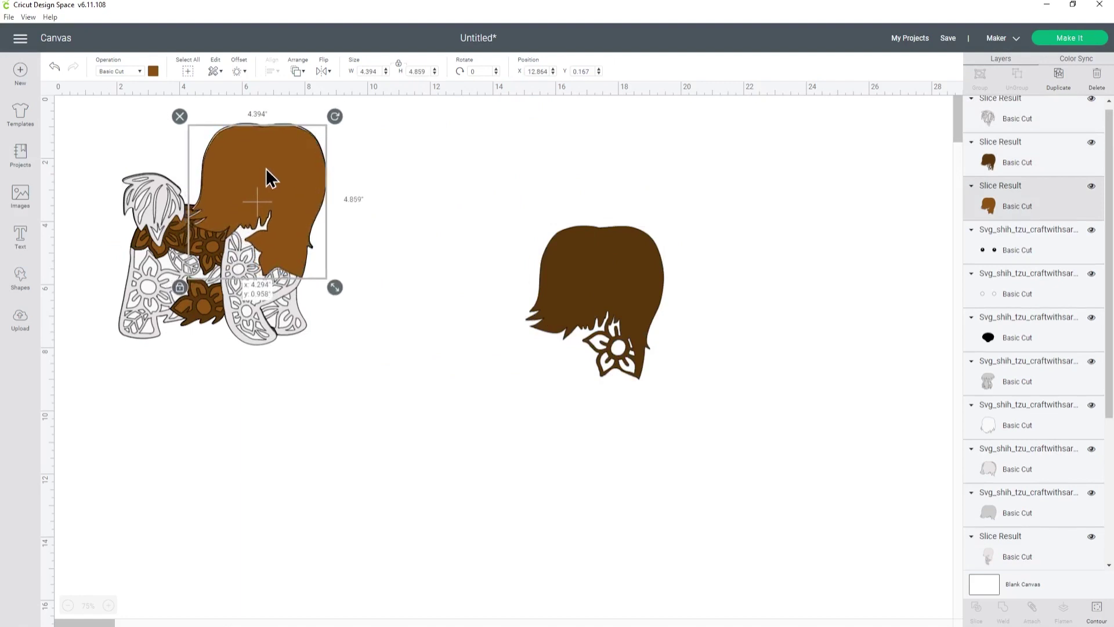
pyautogui.moveTo(1007, 197); pyautogui.dragTo(1019, 471)
pyautogui.scroll(-3, 1012, 333)
pyautogui.moveTo(1008, 290); pyautogui.dragTo(1012, 366)
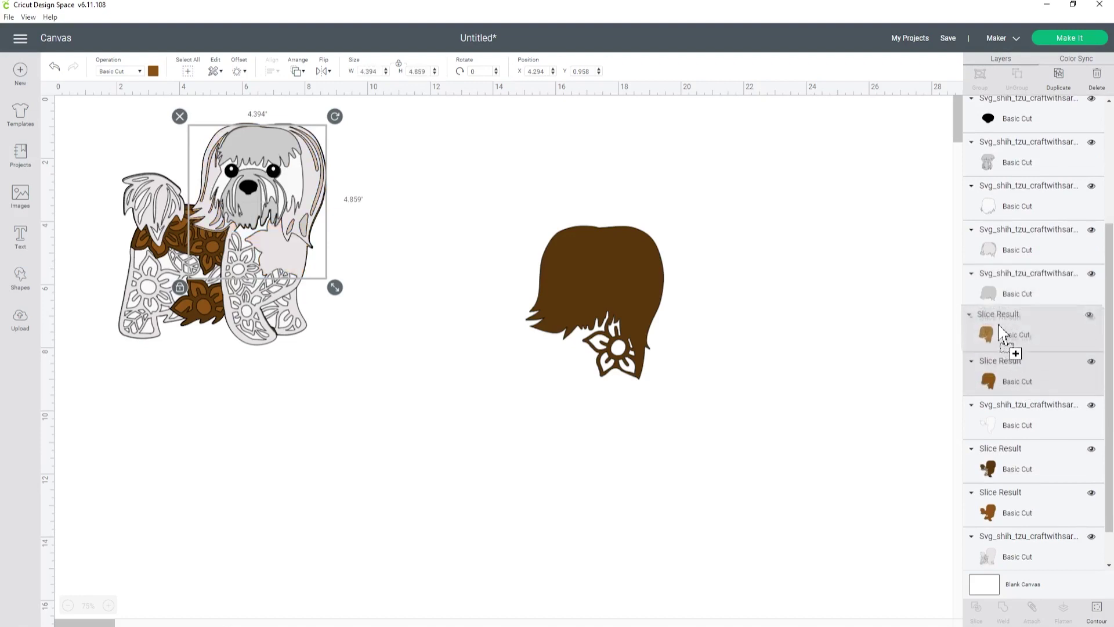
# - Align the dark brown flower silhouette on the dog and reorder its layer directly above the medium brown silhouette
pyautogui.moveTo(607, 276); pyautogui.dragTo(297, 182)
pyautogui.moveTo(1001, 150); pyautogui.dragTo(1016, 457)
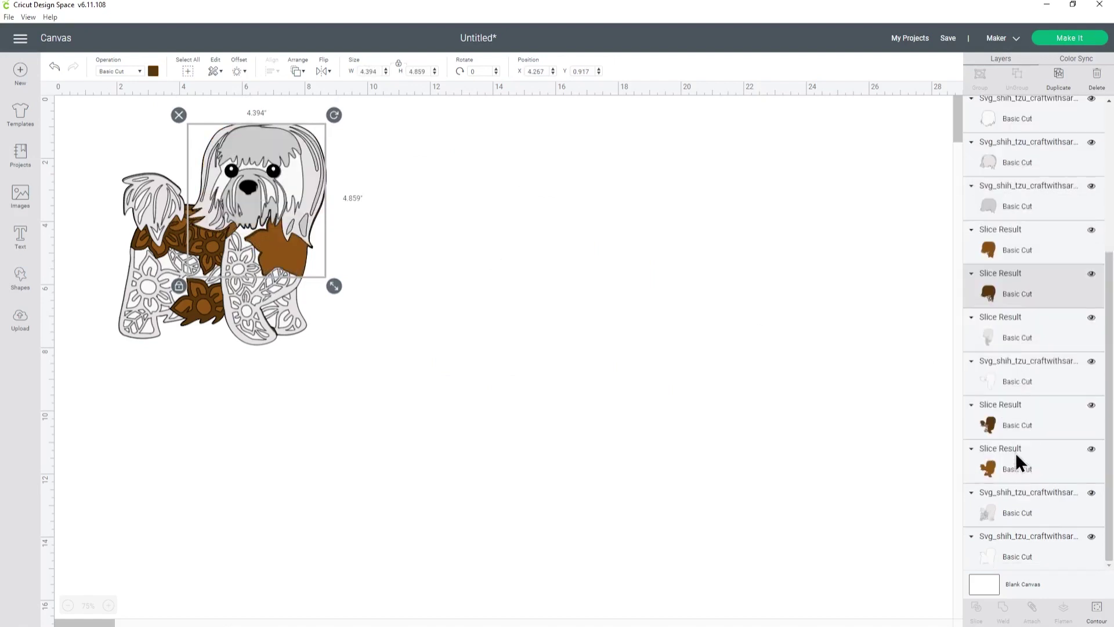
pyautogui.moveTo(1003, 284); pyautogui.dragTo(1015, 229)
pyautogui.click(534, 241)
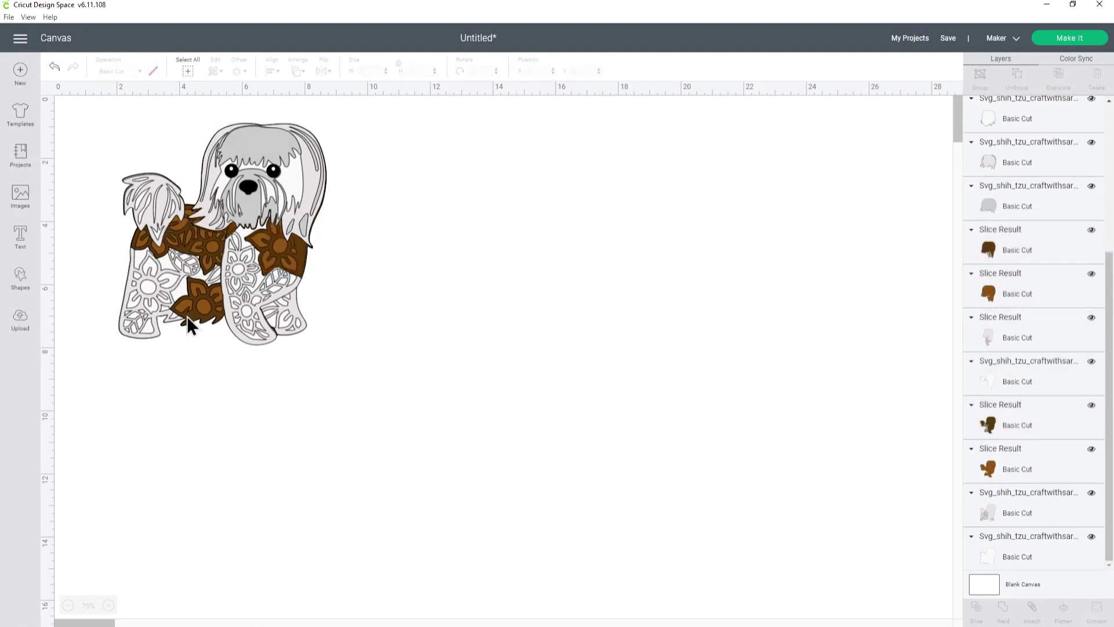
# - Select all layers of the finished dog and group them
pyautogui.click(108, 605)
pyautogui.click(108, 605)
pyautogui.click(109, 606)
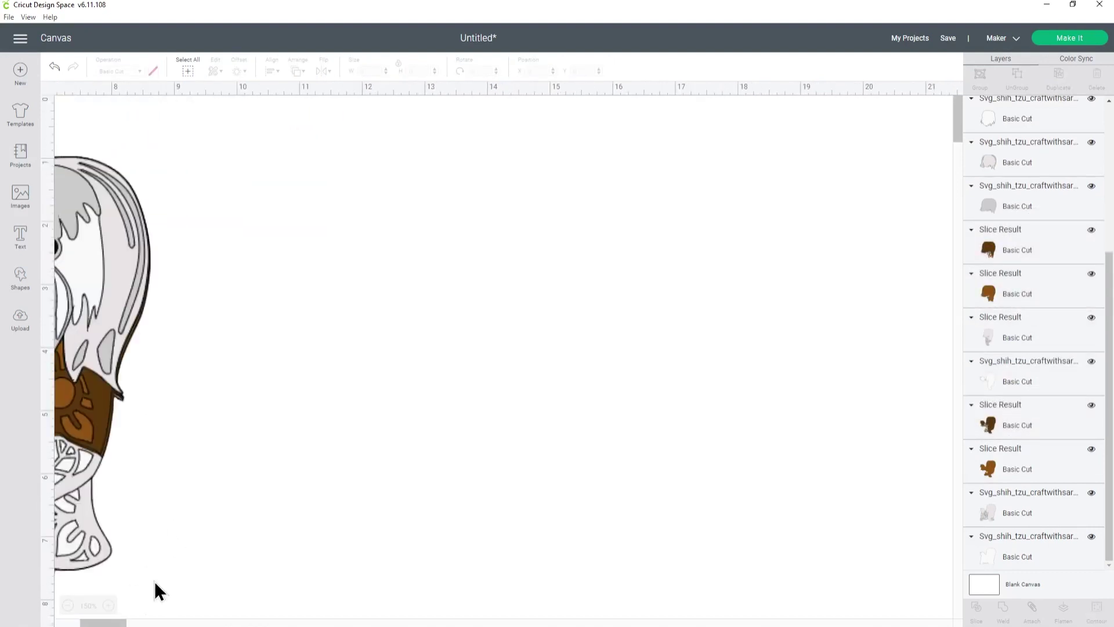
pyautogui.moveTo(110, 624); pyautogui.dragTo(75, 622)
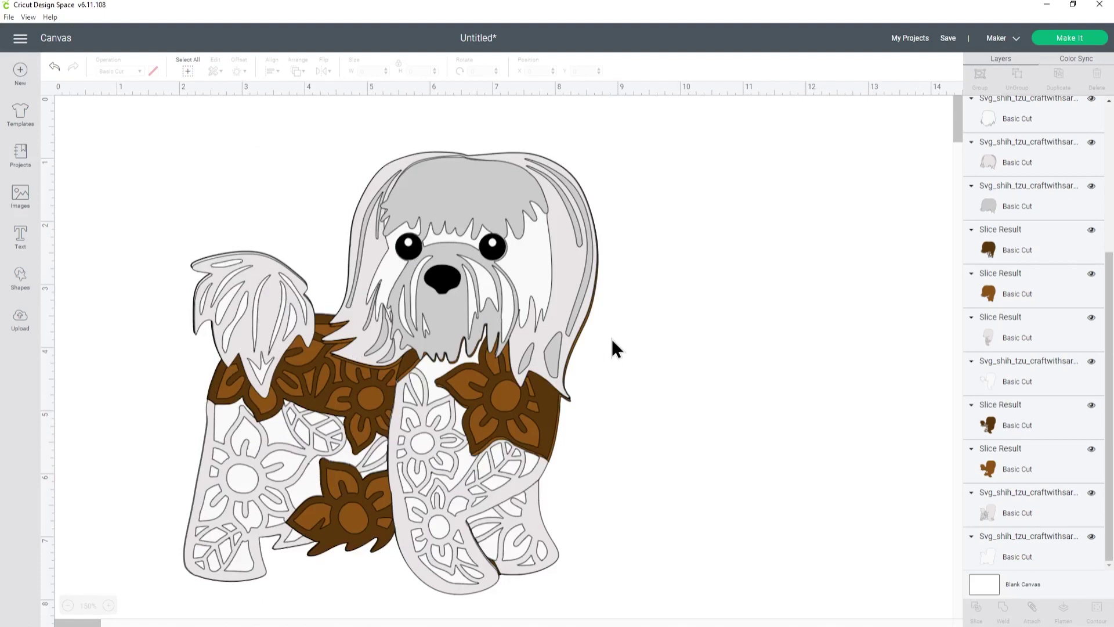
pyautogui.click(188, 71)
pyautogui.click(707, 205)
pyautogui.moveTo(116, 114); pyautogui.dragTo(705, 621)
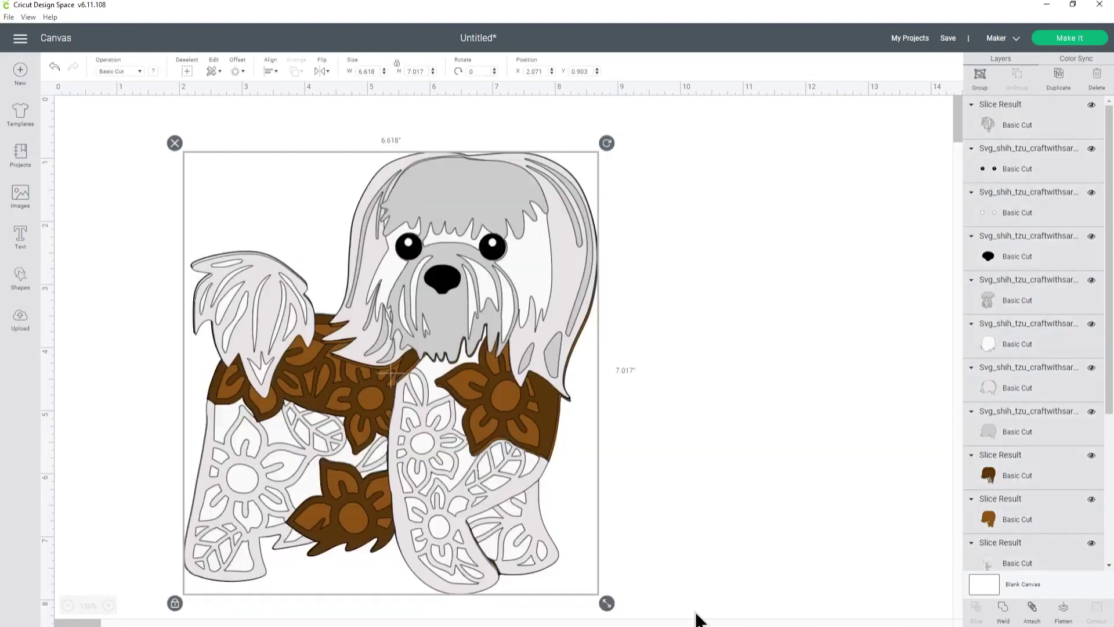
pyautogui.click(980, 75)
# - Scale the grouped dog down to about 6 inches wide and reposition it near the canvas's upper-left corner
pyautogui.moveTo(486, 304); pyautogui.dragTo(483, 298)
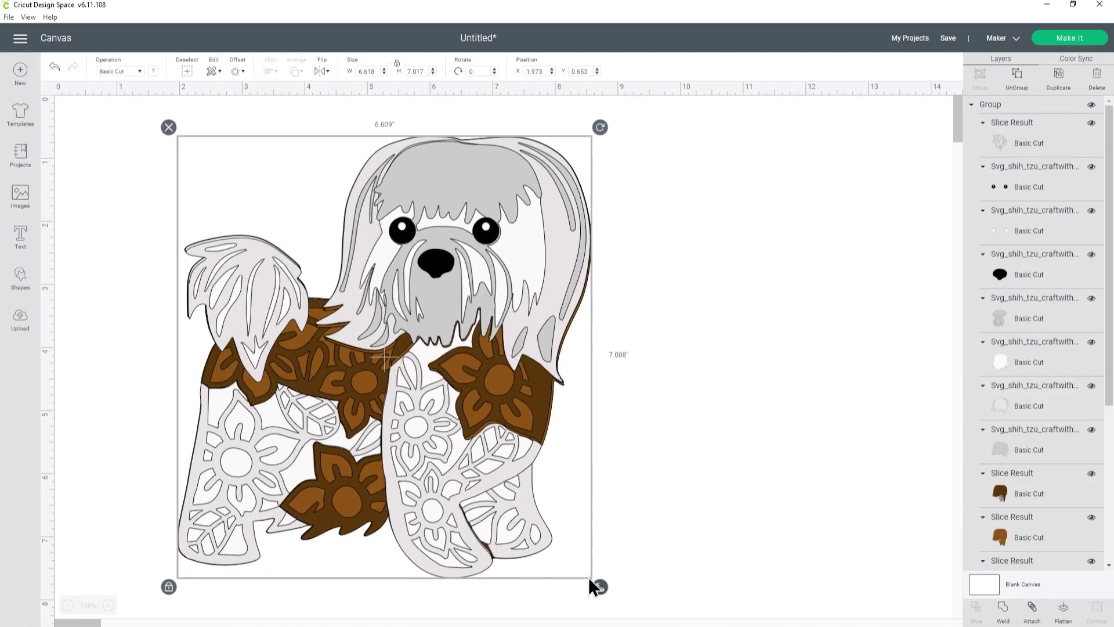
pyautogui.moveTo(598, 587); pyautogui.dragTo(558, 541)
pyautogui.click(494, 442)
pyautogui.moveTo(455, 413); pyautogui.dragTo(439, 405)
pyautogui.click(593, 388)
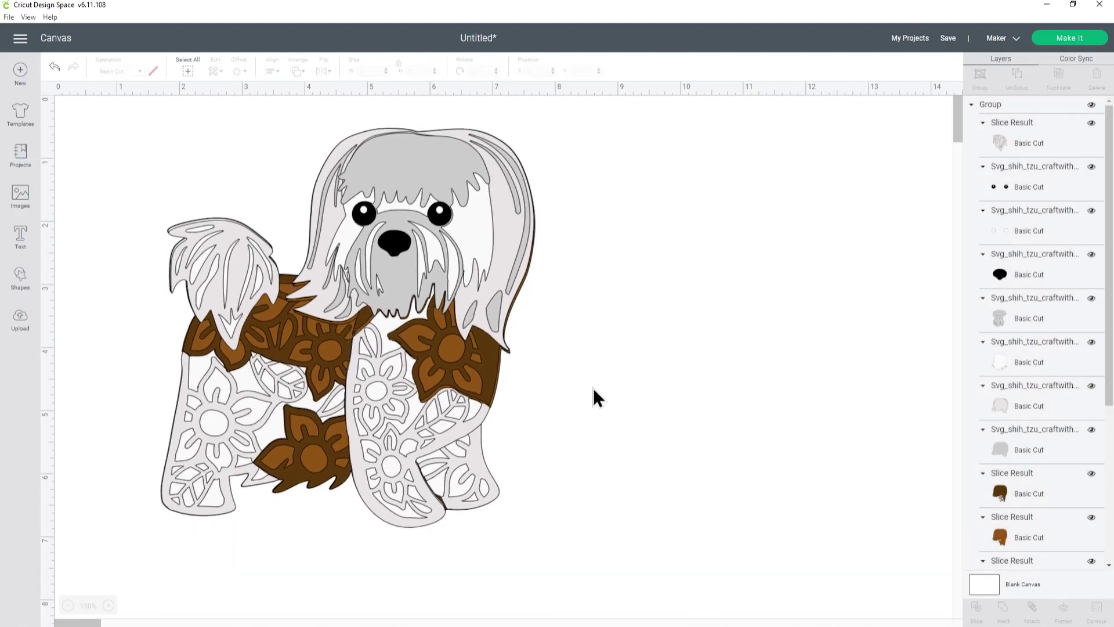